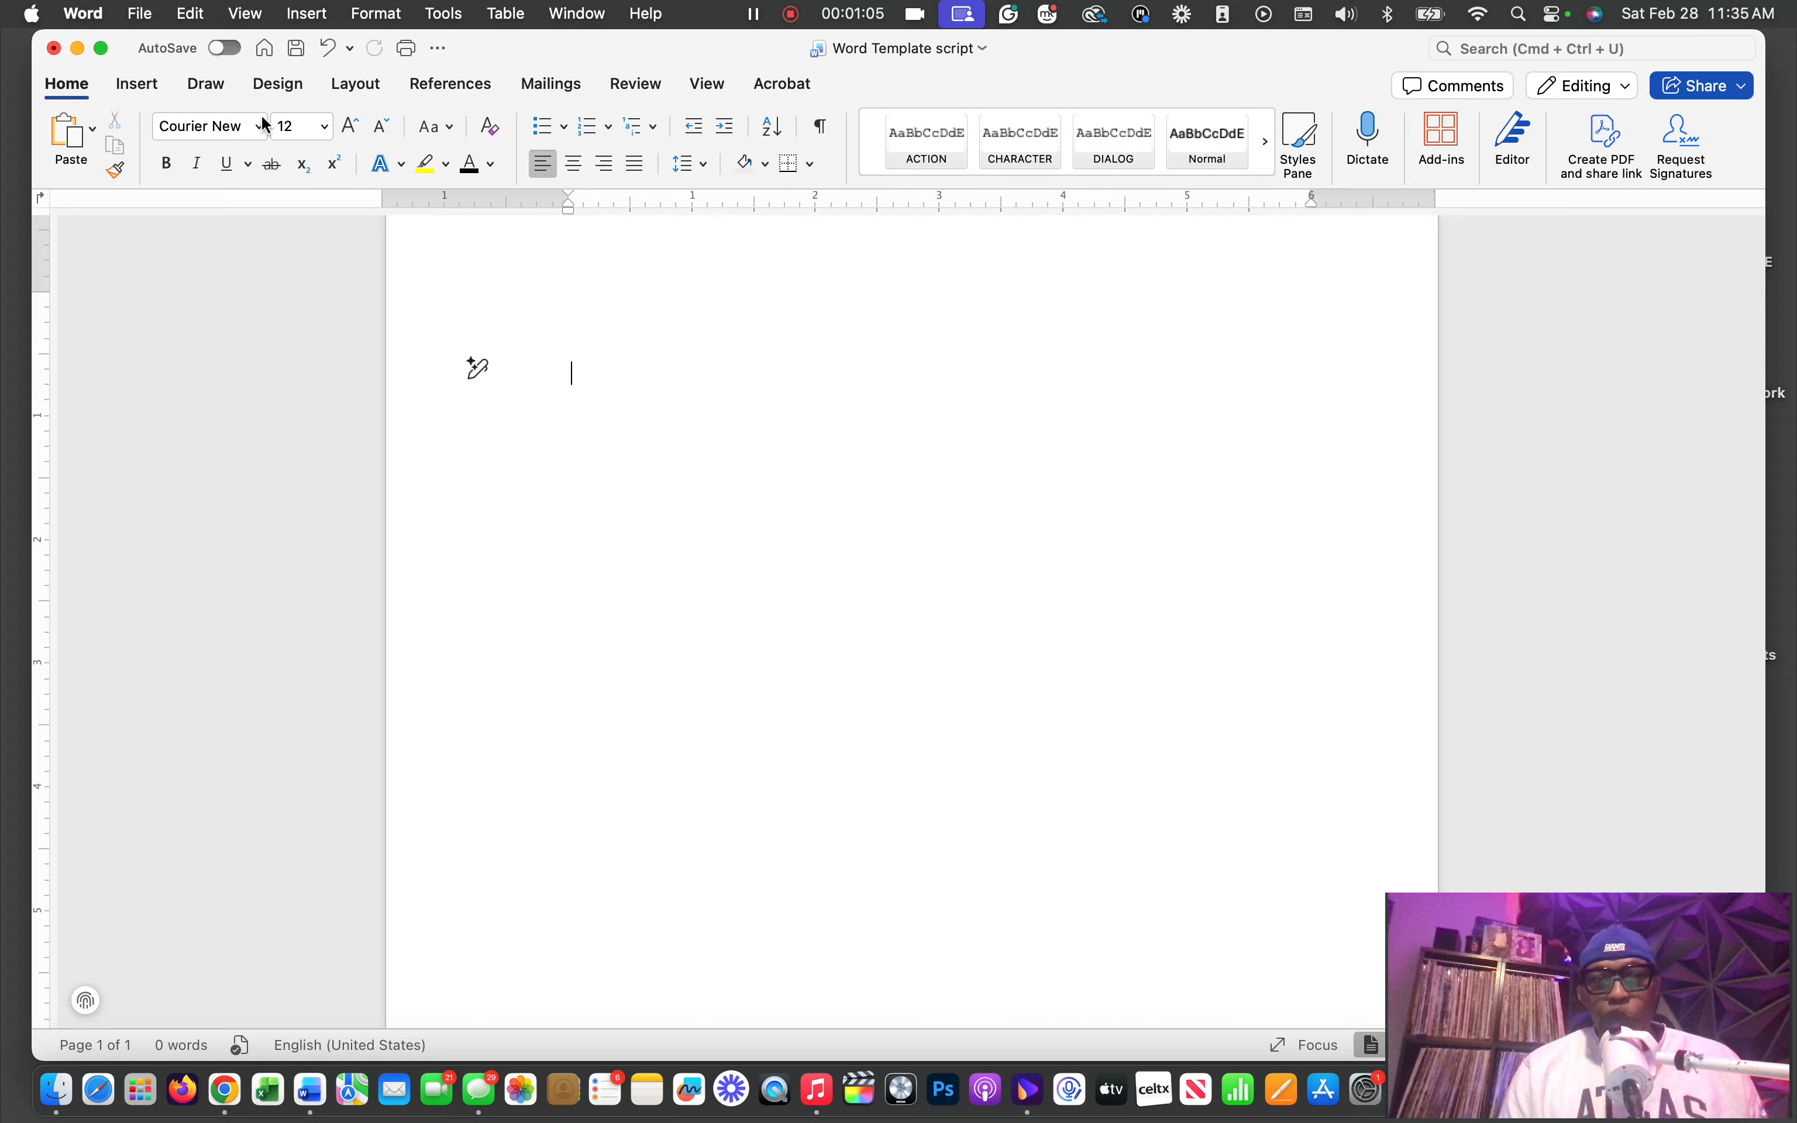
Apply custom margins to the whole document: 1 inch top, bottom and right, 1.5 inches left, with no gutter
{"action": "left_click", "coordinate": [371, 93]}
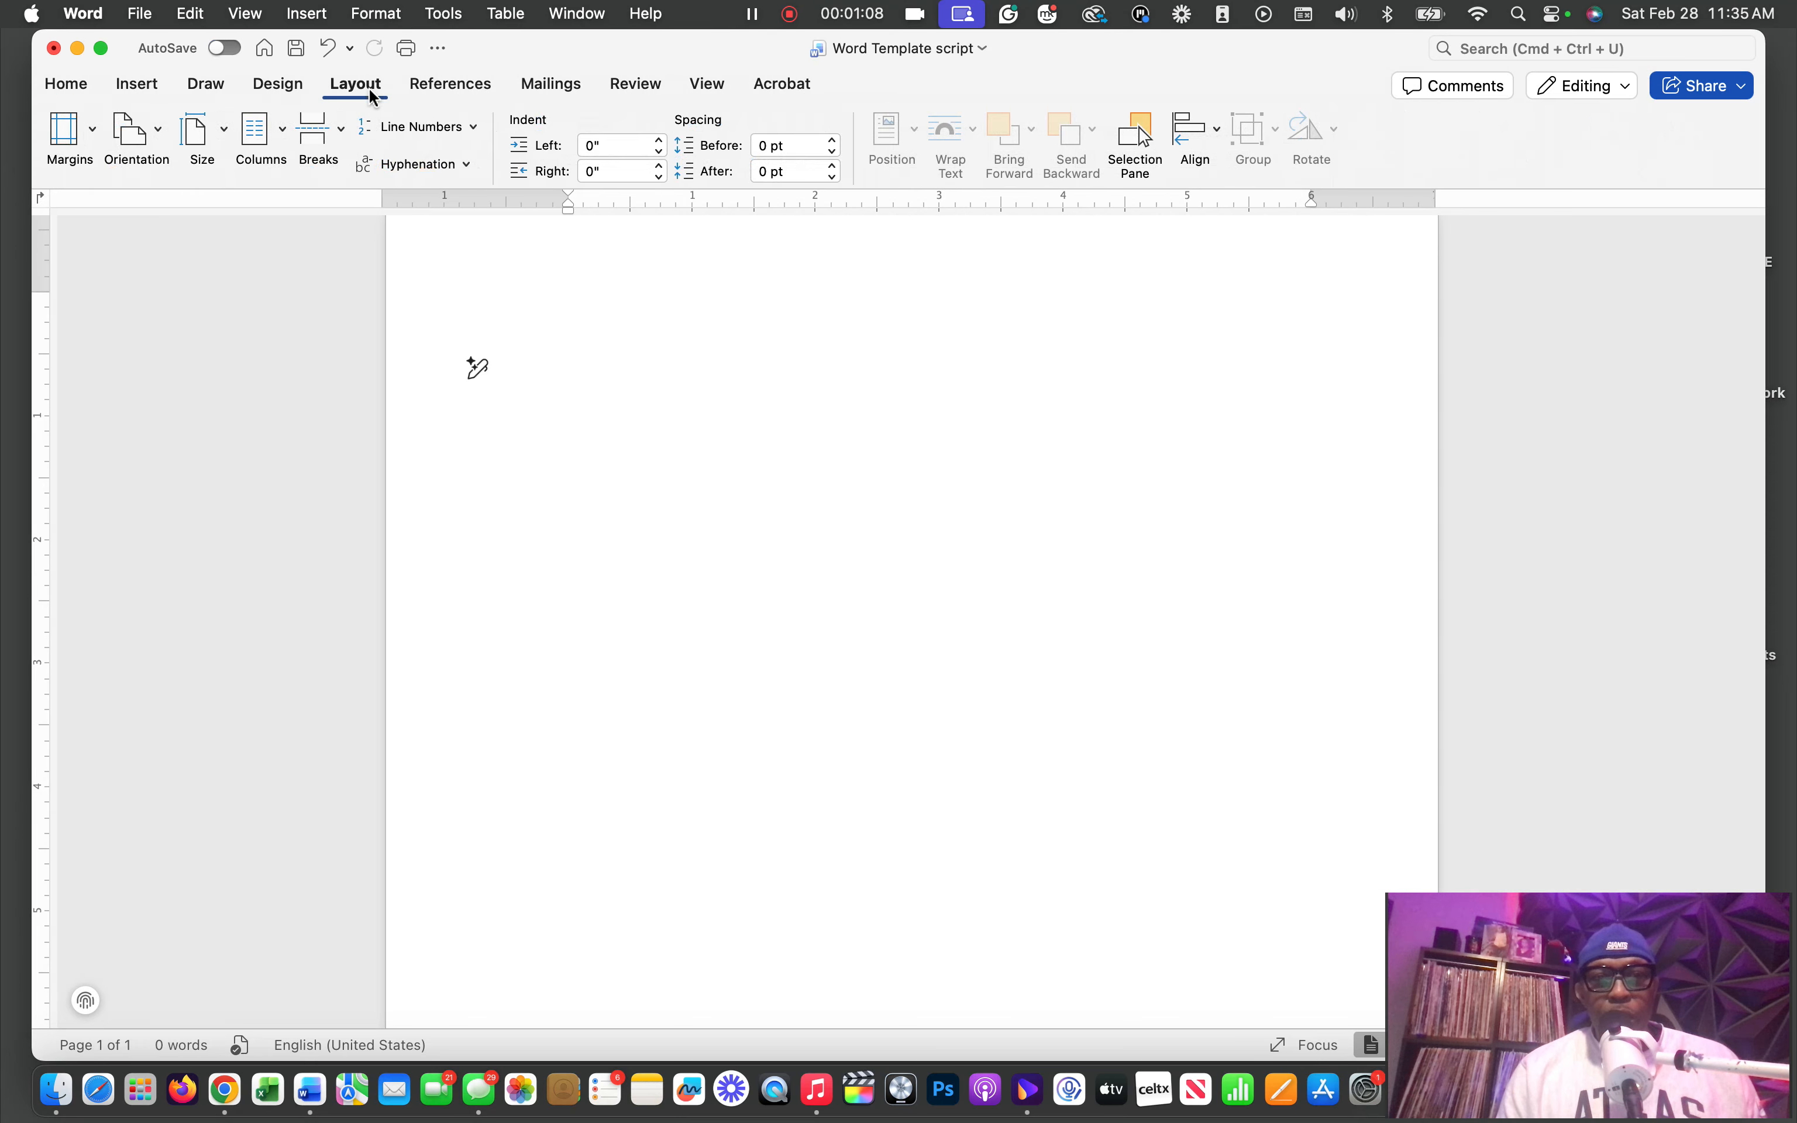
{"action": "left_click", "coordinate": [86, 137]}
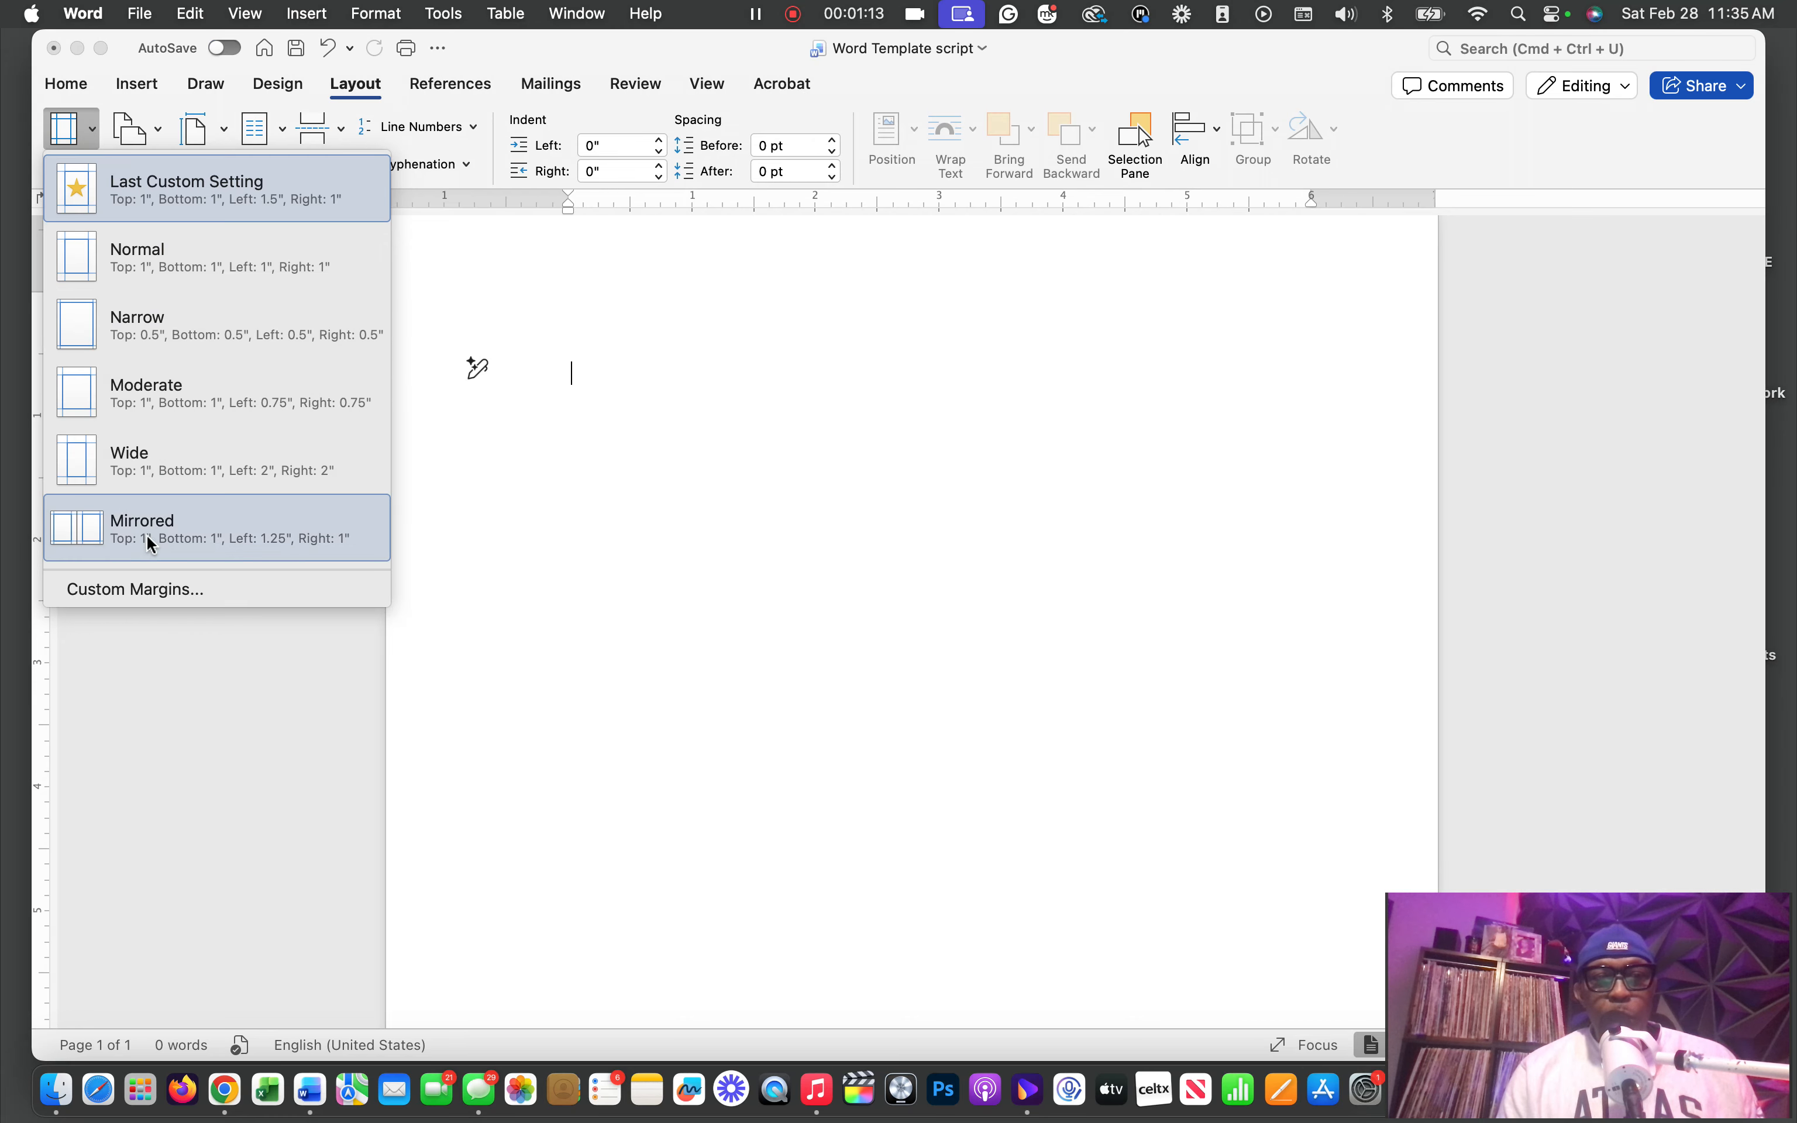
{"action": "left_click", "coordinate": [159, 591]}
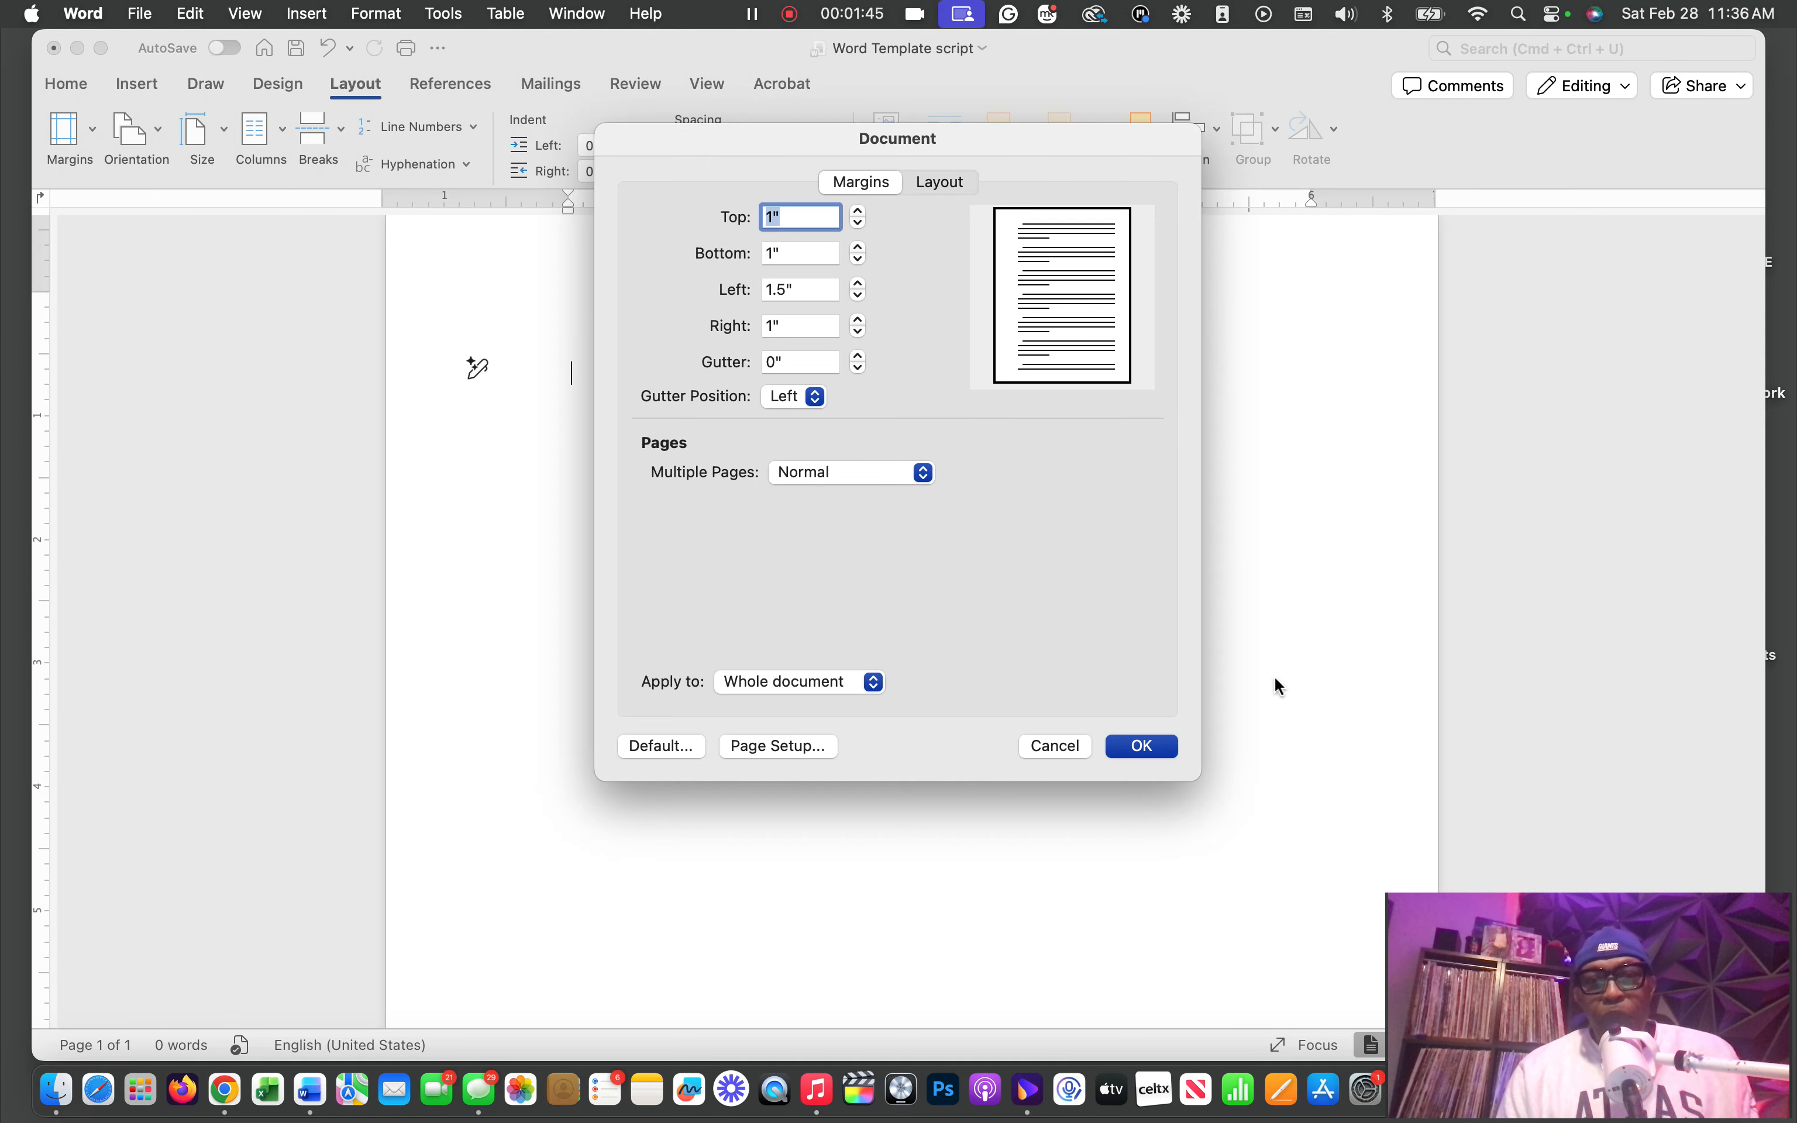
{"action": "left_click", "coordinate": [1147, 746]}
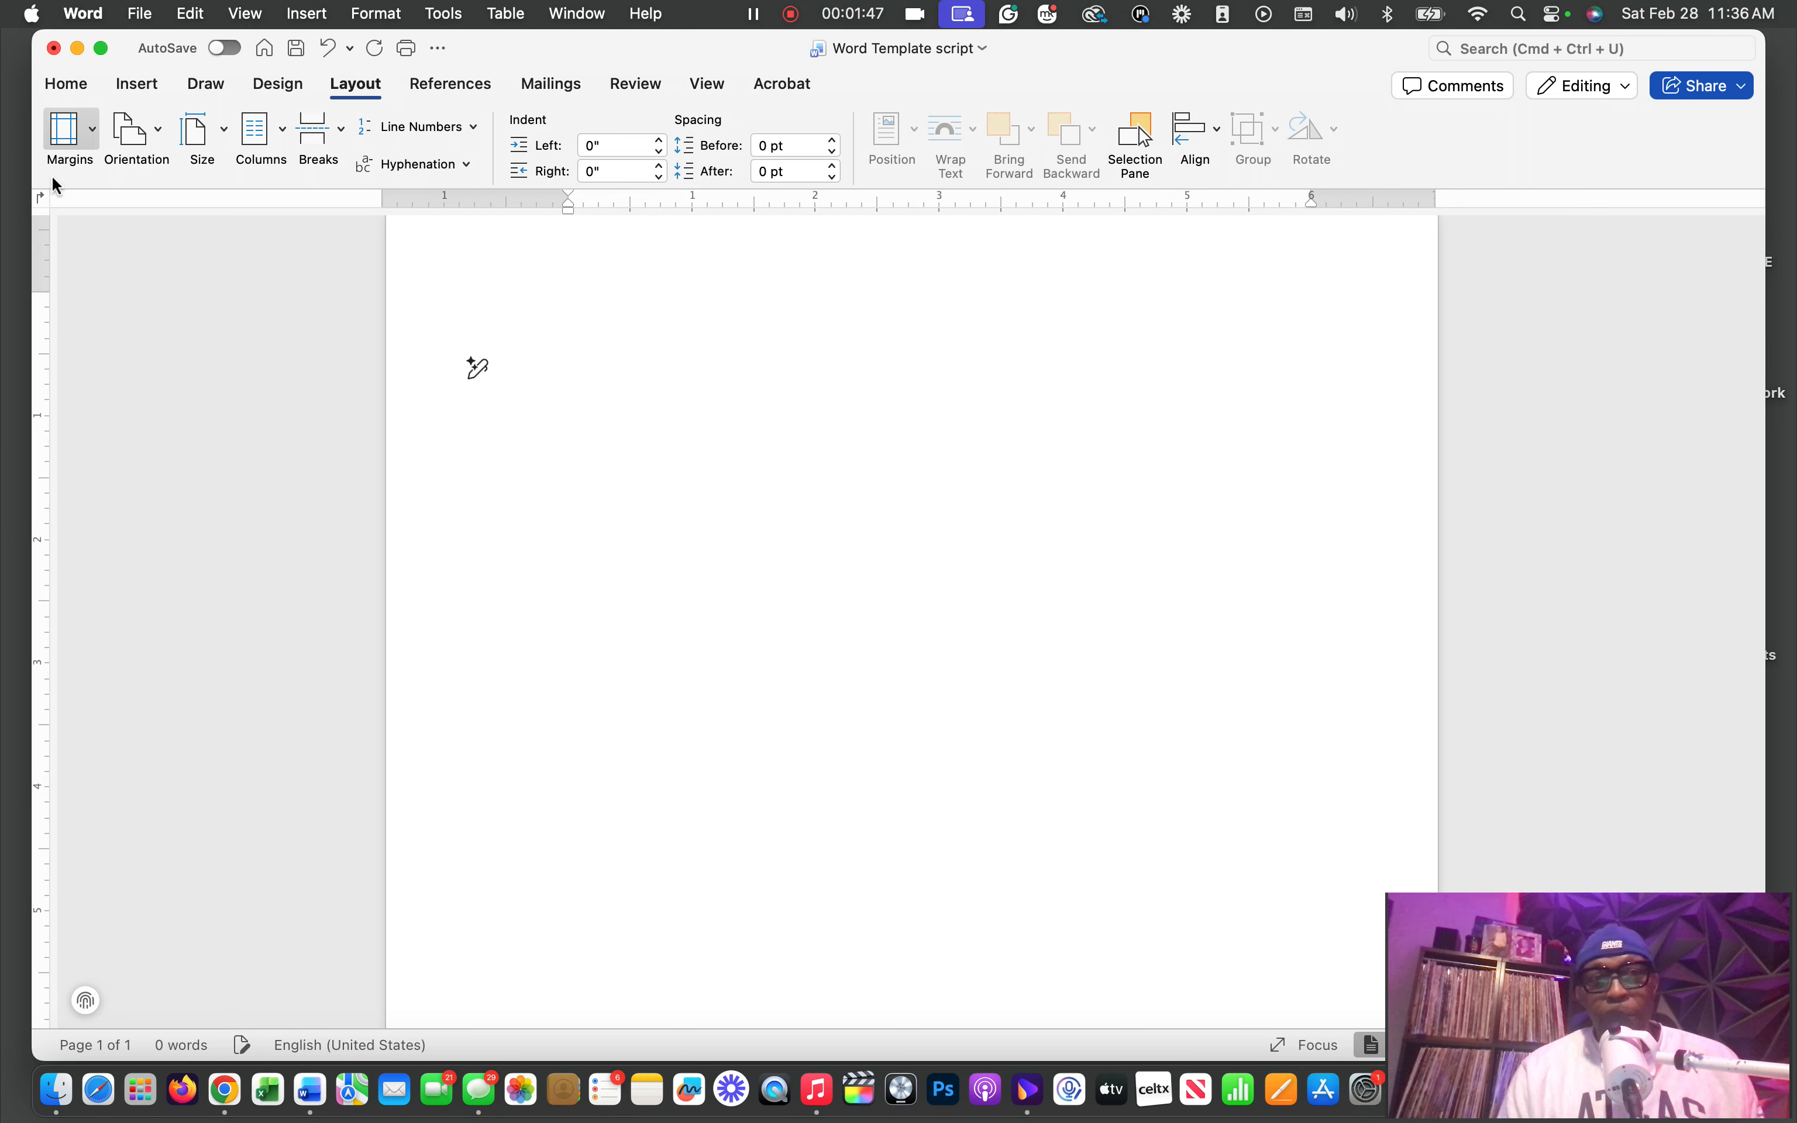
Set the font of the entire document to Courier New Regular
{"action": "left_click", "coordinate": [67, 86]}
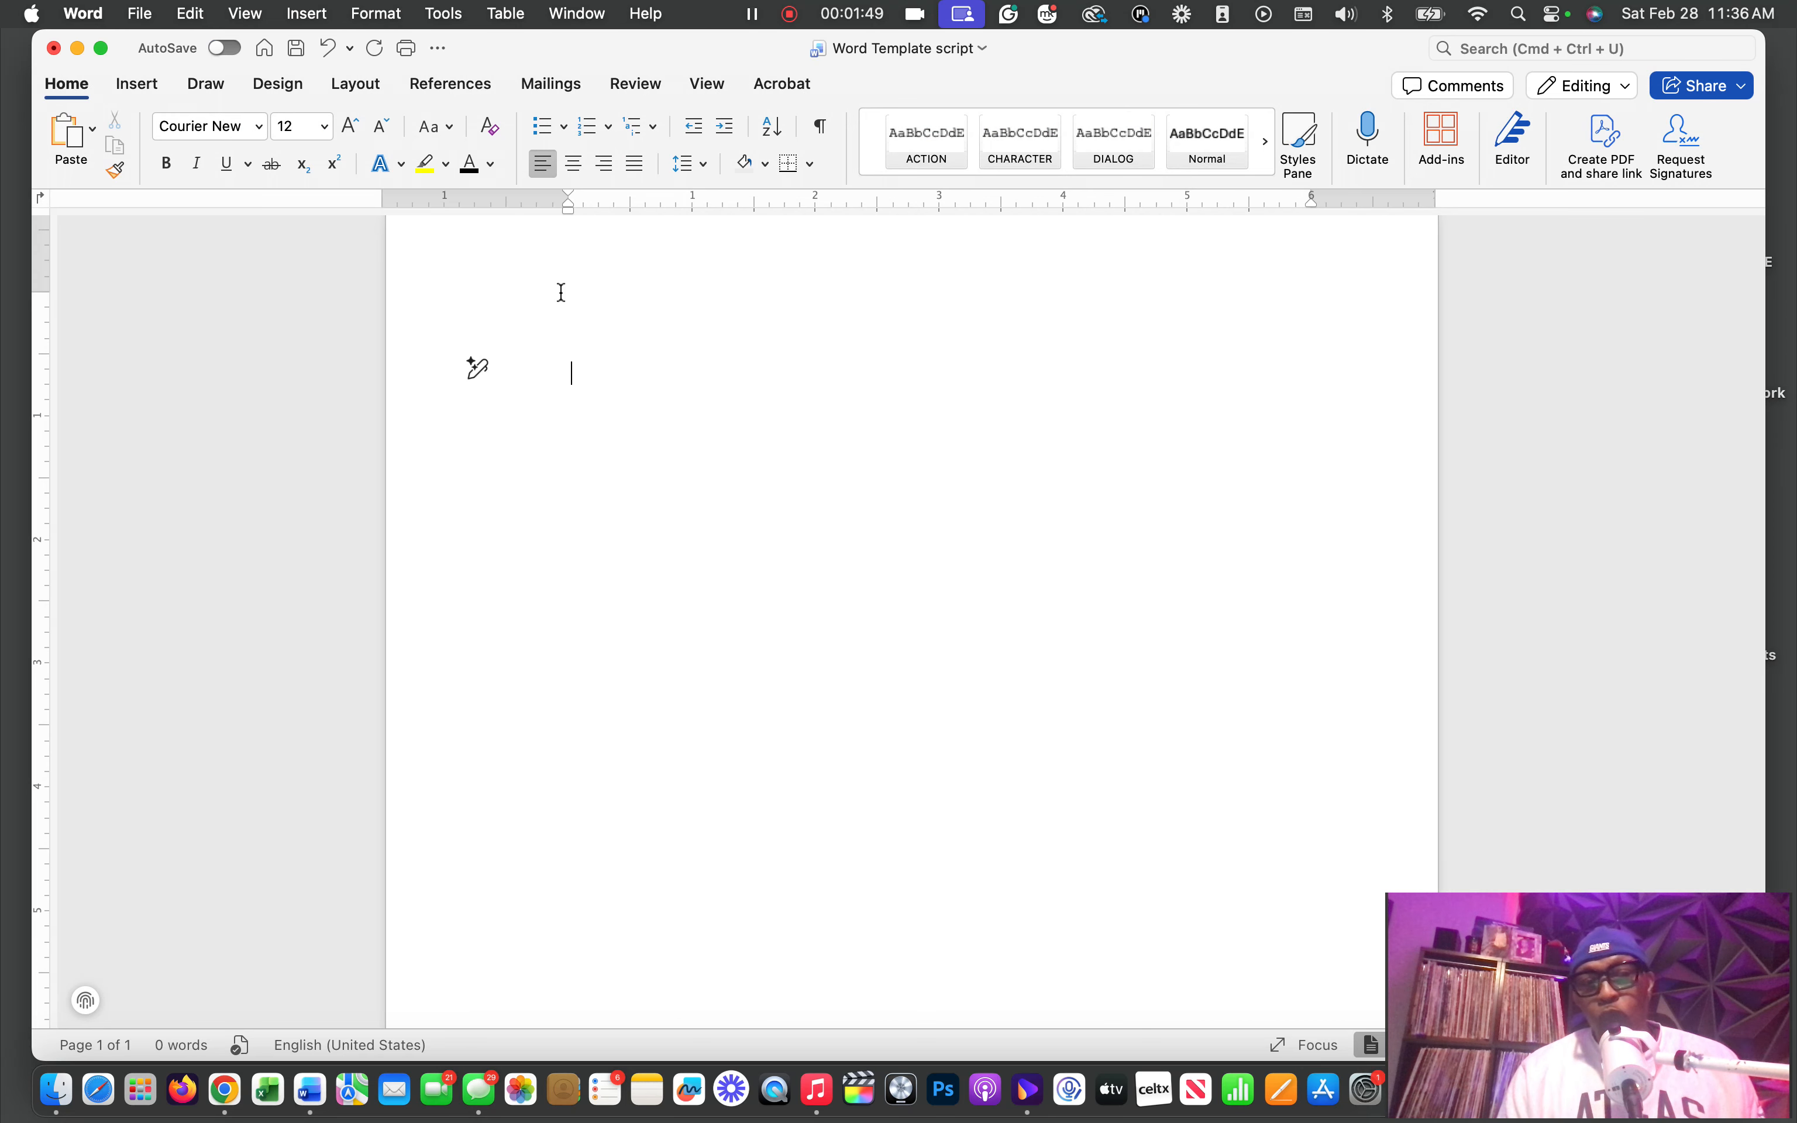
{"action": "left_click", "coordinate": [599, 418]}
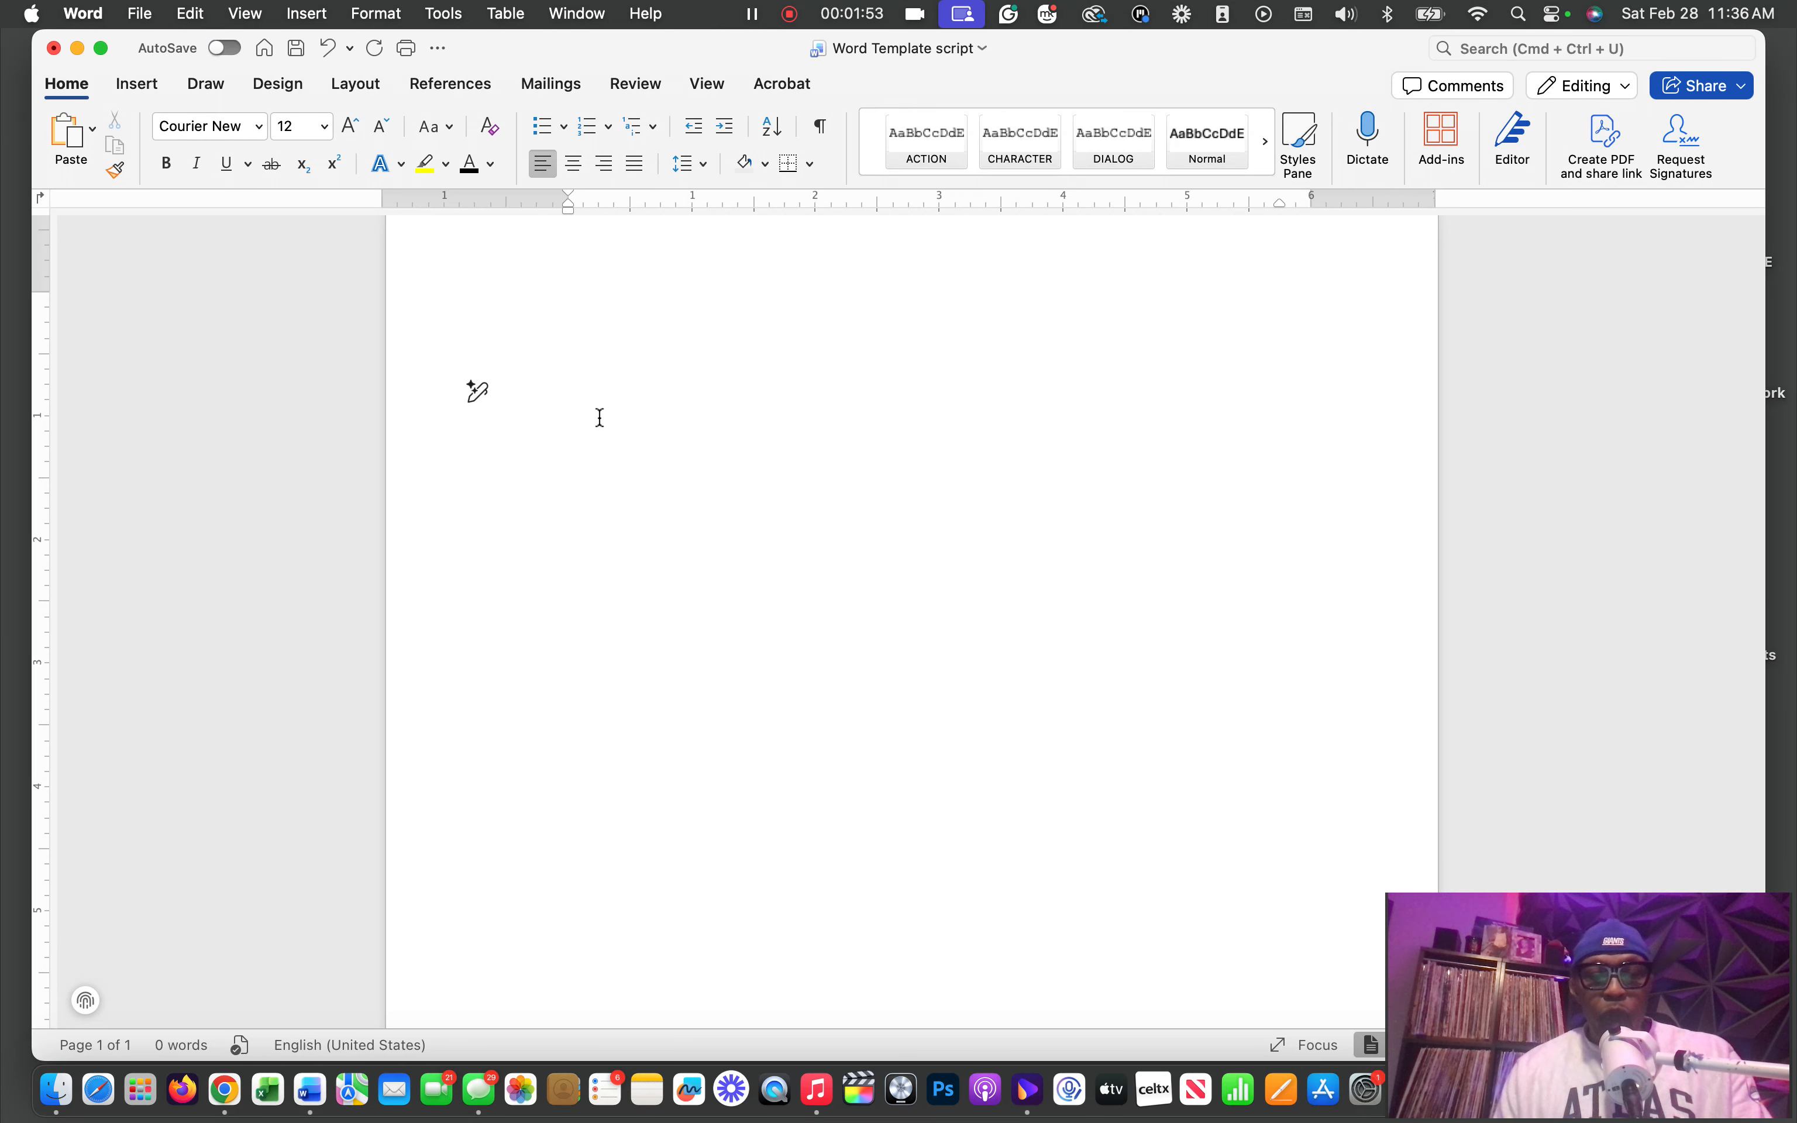
{"action": "key", "text": "super+a"}
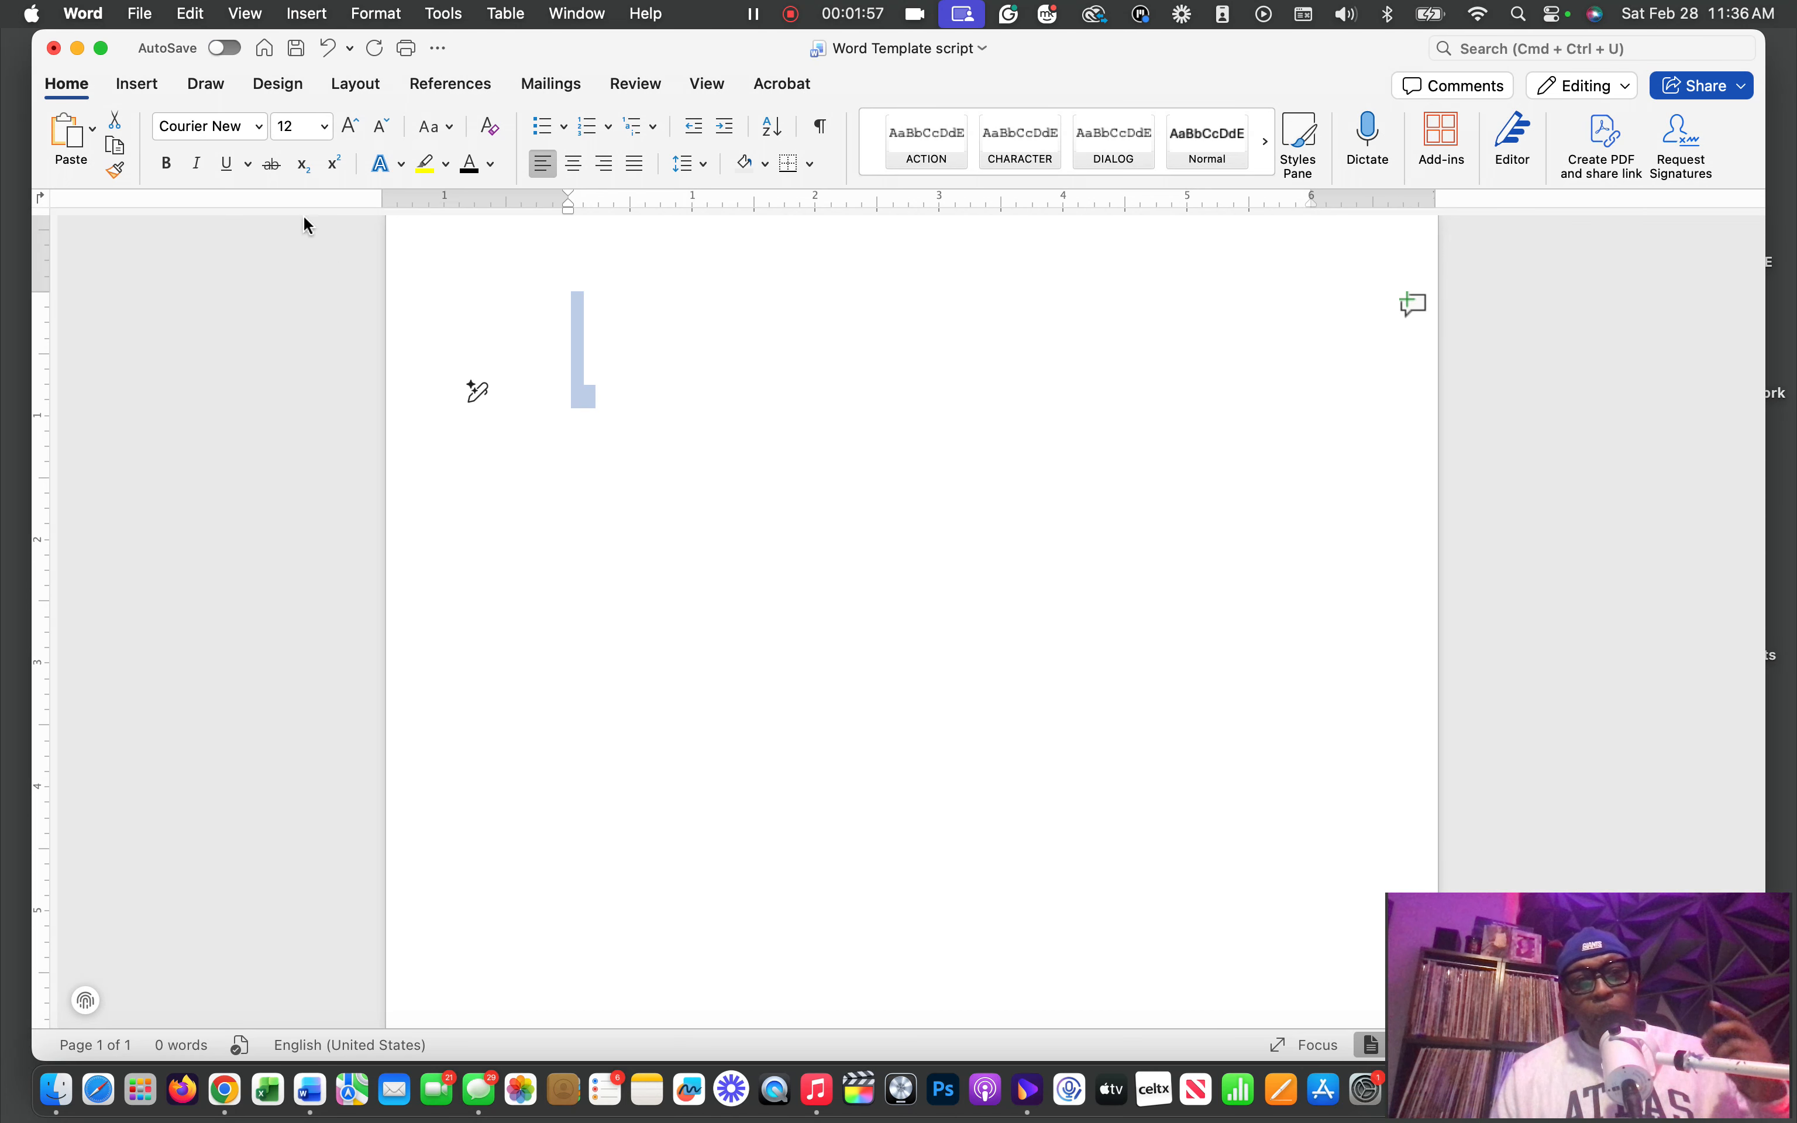
{"action": "left_click", "coordinate": [259, 127]}
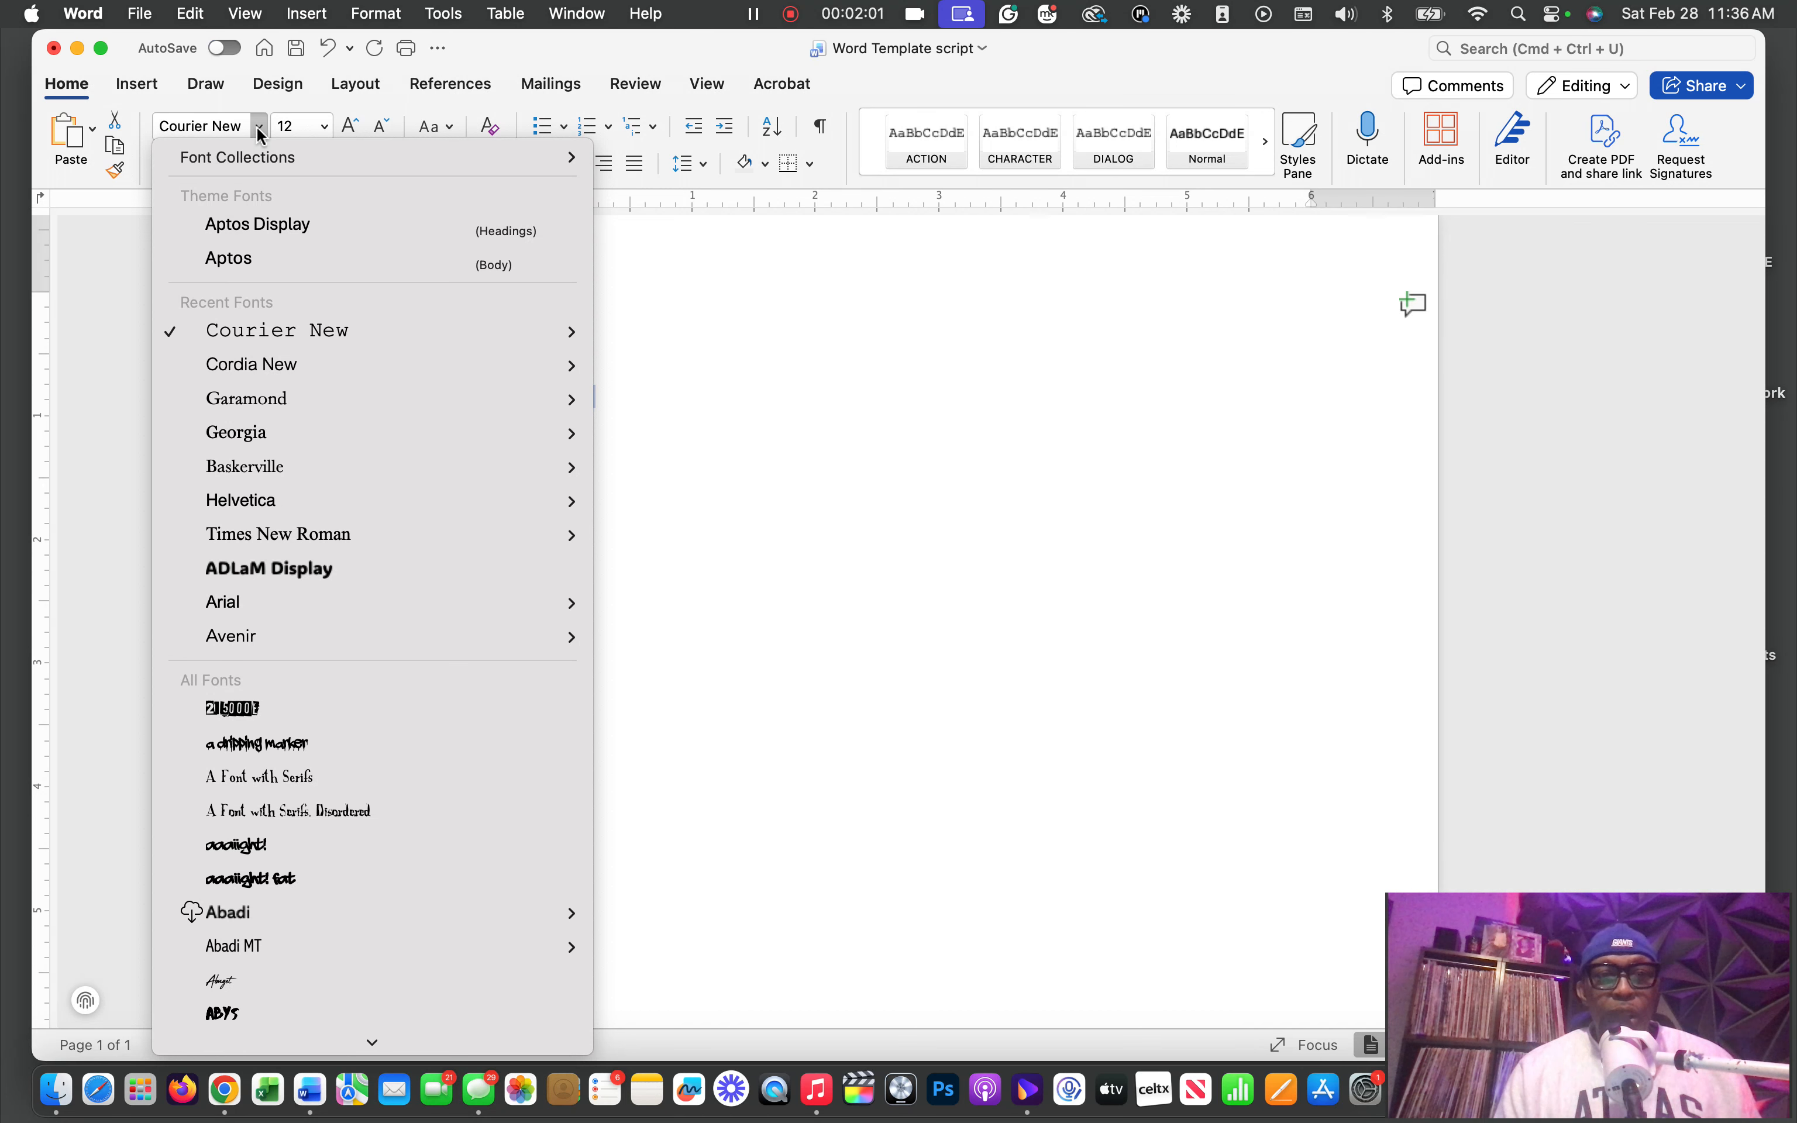
{"action": "mouse_move", "coordinate": [323, 333]}
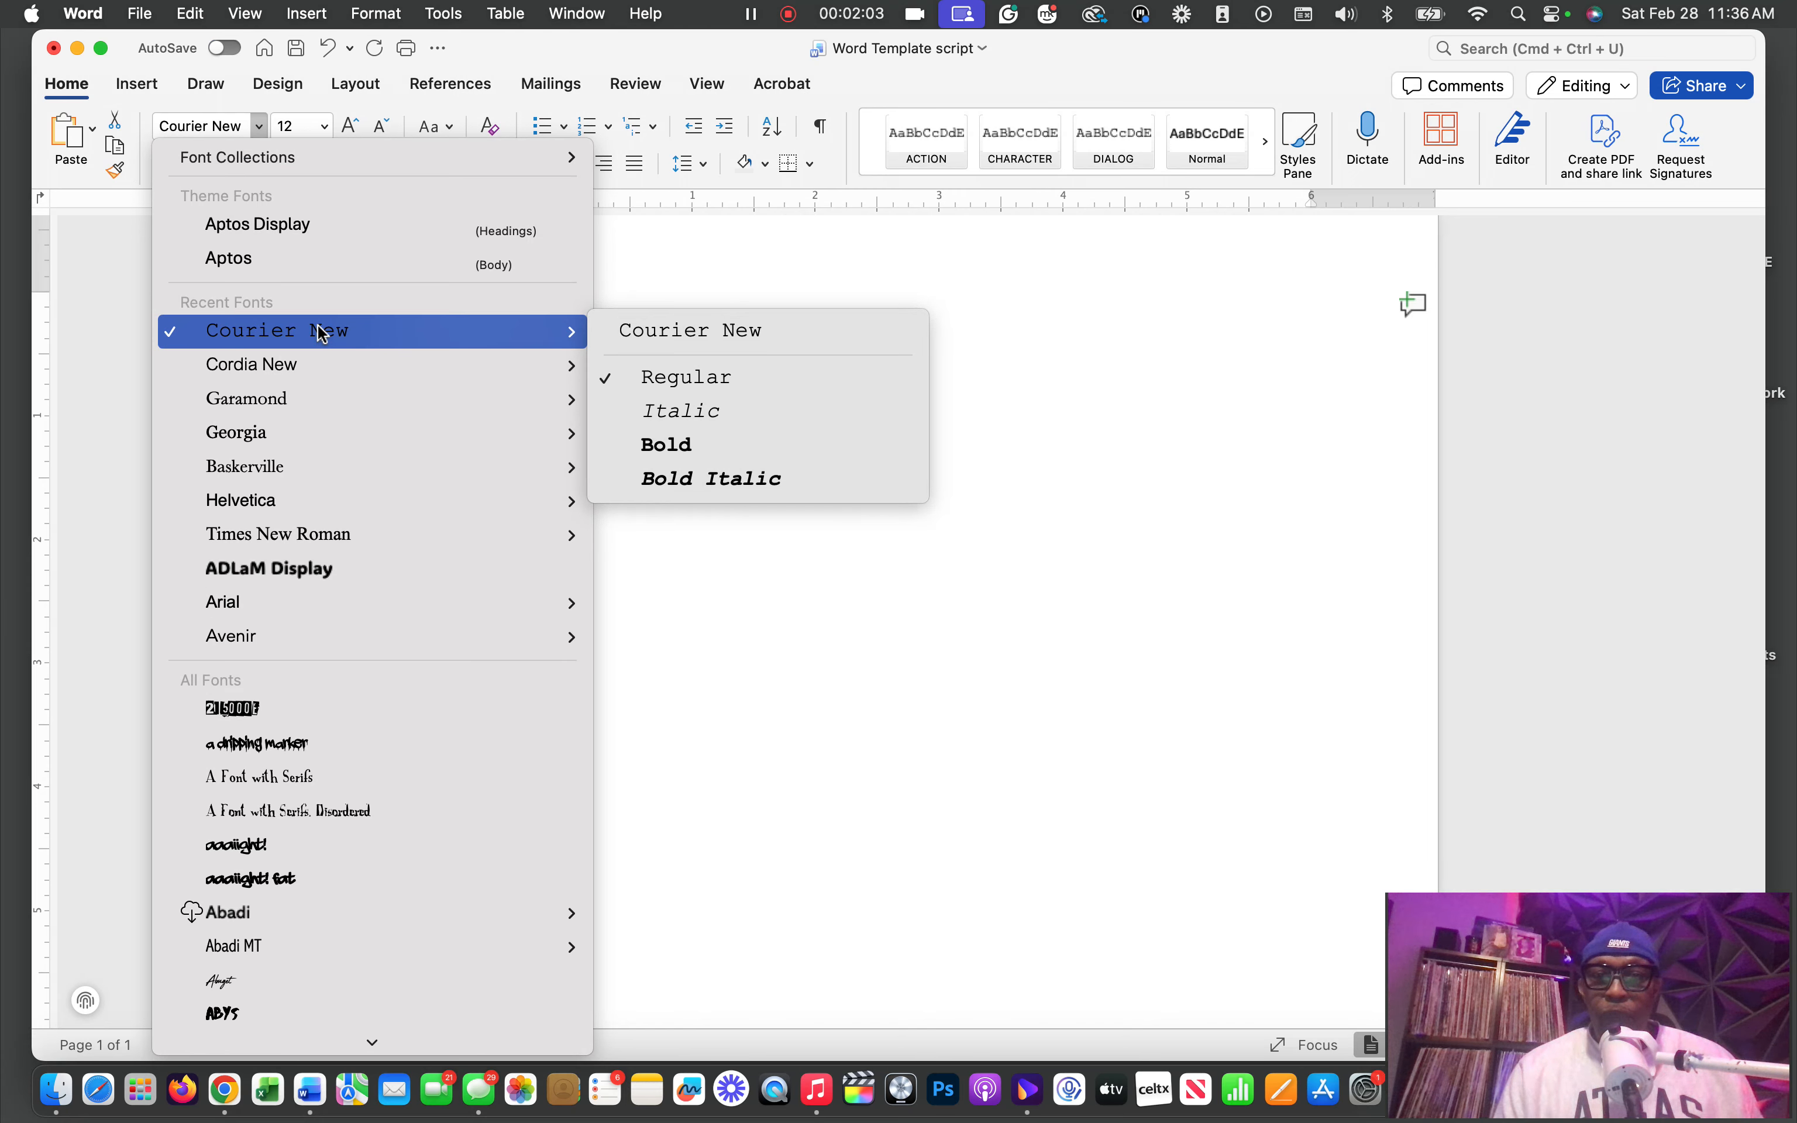
{"action": "left_click", "coordinate": [681, 383]}
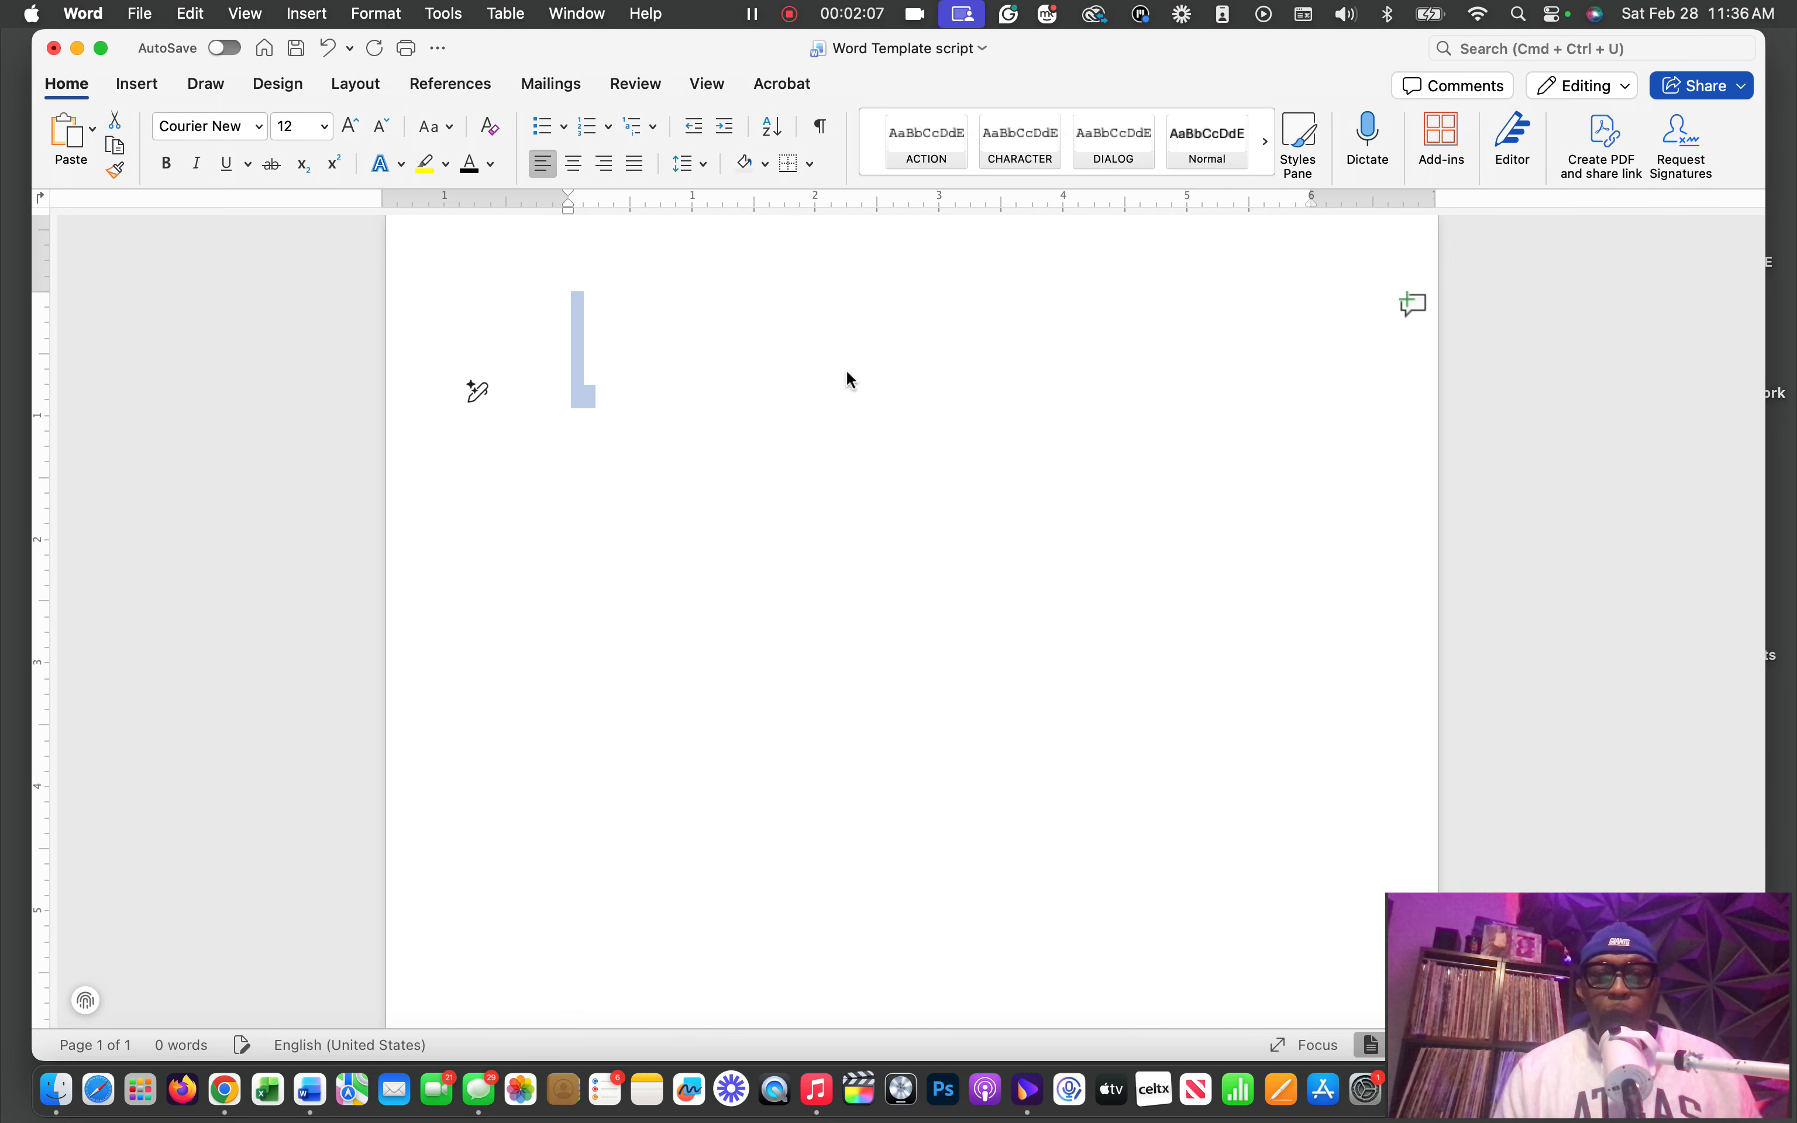
{"action": "left_click", "coordinate": [844, 399]}
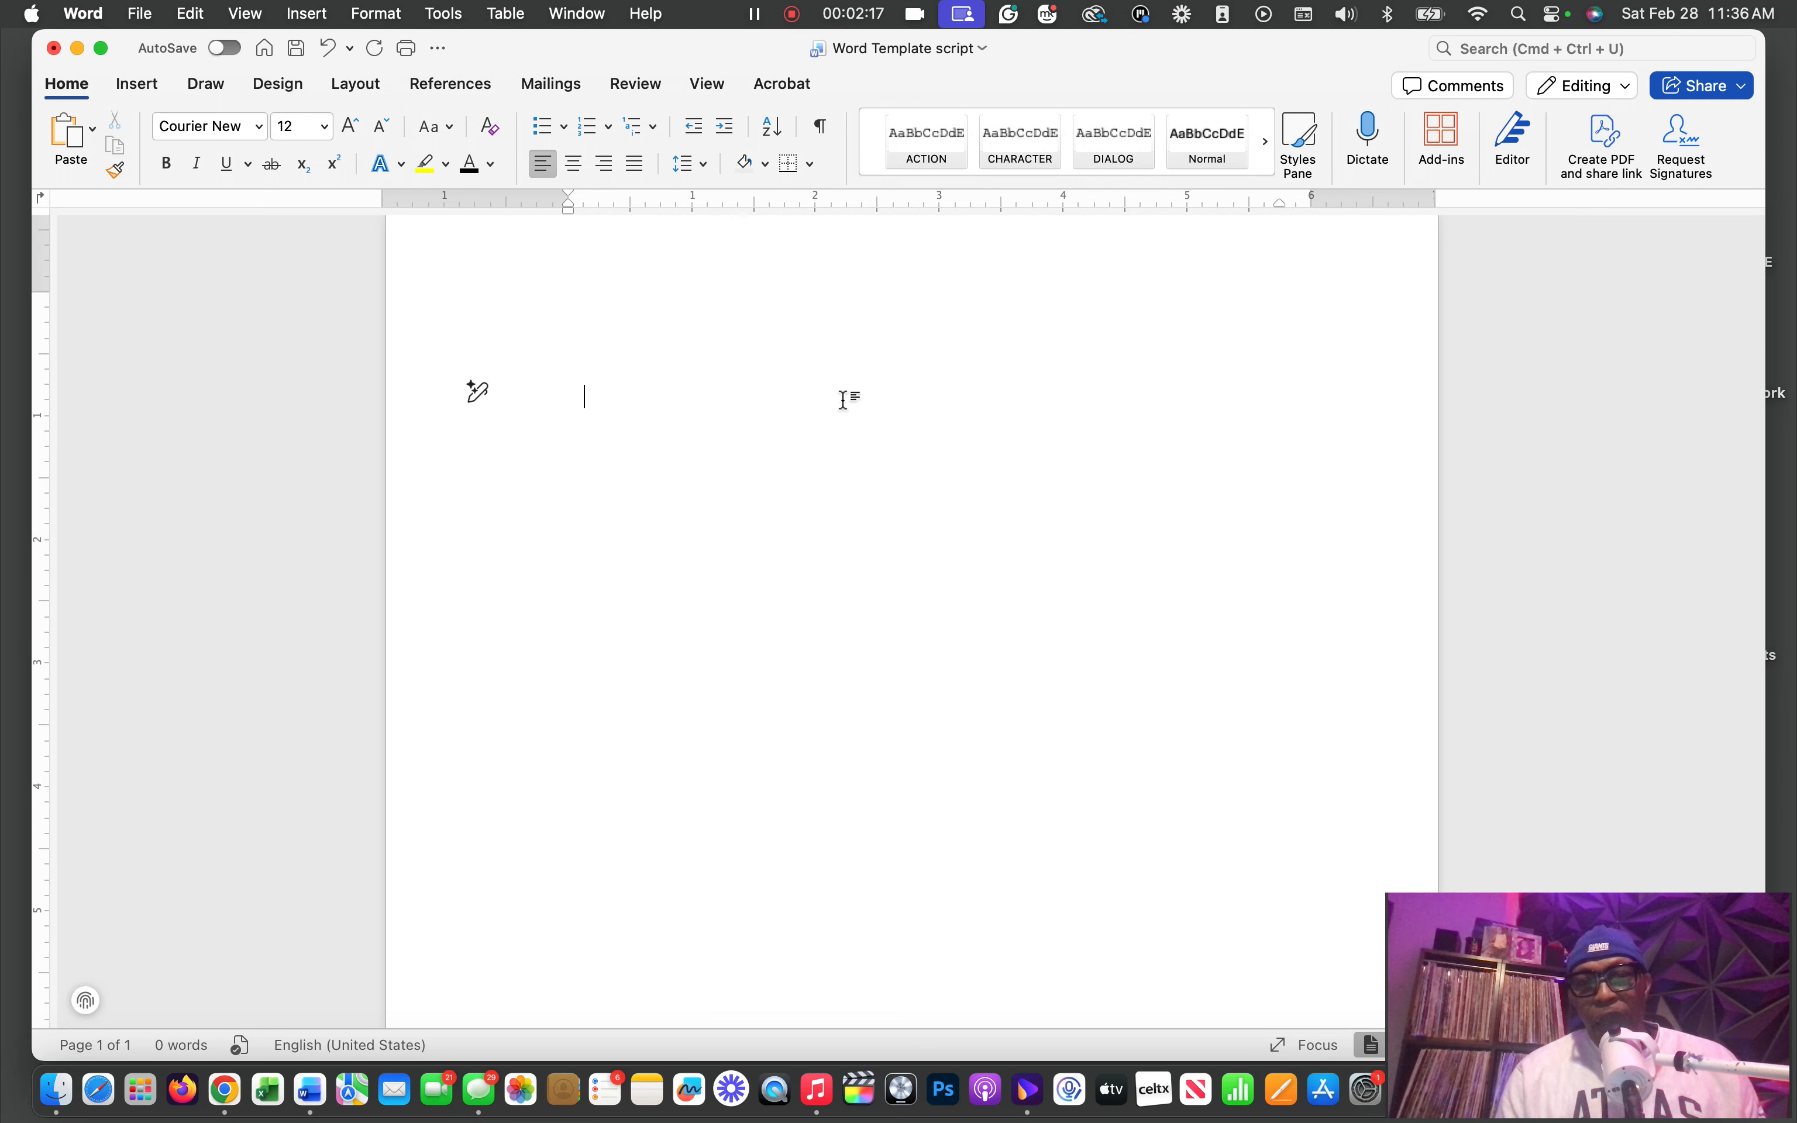
Examine the SCENE style's definition and its paragraph indentation and spacing settings, then accept them
{"action": "left_click", "coordinate": [1312, 152]}
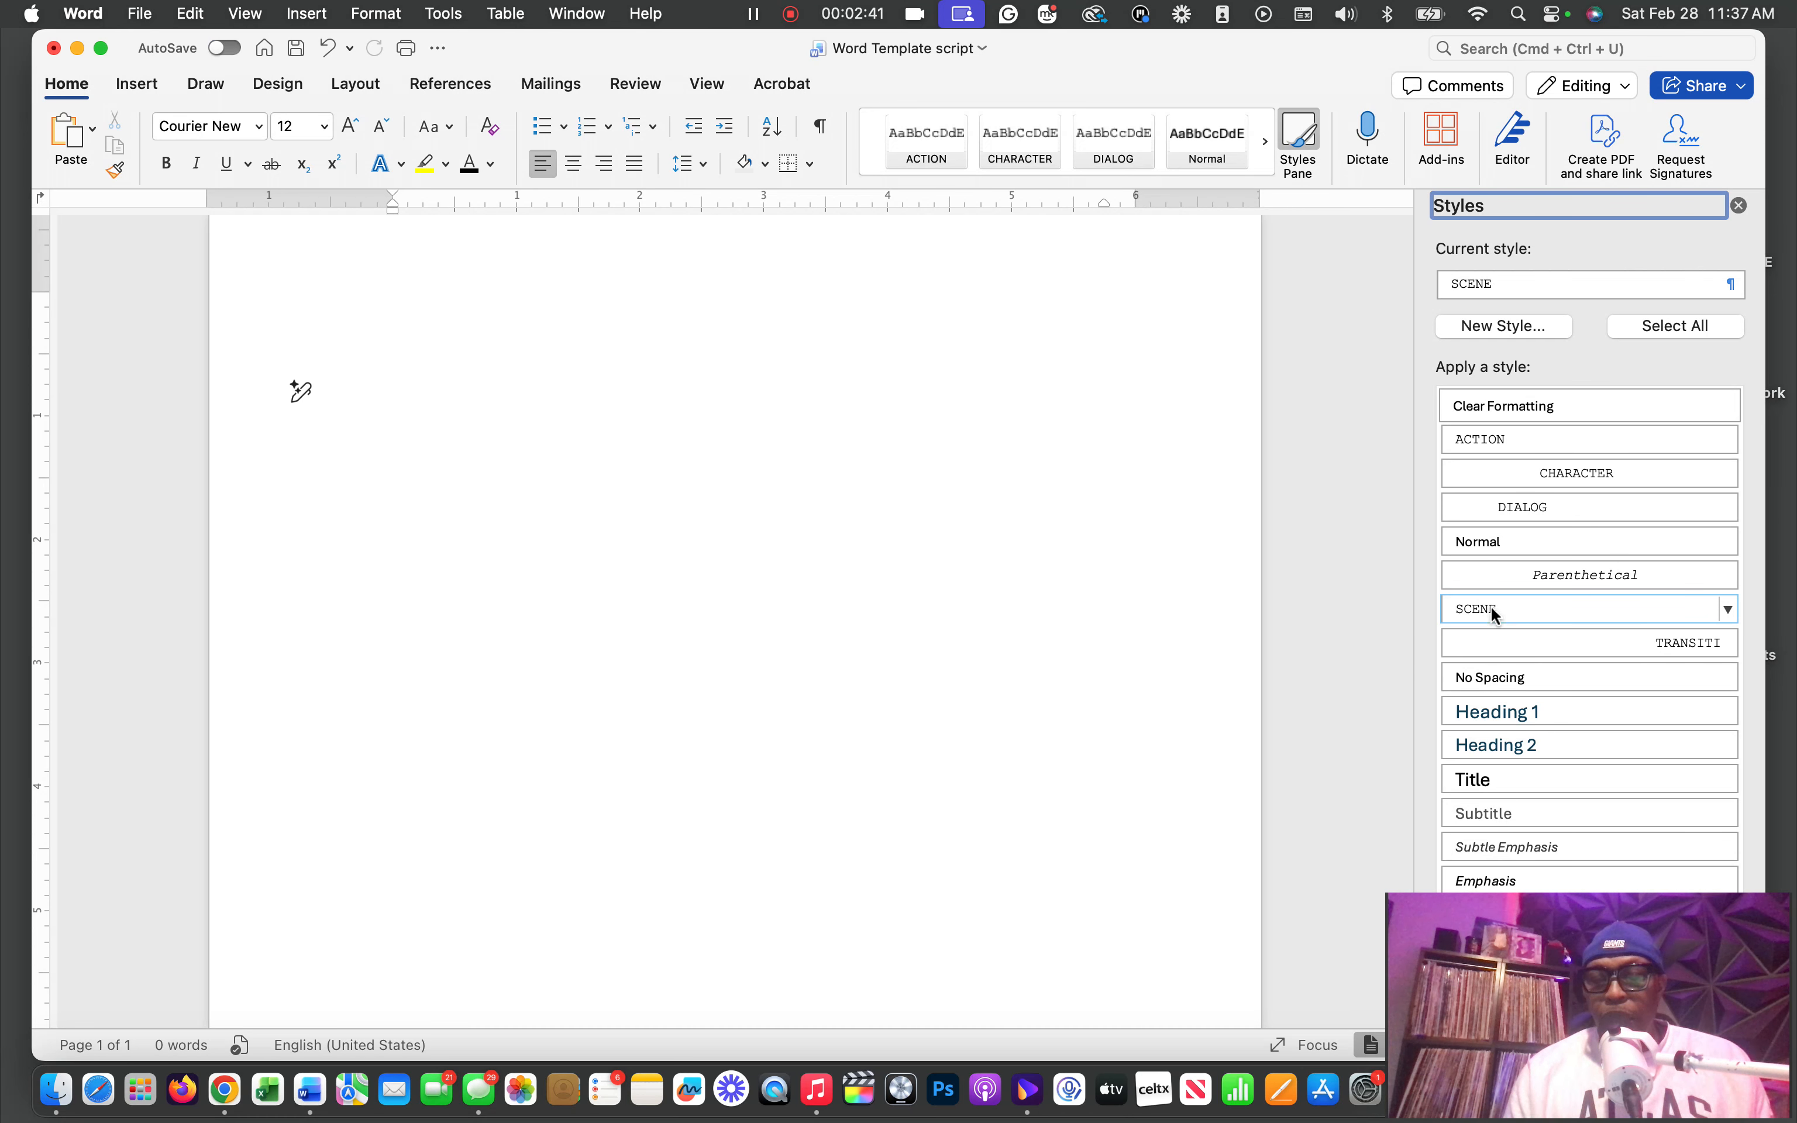
{"action": "left_click", "coordinate": [1728, 609]}
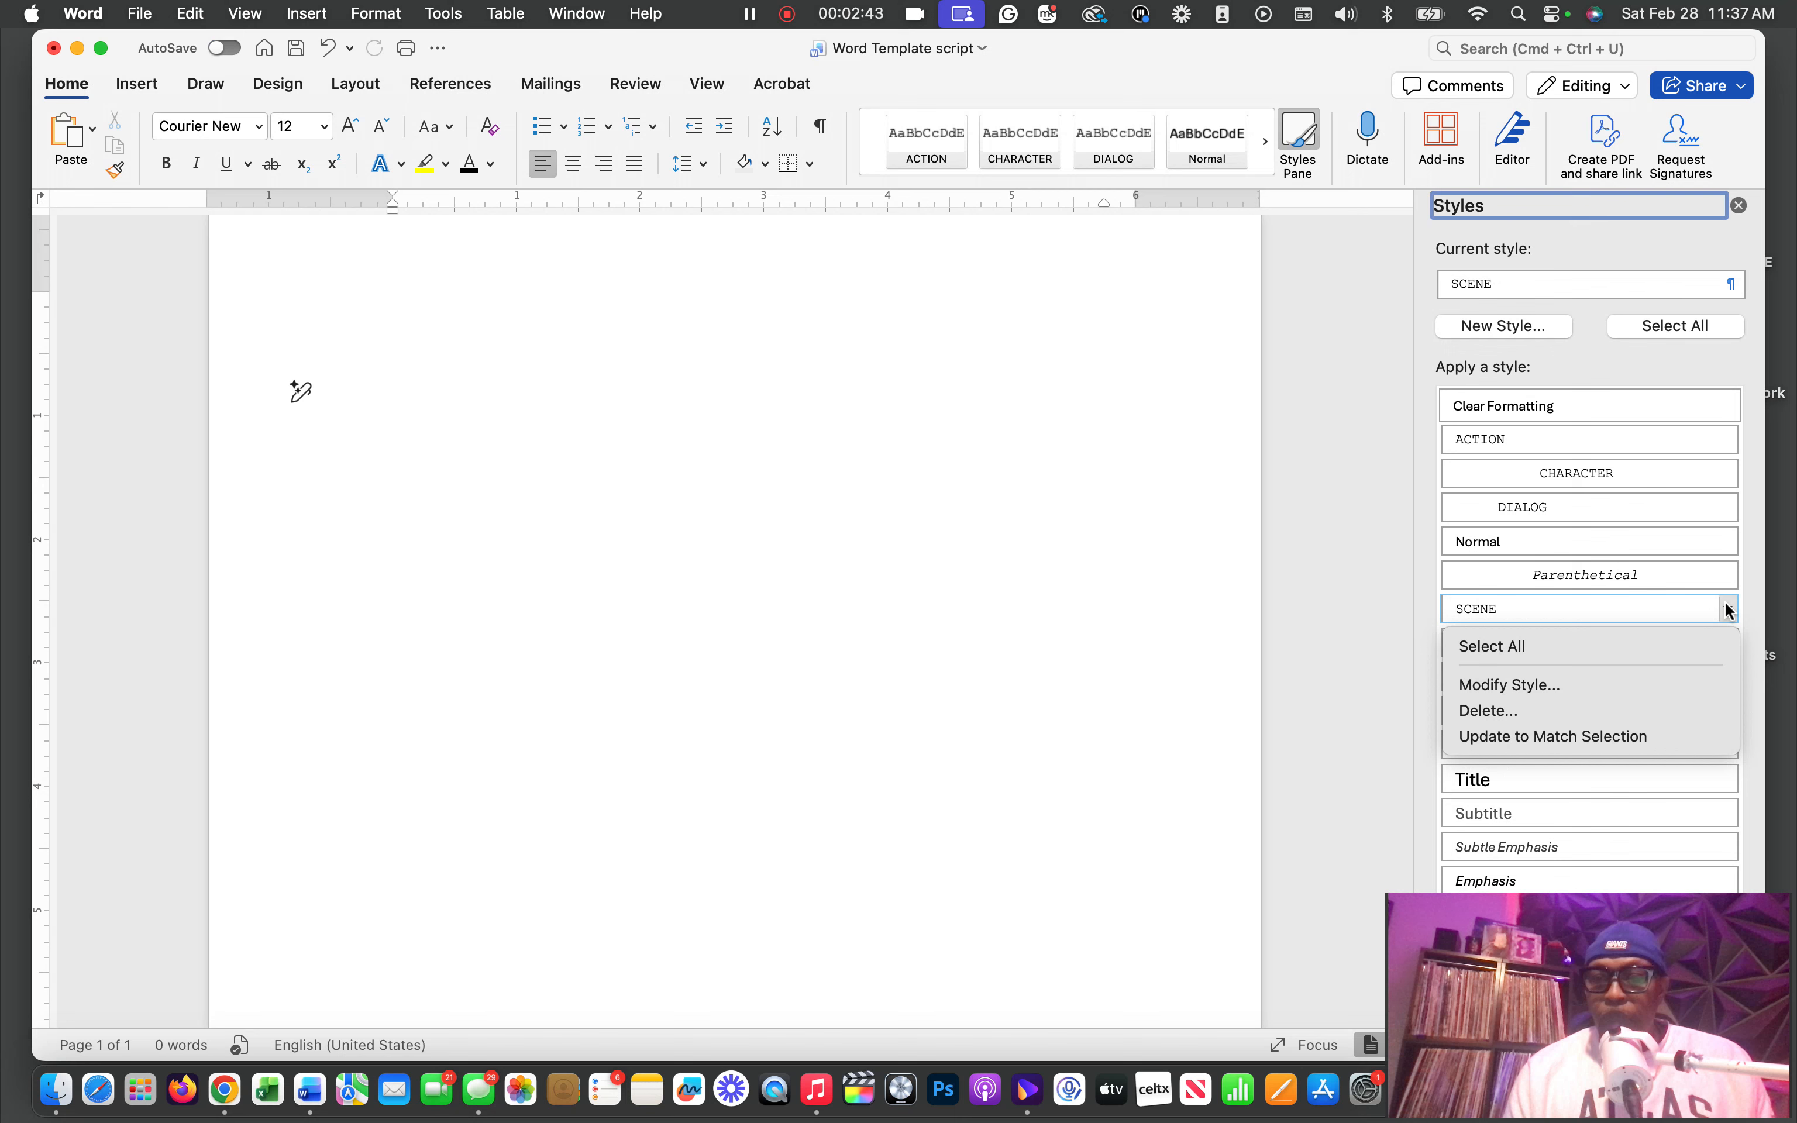
{"action": "left_click", "coordinate": [1331, 502]}
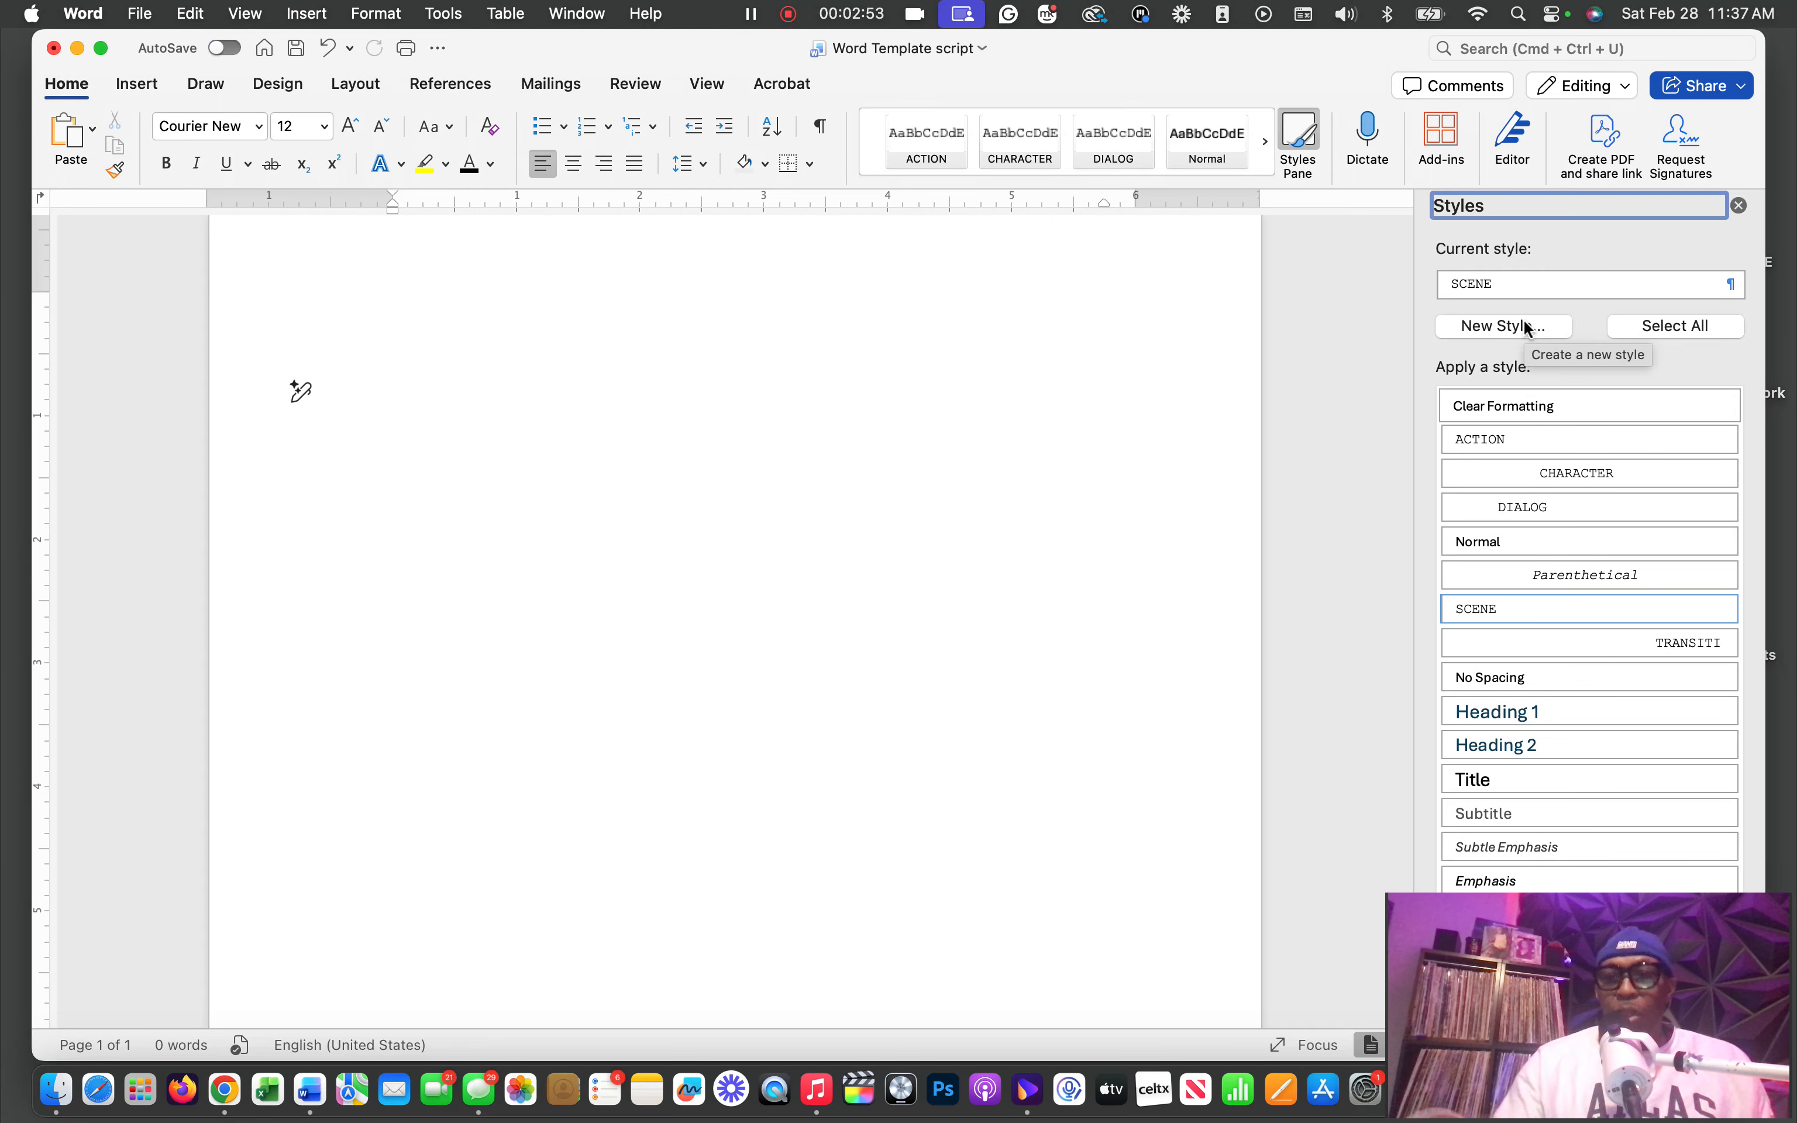
{"action": "left_click", "coordinate": [1728, 610]}
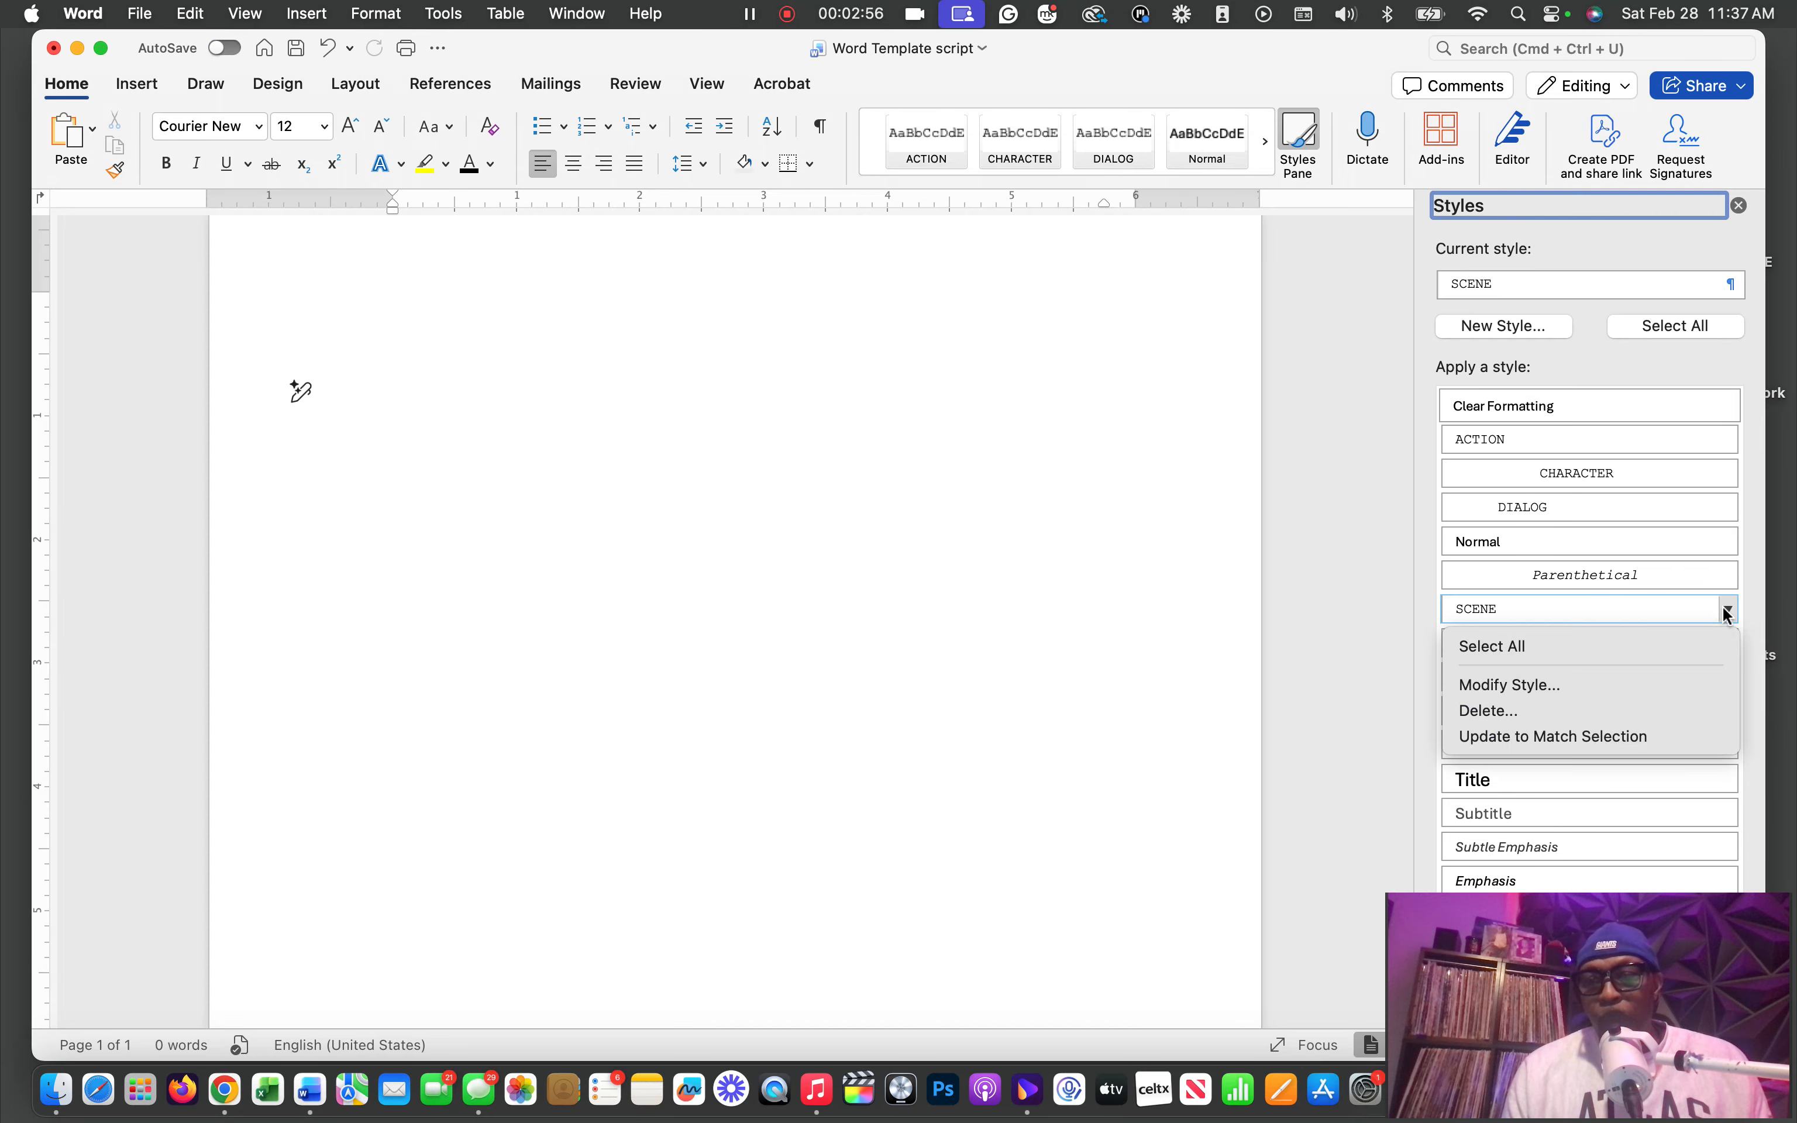
{"action": "left_click", "coordinate": [1546, 685]}
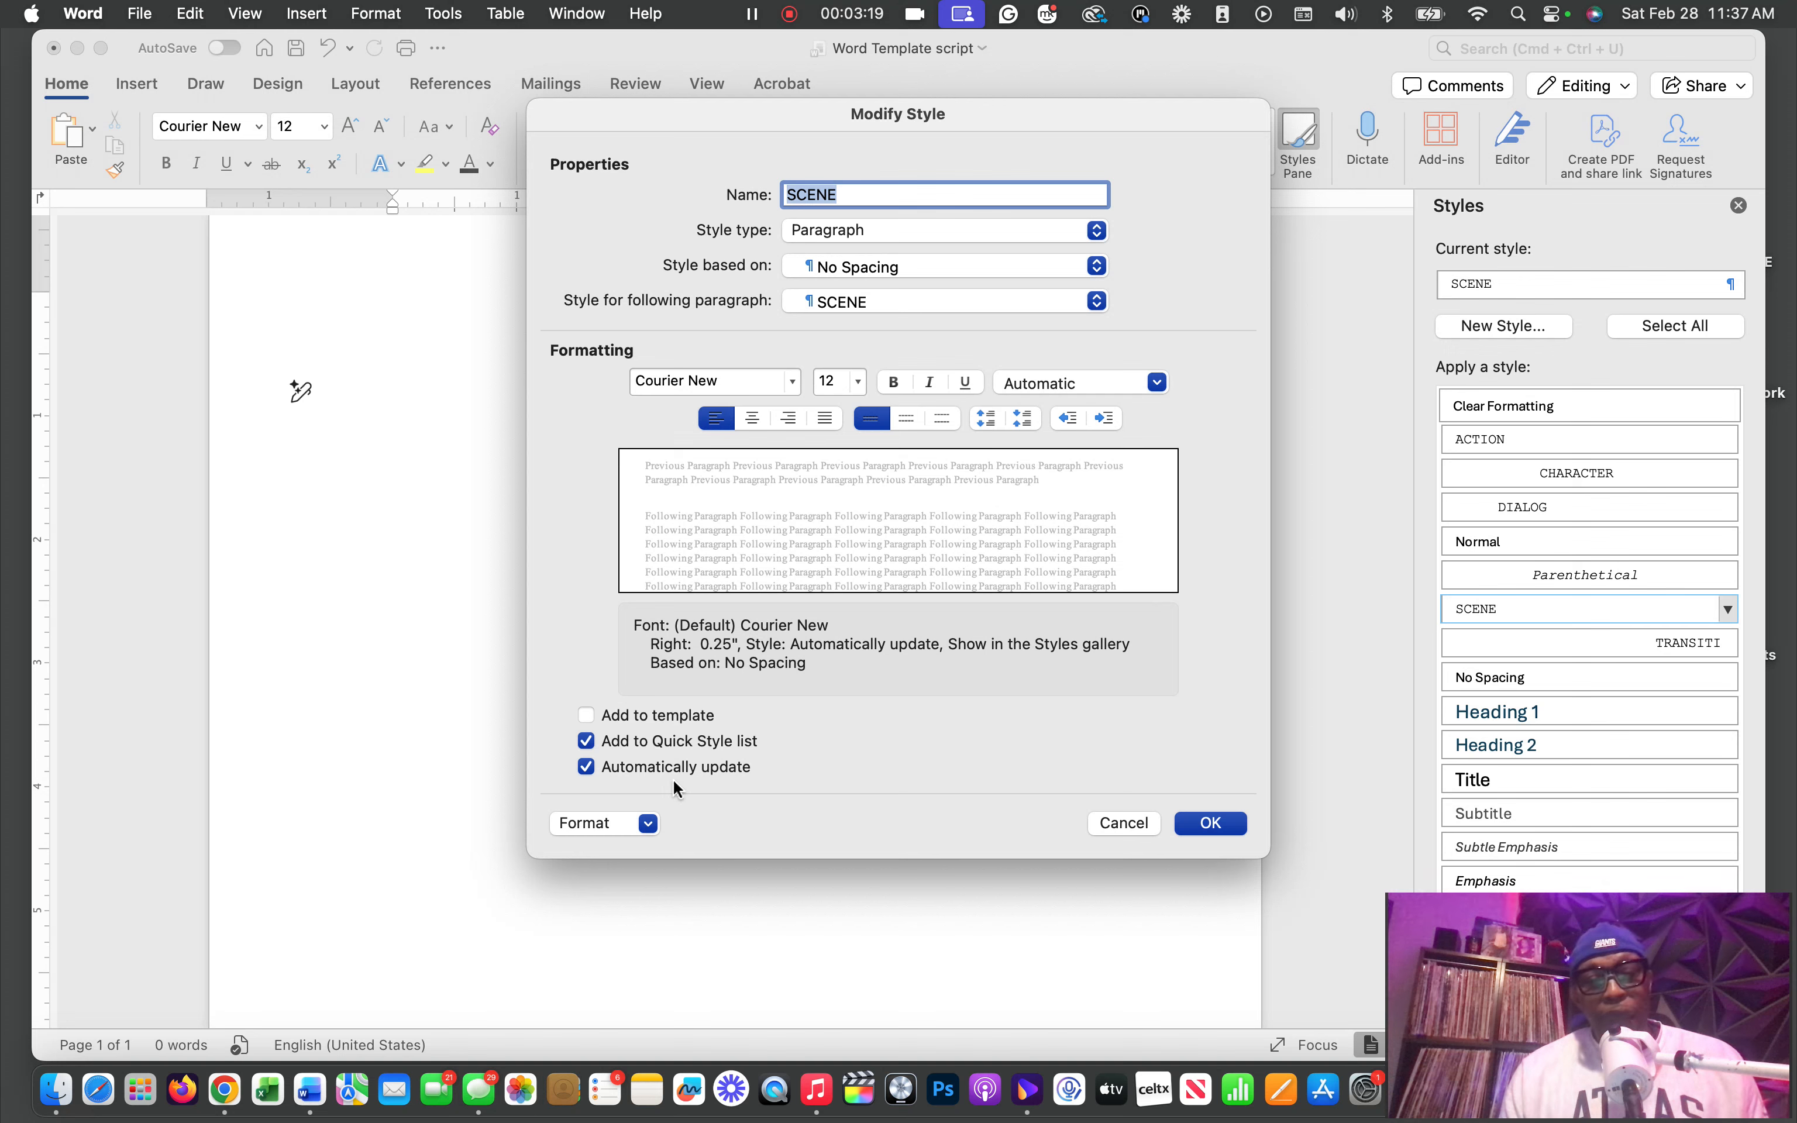
{"action": "left_click", "coordinate": [649, 823]}
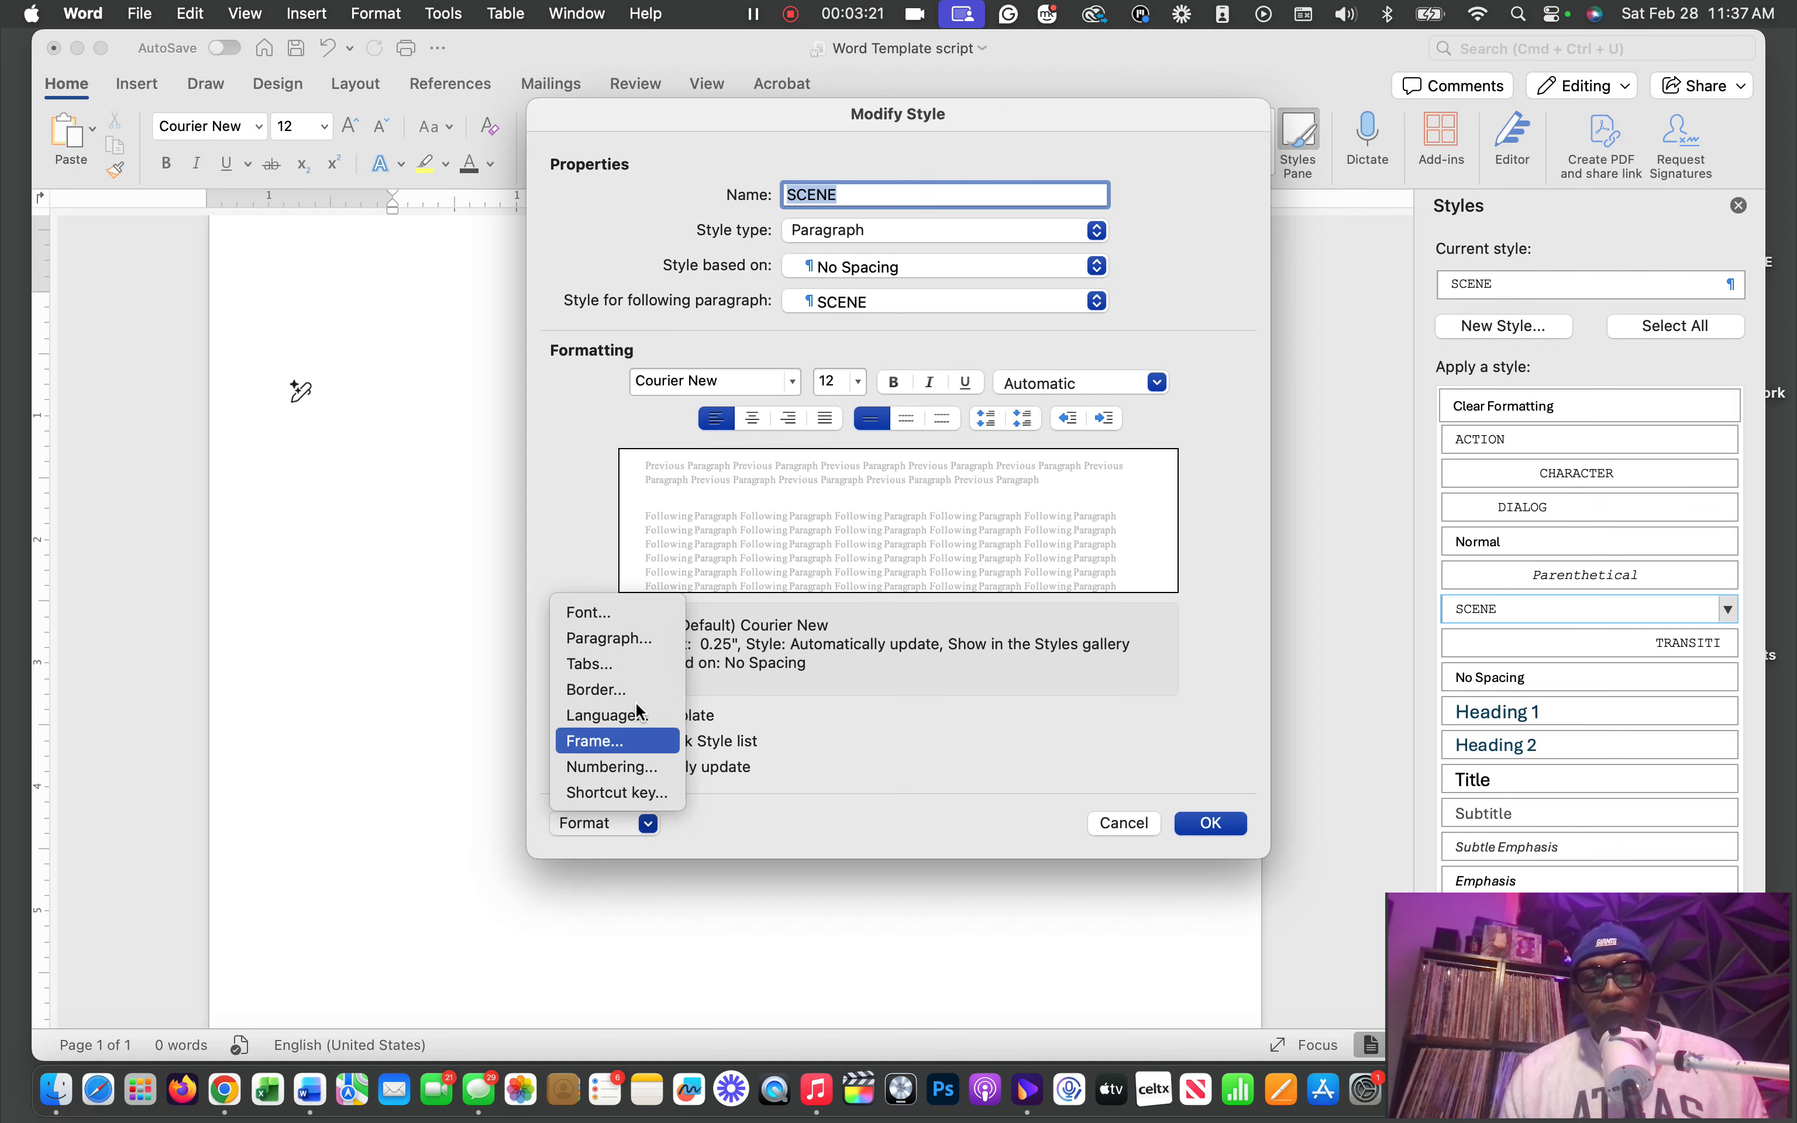
{"action": "left_click", "coordinate": [626, 639]}
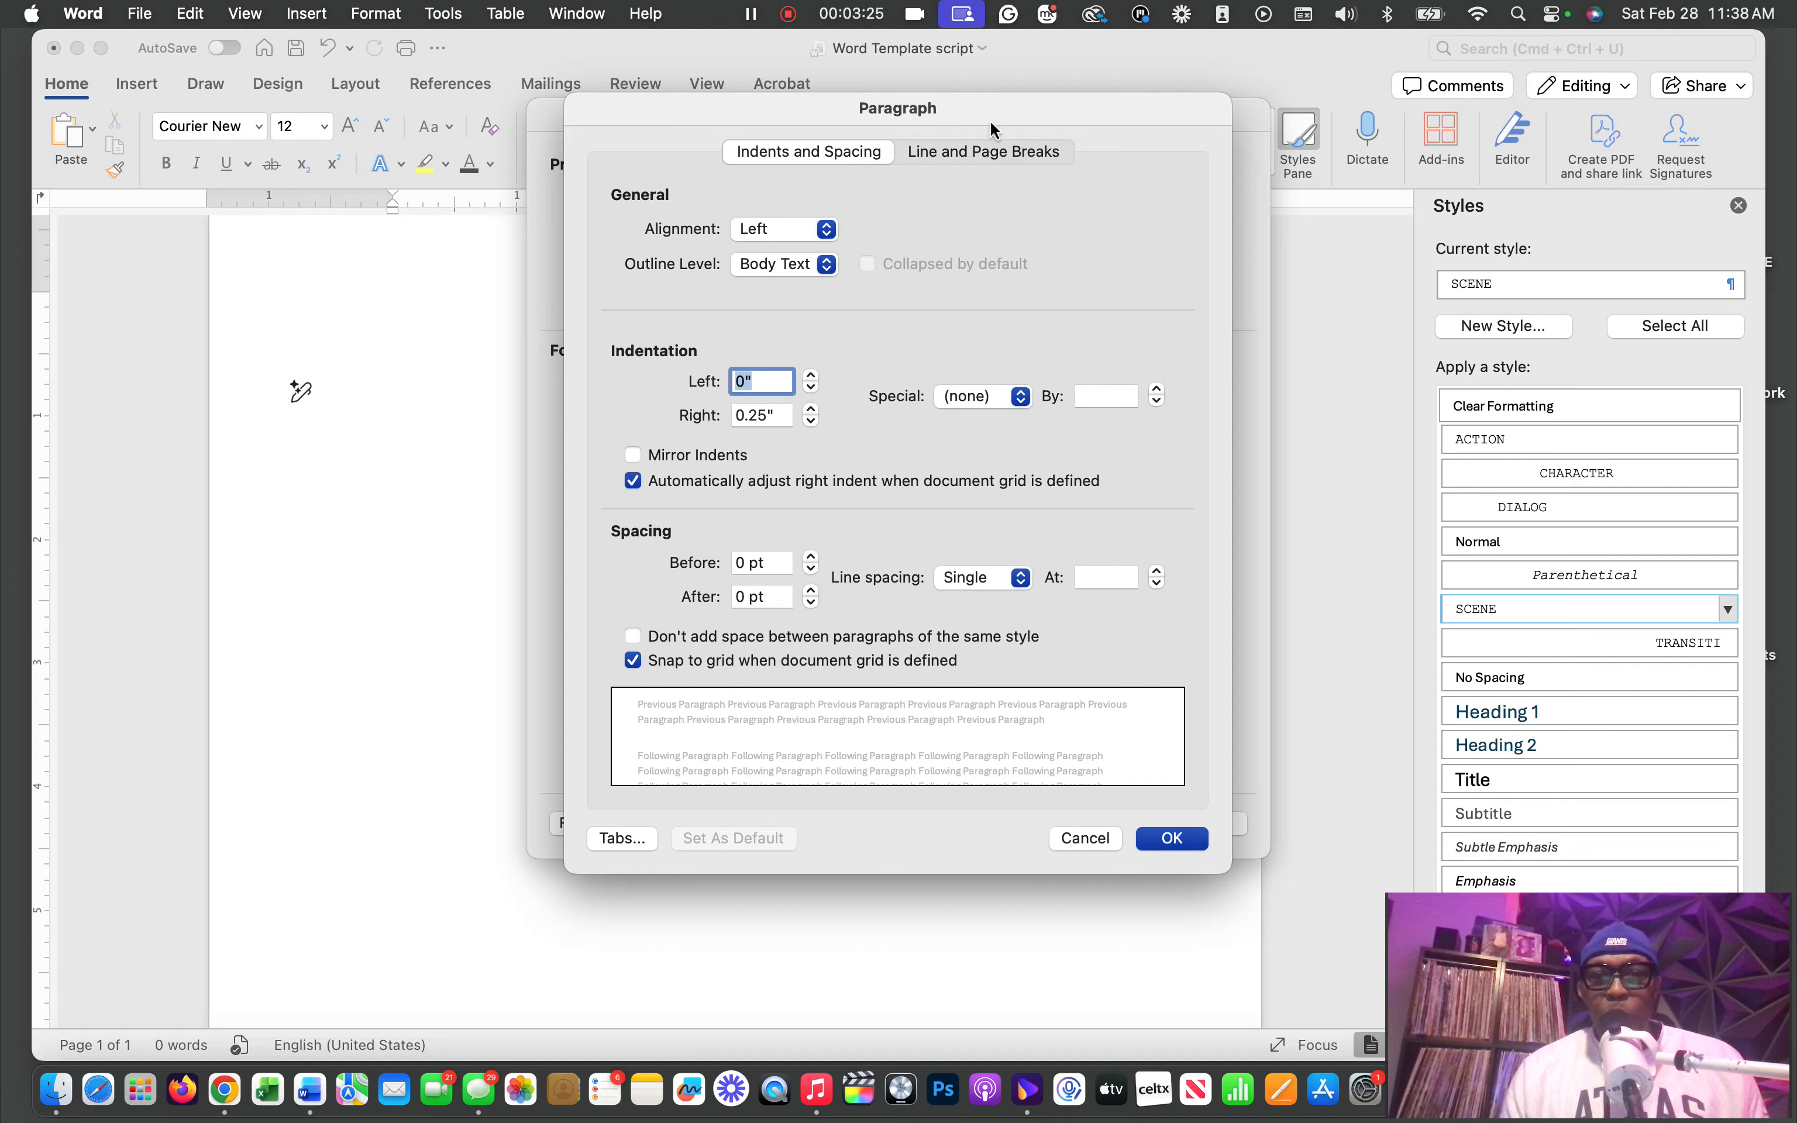
{"action": "left_click_drag", "start_coordinate": [1046, 104], "coordinate": [1146, 102]}
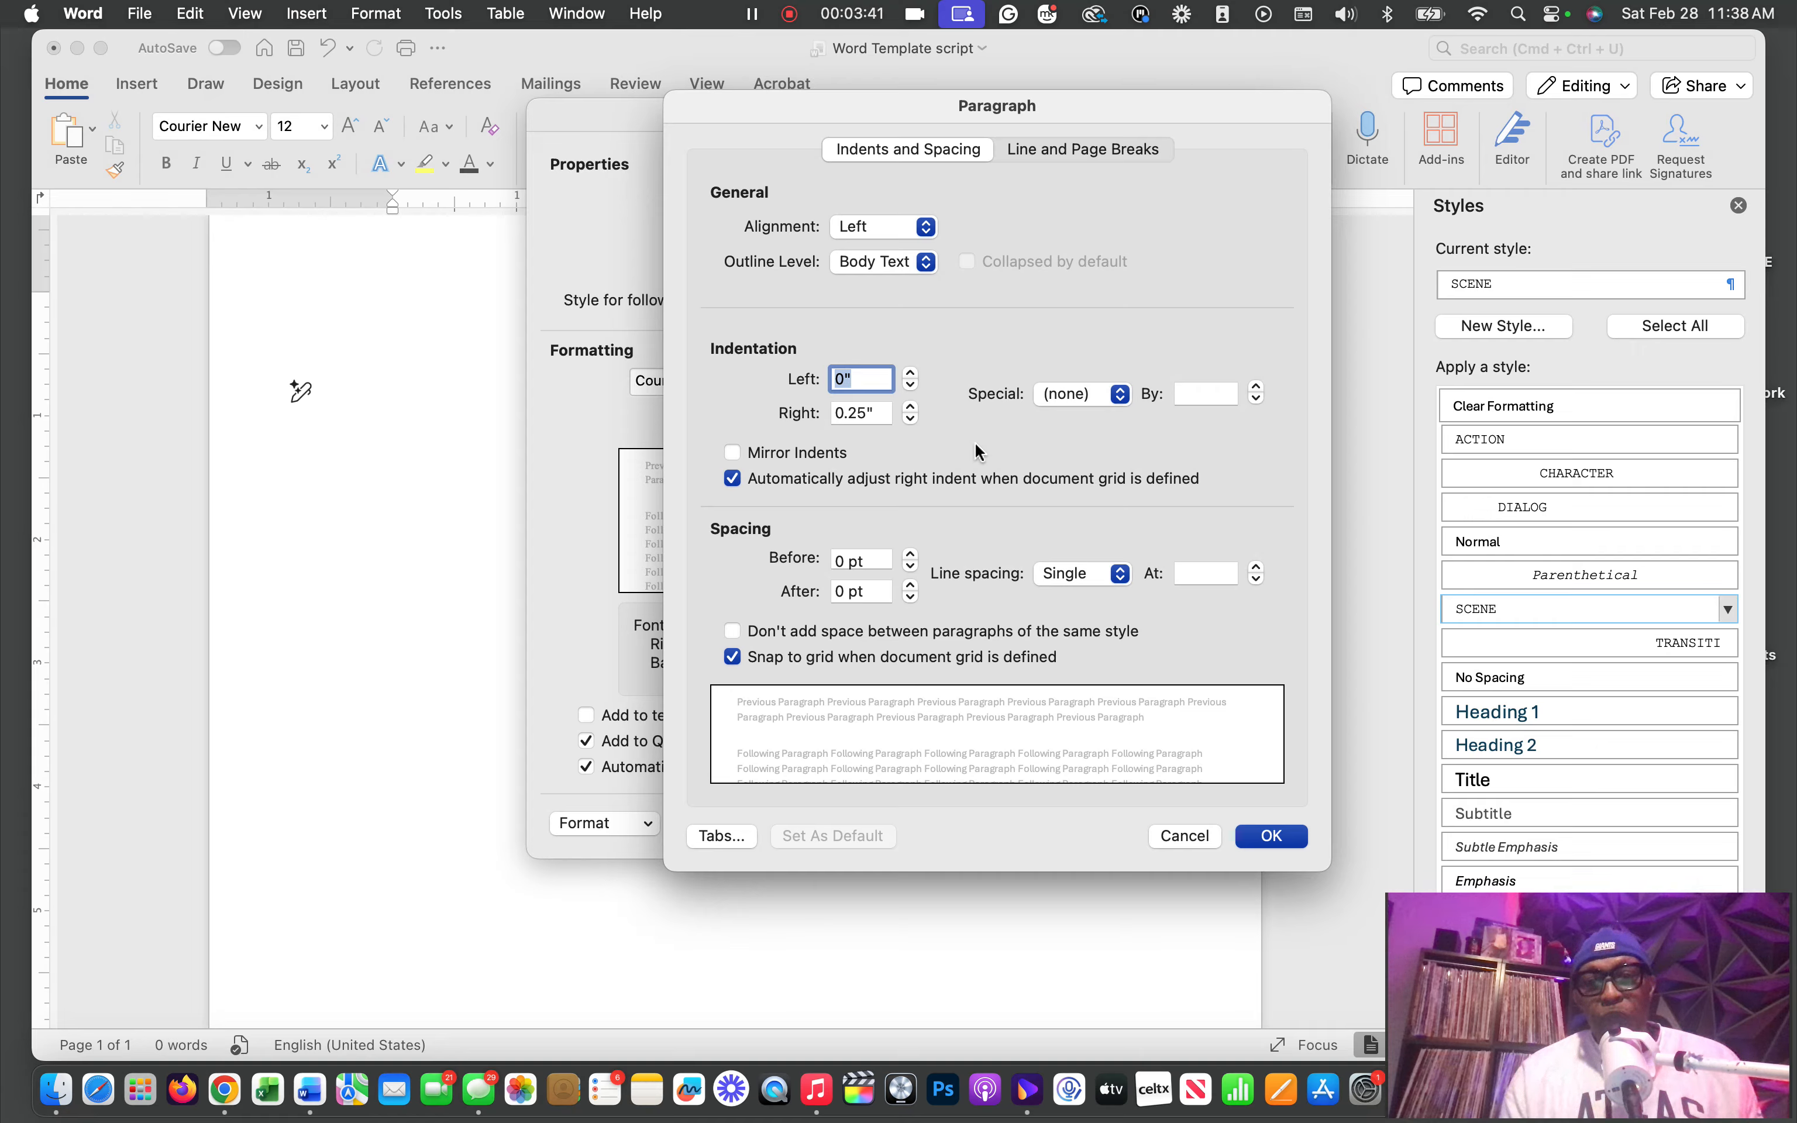
{"action": "left_click", "coordinate": [1274, 838]}
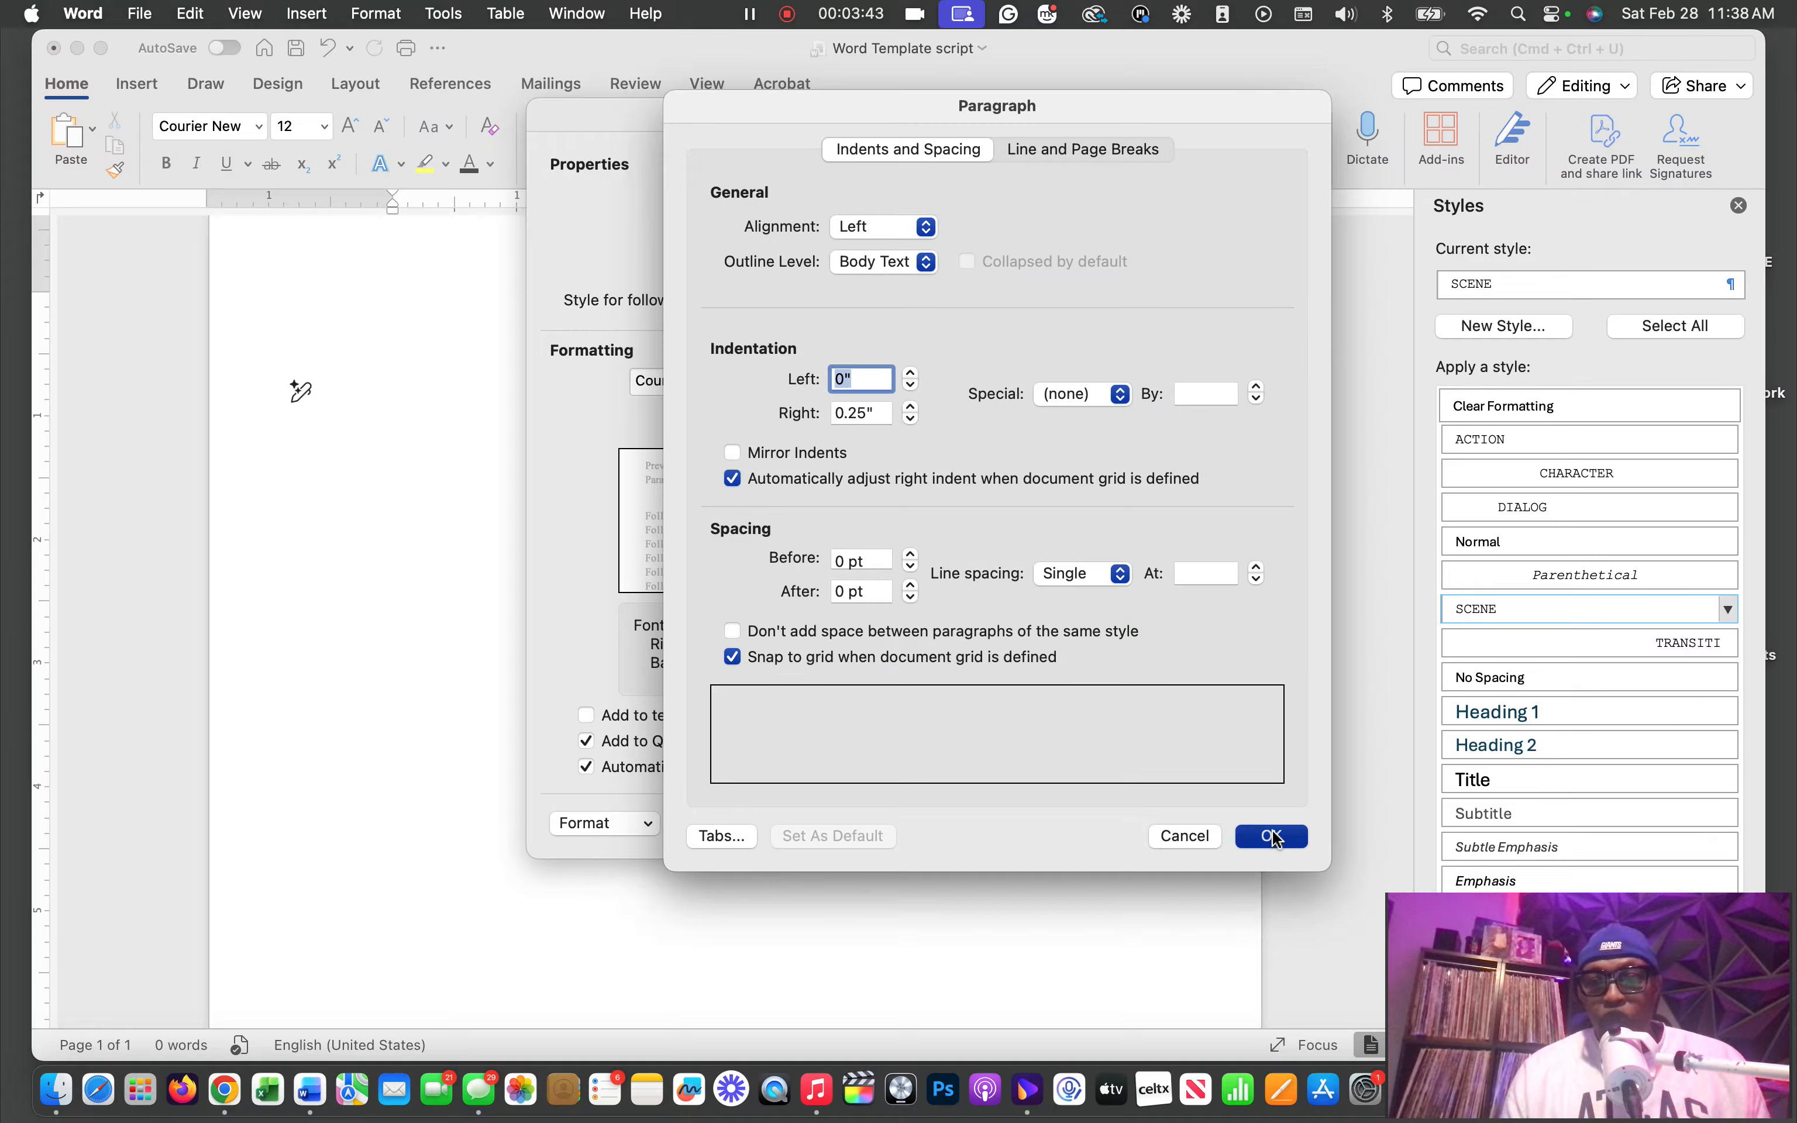
{"action": "left_click", "coordinate": [1213, 826]}
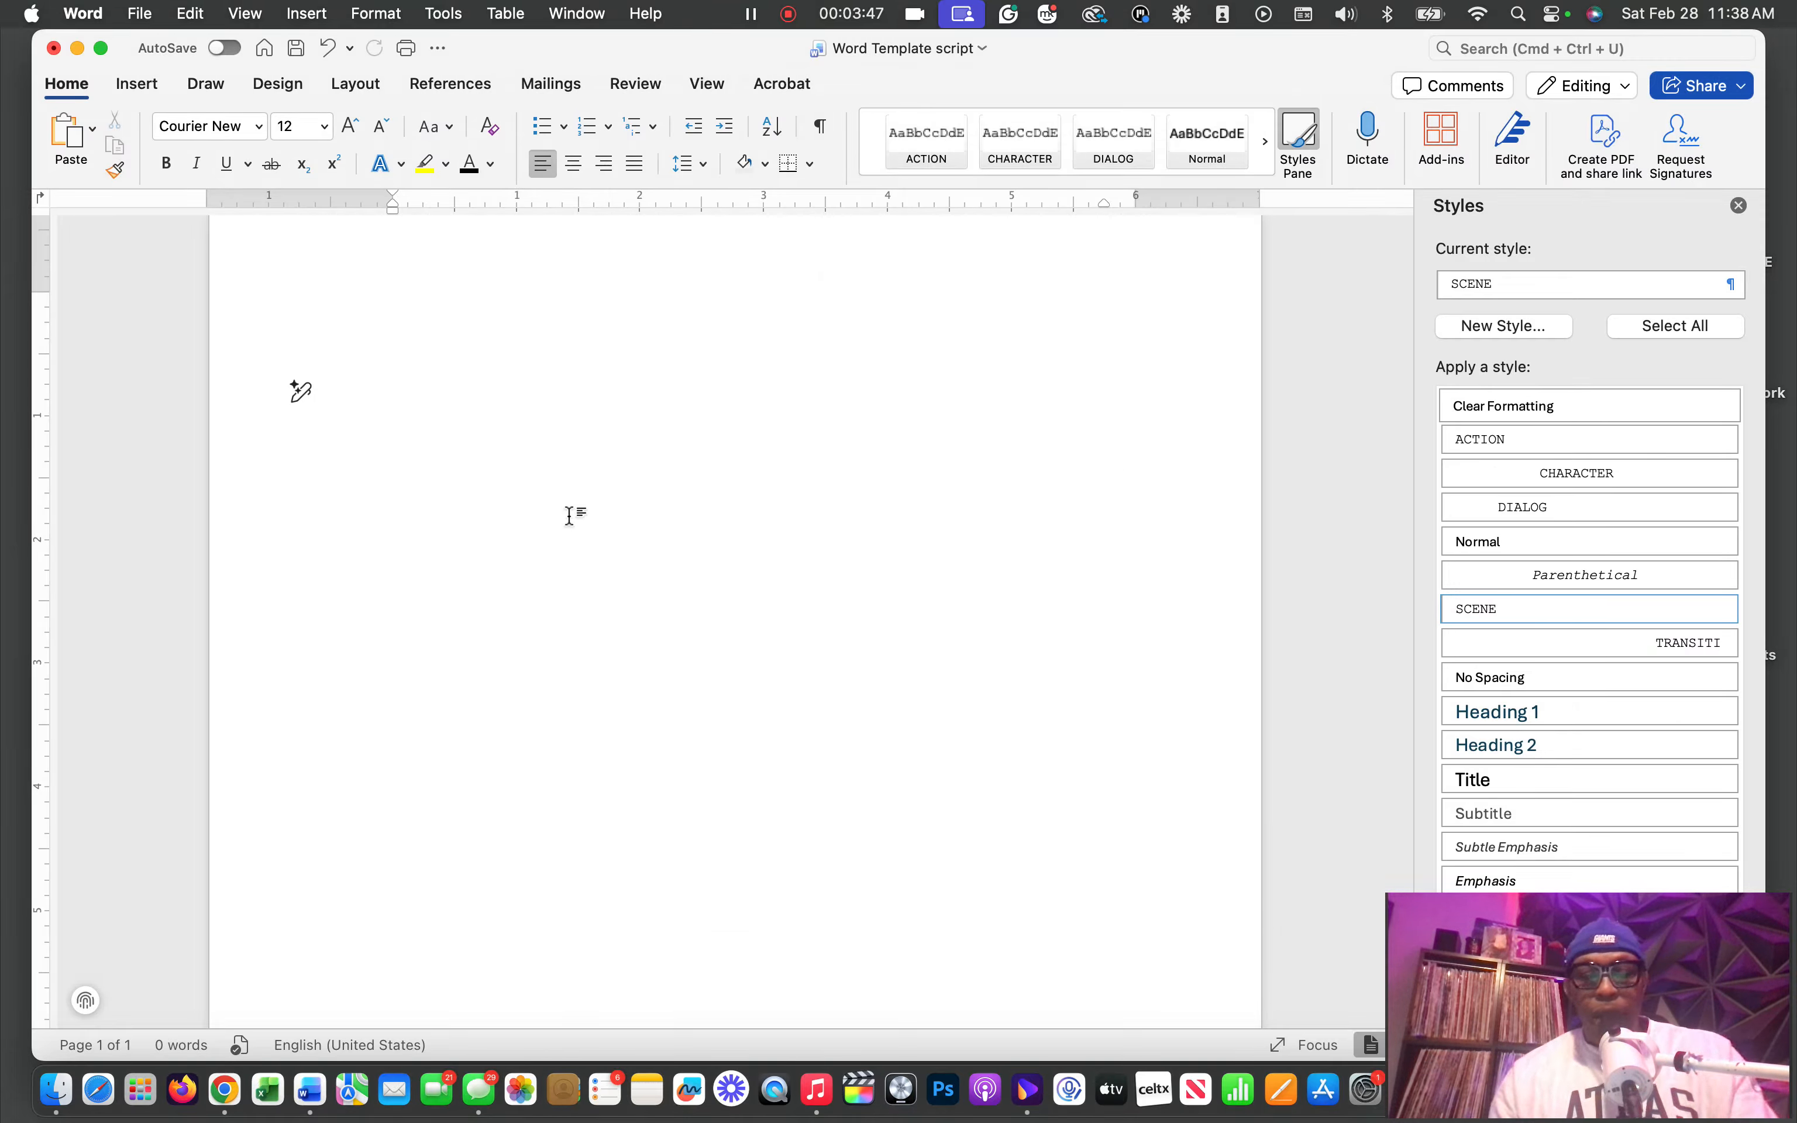
Write the scene heading "INT. BATHROOM - DAY" and start a new paragraph below it
{"action": "type", "text": "INT"}
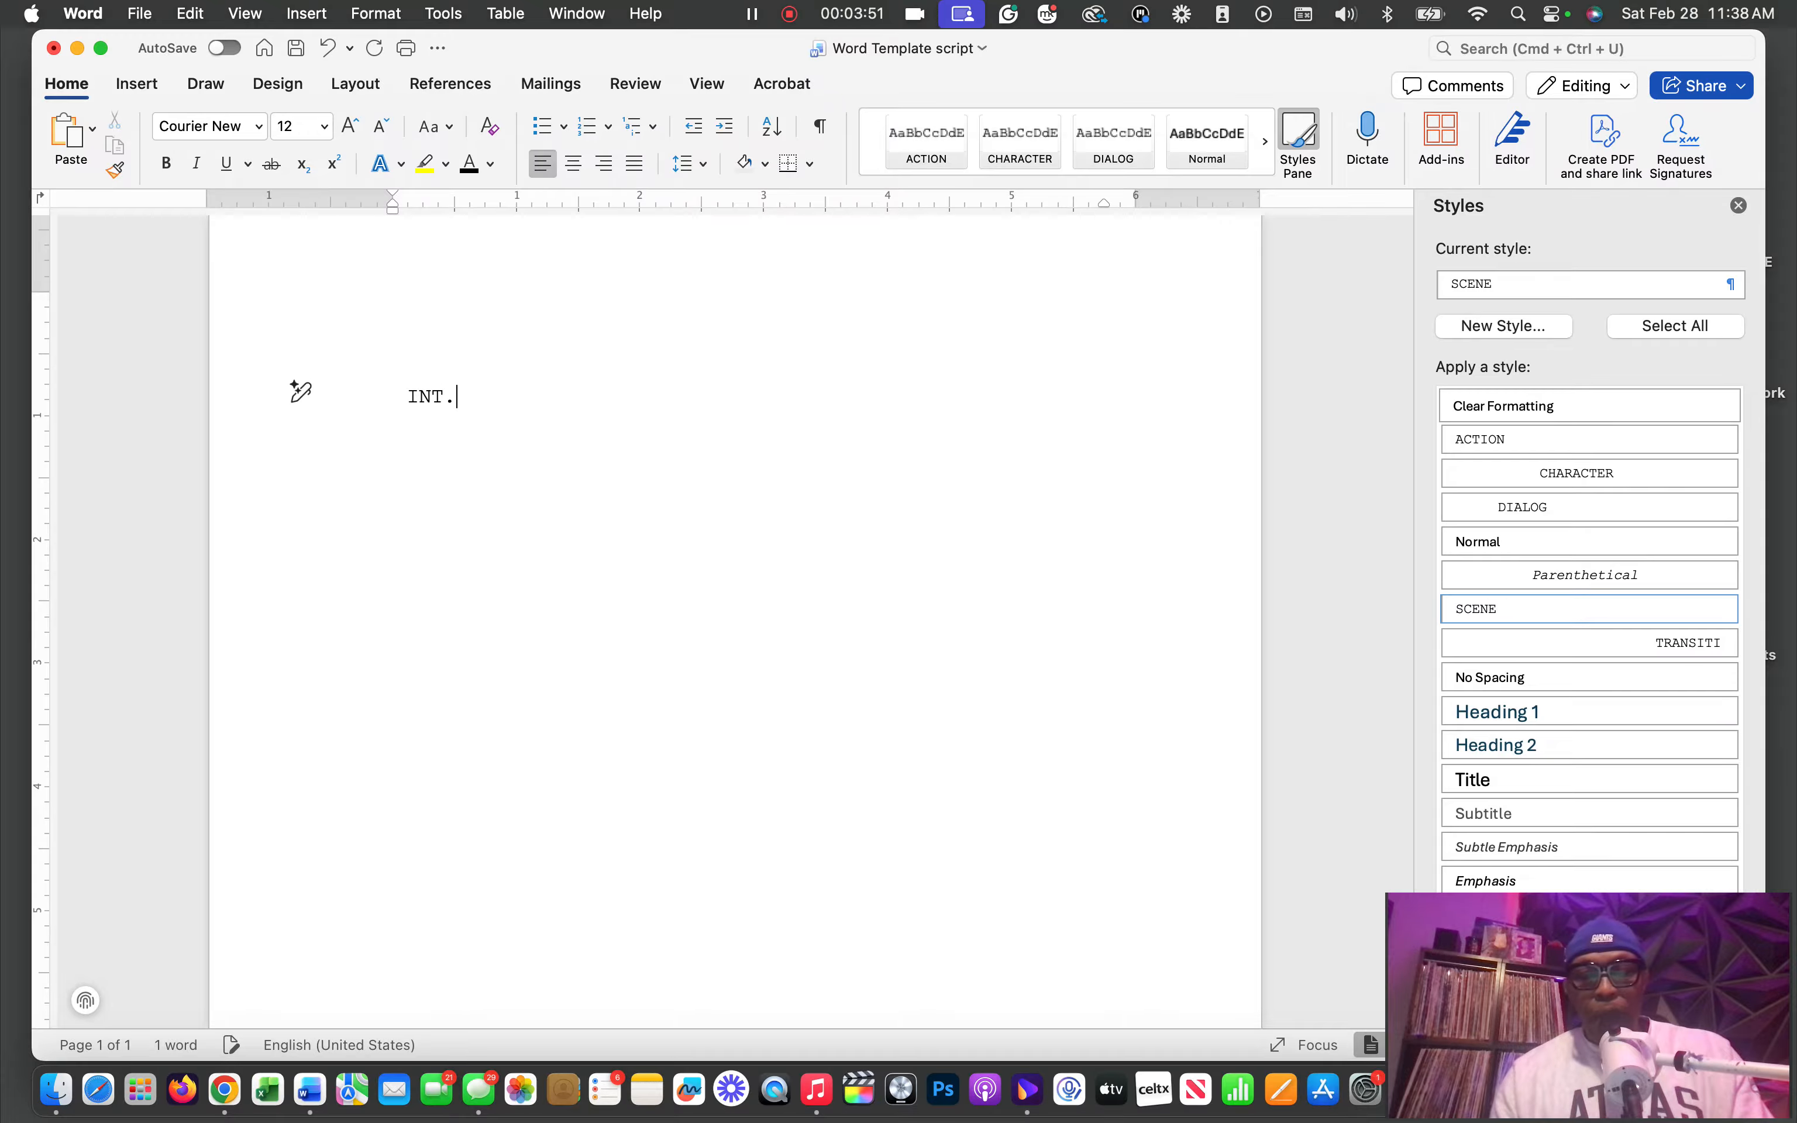
{"action": "type", "text": ". "}
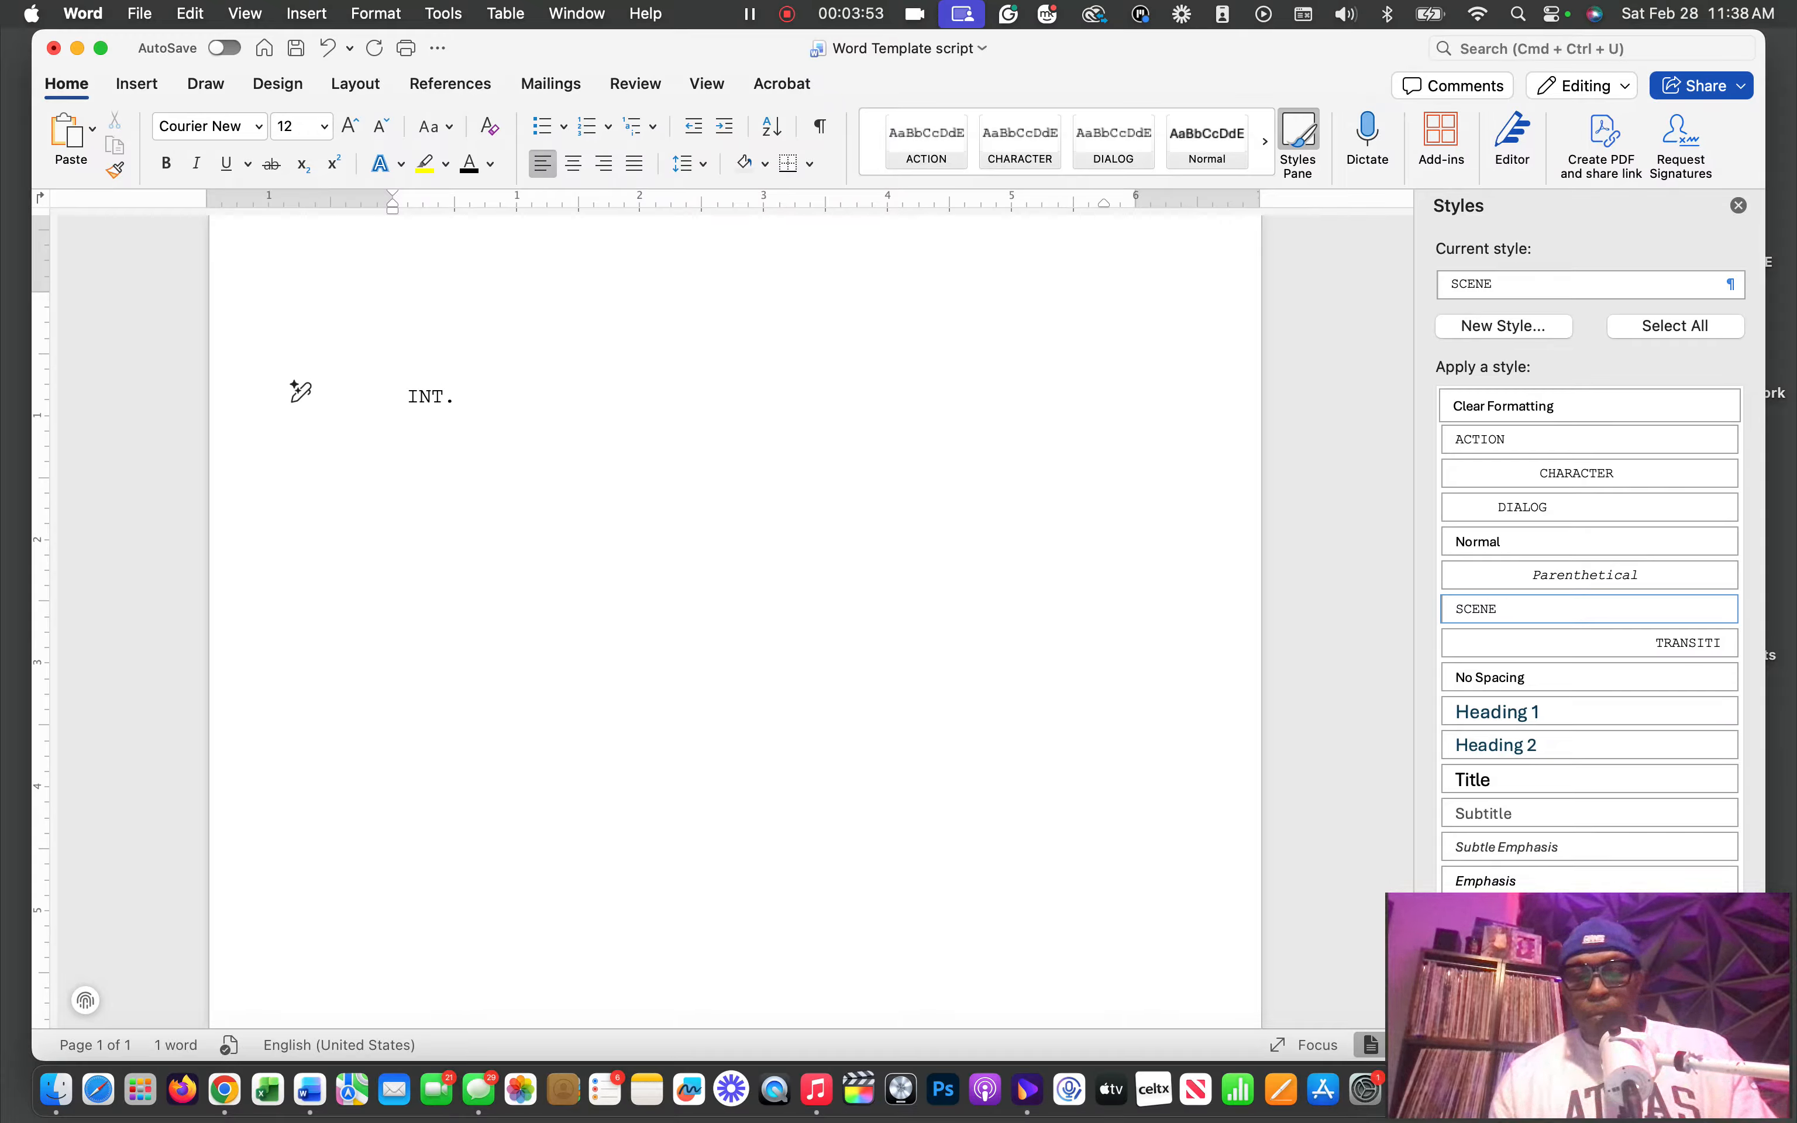
{"action": "type", "text": "BATHROOM"}
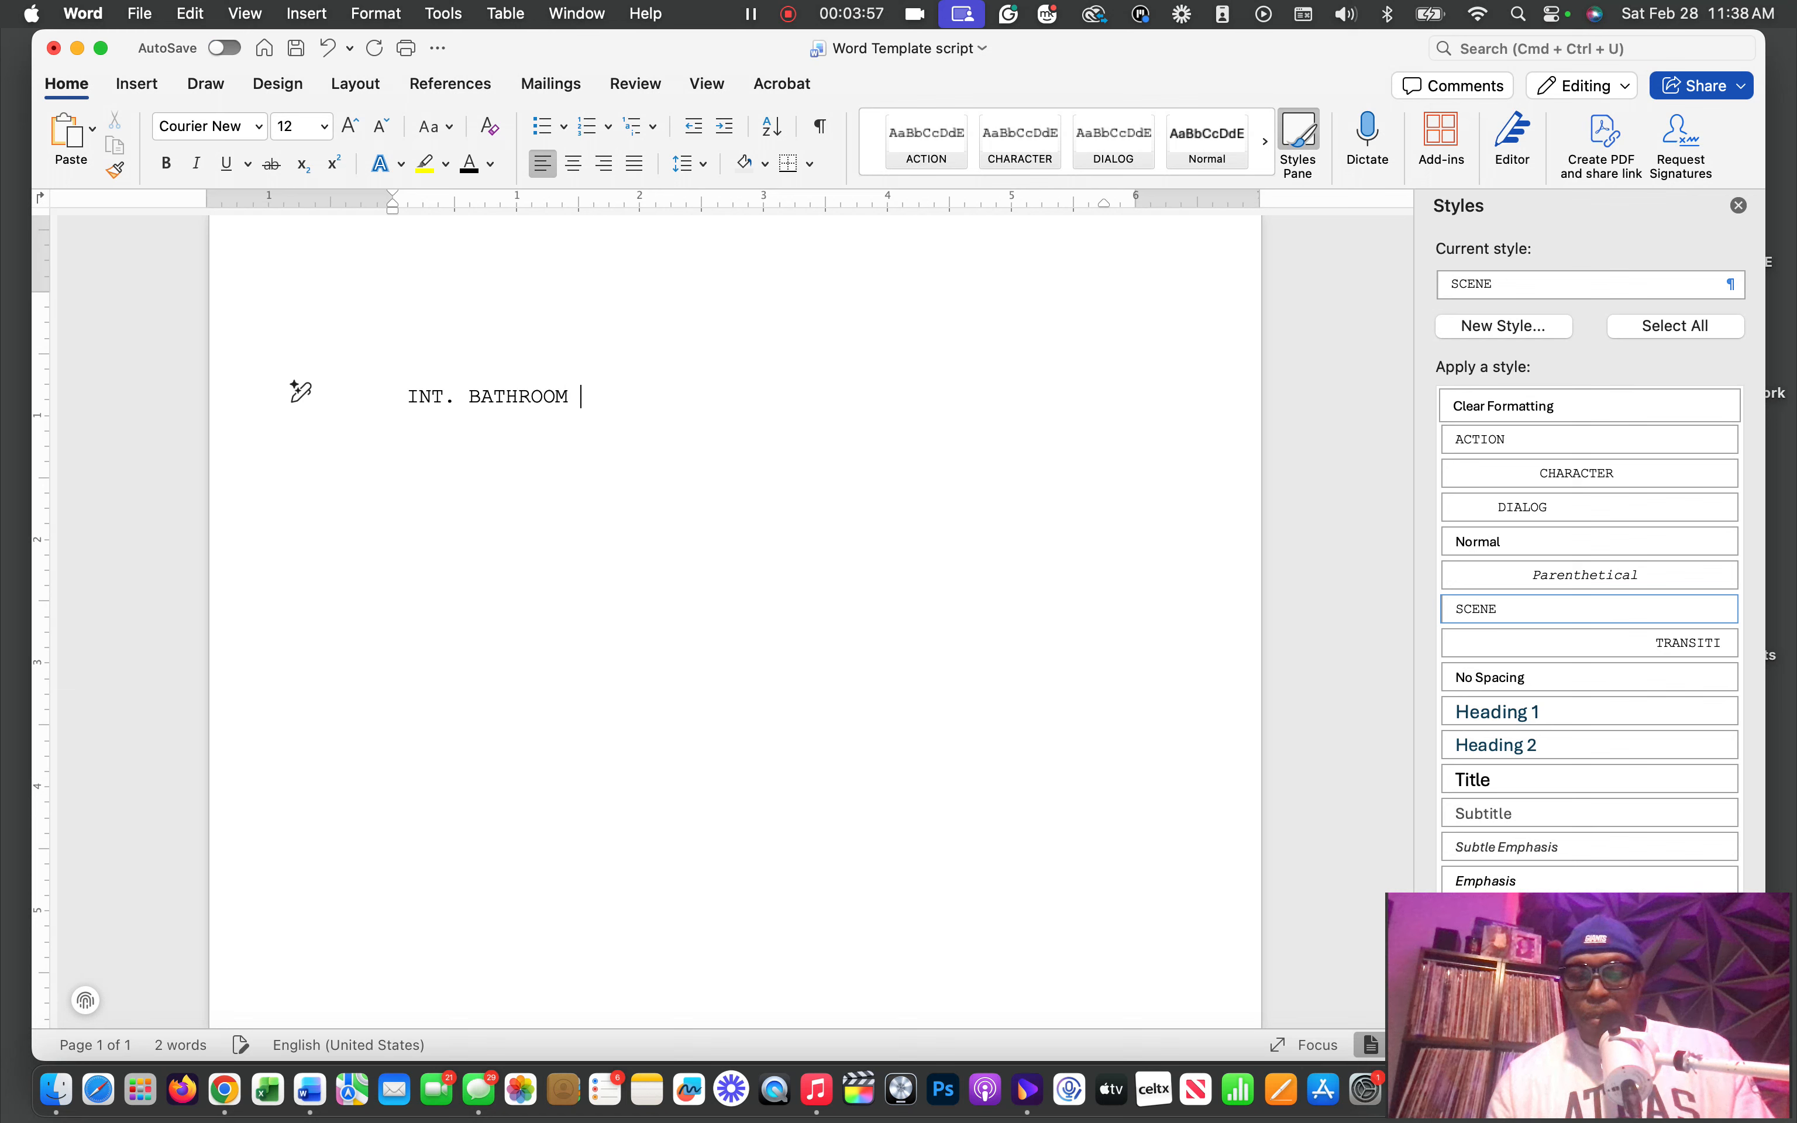
{"action": "type", "text": " - DA"}
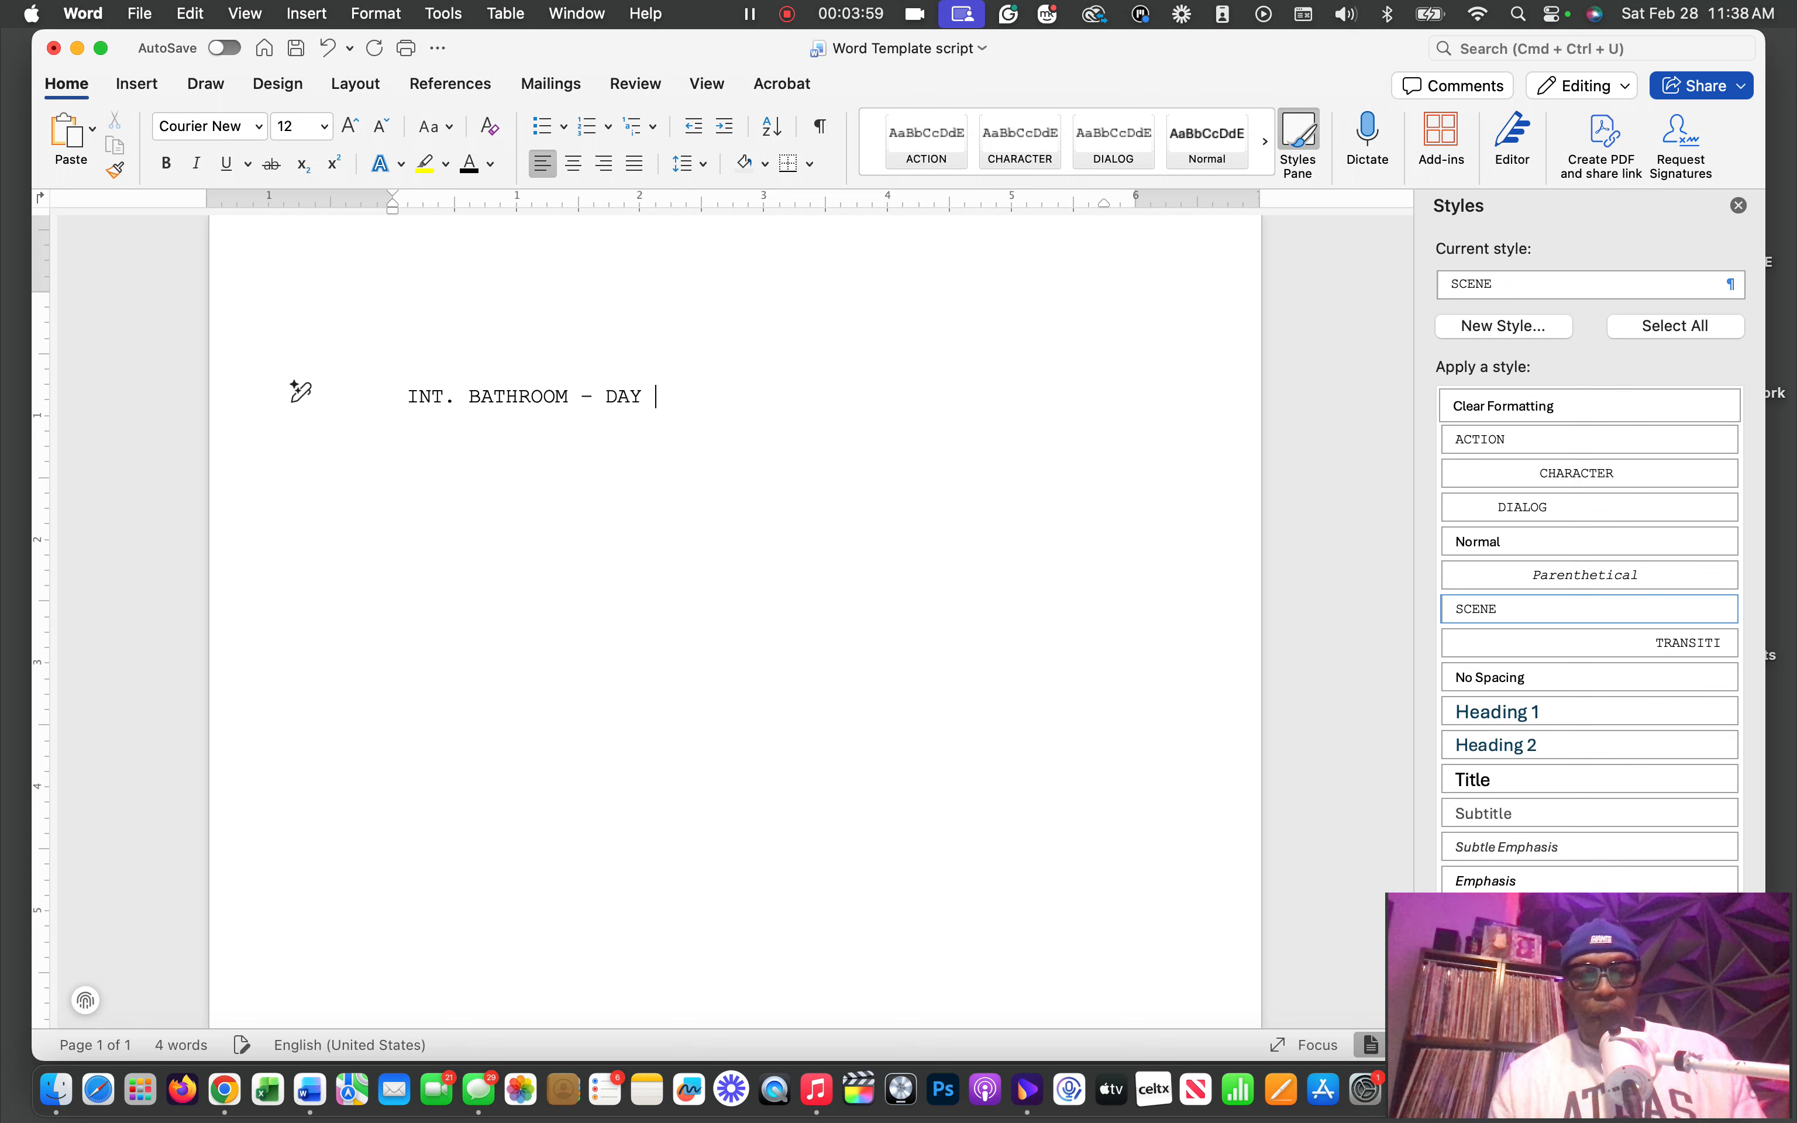
{"action": "type", "text": "Y"}
{"action": "key", "text": "Return"}
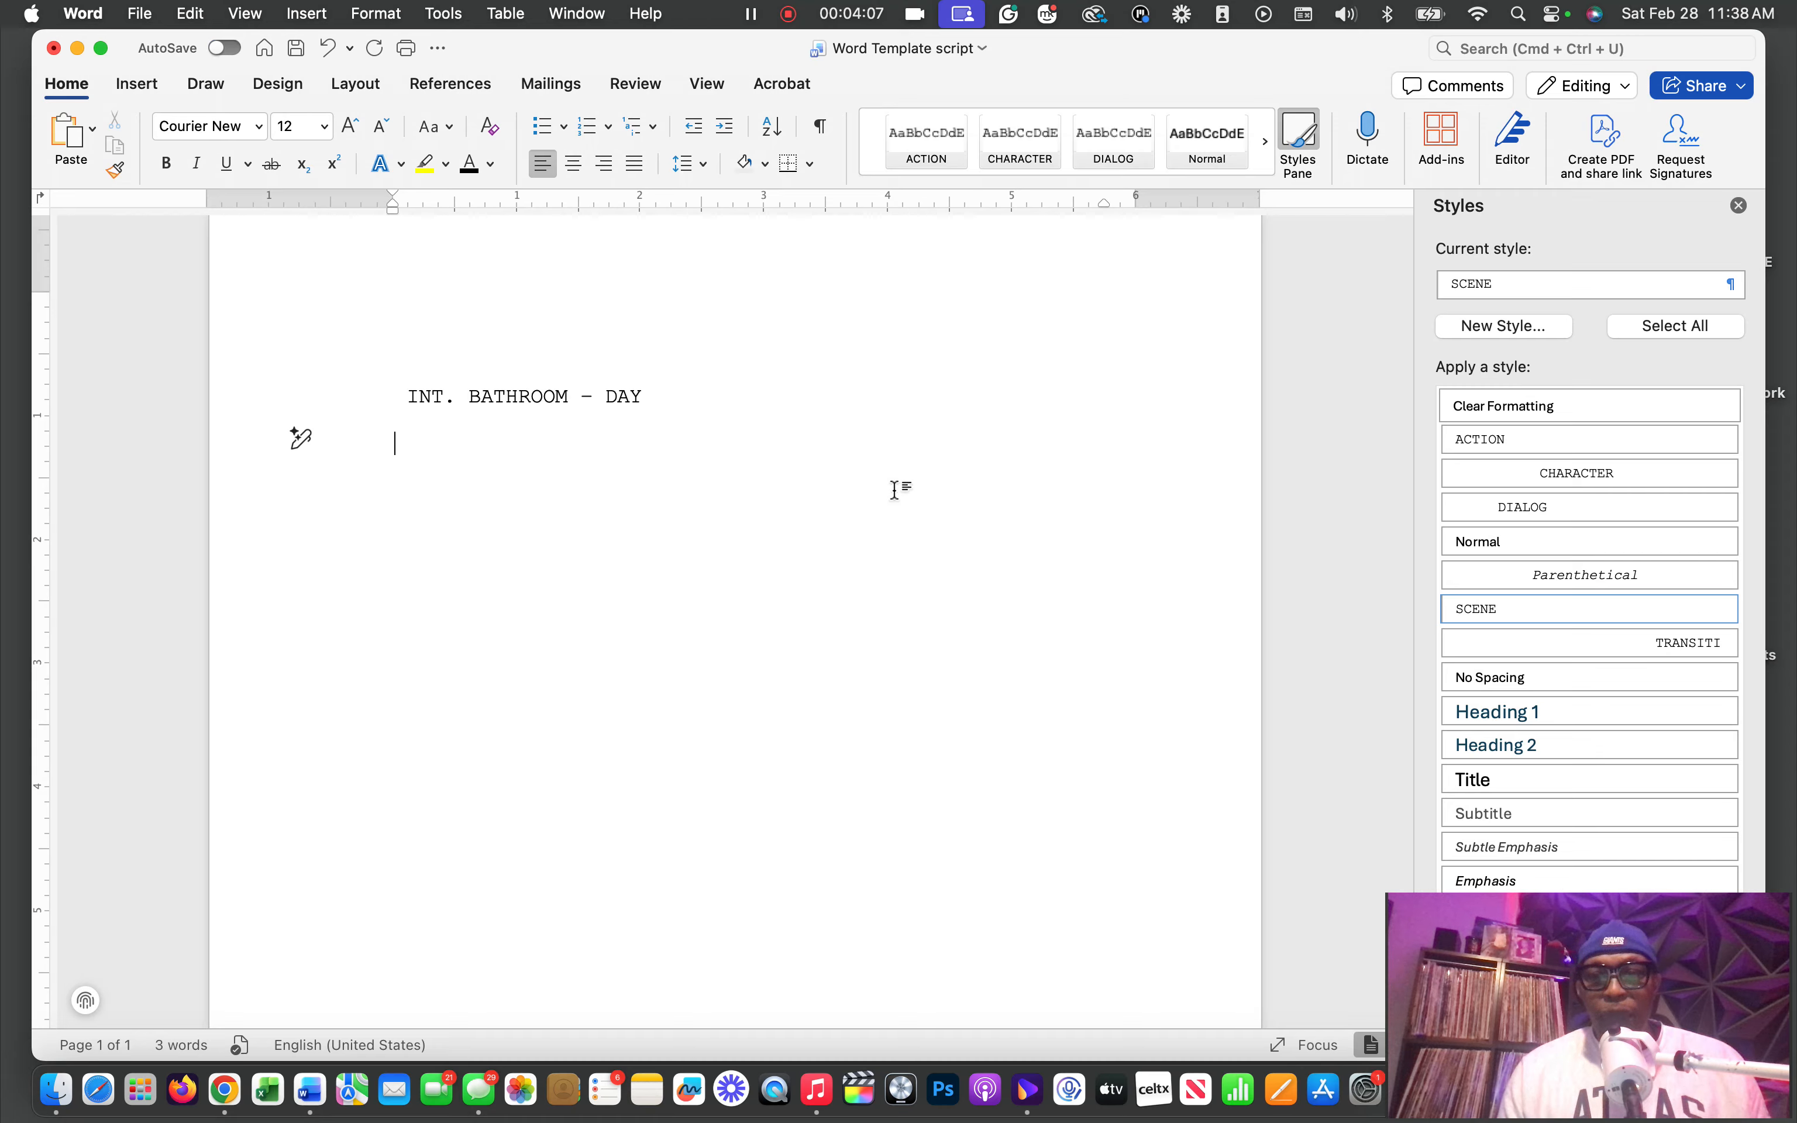
Apply the ACTION style below the scene heading and write "He leaving the bathroom, with a cup of water."
{"action": "left_click", "coordinate": [1496, 438]}
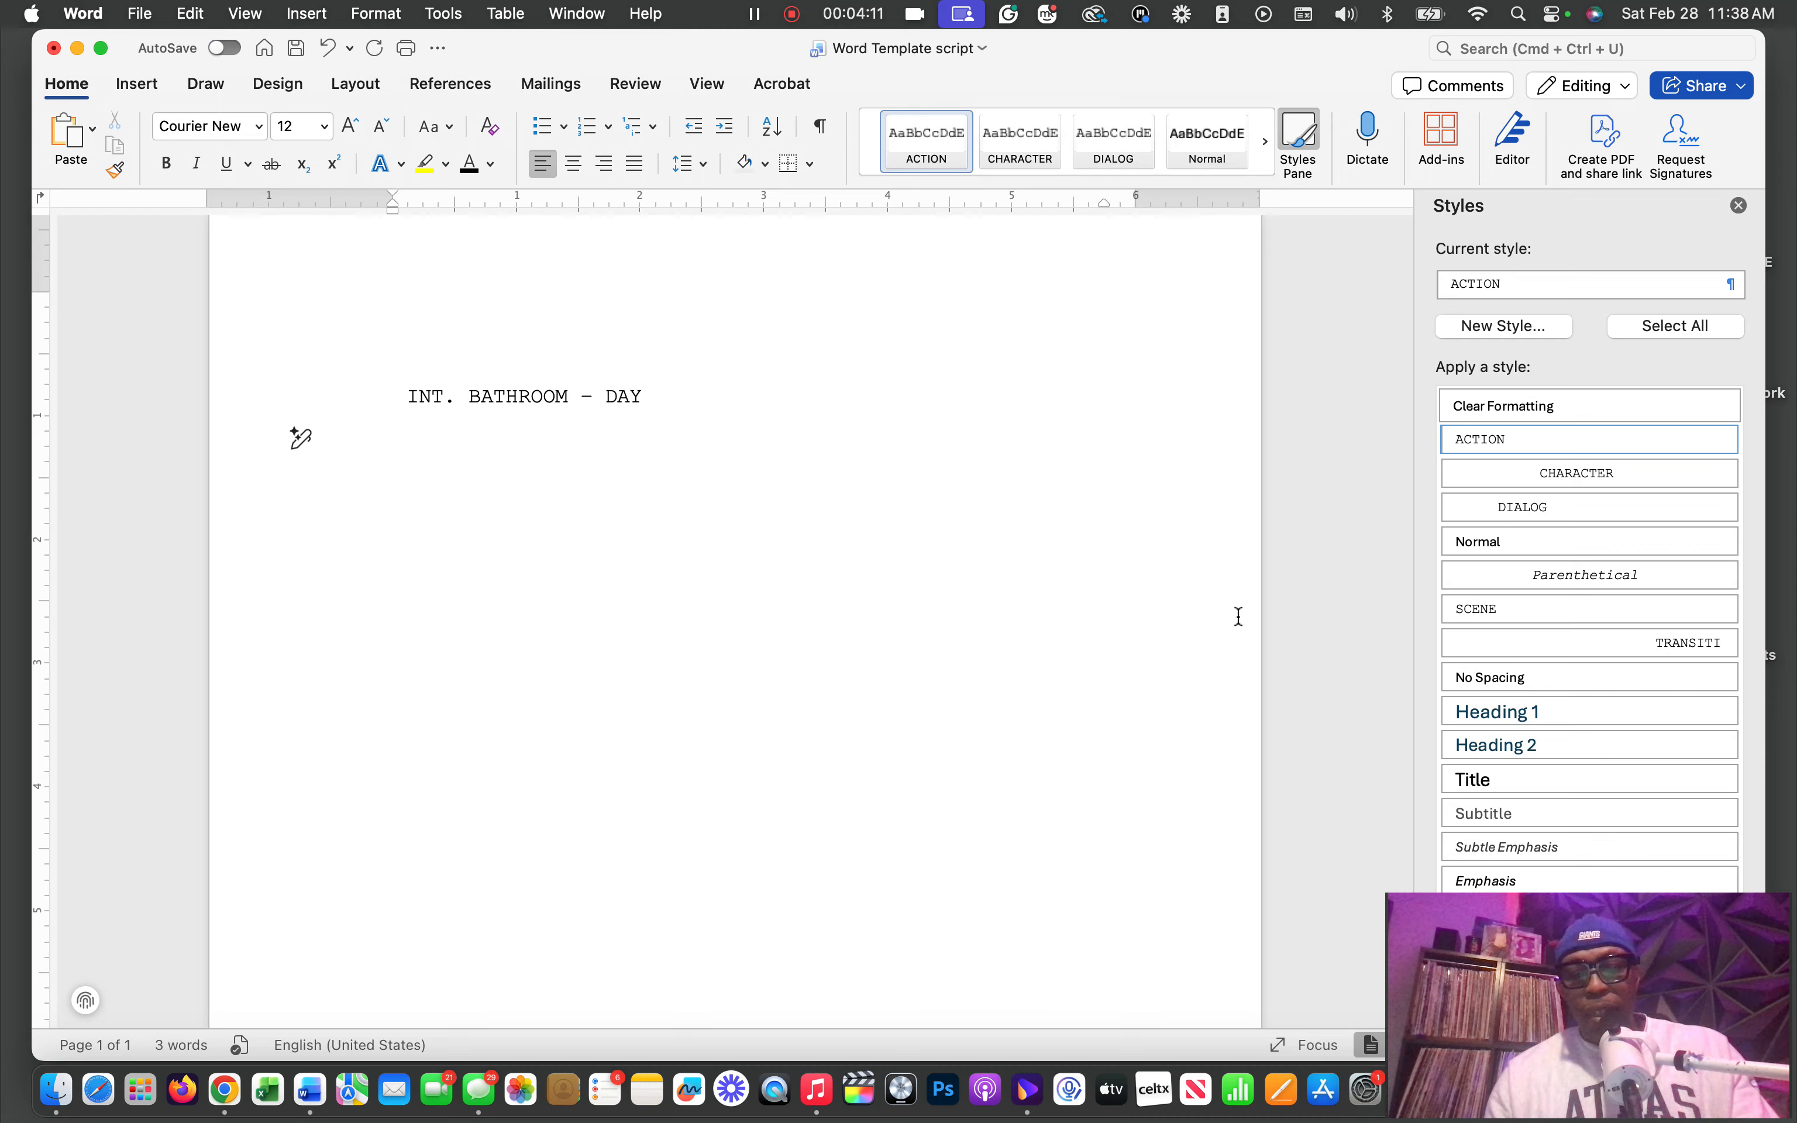
{"action": "type", "text": "H"}
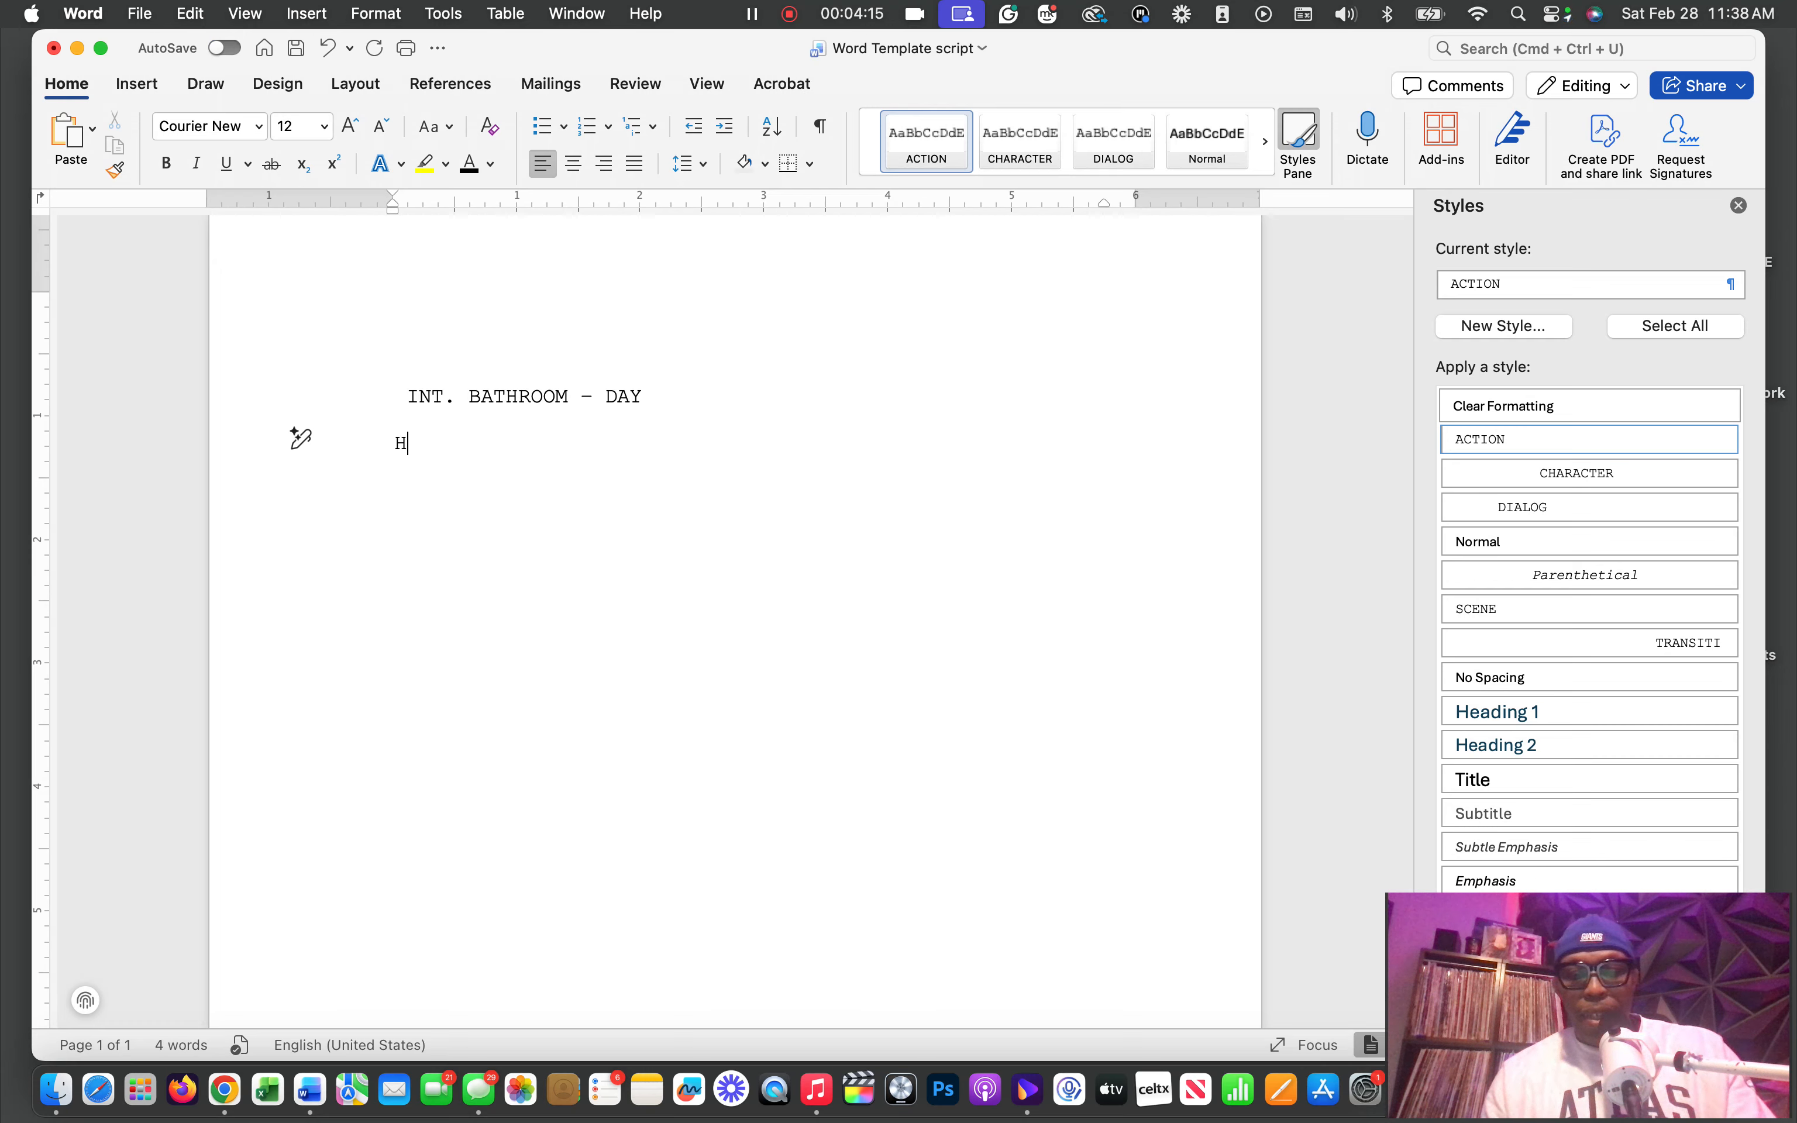
{"action": "type", "text": "e leavi"}
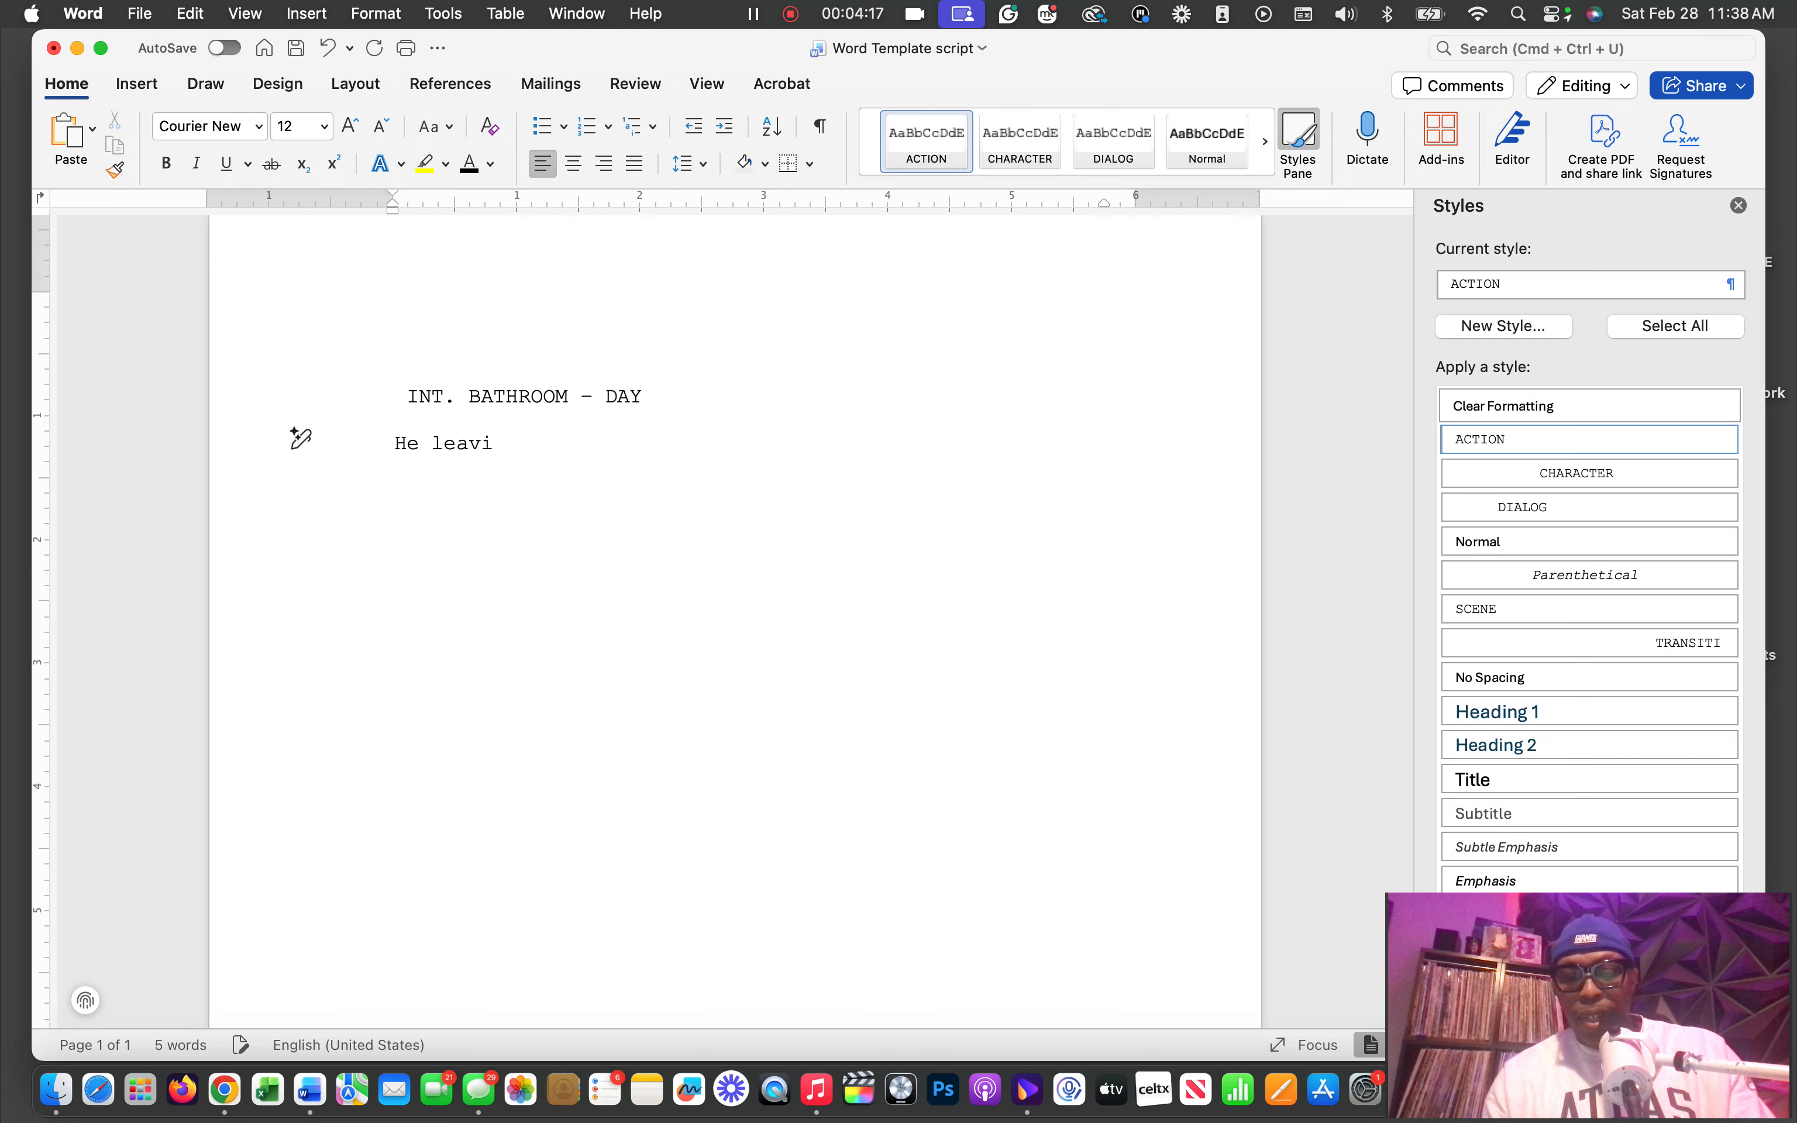
{"action": "type", "text": "ng the bat"}
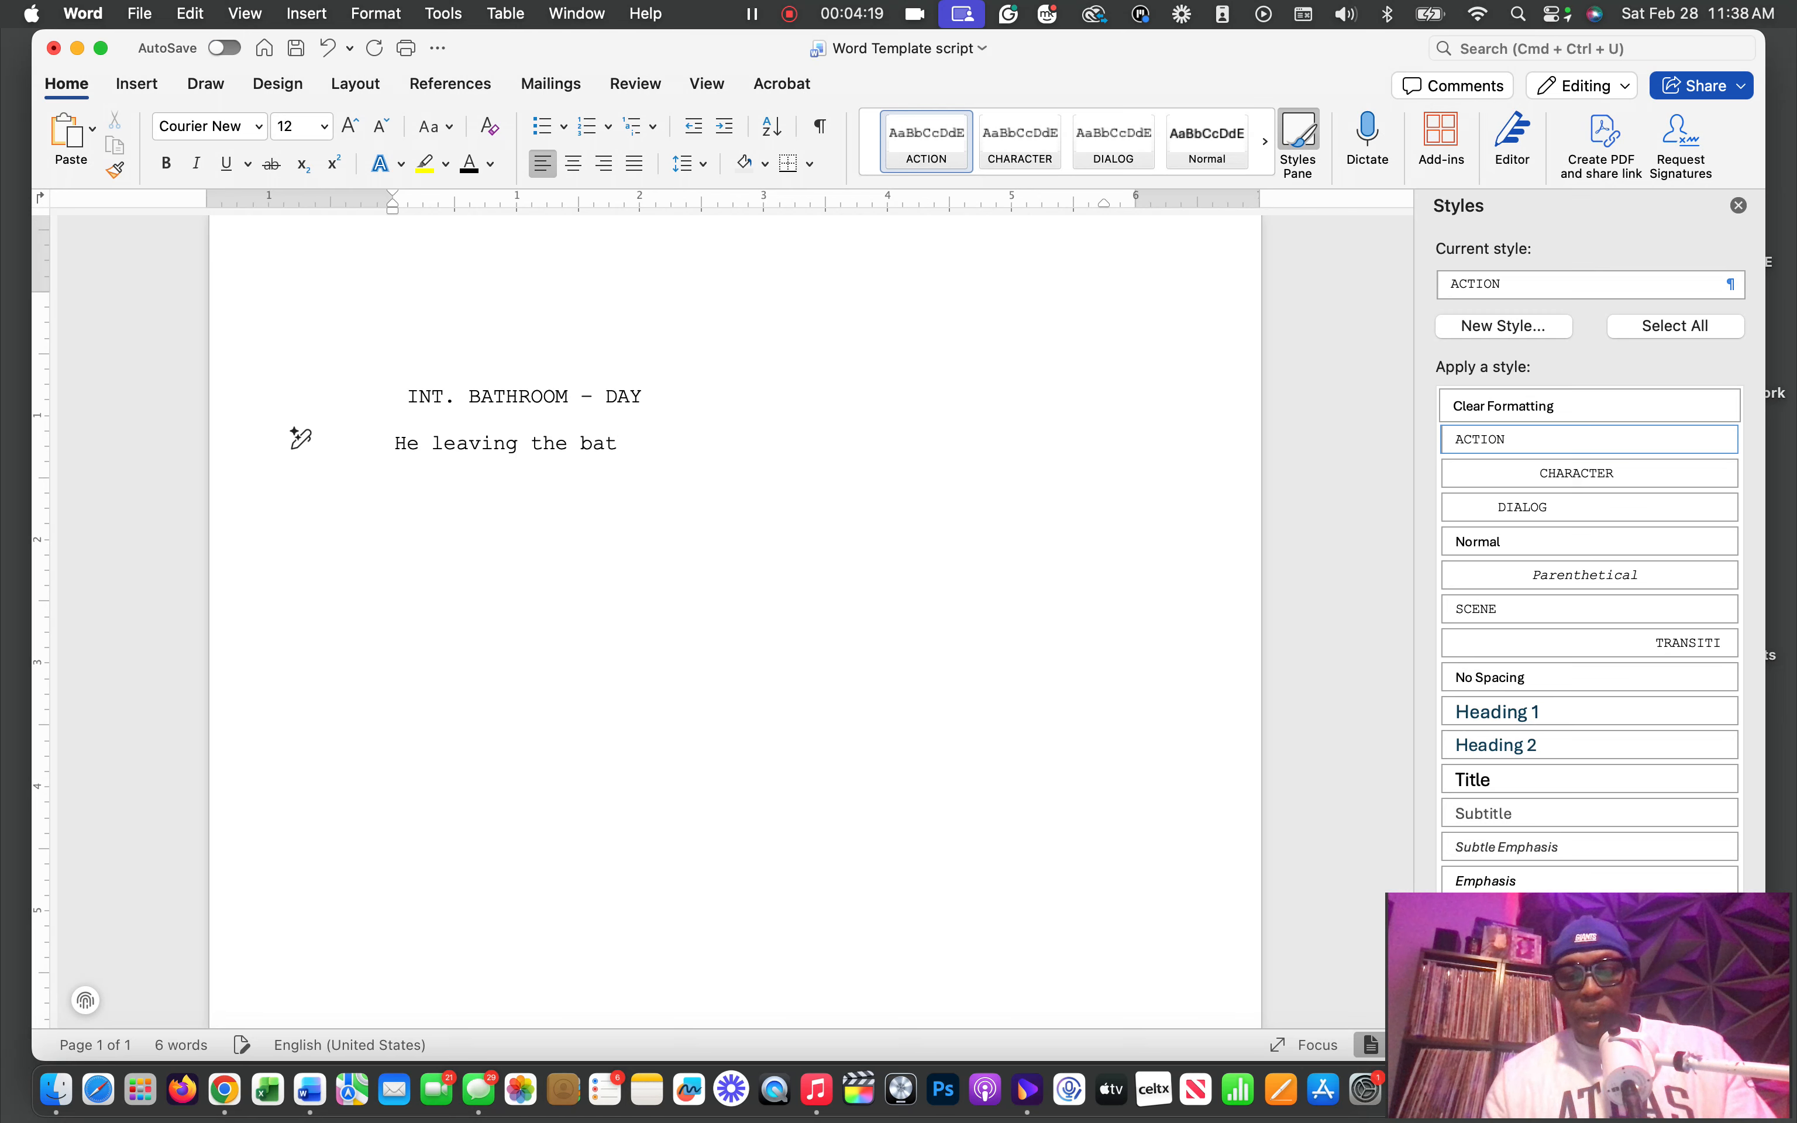
{"action": "type", "text": "hroom"}
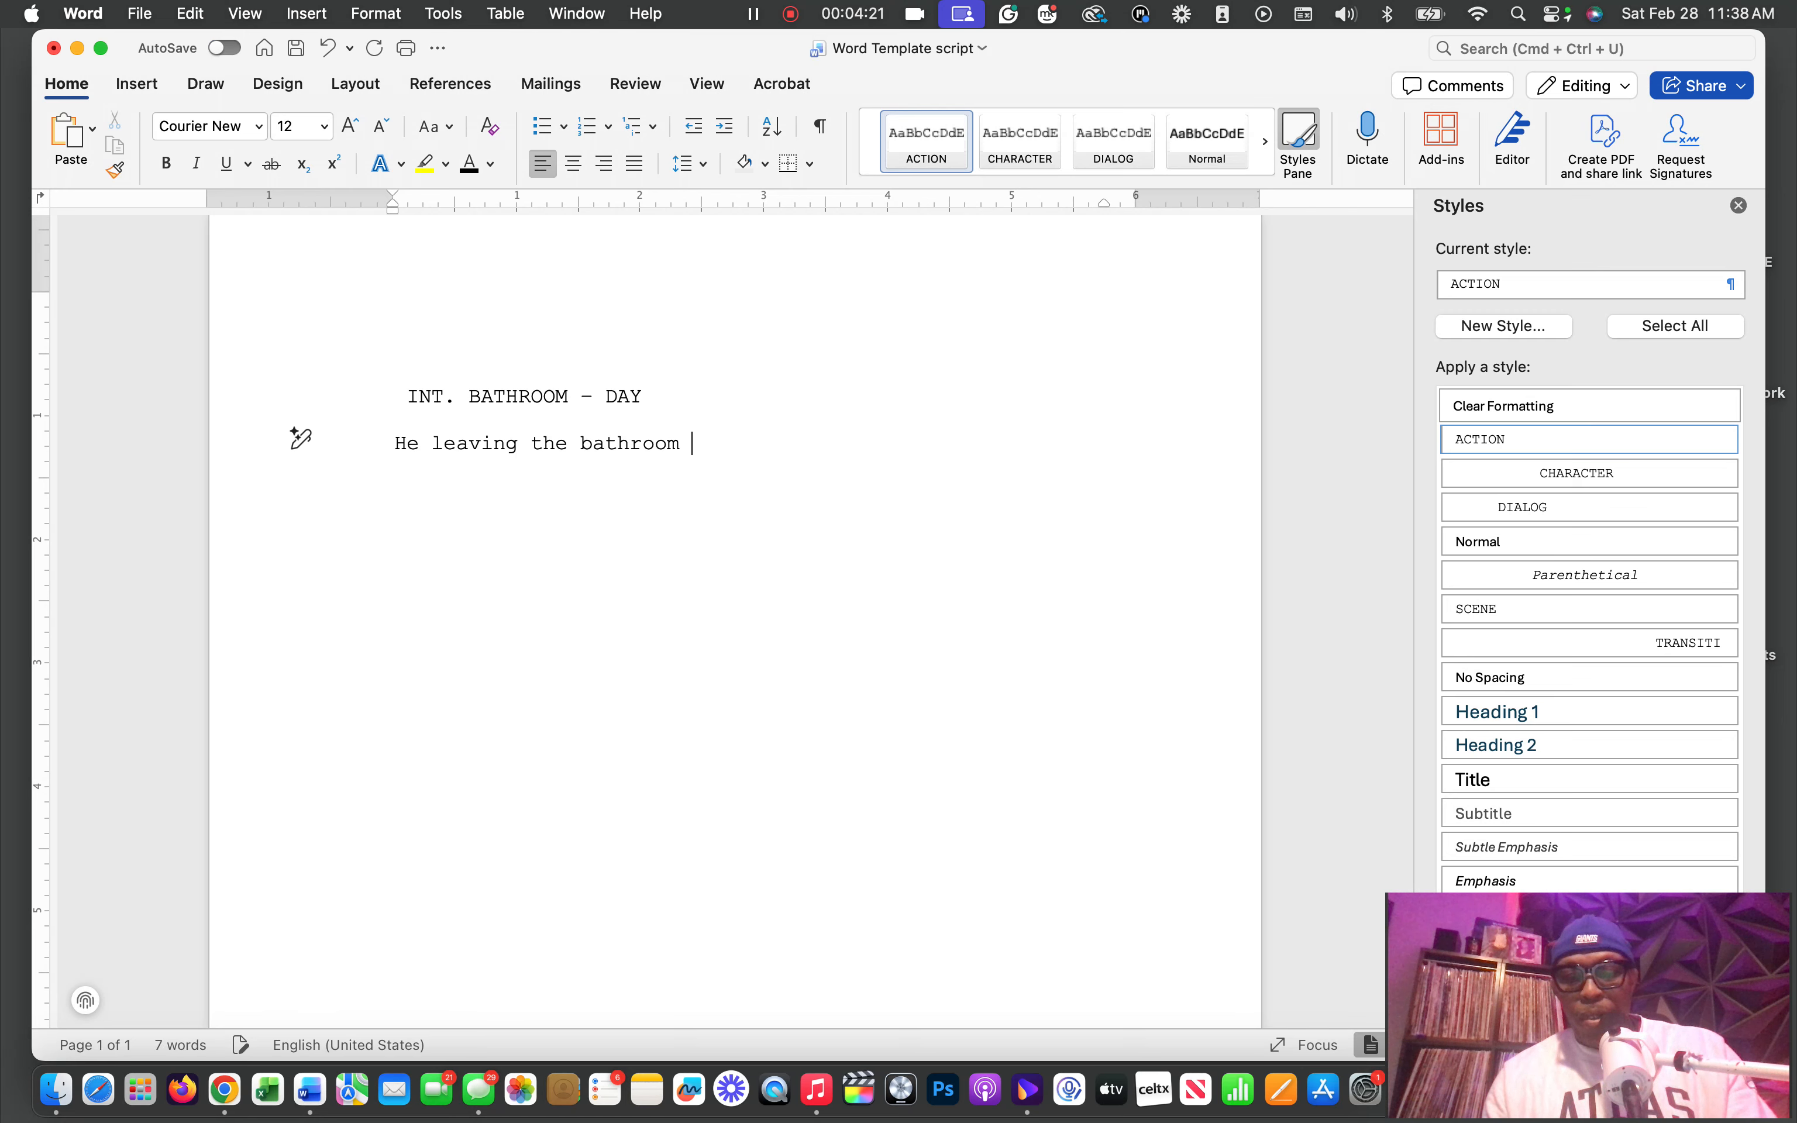
{"action": "key", "text": "BackSpace"}
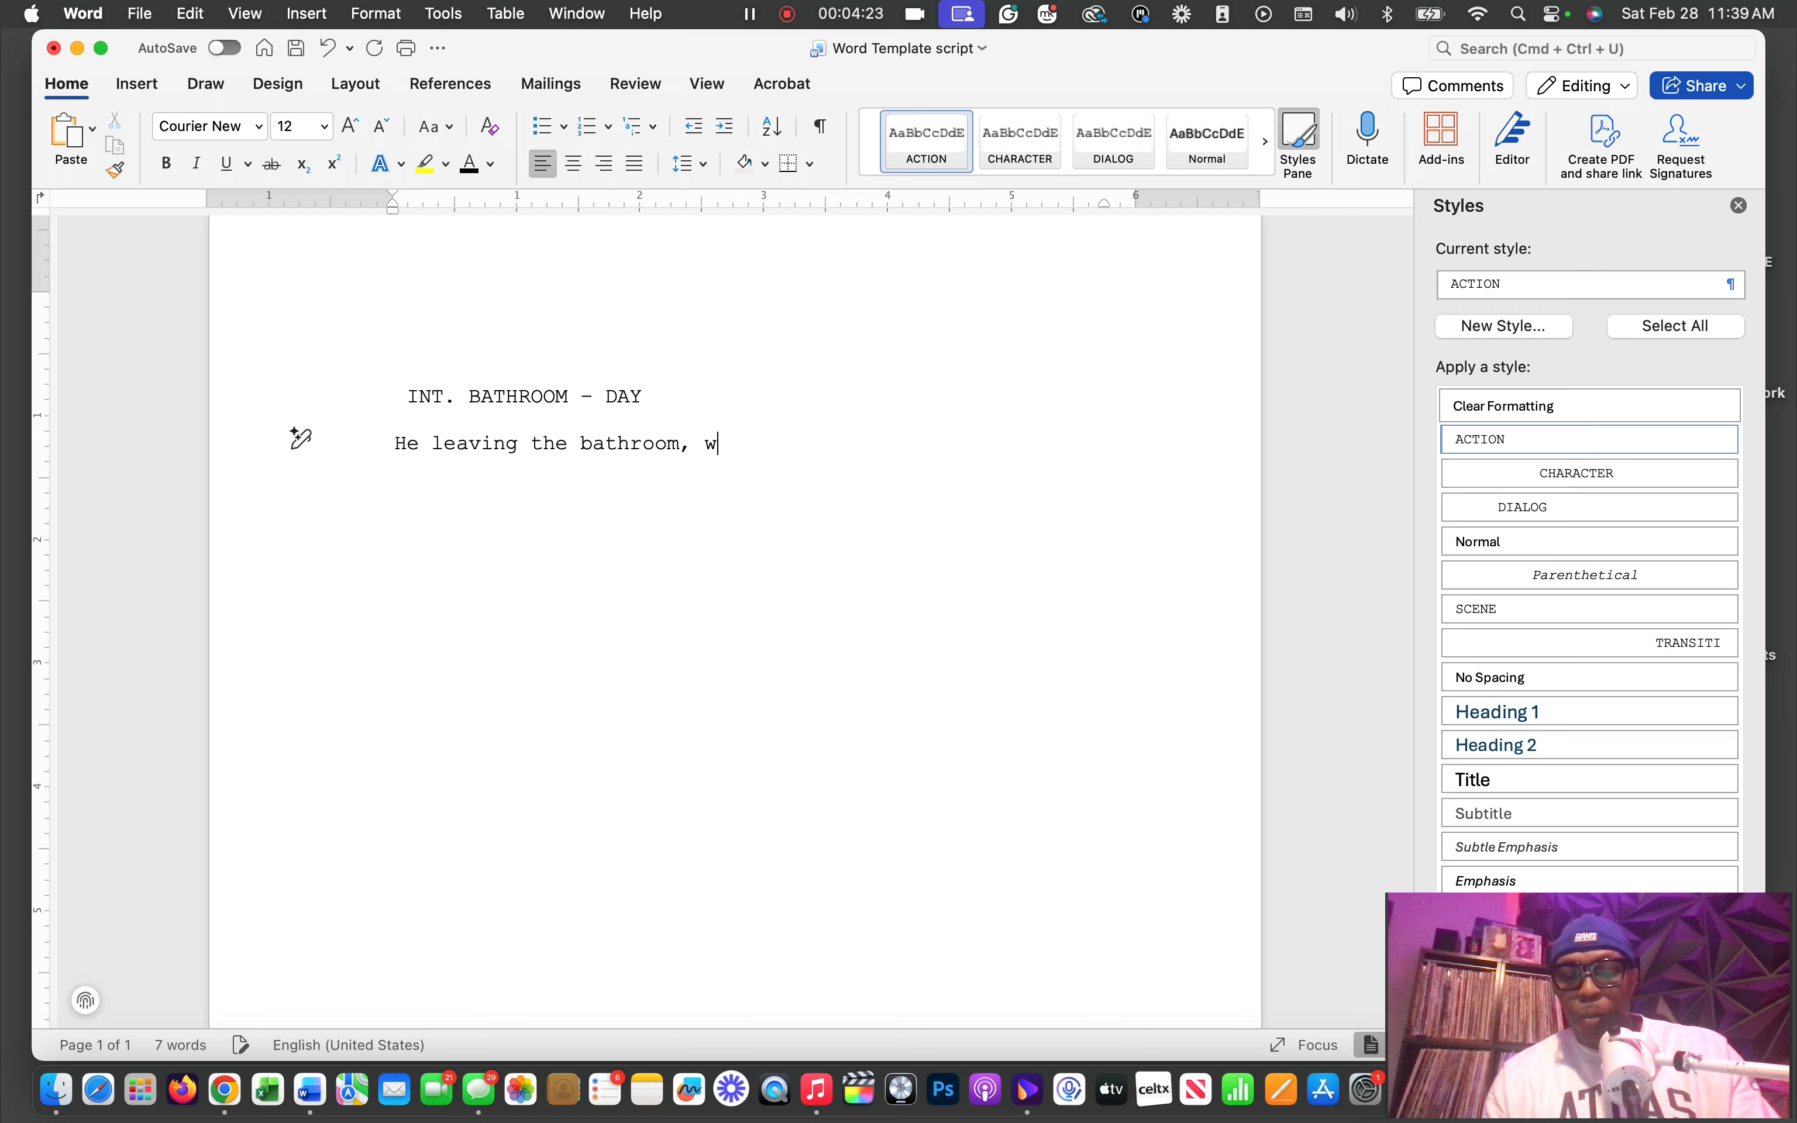
{"action": "type", "text": ", with a"}
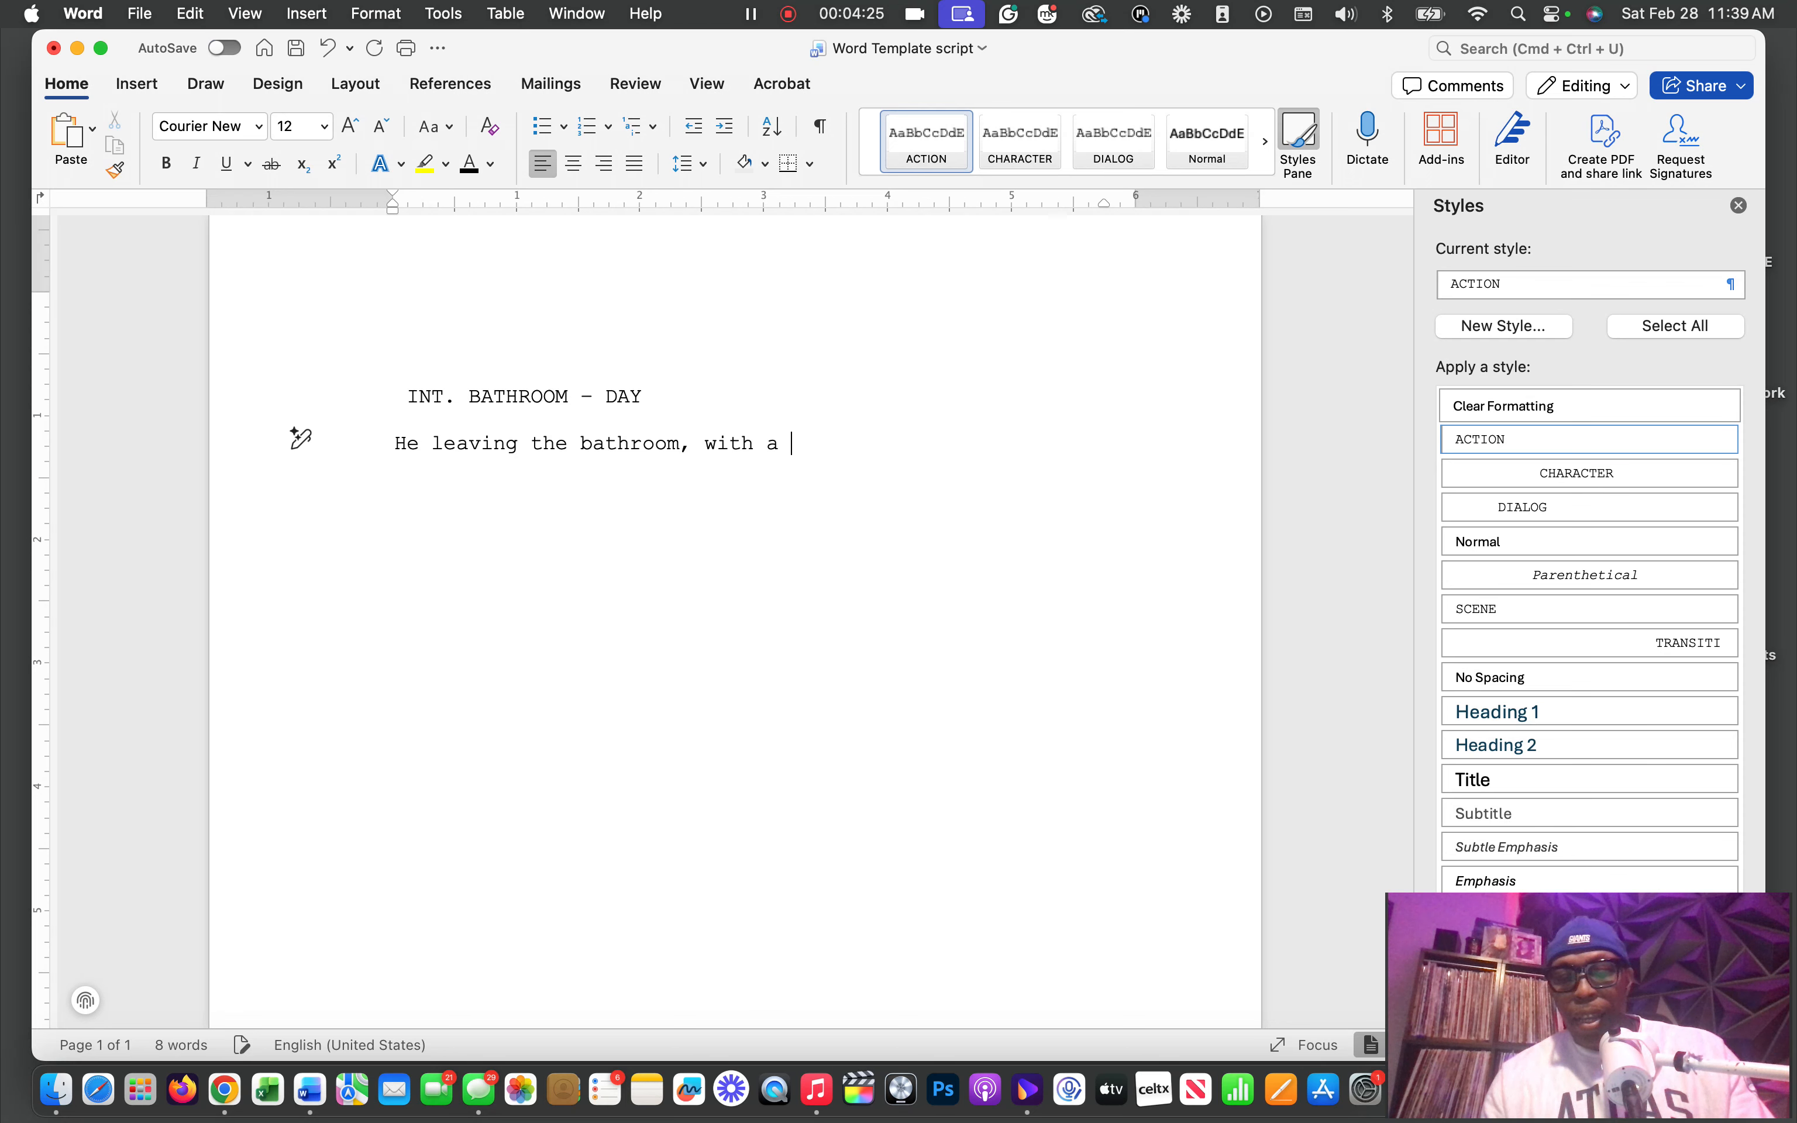
{"action": "type", "text": " cup"}
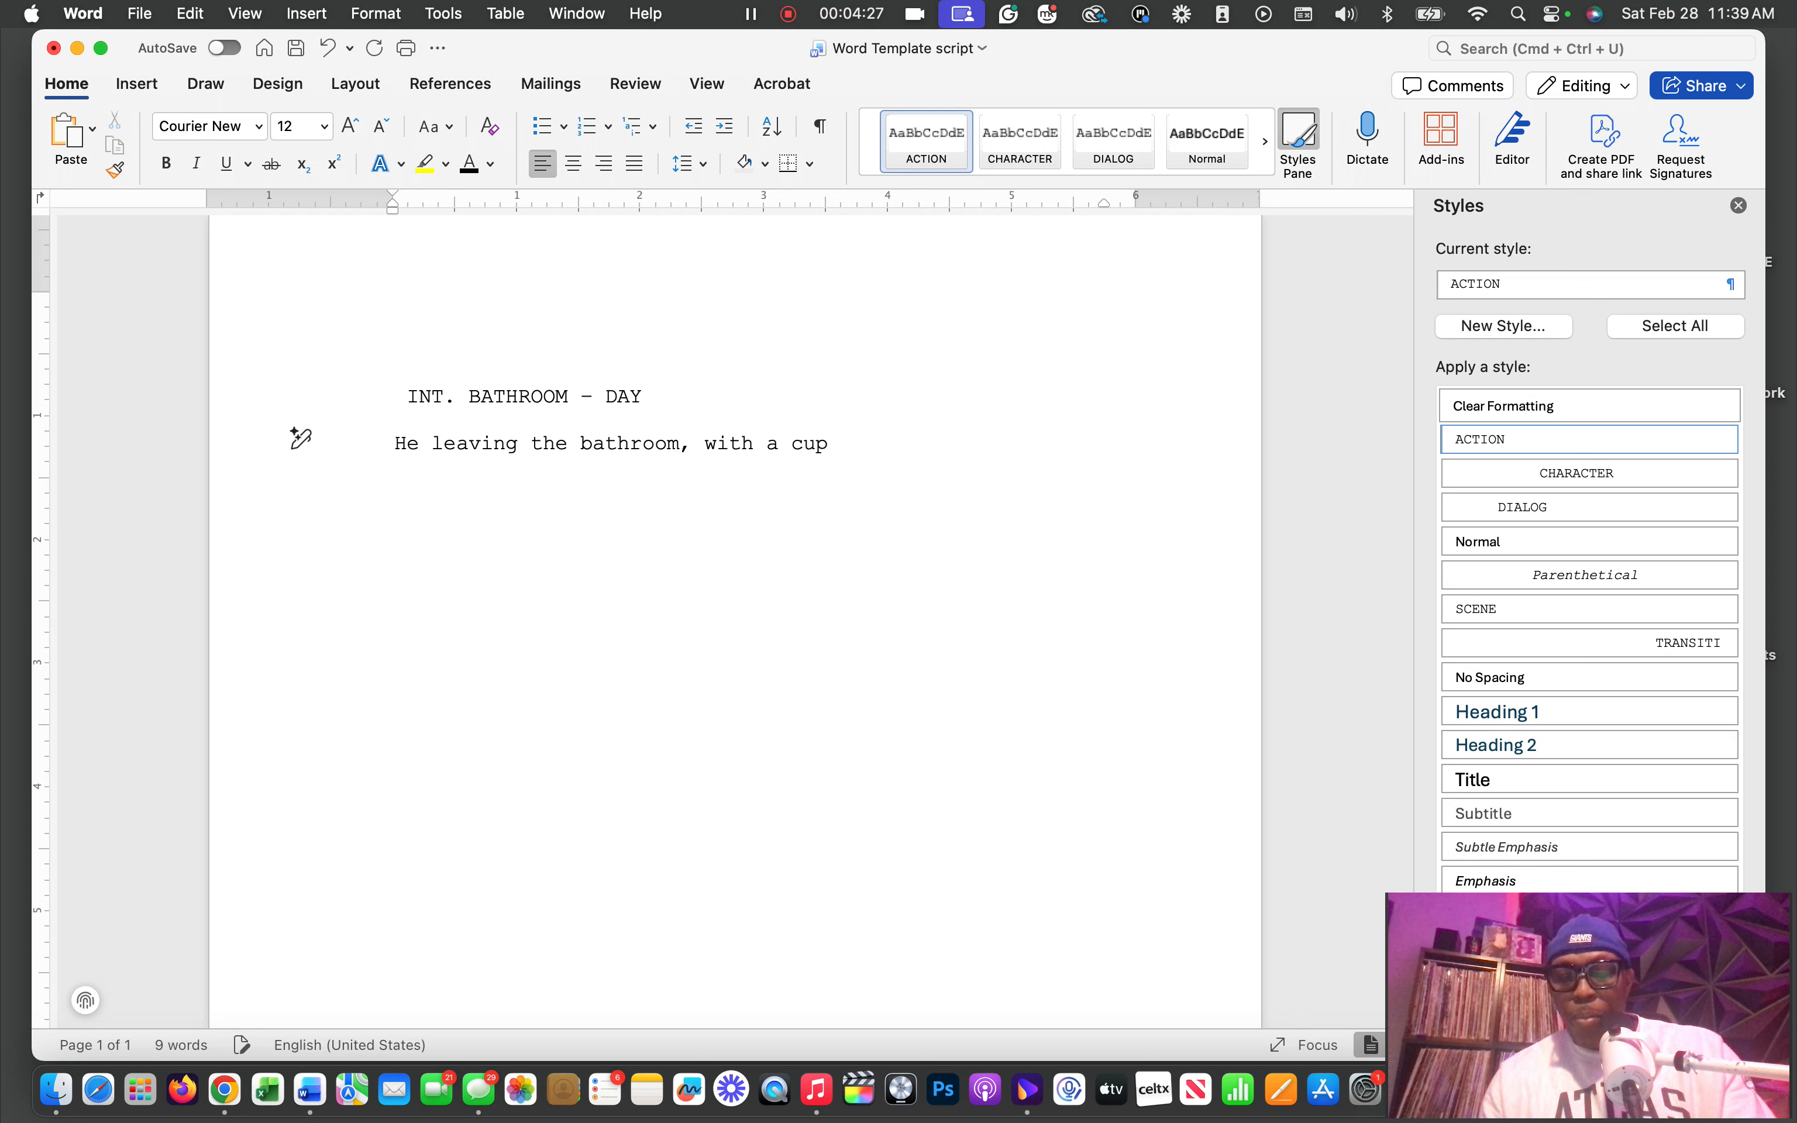
{"action": "type", "text": " of "}
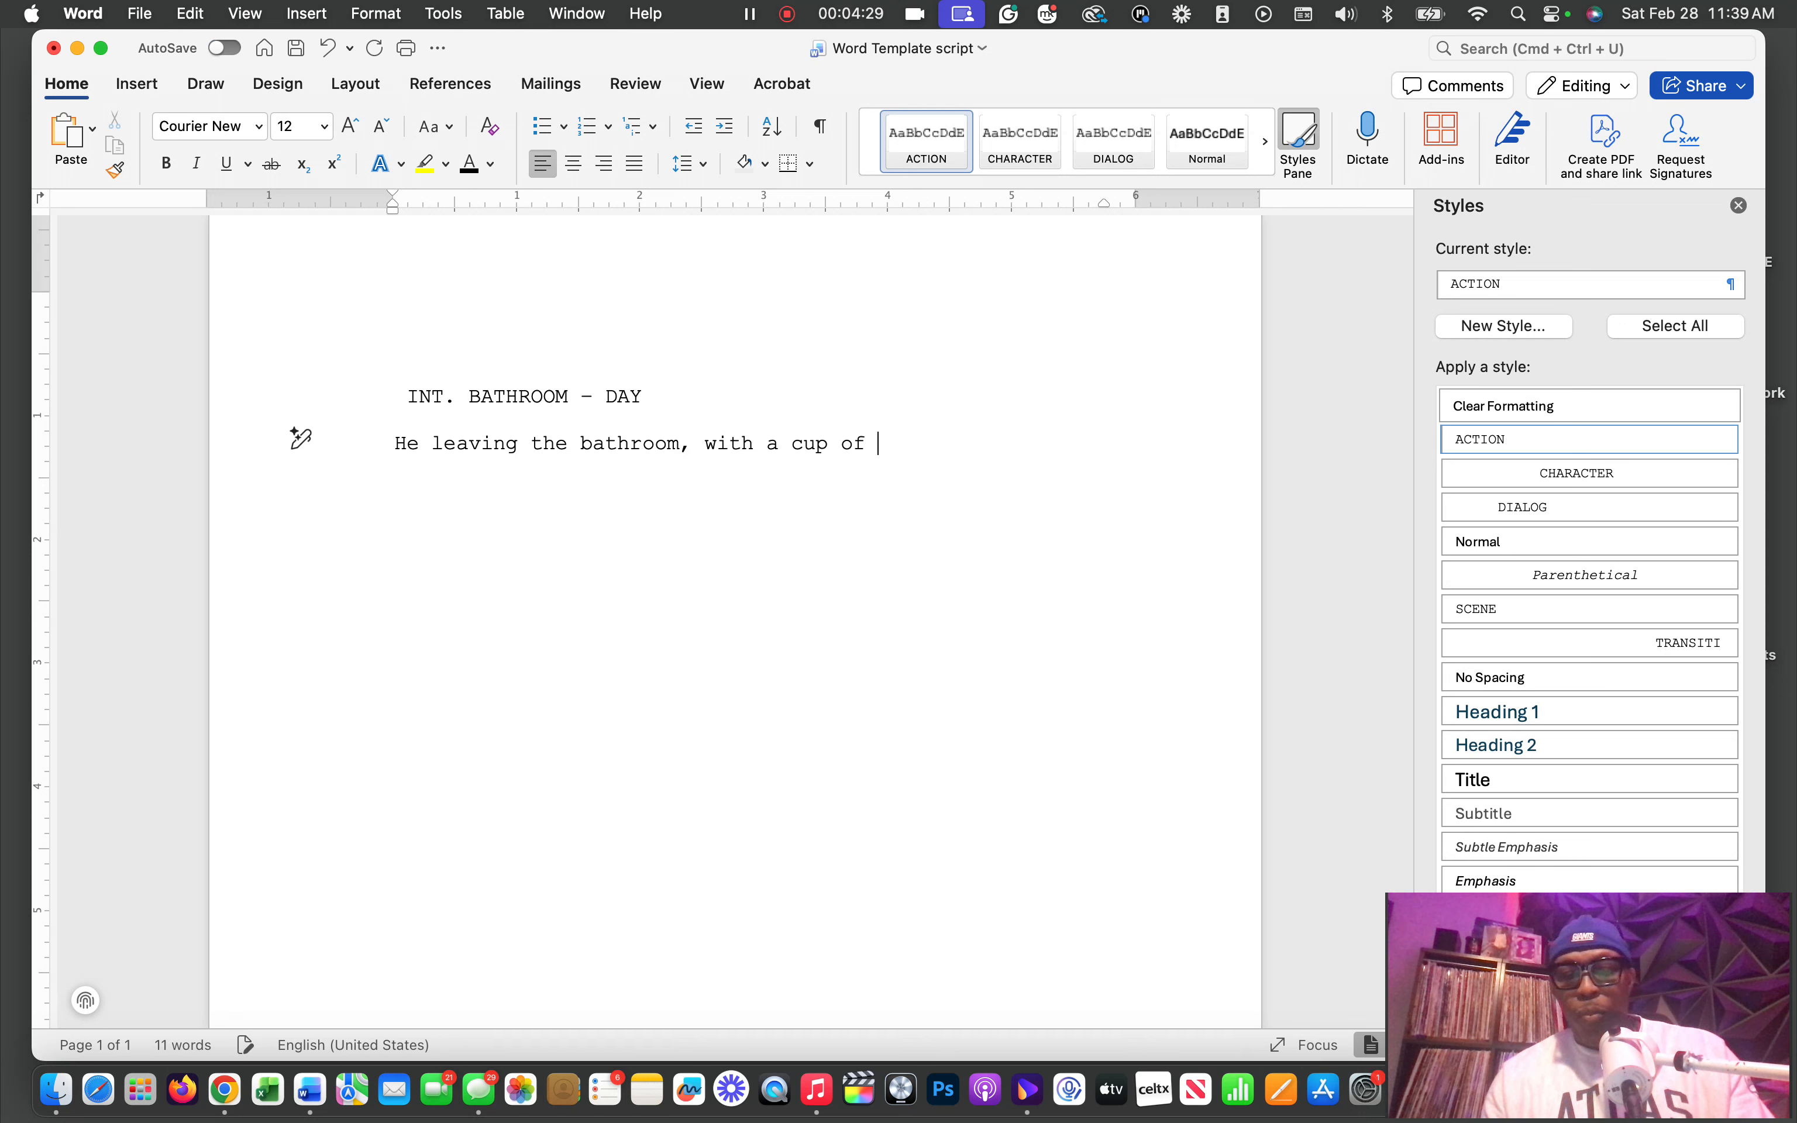
{"action": "type", "text": "water."}
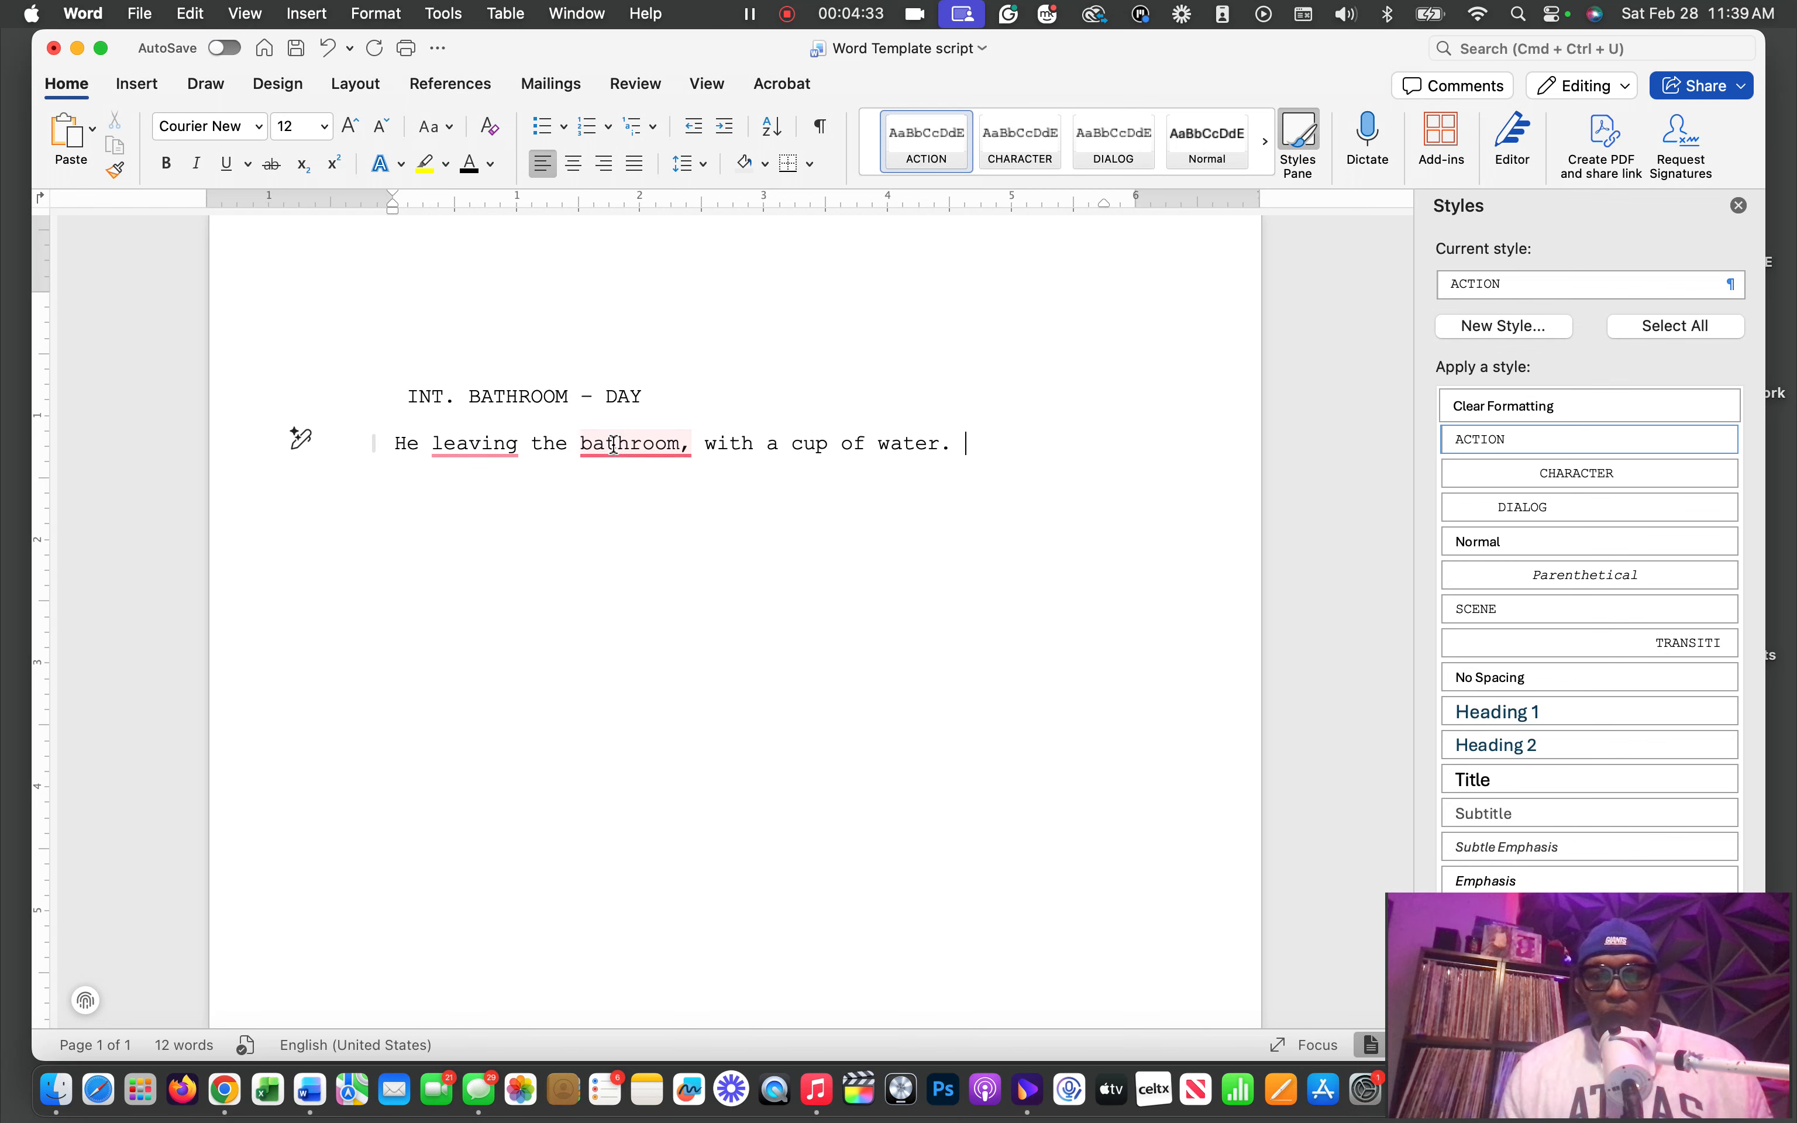
Accept the suggested grammar corrections in the action line, removing the comma after "bathroom" and changing "leaving" to "is leaving"
{"action": "mouse_move", "coordinate": [617, 444]}
{"action": "left_click", "coordinate": [628, 511]}
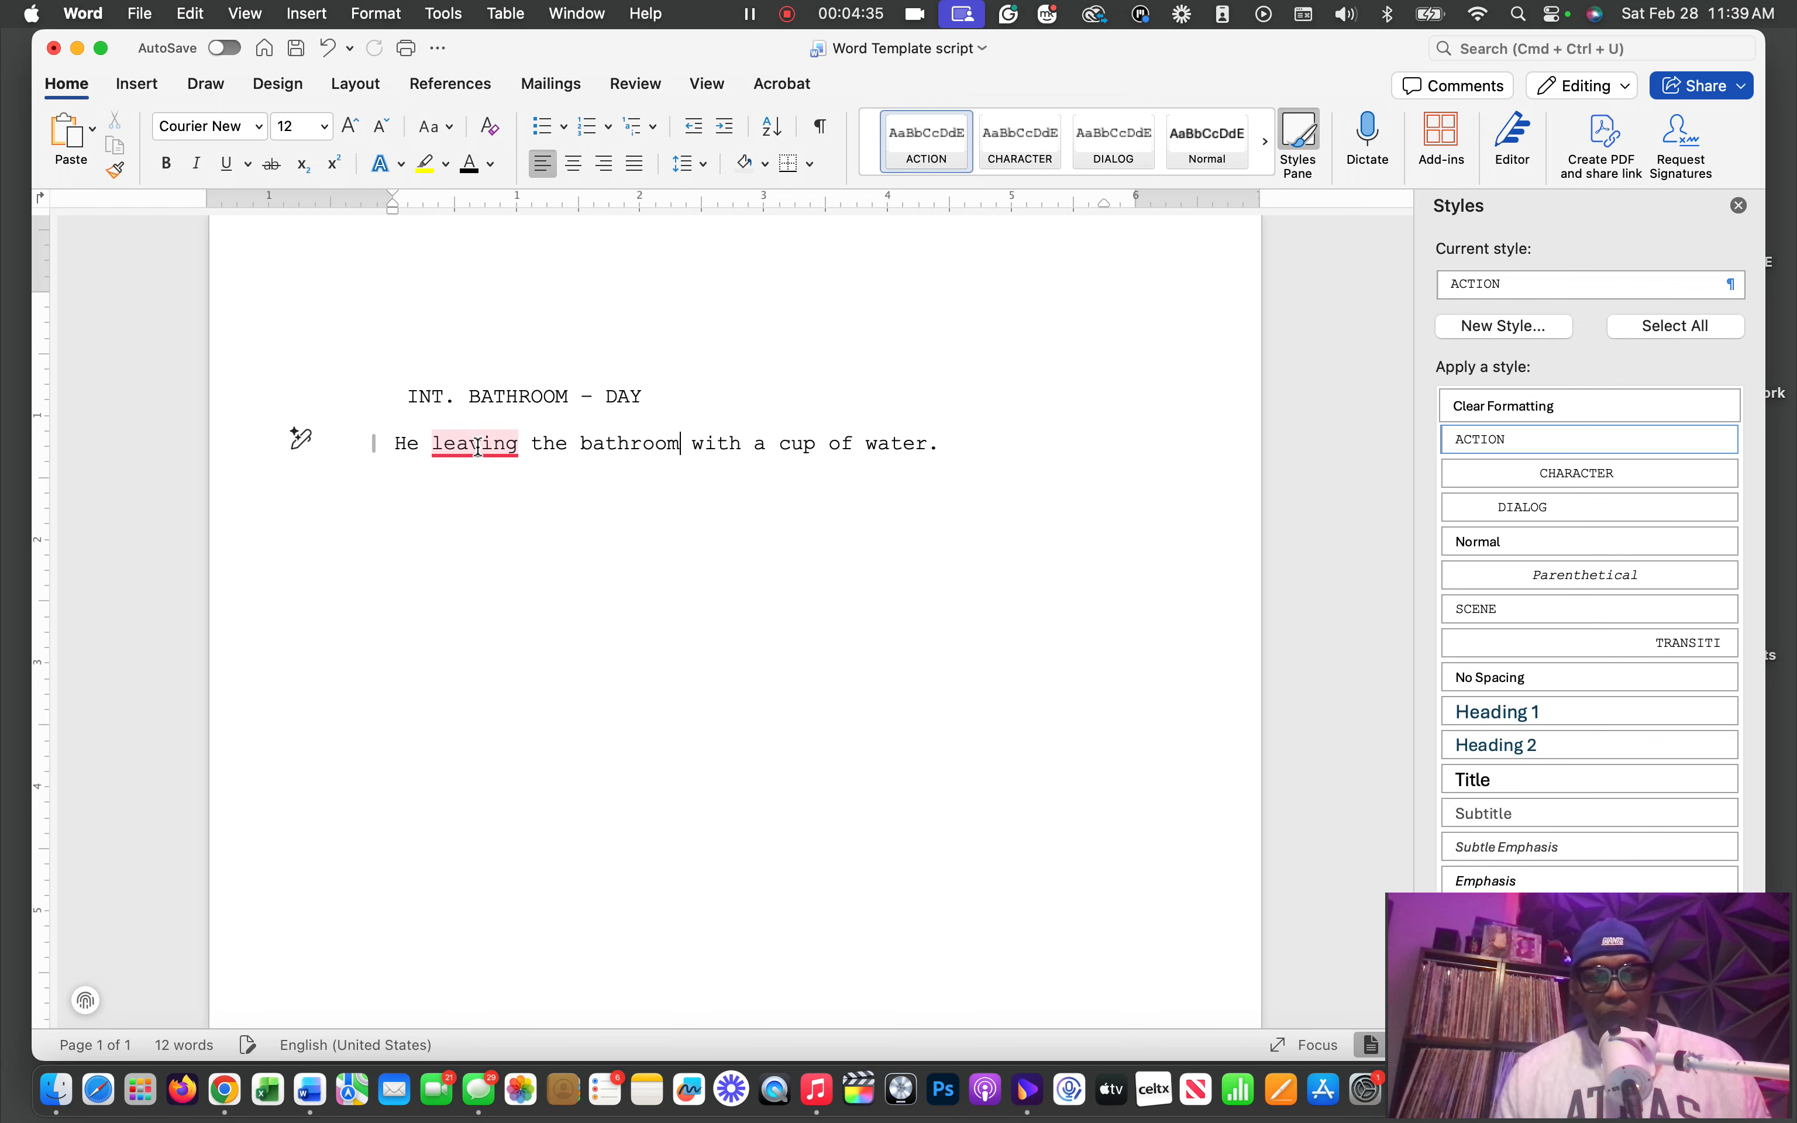
{"action": "mouse_move", "coordinate": [486, 448]}
{"action": "left_click", "coordinate": [497, 515]}
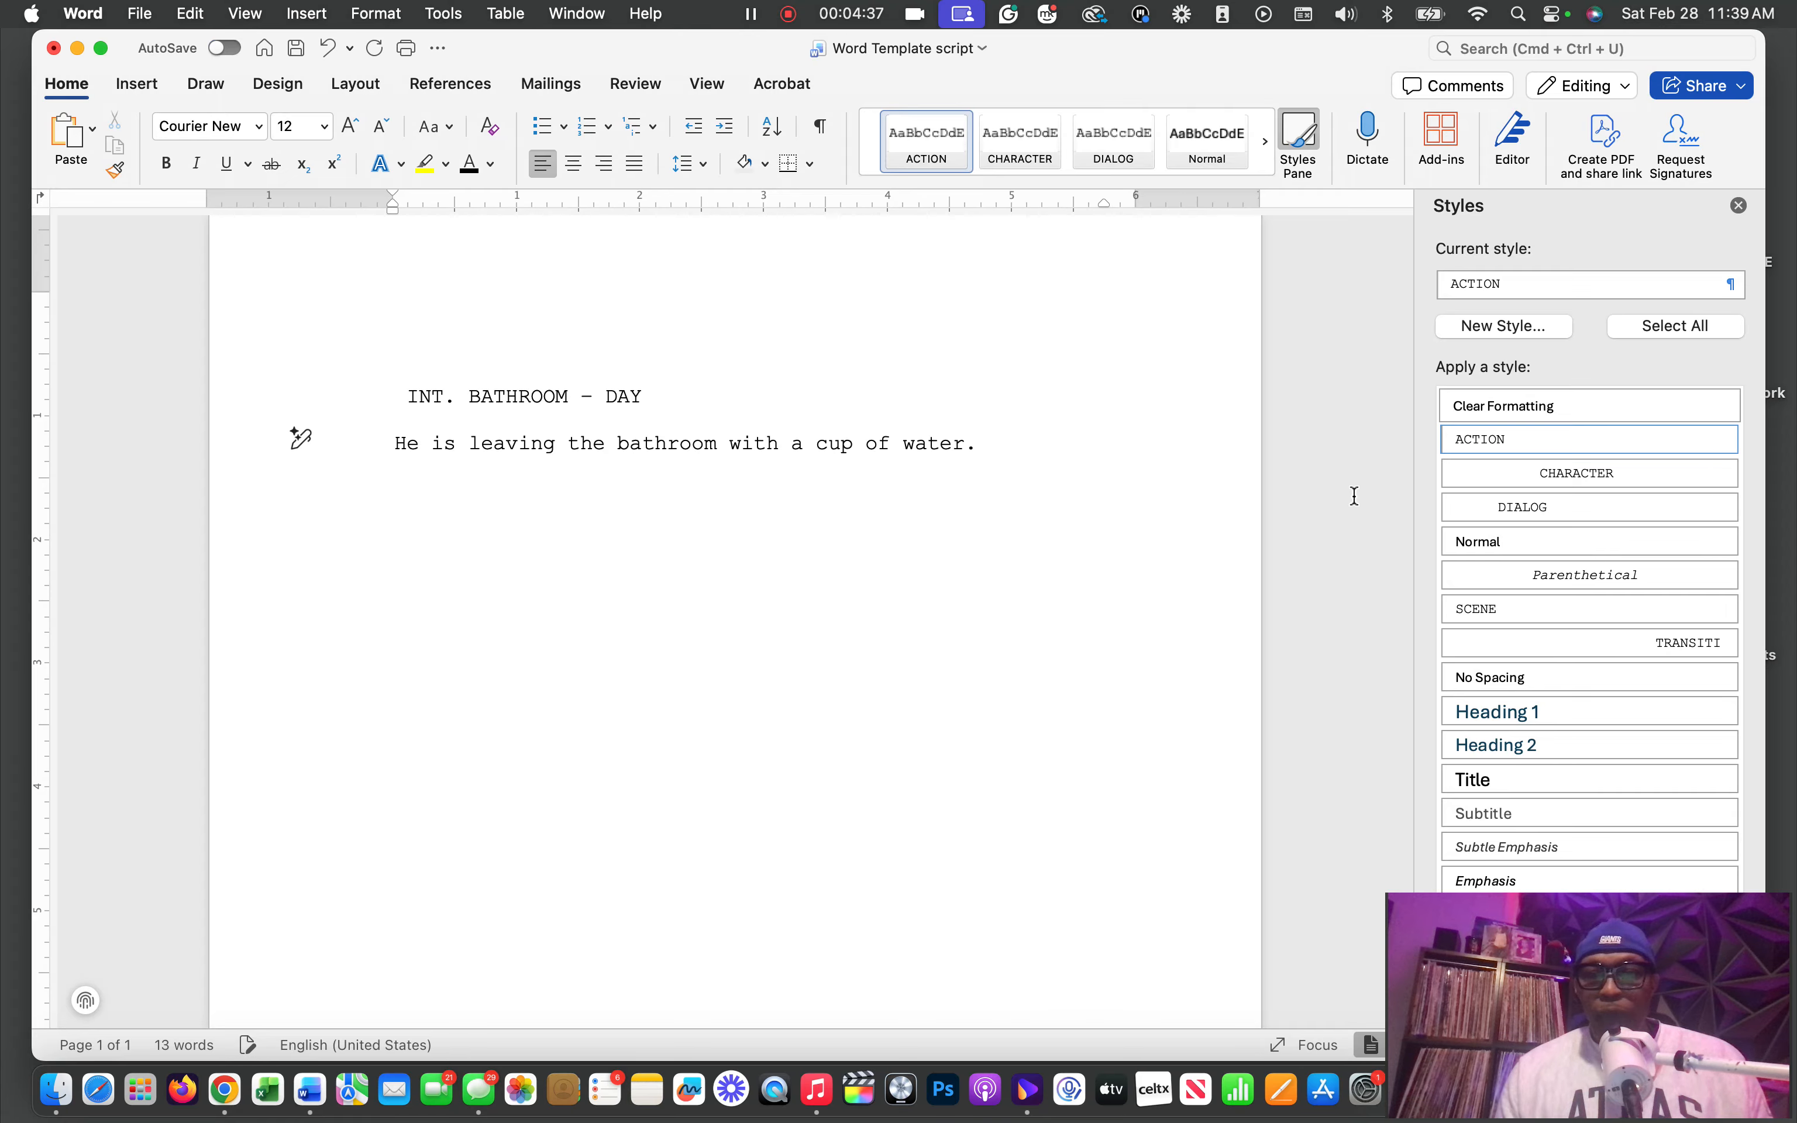
Examine the ACTION style's definition and its paragraph indentation and spacing settings, then accept them
{"action": "left_click", "coordinate": [1728, 440]}
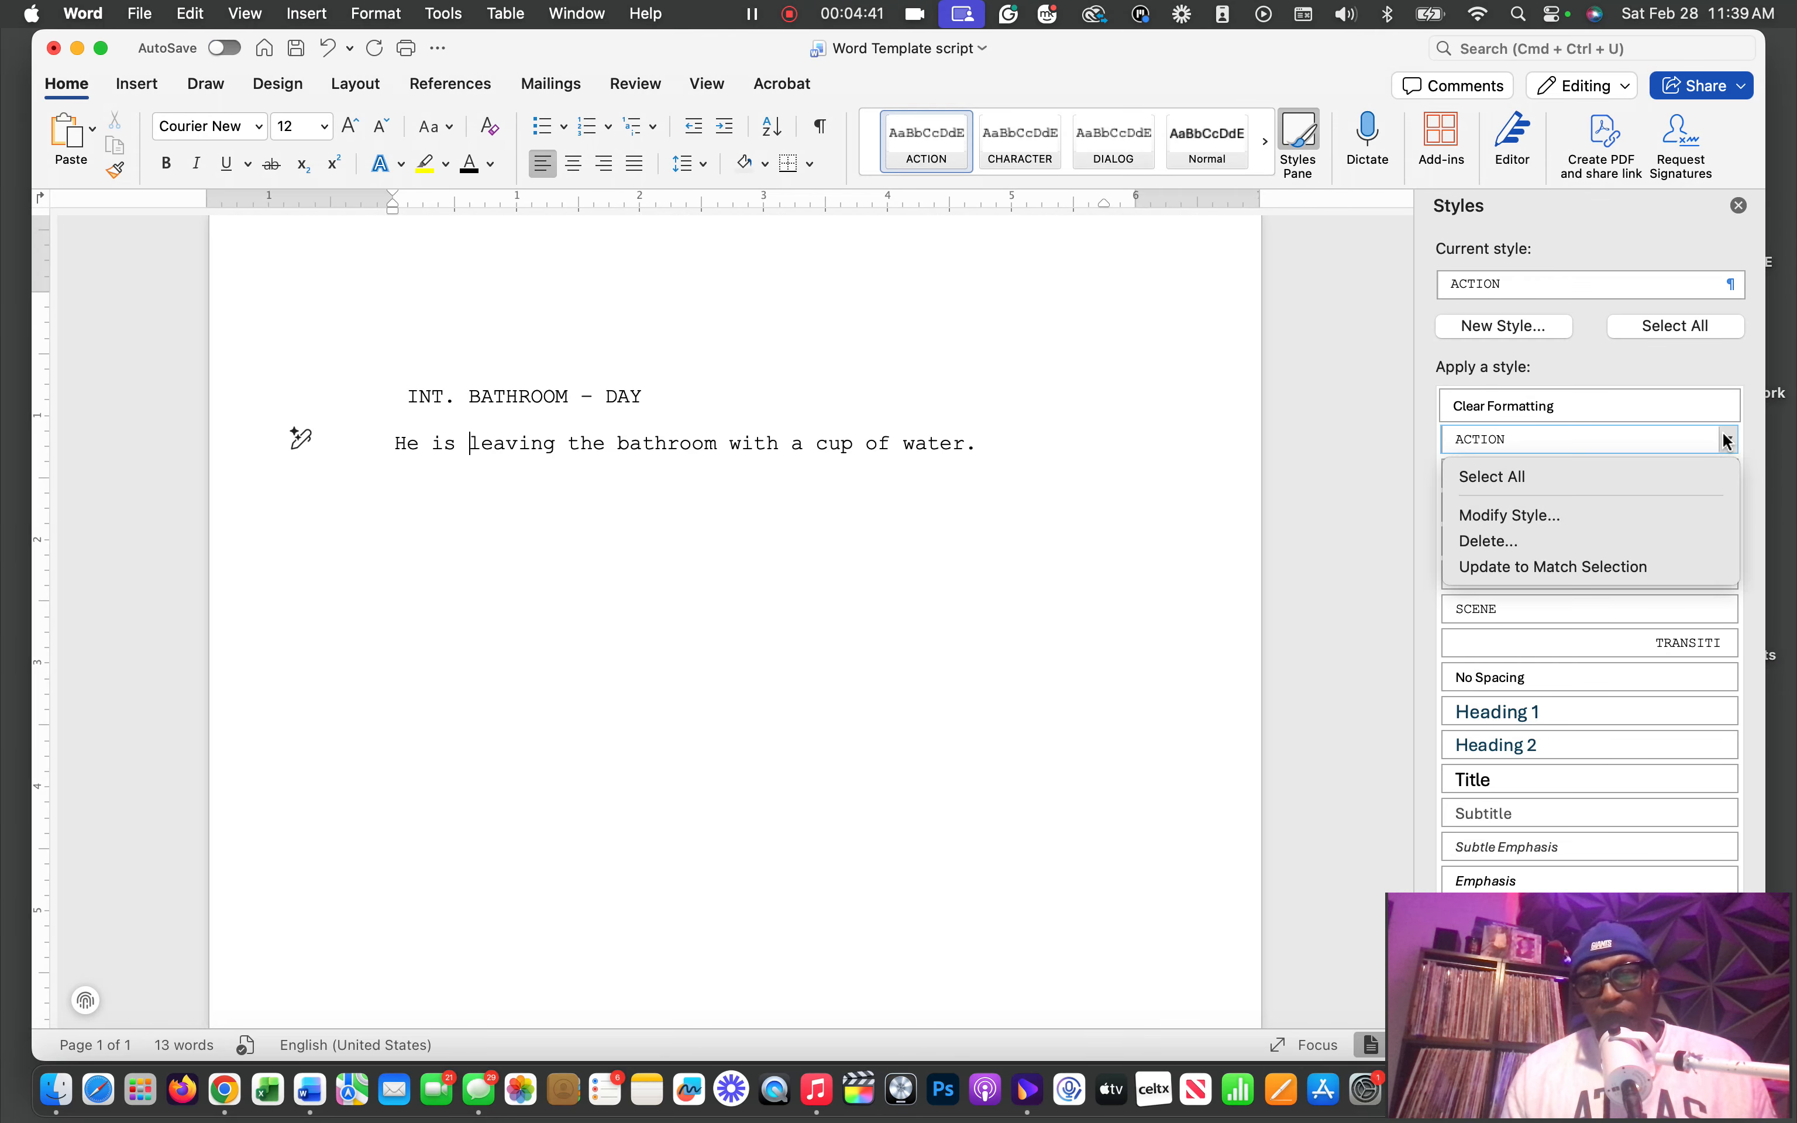
{"action": "left_click", "coordinate": [1515, 518]}
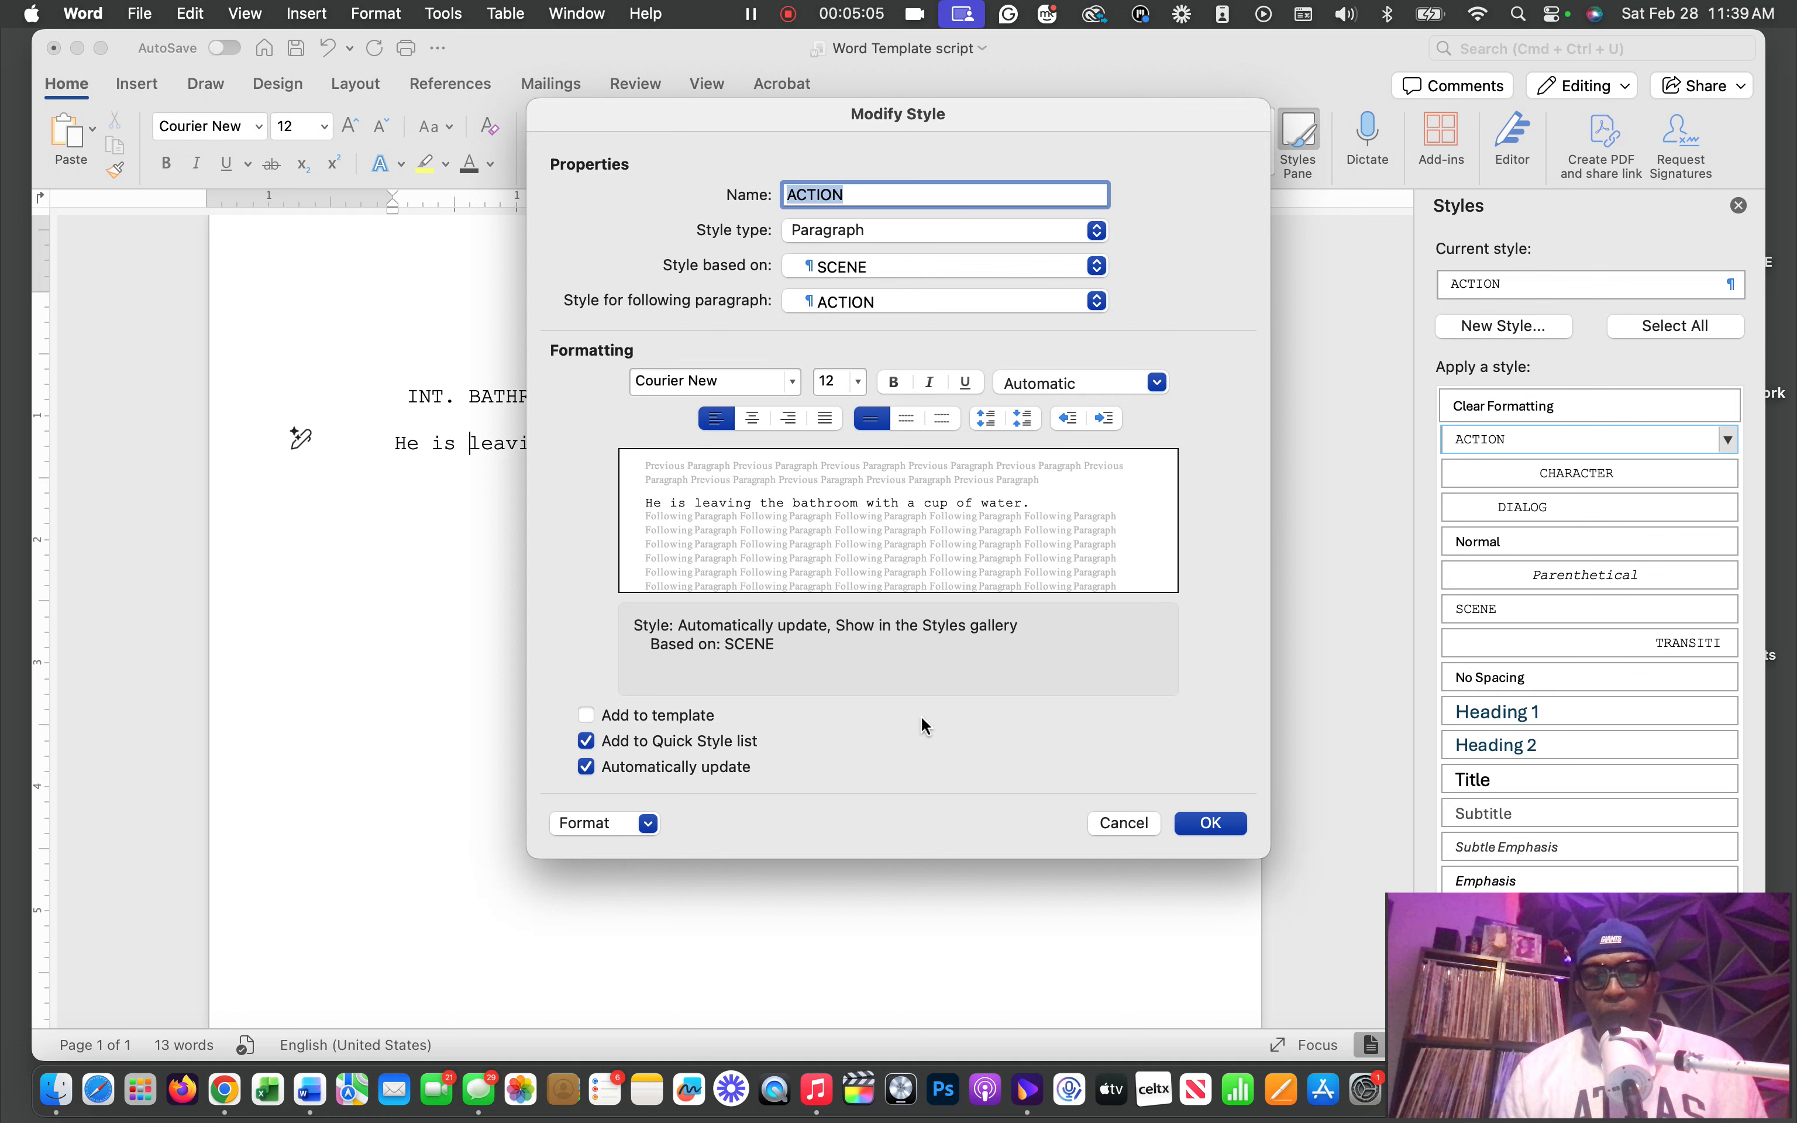
{"action": "left_click", "coordinate": [648, 825]}
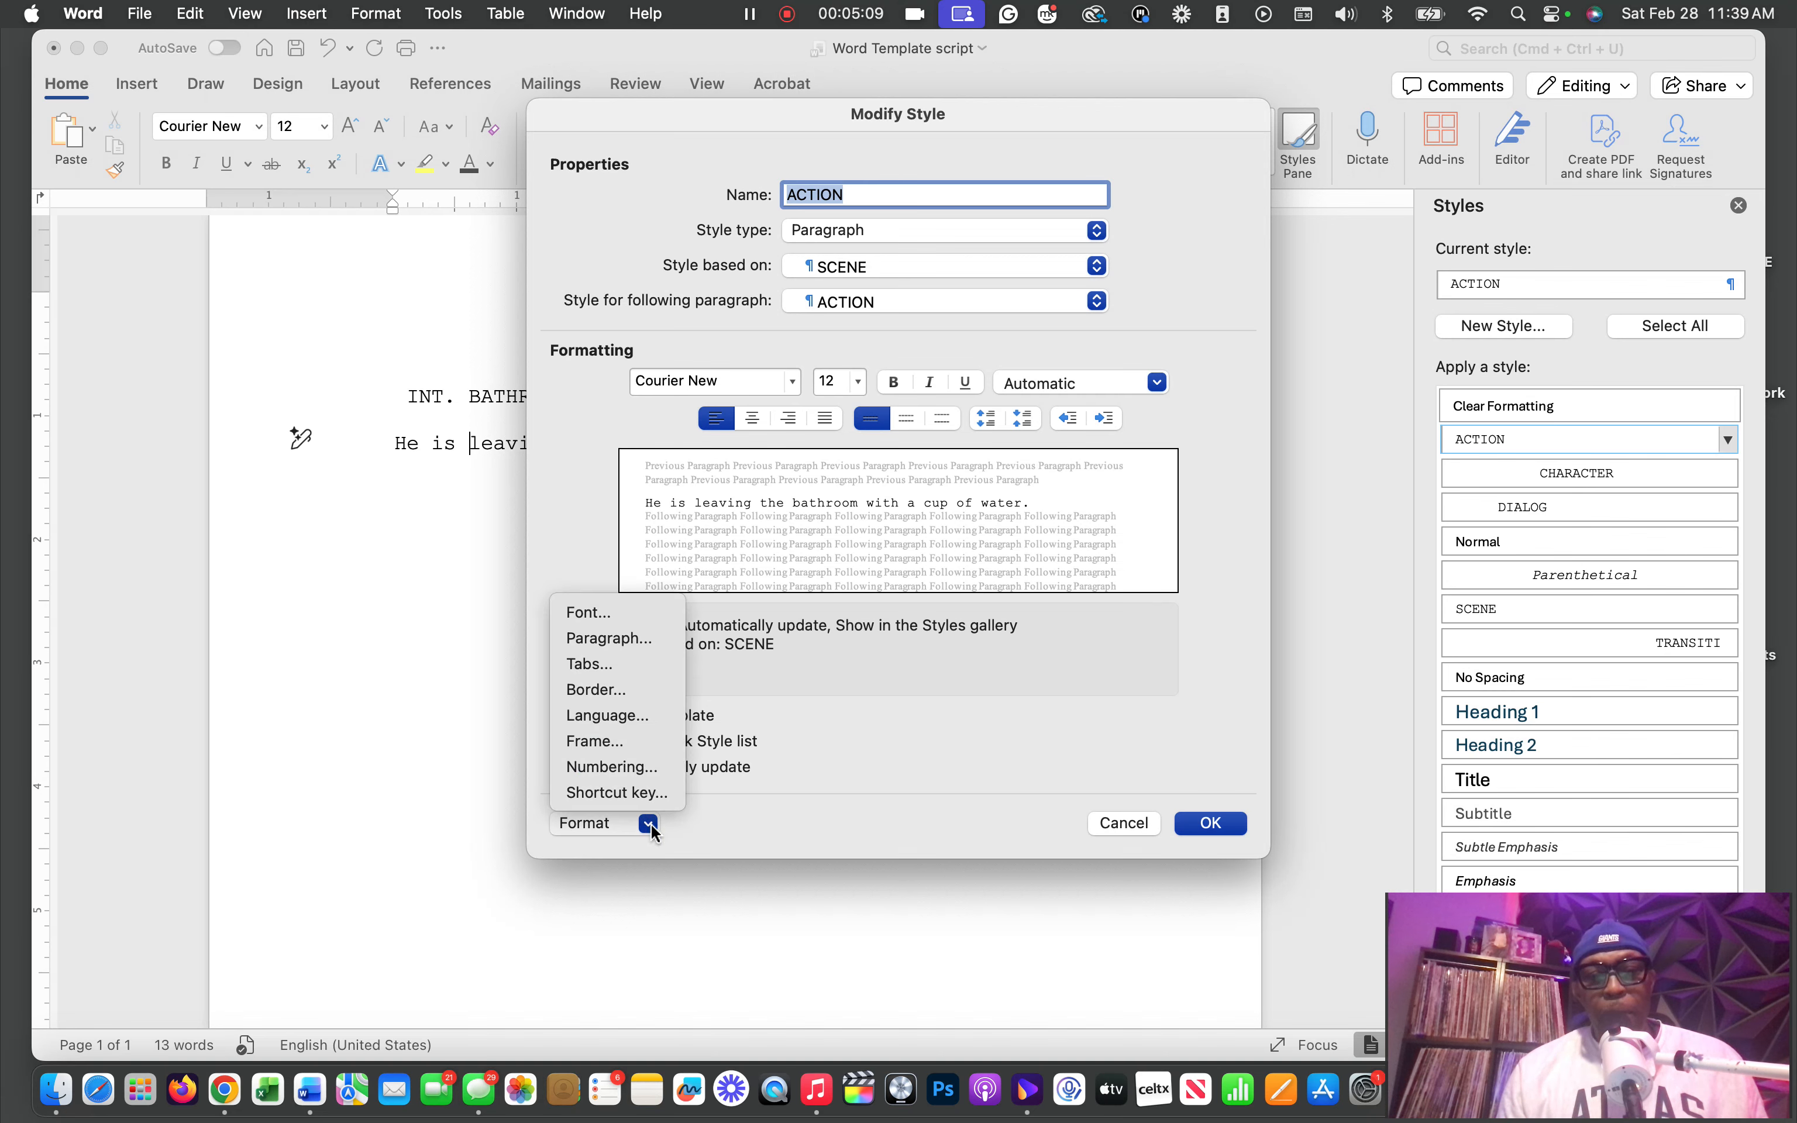
{"action": "left_click", "coordinate": [635, 639]}
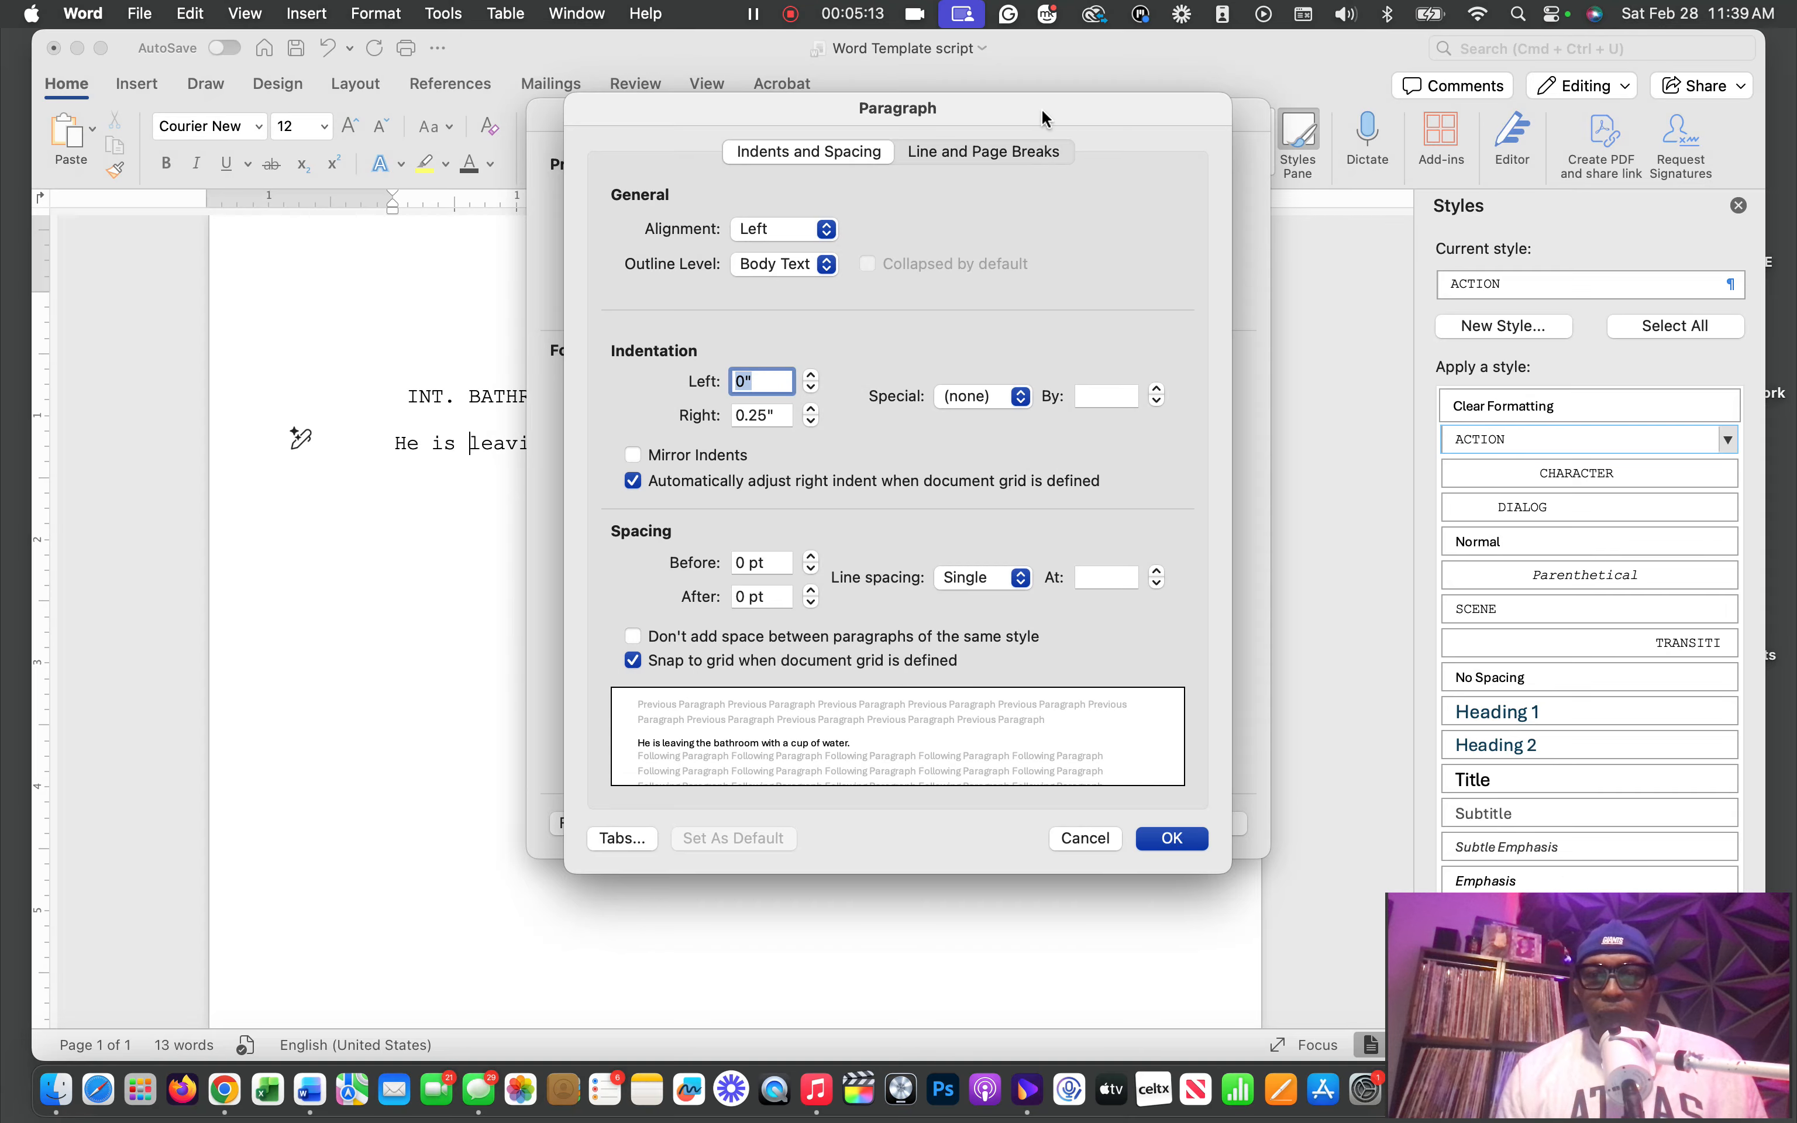
{"action": "left_click_drag", "start_coordinate": [1041, 109], "coordinate": [1343, 101]}
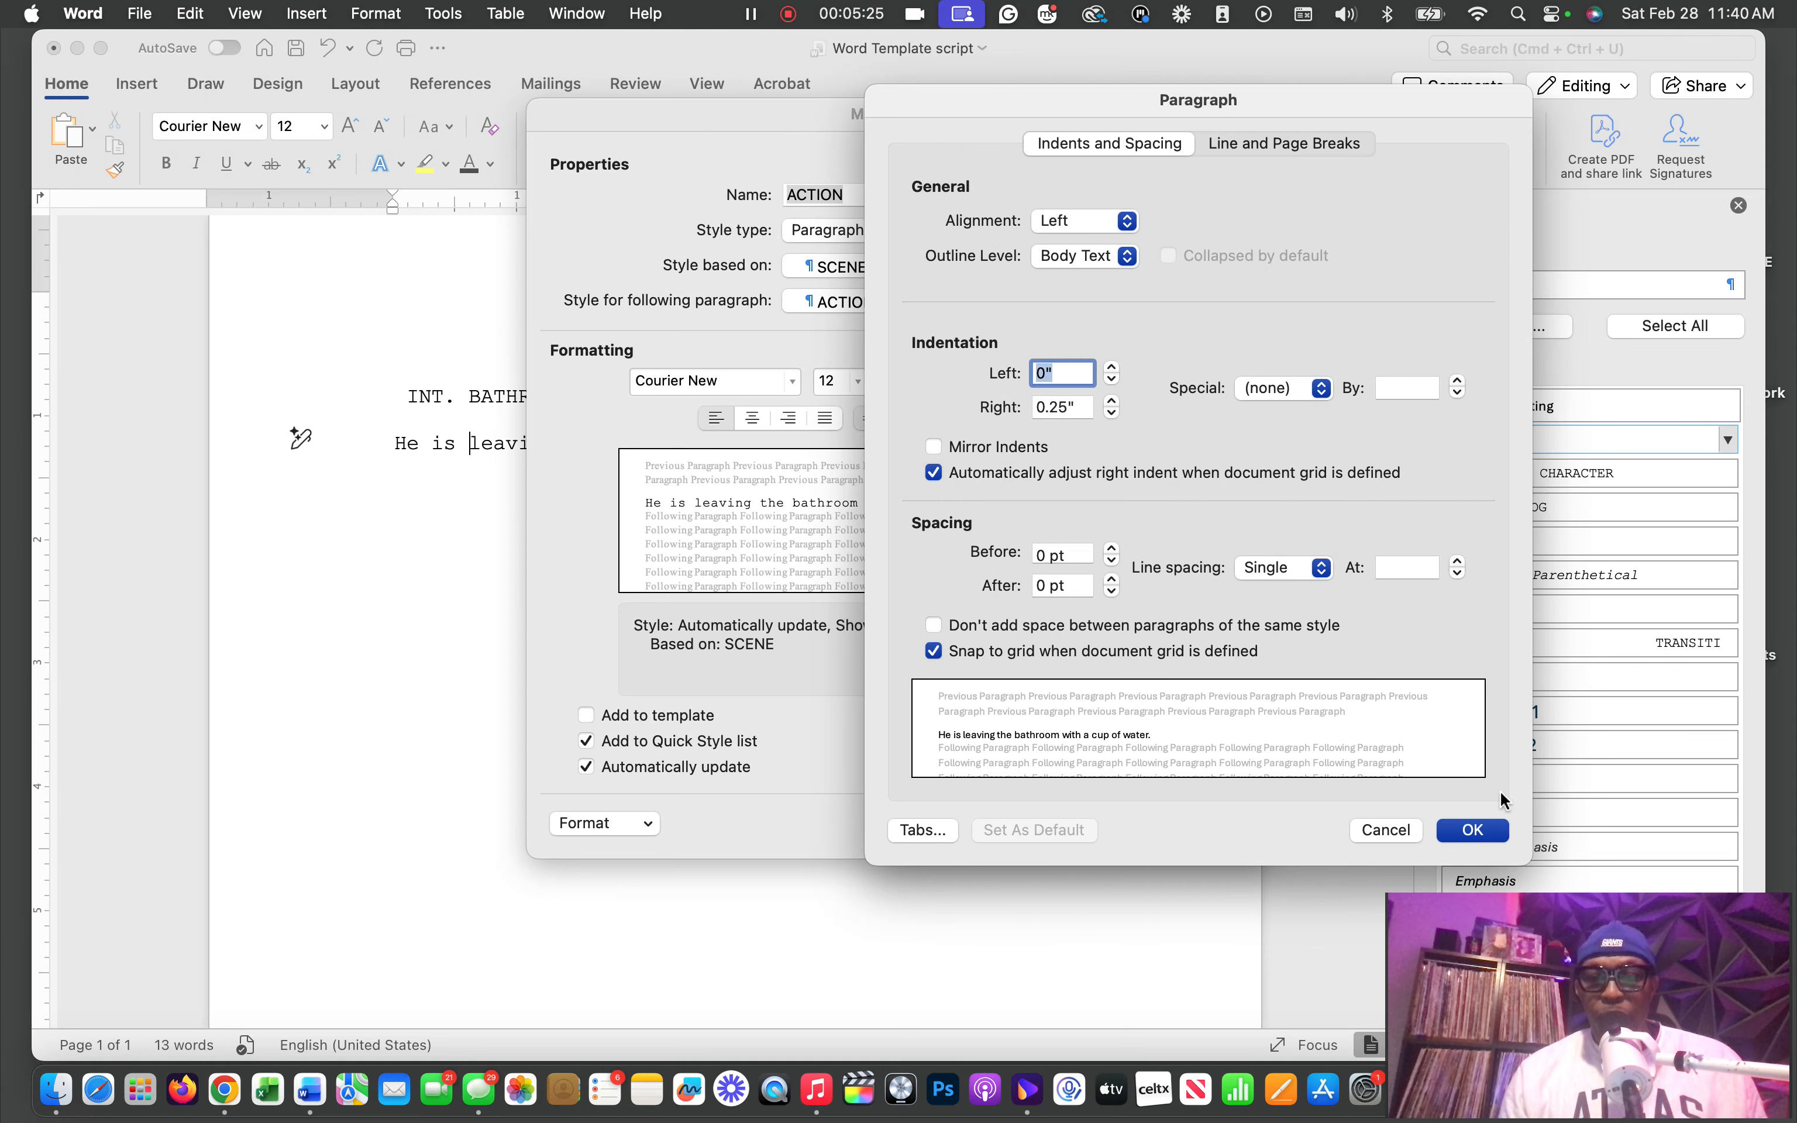
{"action": "left_click", "coordinate": [1484, 833]}
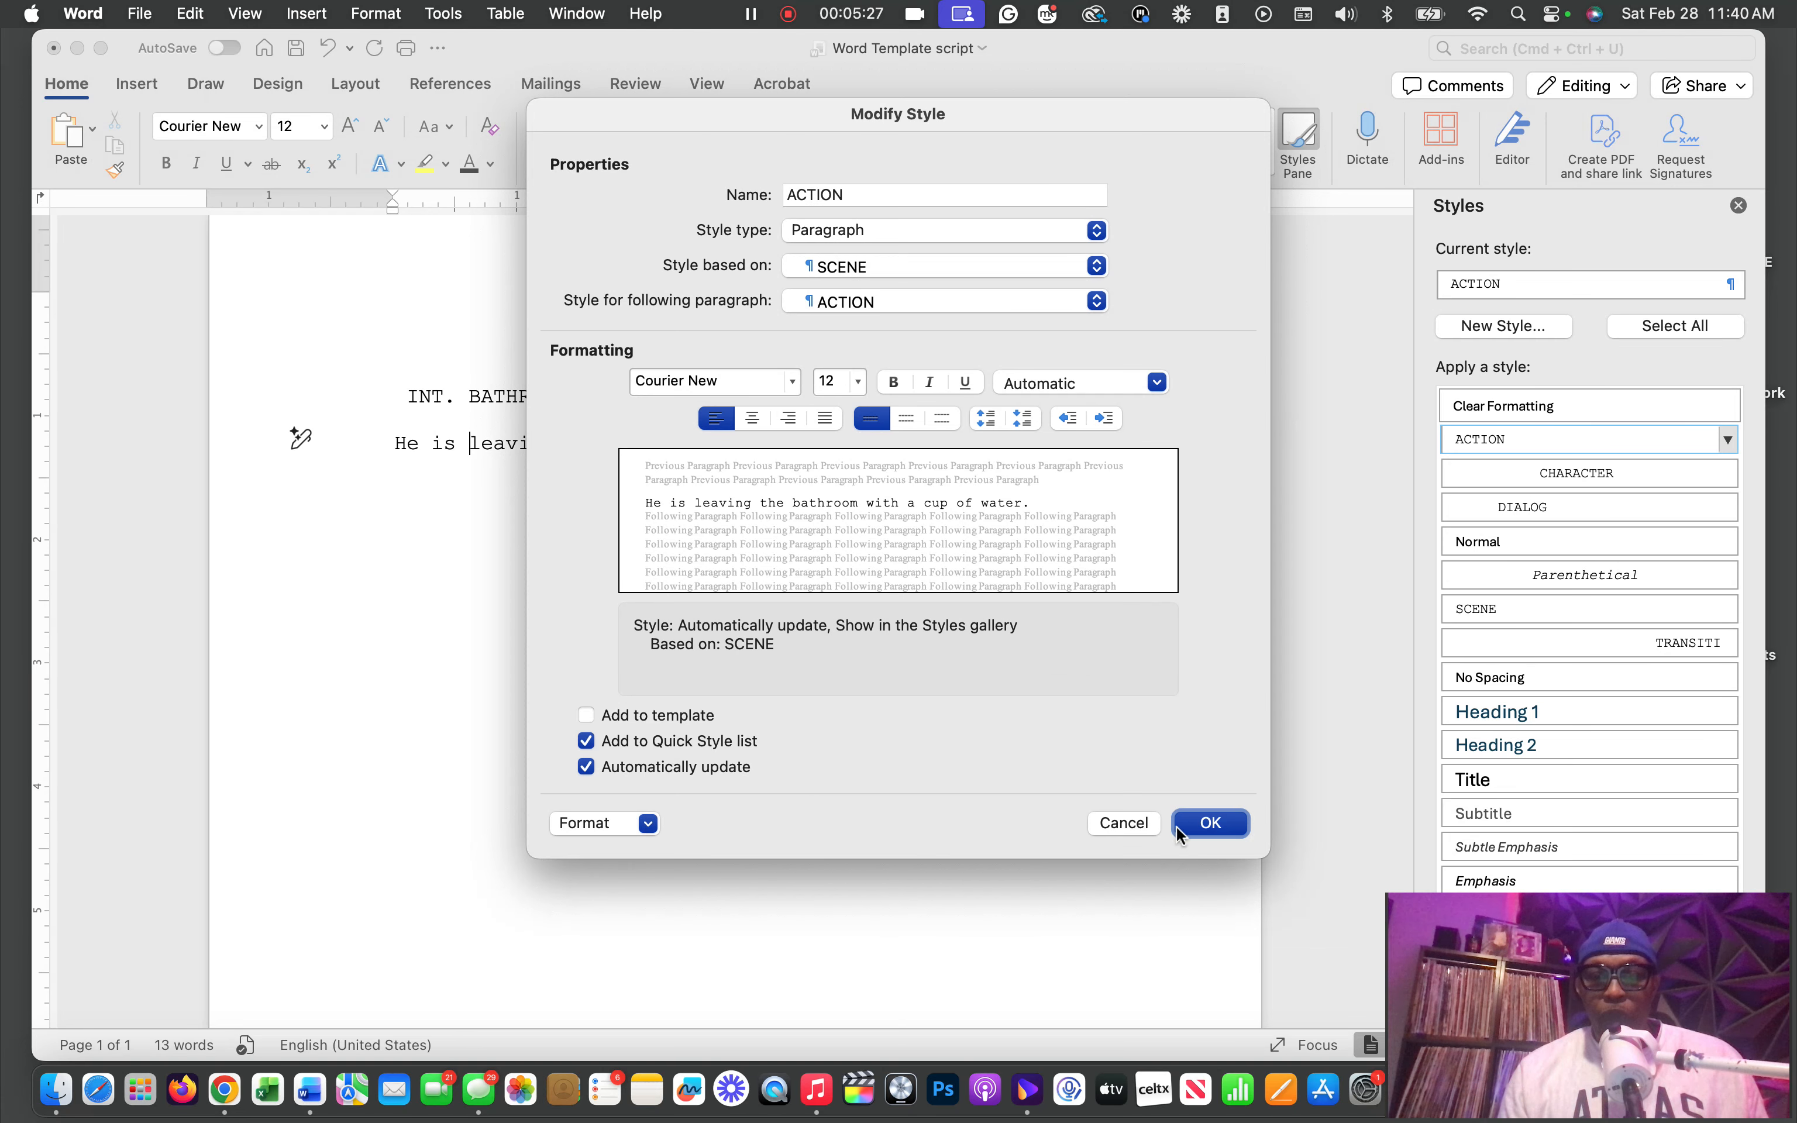
{"action": "left_click", "coordinate": [1213, 825]}
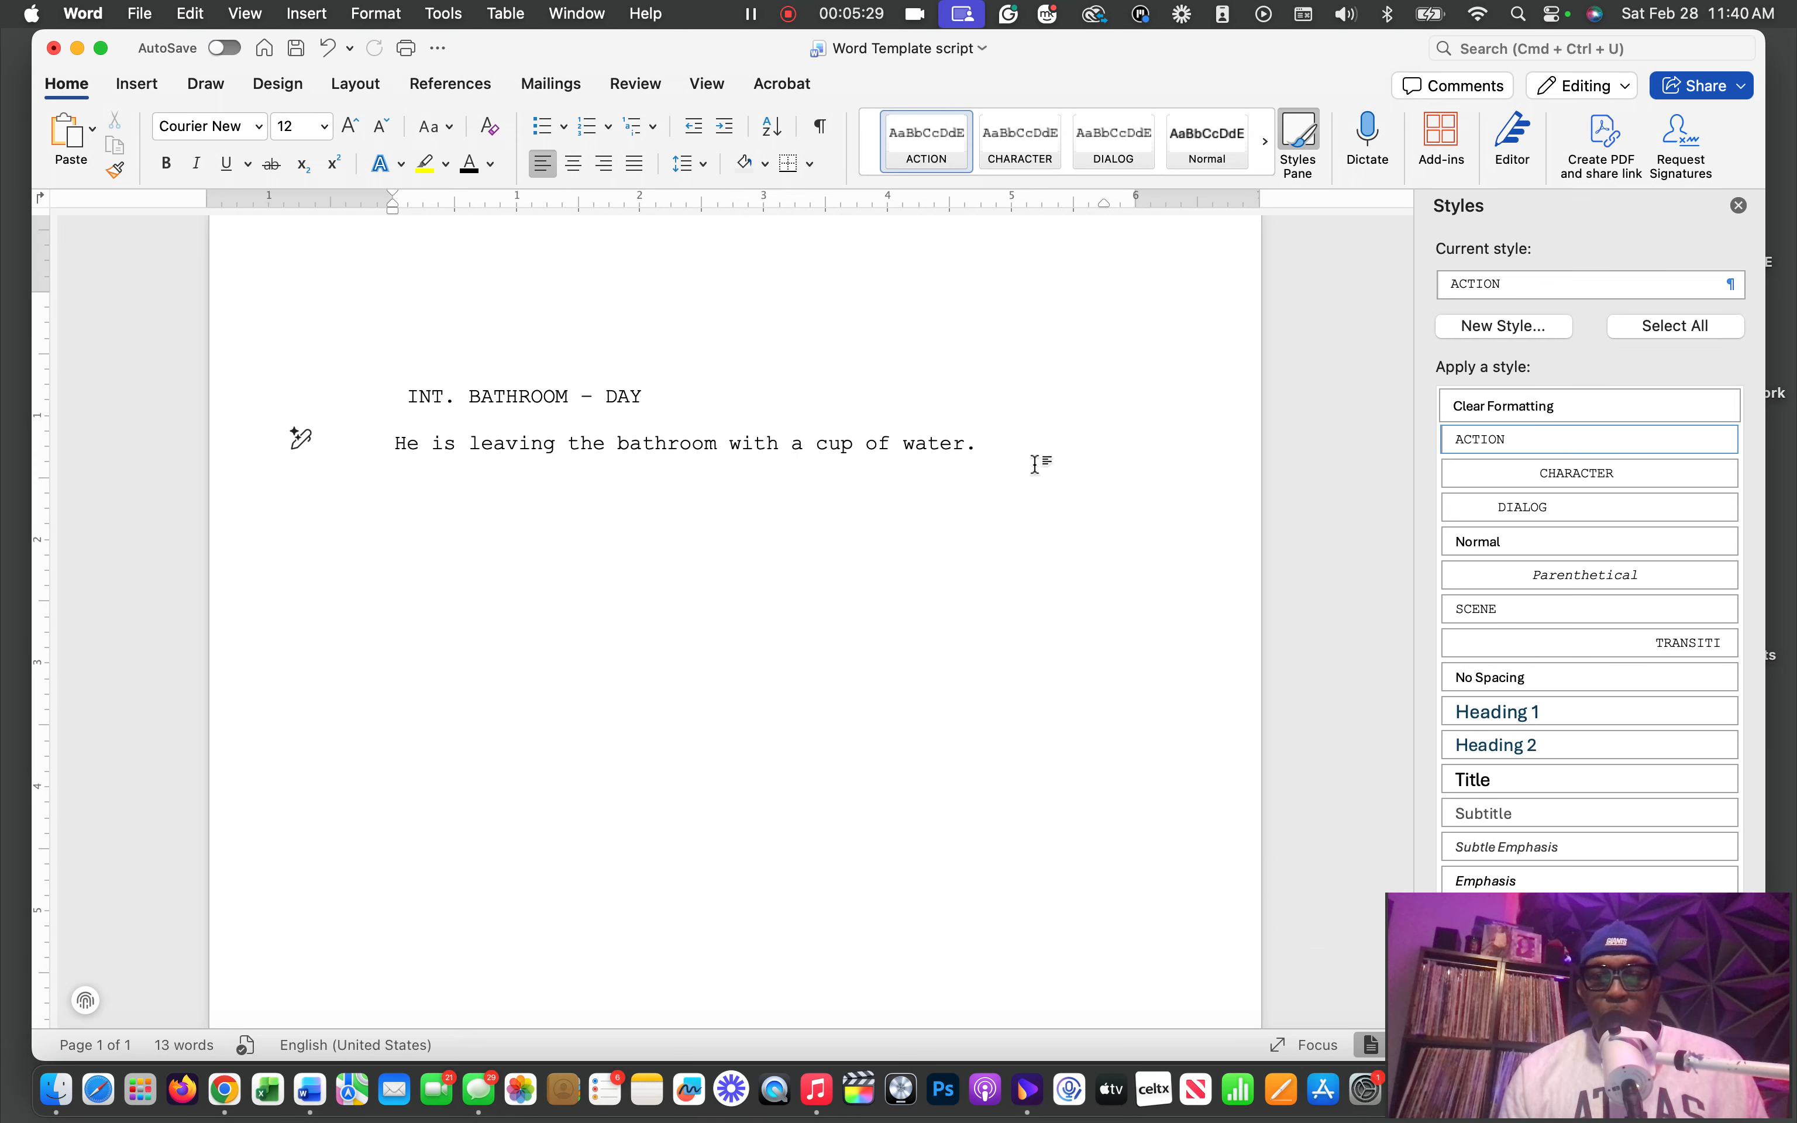
Start a new paragraph below the action line, then review and accept the CHARACTER style's definition and paragraph indentation and spacing settings
{"action": "key", "text": "Return"}
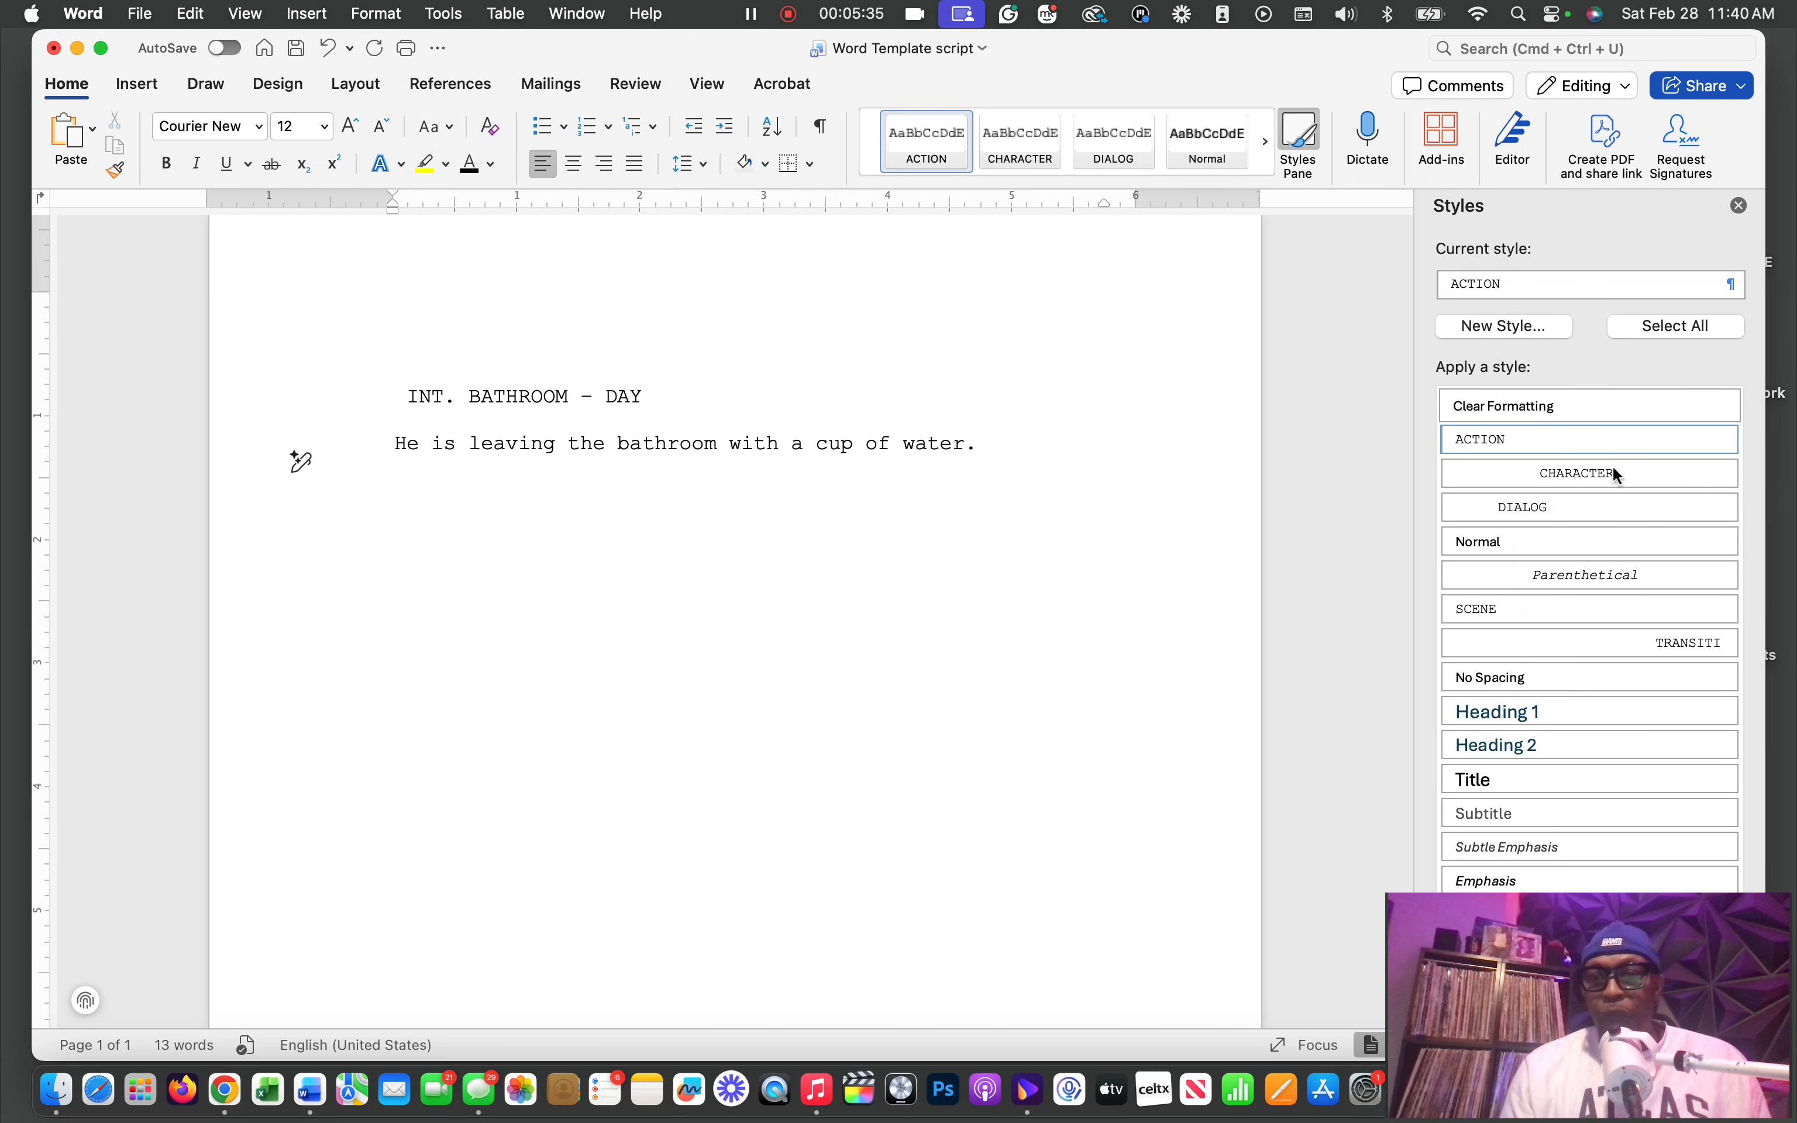
{"action": "left_click", "coordinate": [1729, 473]}
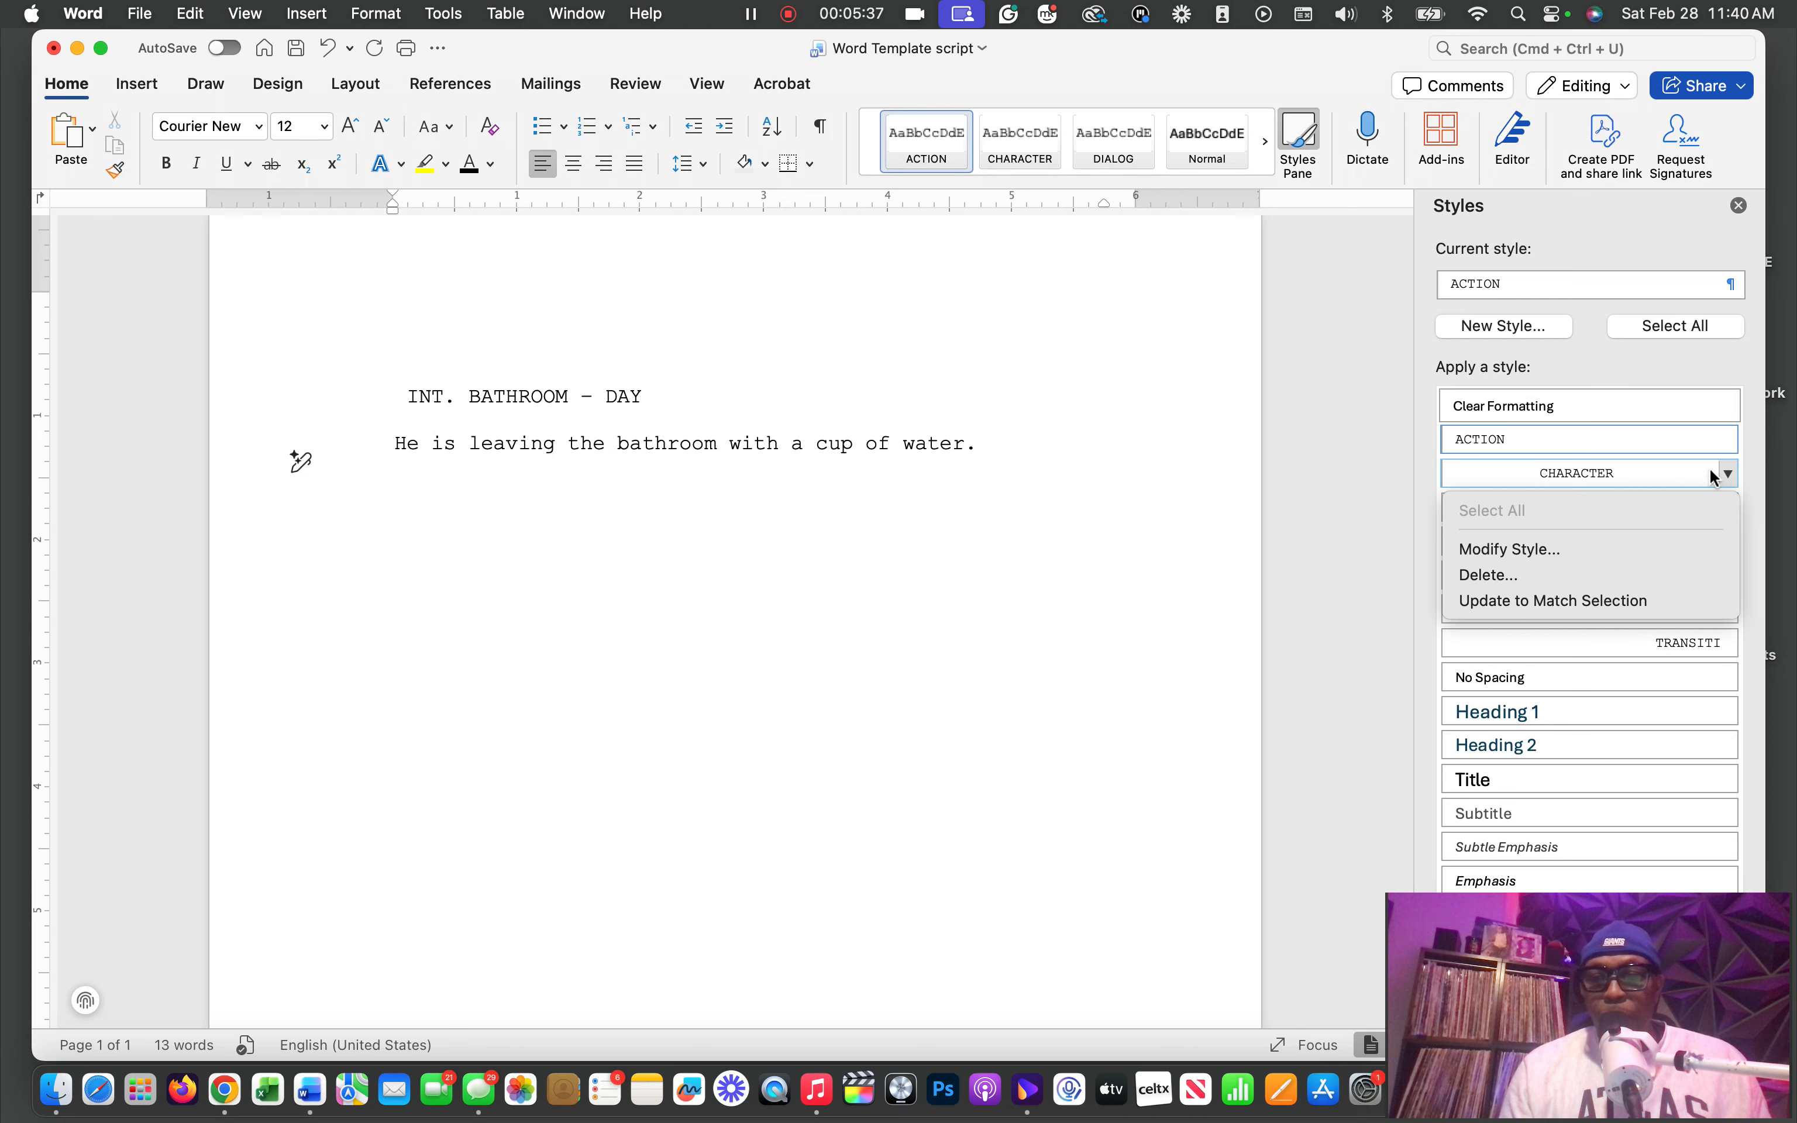
{"action": "left_click", "coordinate": [1552, 549]}
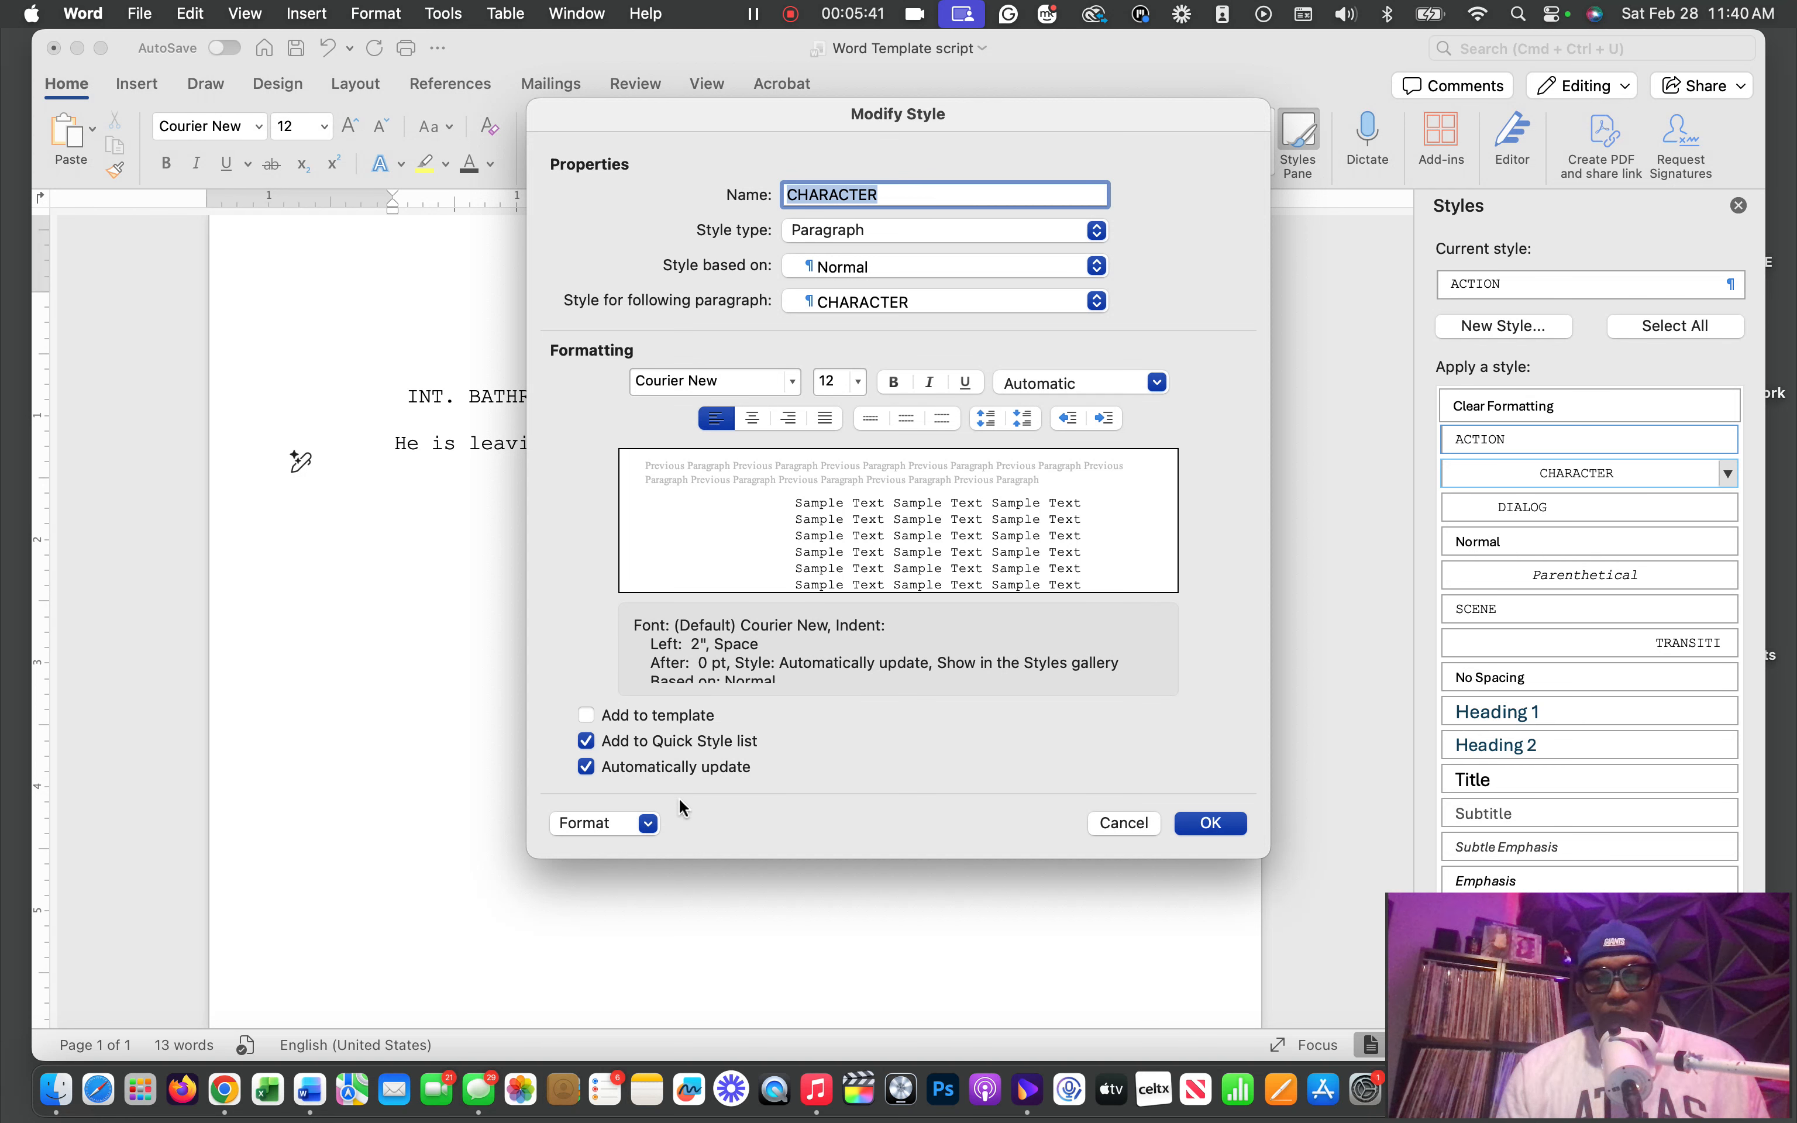
{"action": "left_click", "coordinate": [650, 823]}
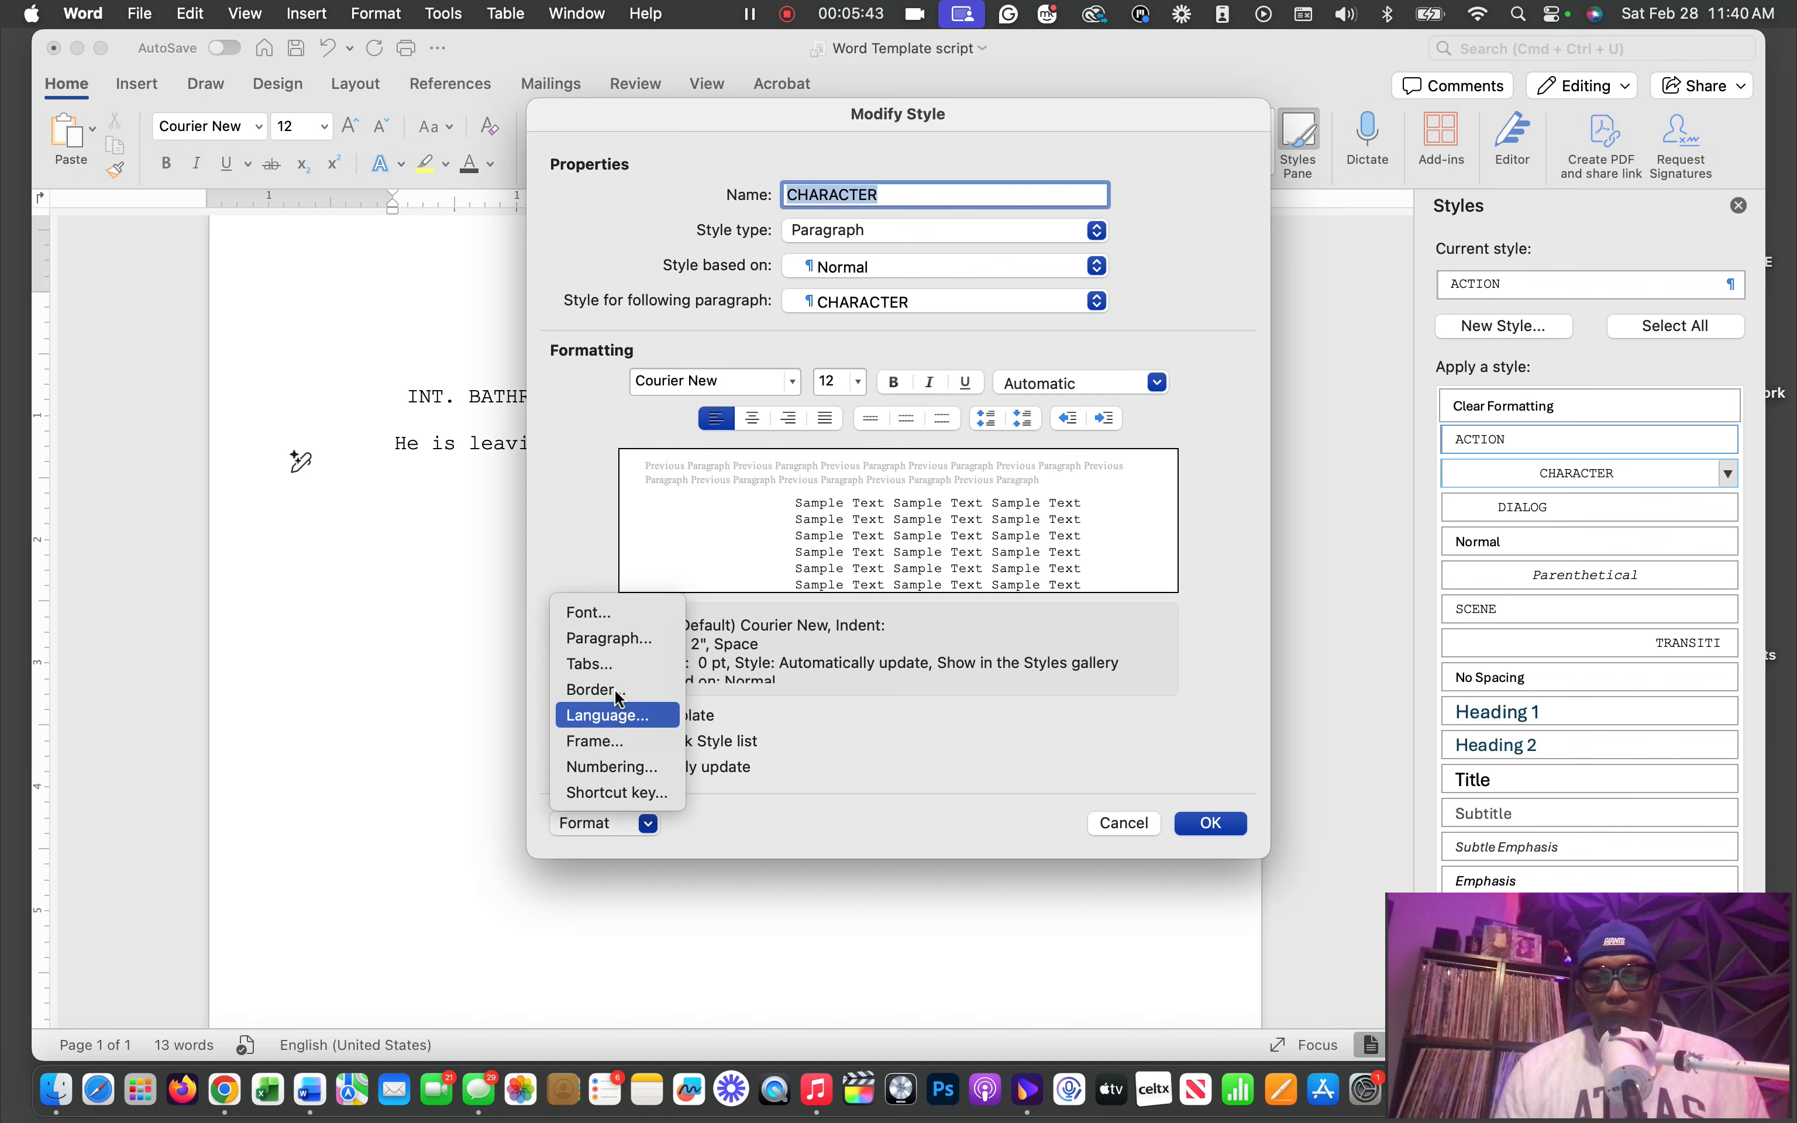
{"action": "left_click", "coordinate": [624, 645]}
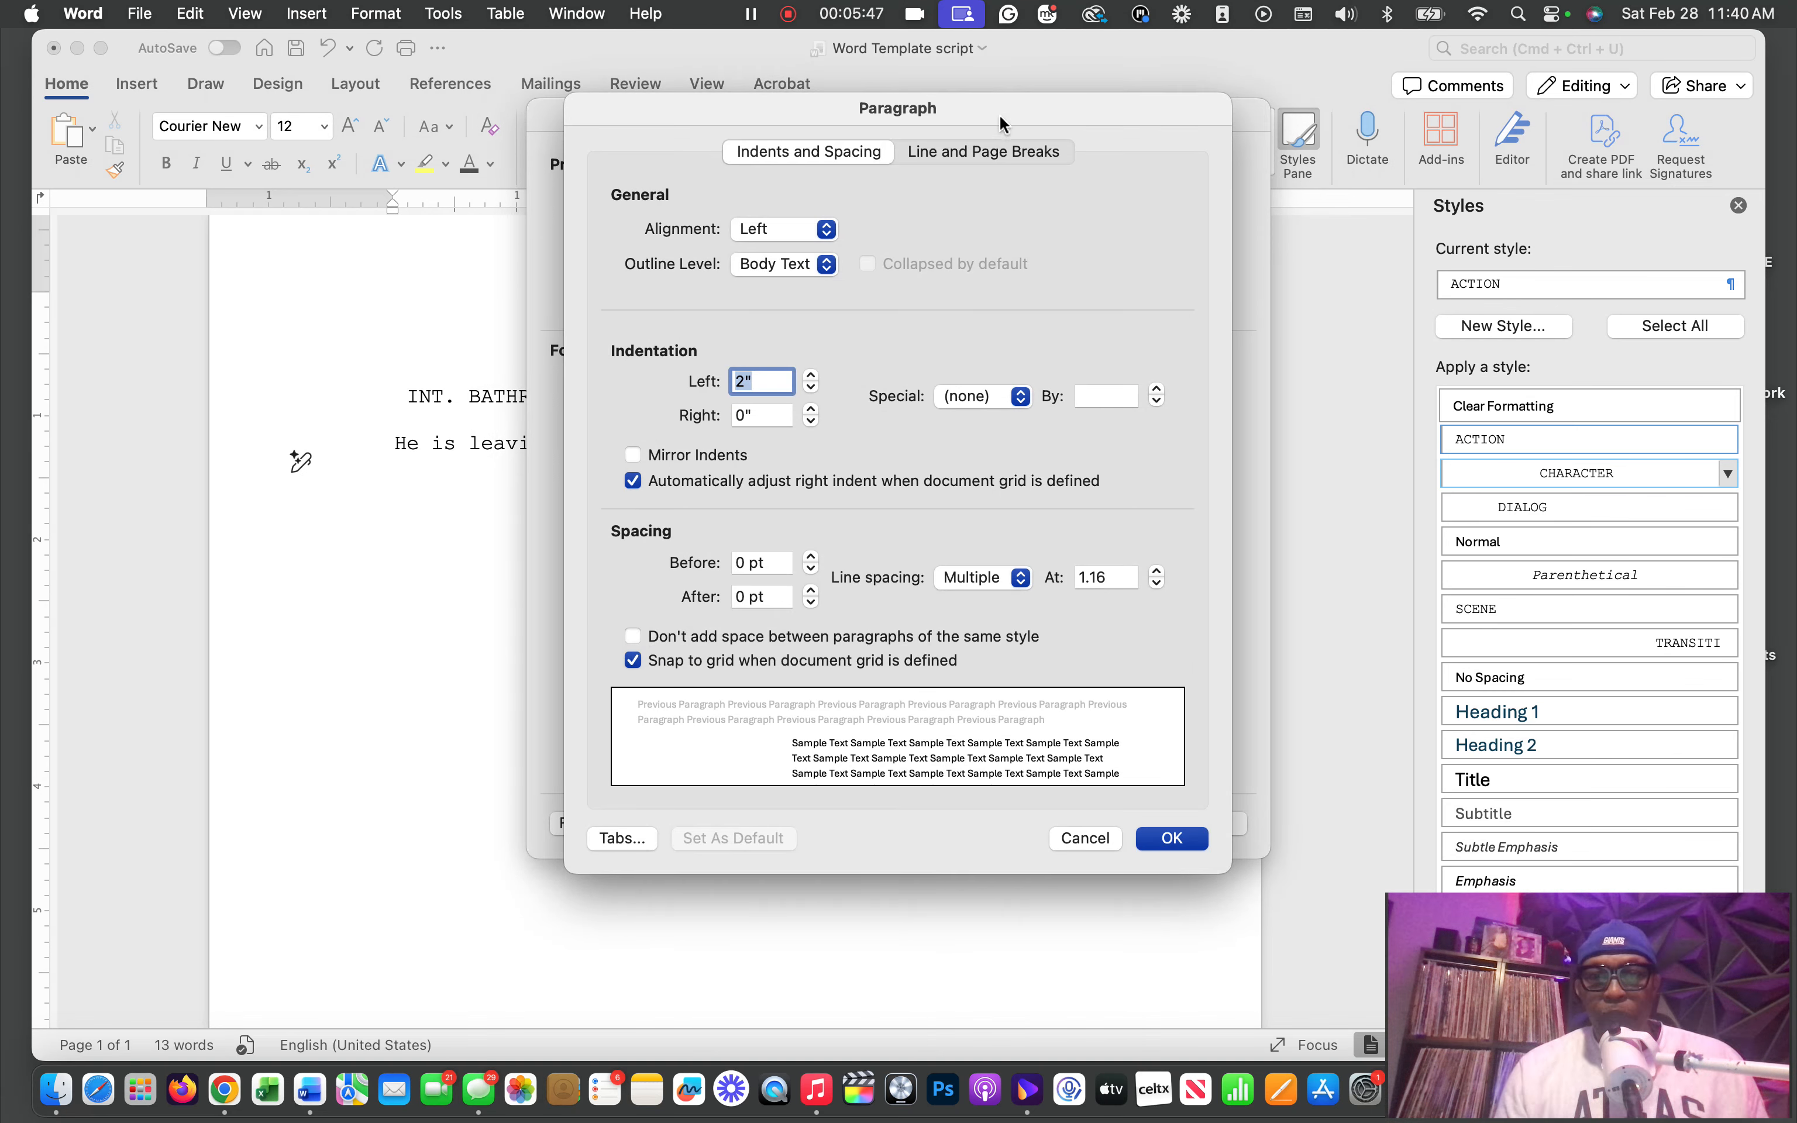
{"action": "left_click_drag", "start_coordinate": [1000, 115], "coordinate": [1435, 112]}
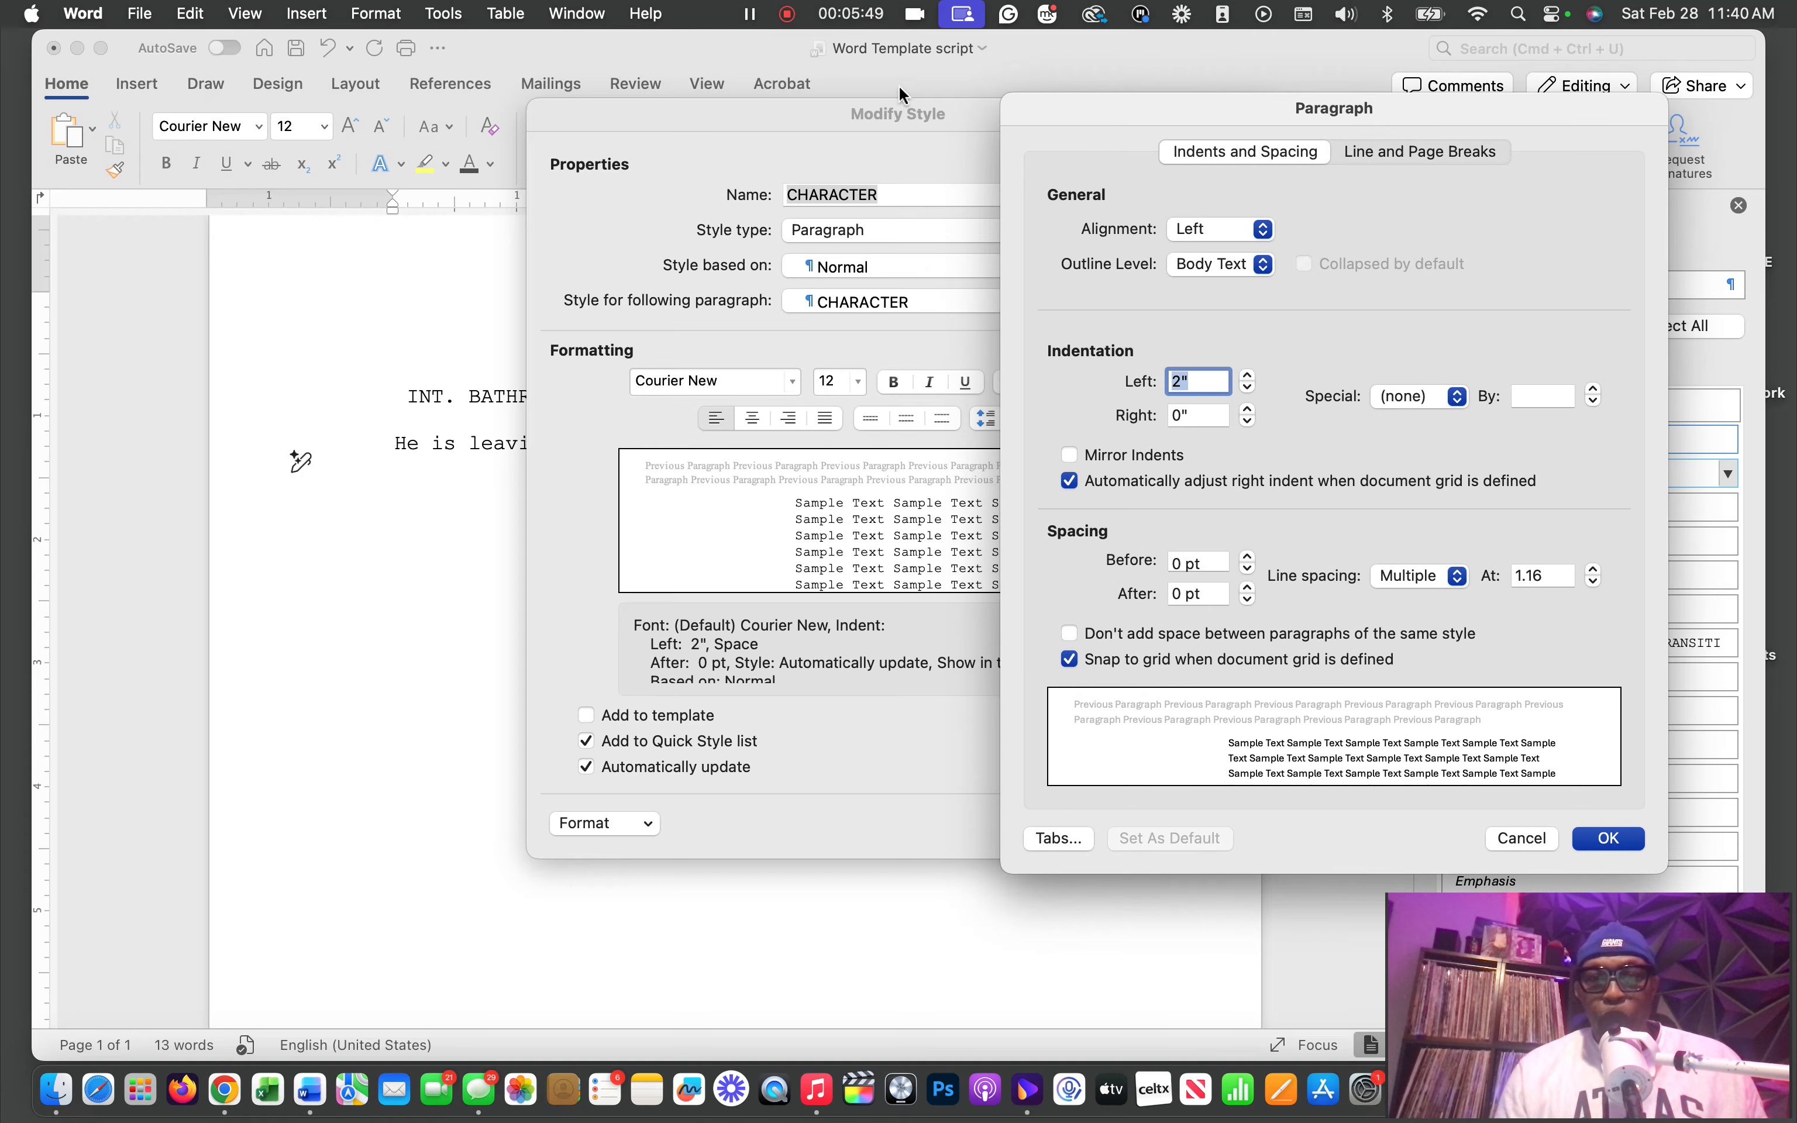
{"action": "left_click_drag", "start_coordinate": [846, 112], "coordinate": [1240, 99]}
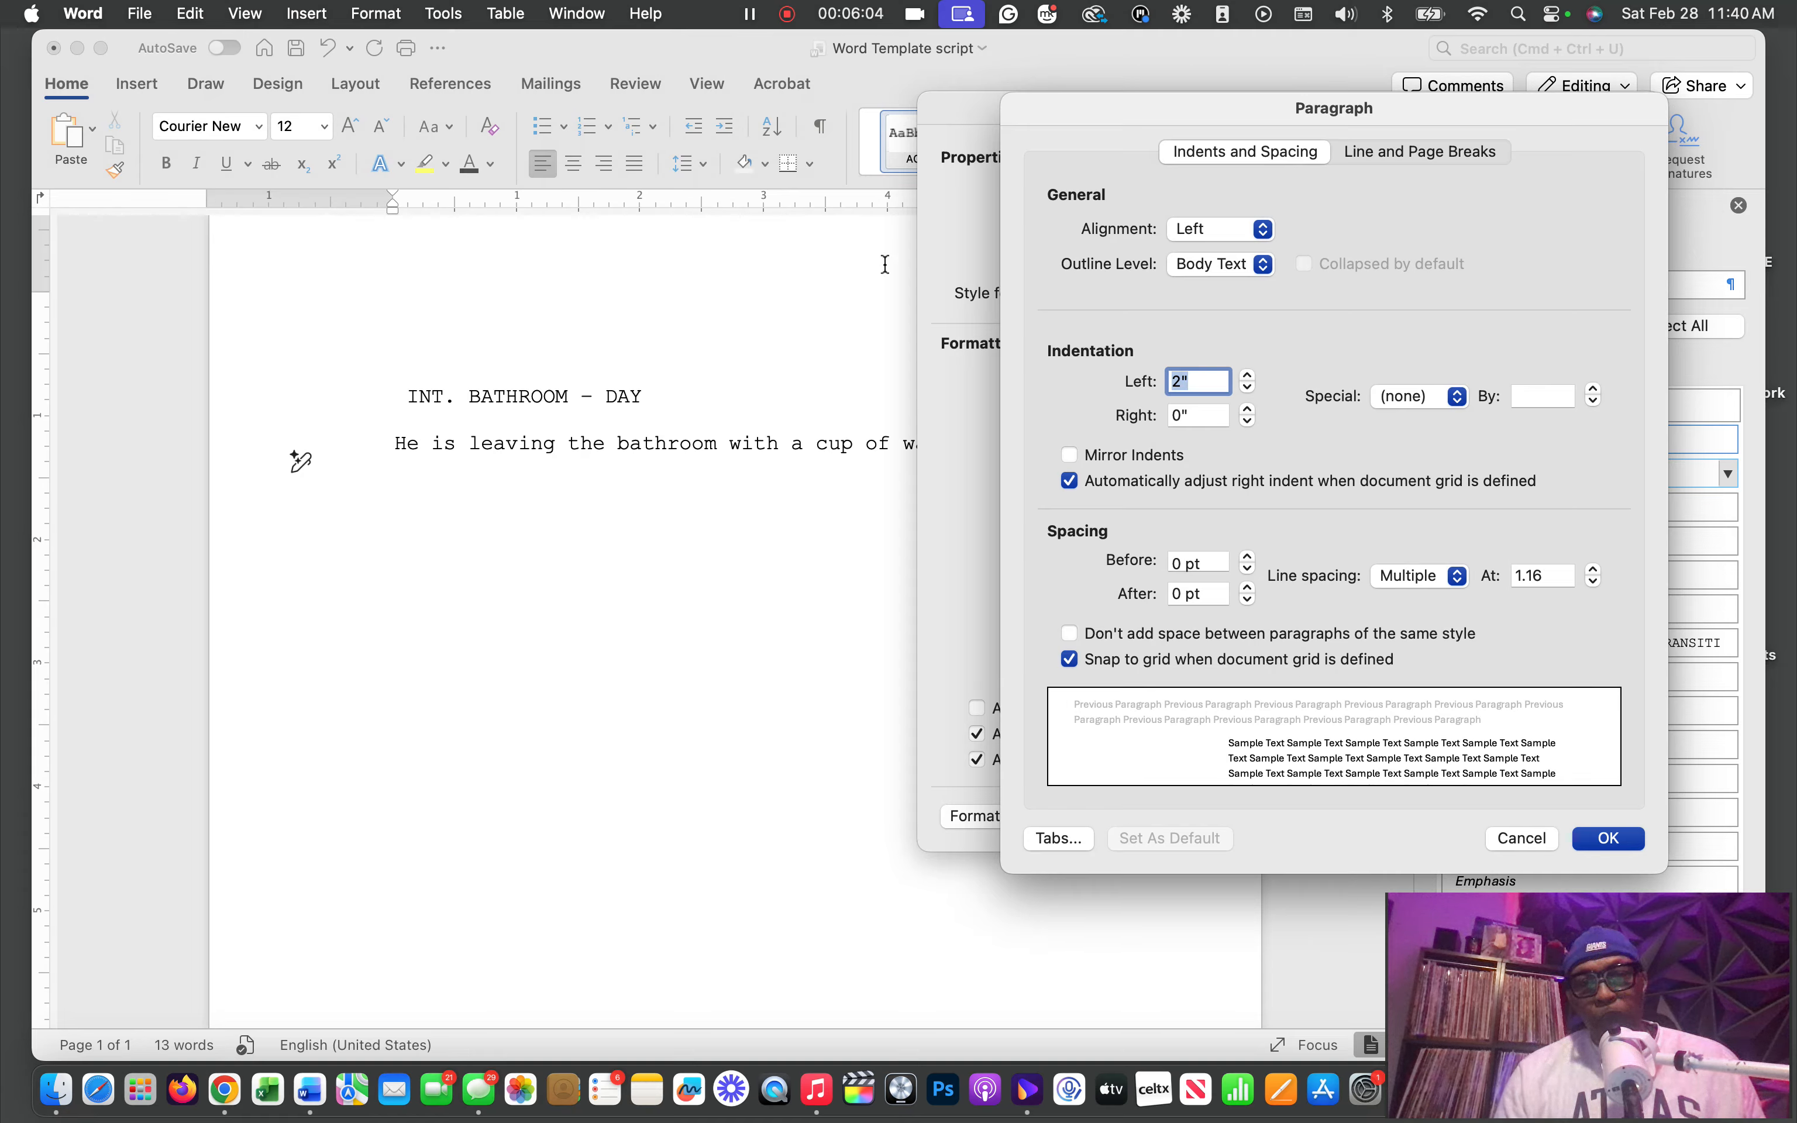
{"action": "left_click", "coordinate": [1614, 833]}
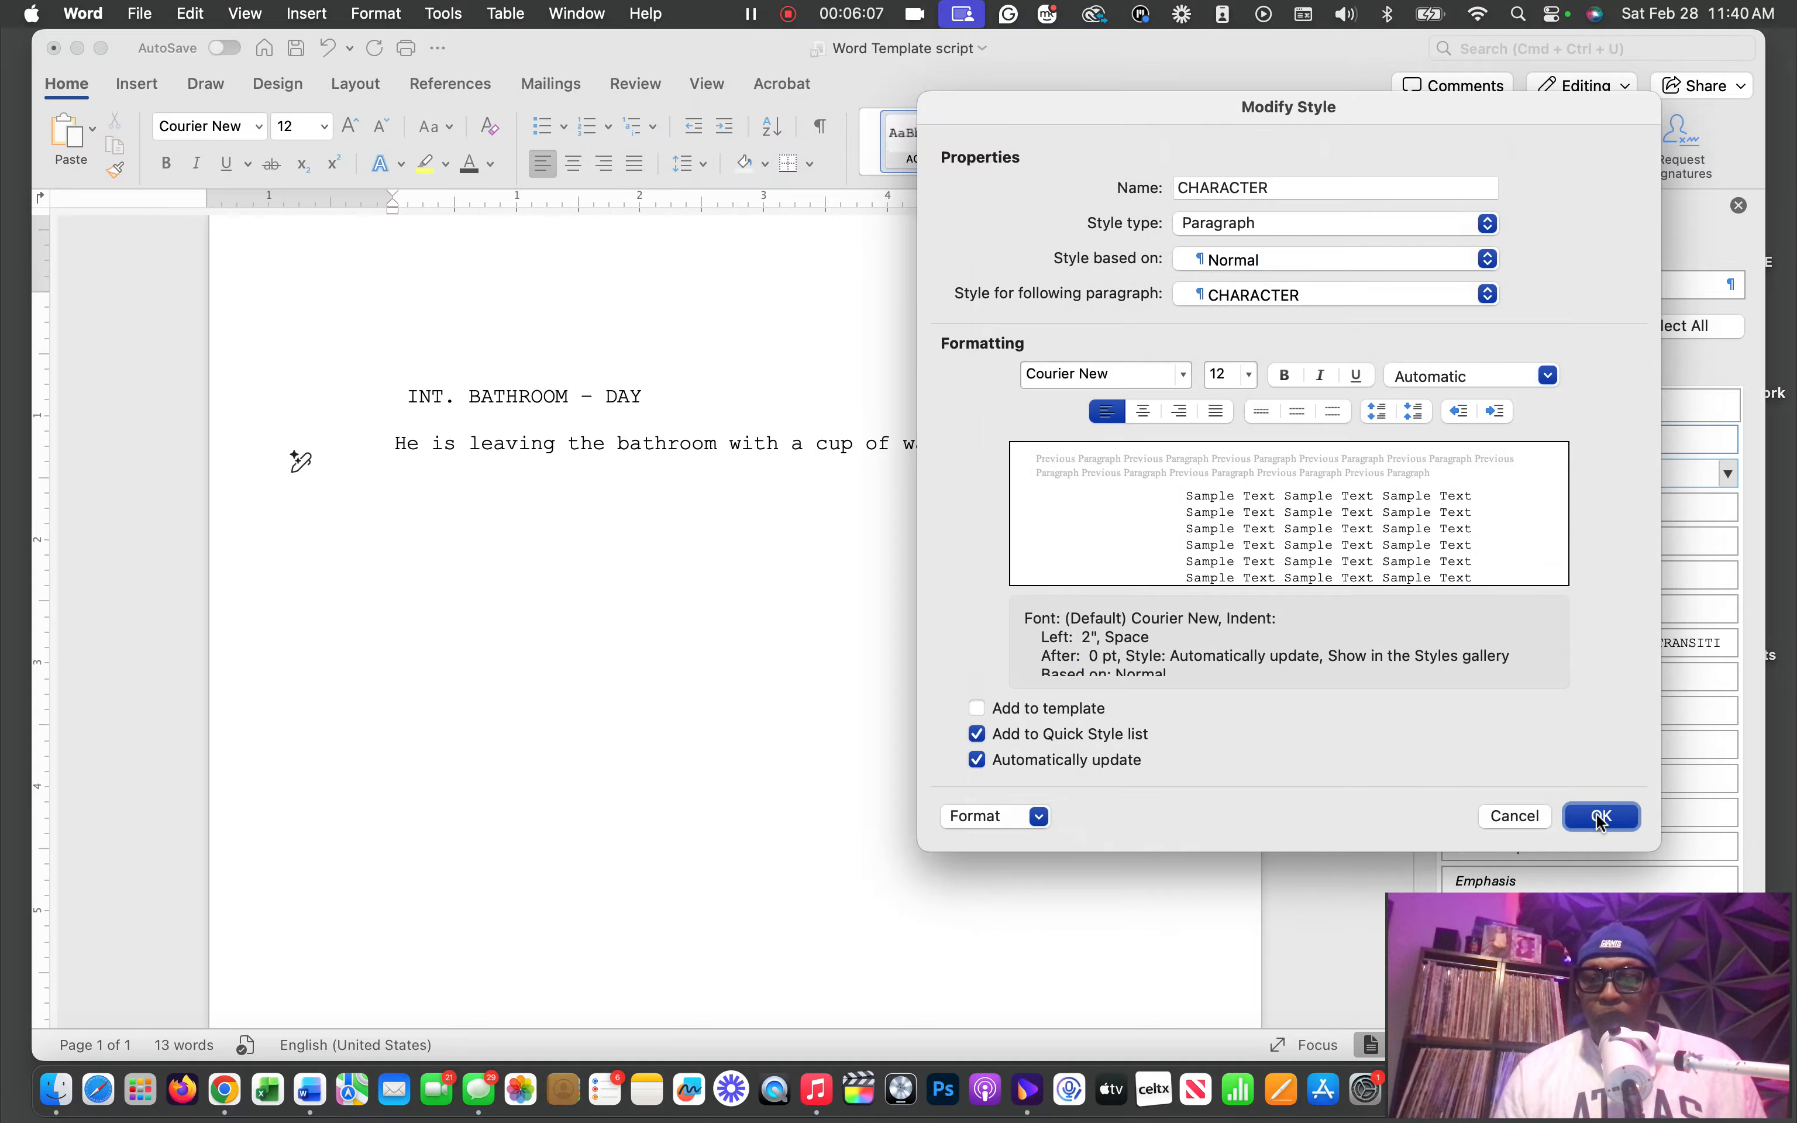
{"action": "left_click", "coordinate": [1601, 823]}
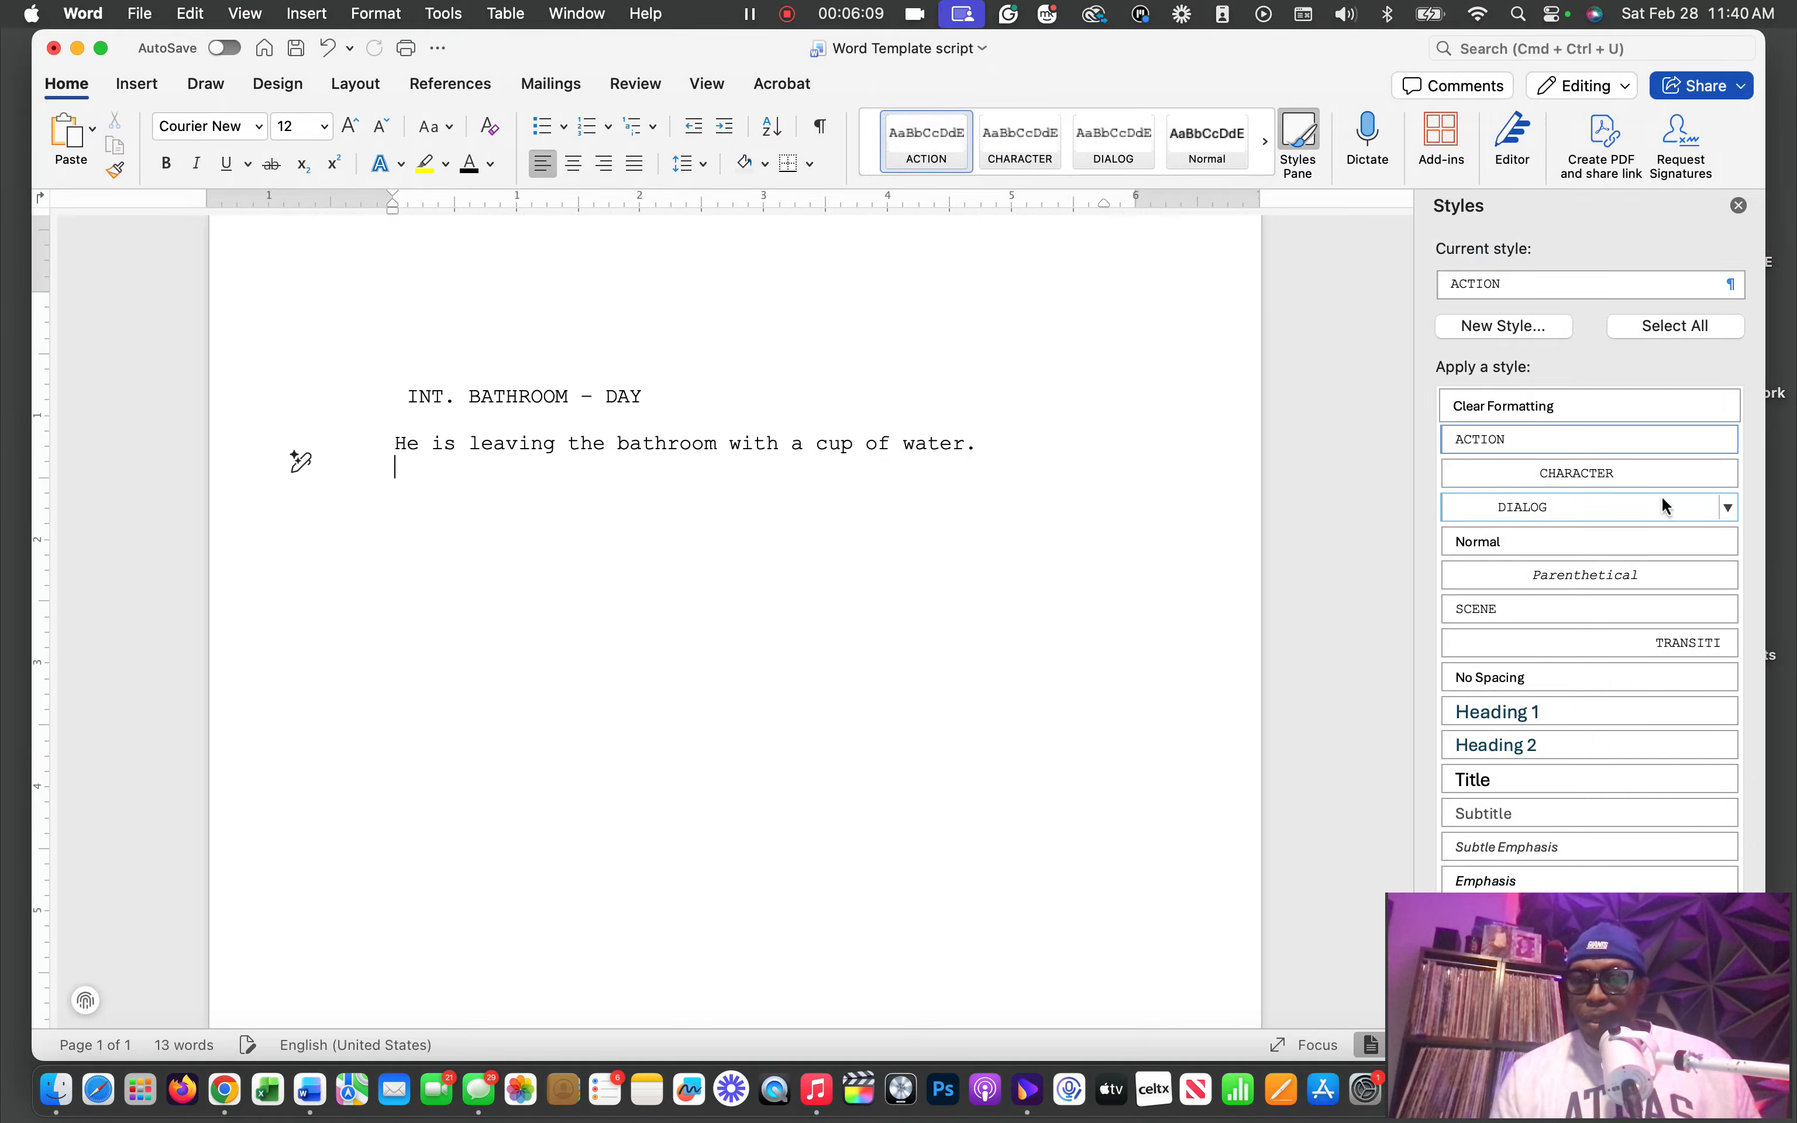
Apply the CHARACTER style to the empty line, write the speaking character's name in capitals and start a new paragraph below it
{"action": "left_click", "coordinate": [1585, 476]}
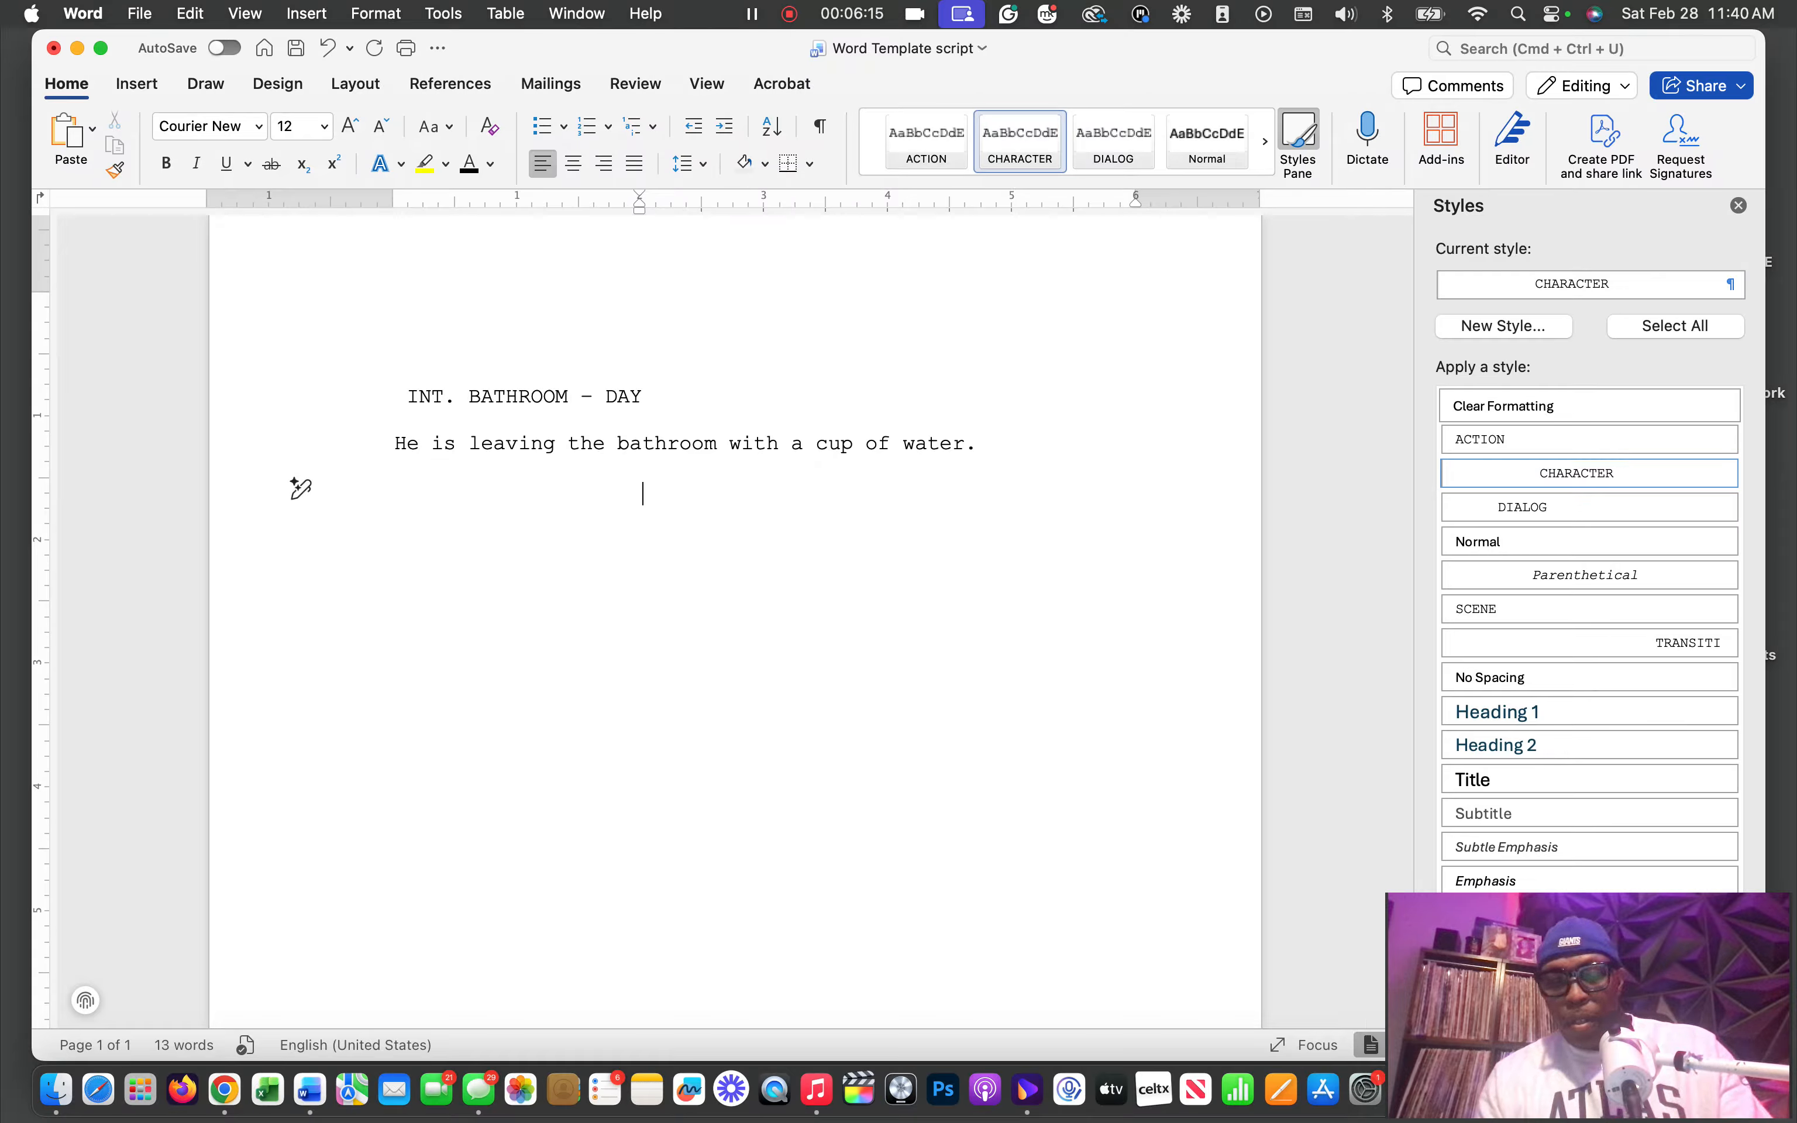
{"action": "type", "text": "m"}
{"action": "key", "text": "BackSpace"}
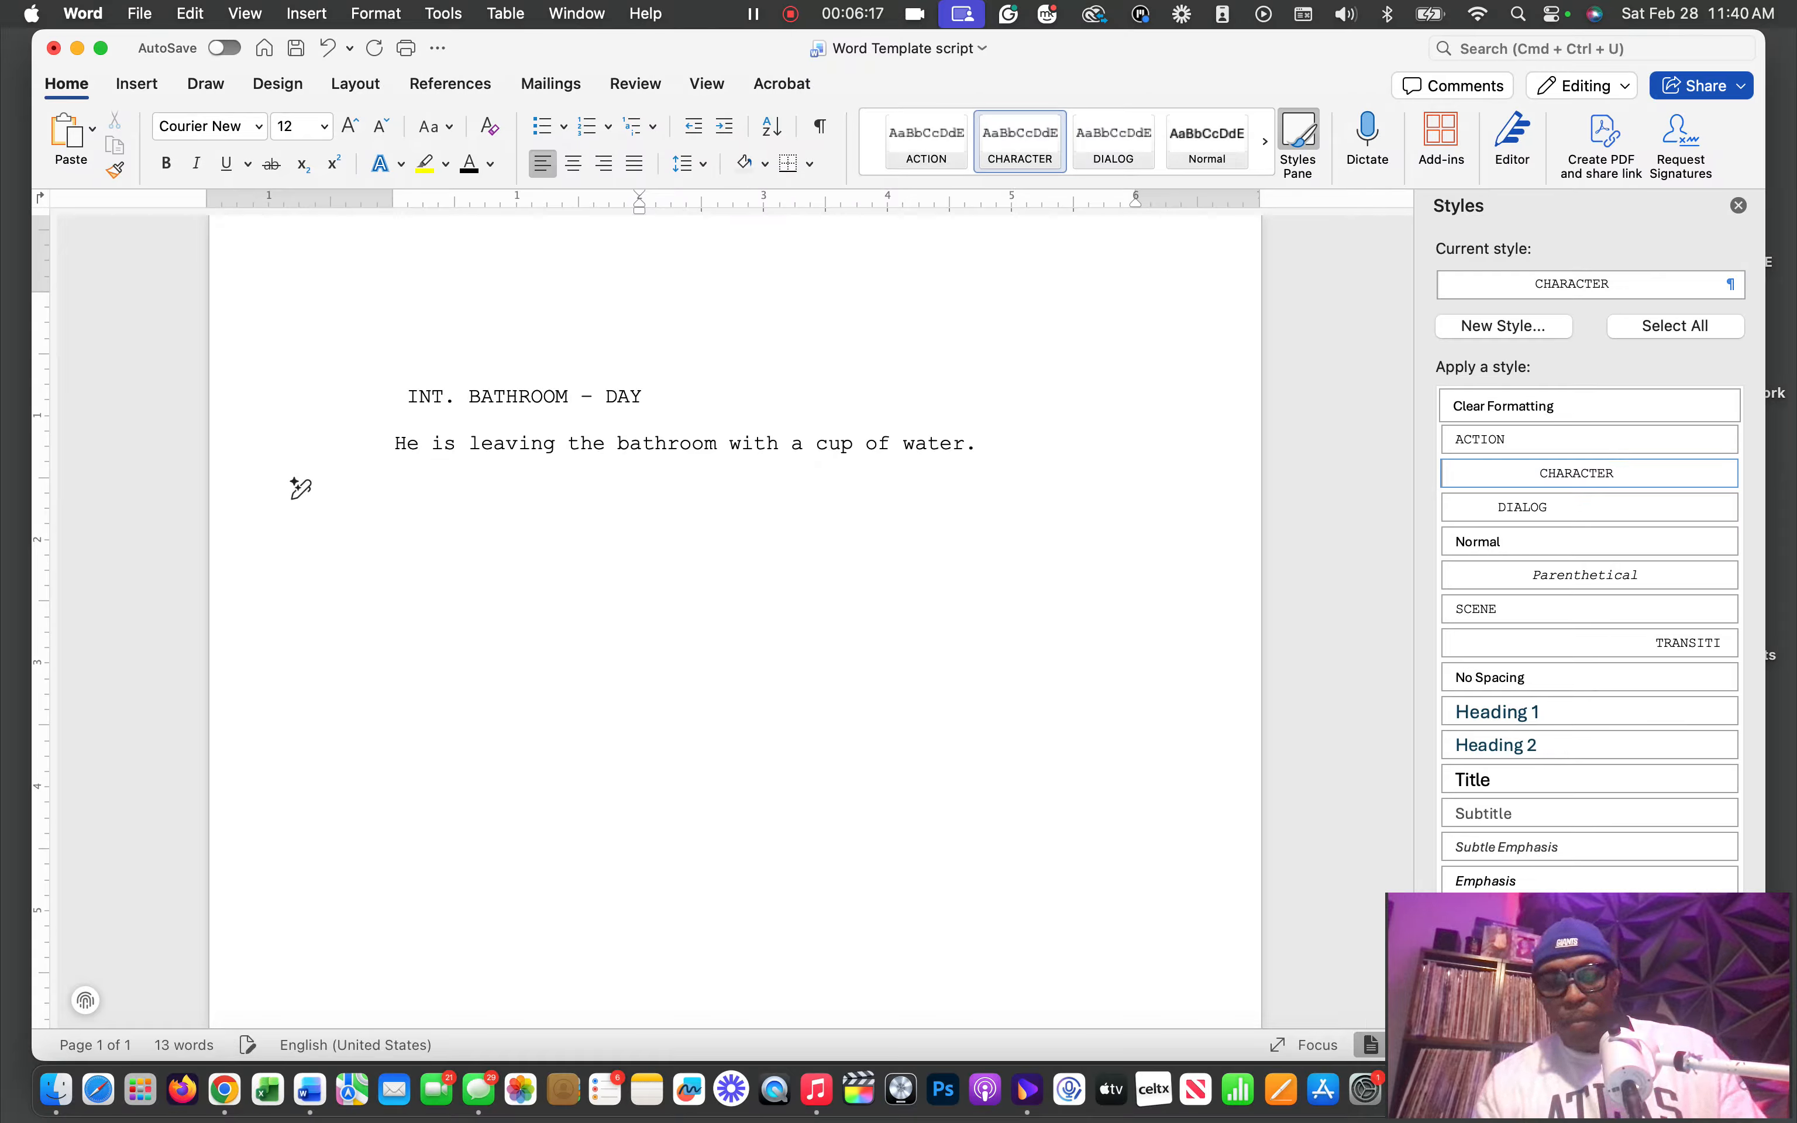
{"action": "type", "text": "MR."}
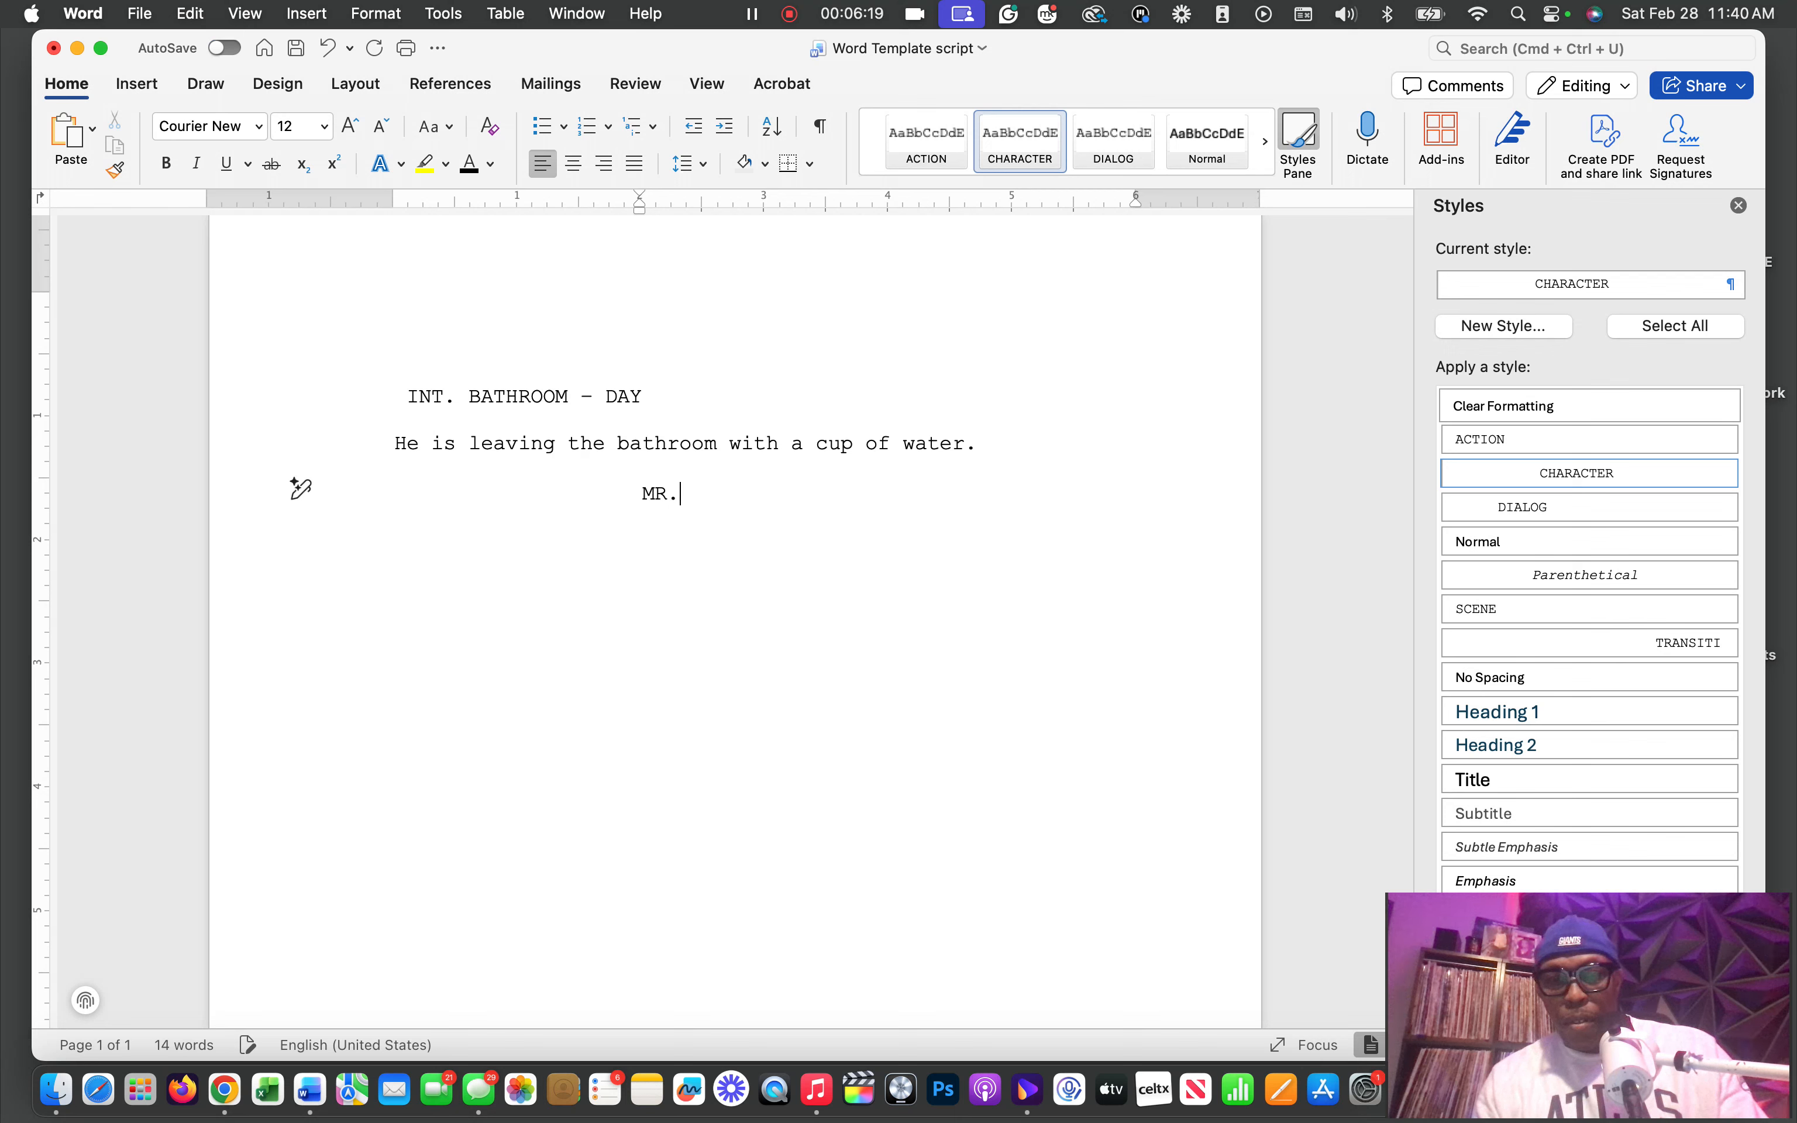
{"action": "type", "text": "THOMPSON"}
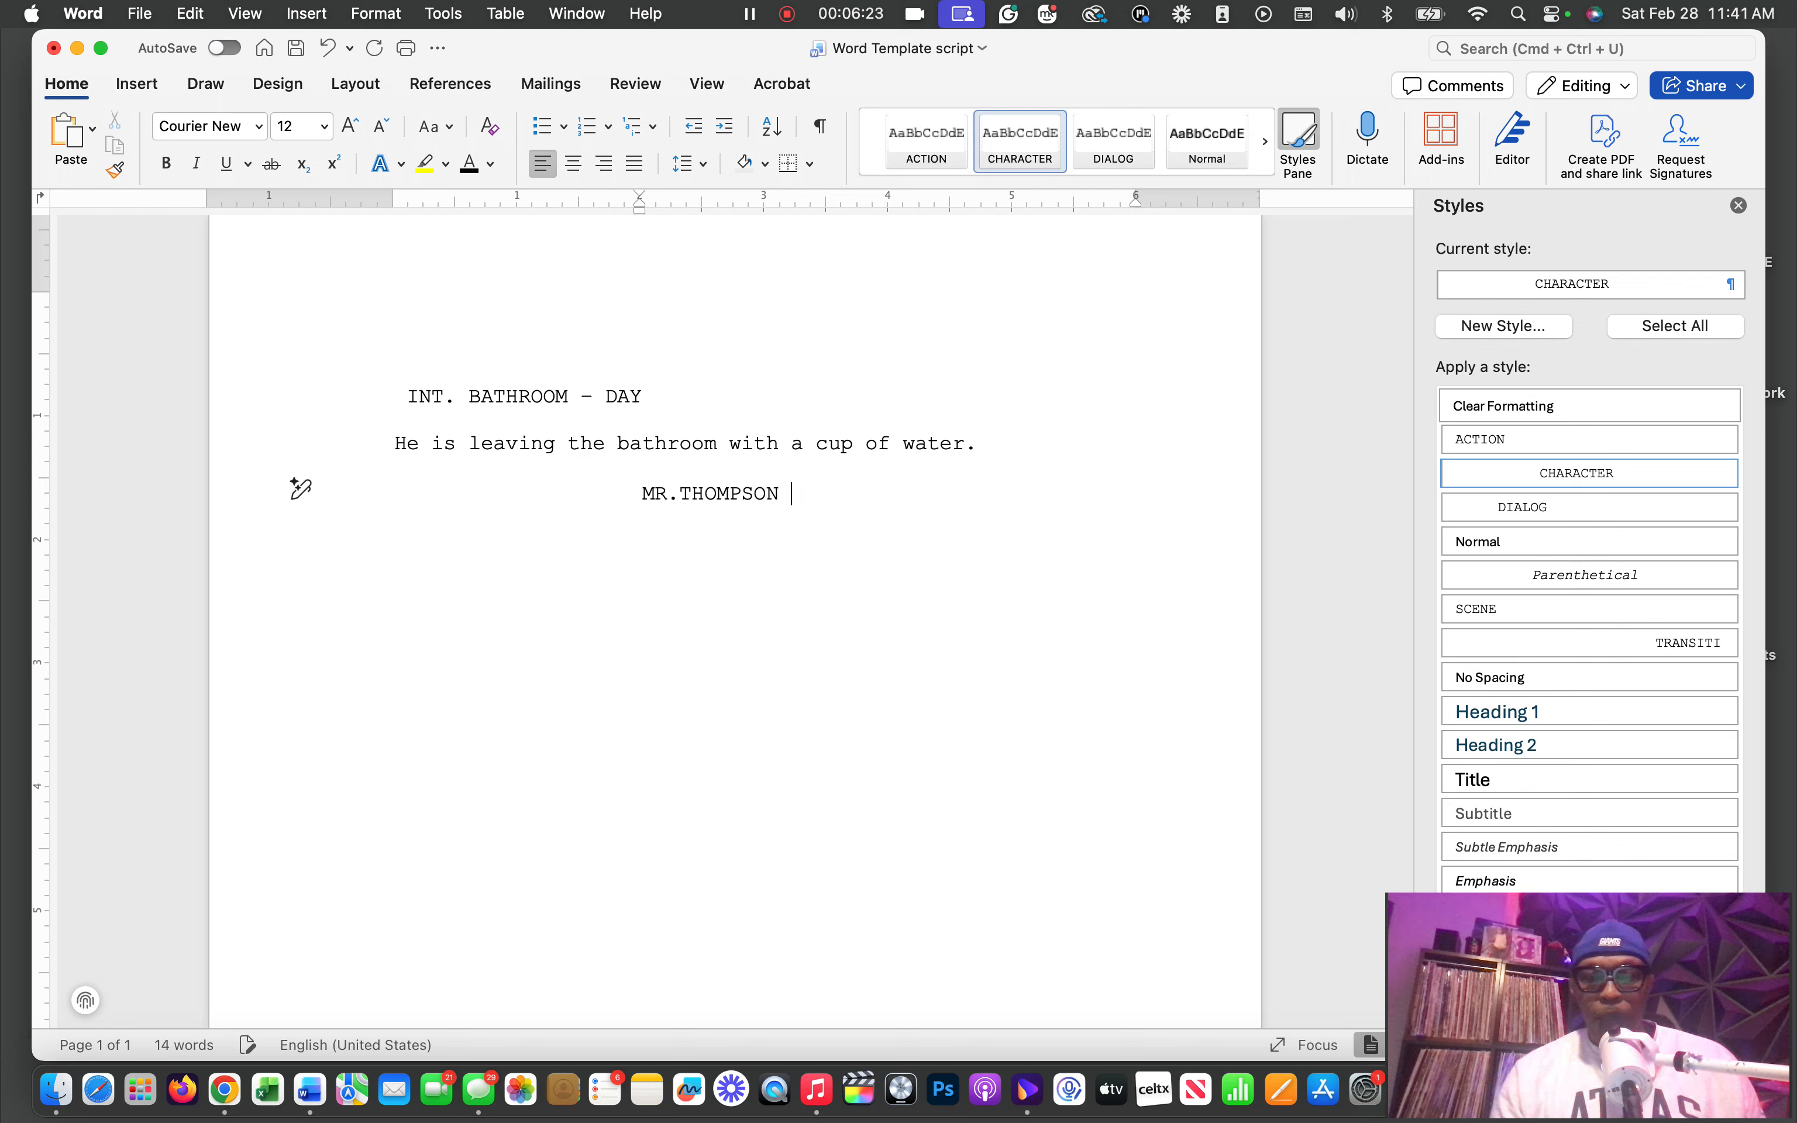
{"action": "key", "text": "Return"}
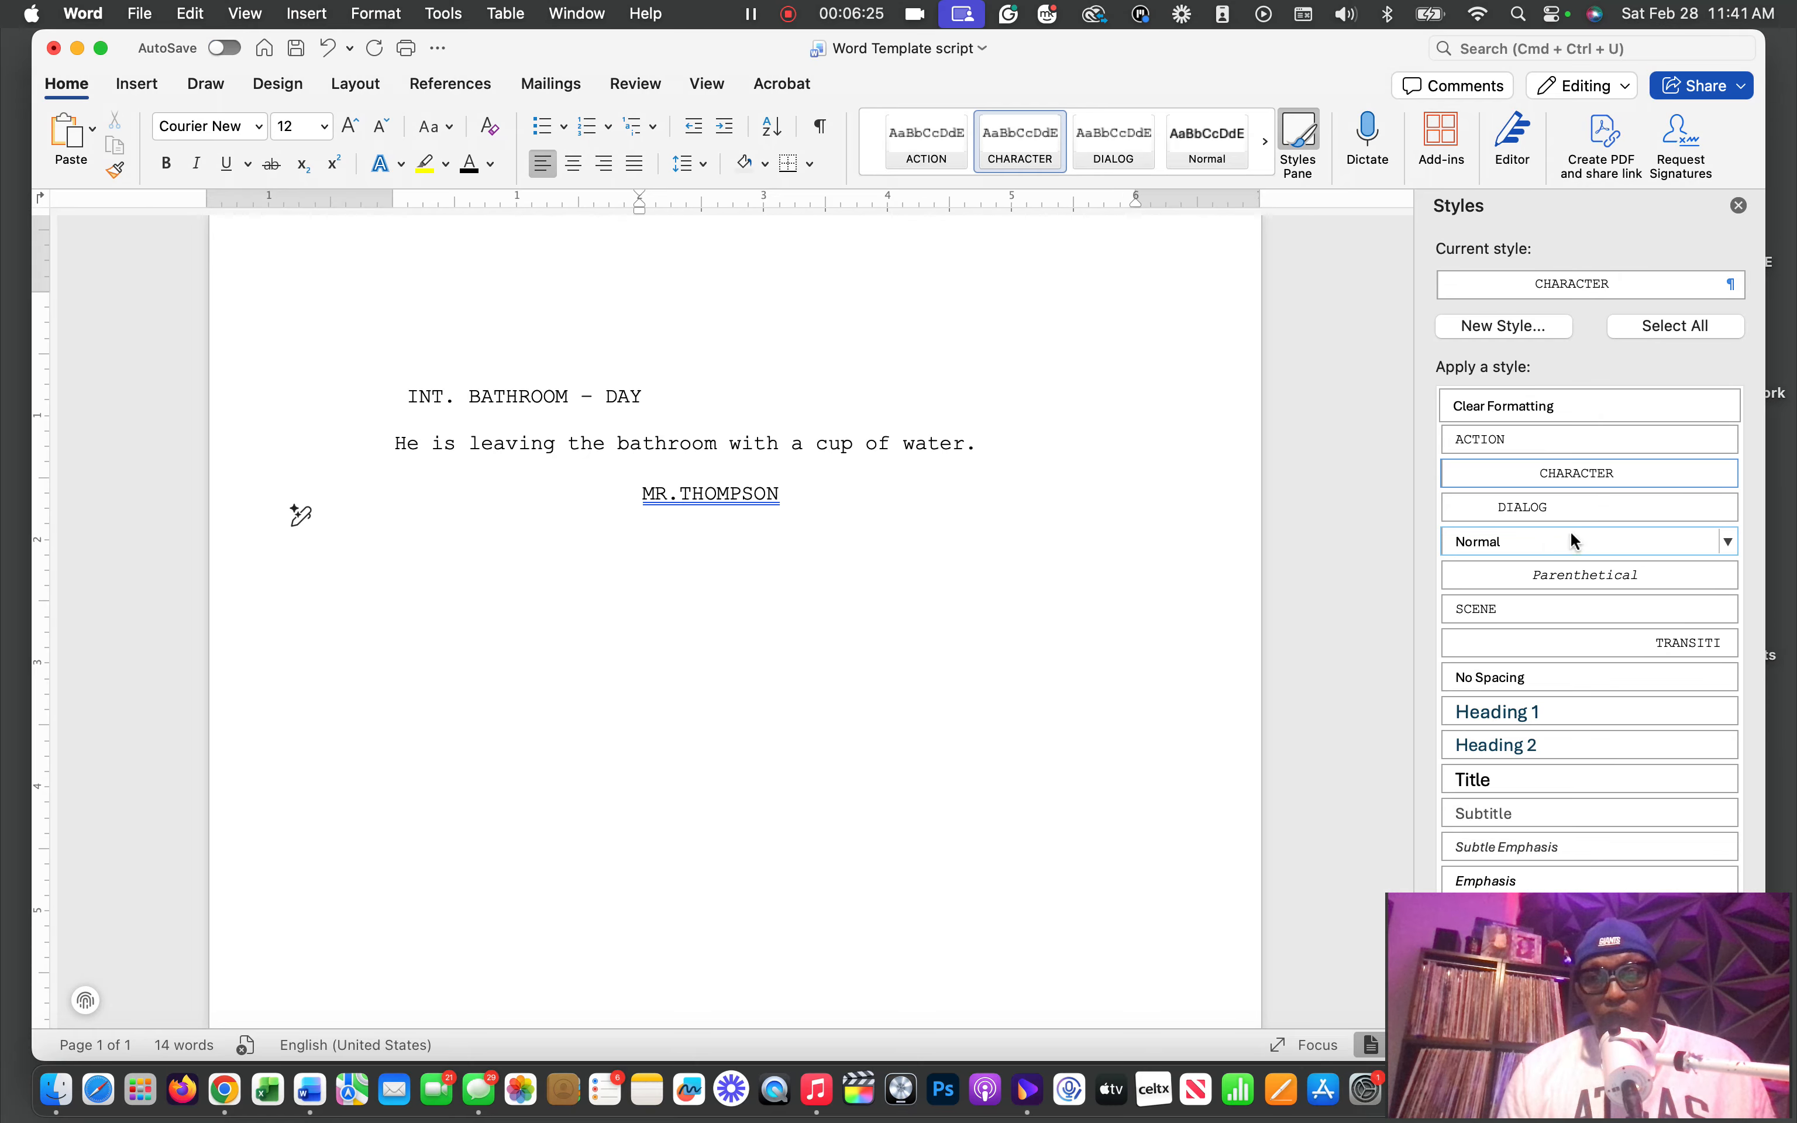
Apply the DIALOG style to the empty line below the character name, then review and accept the style's definition and paragraph indentation and spacing
{"action": "left_click", "coordinate": [1618, 503]}
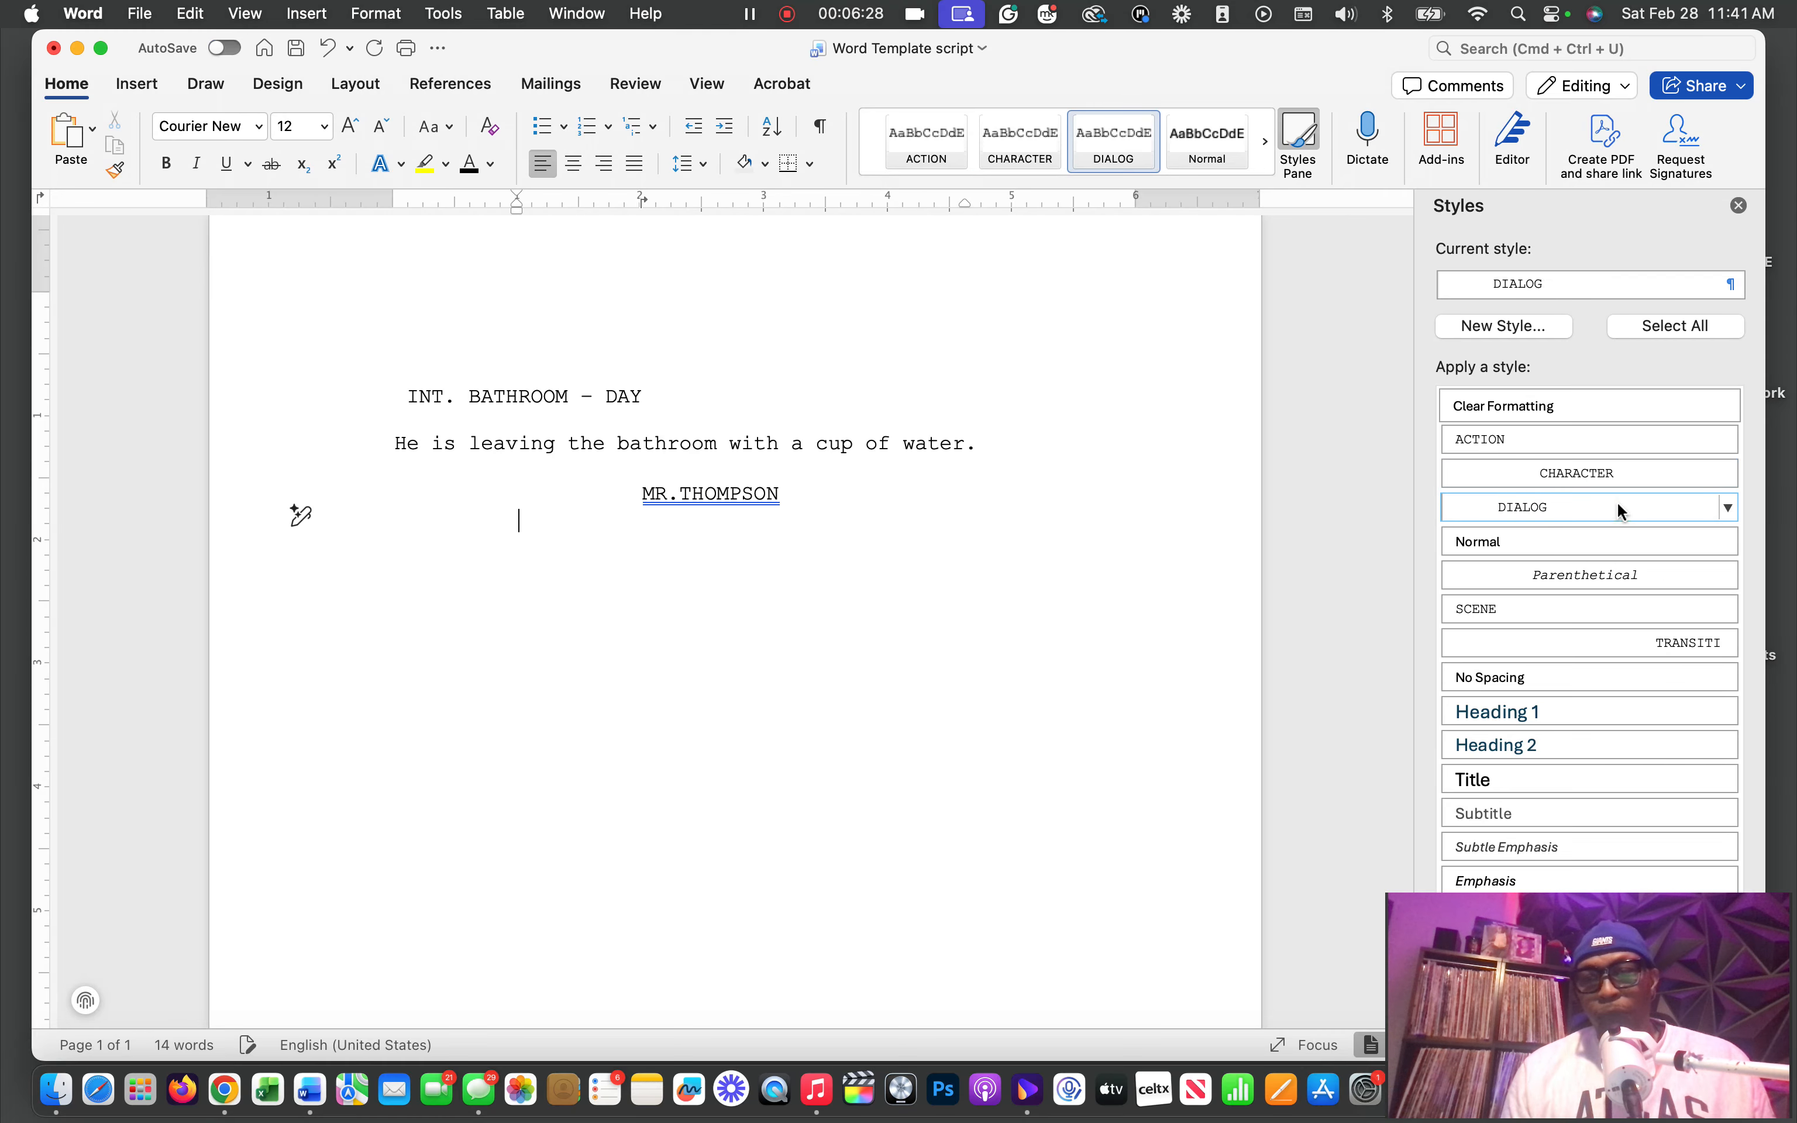
{"action": "left_click", "coordinate": [1730, 509]}
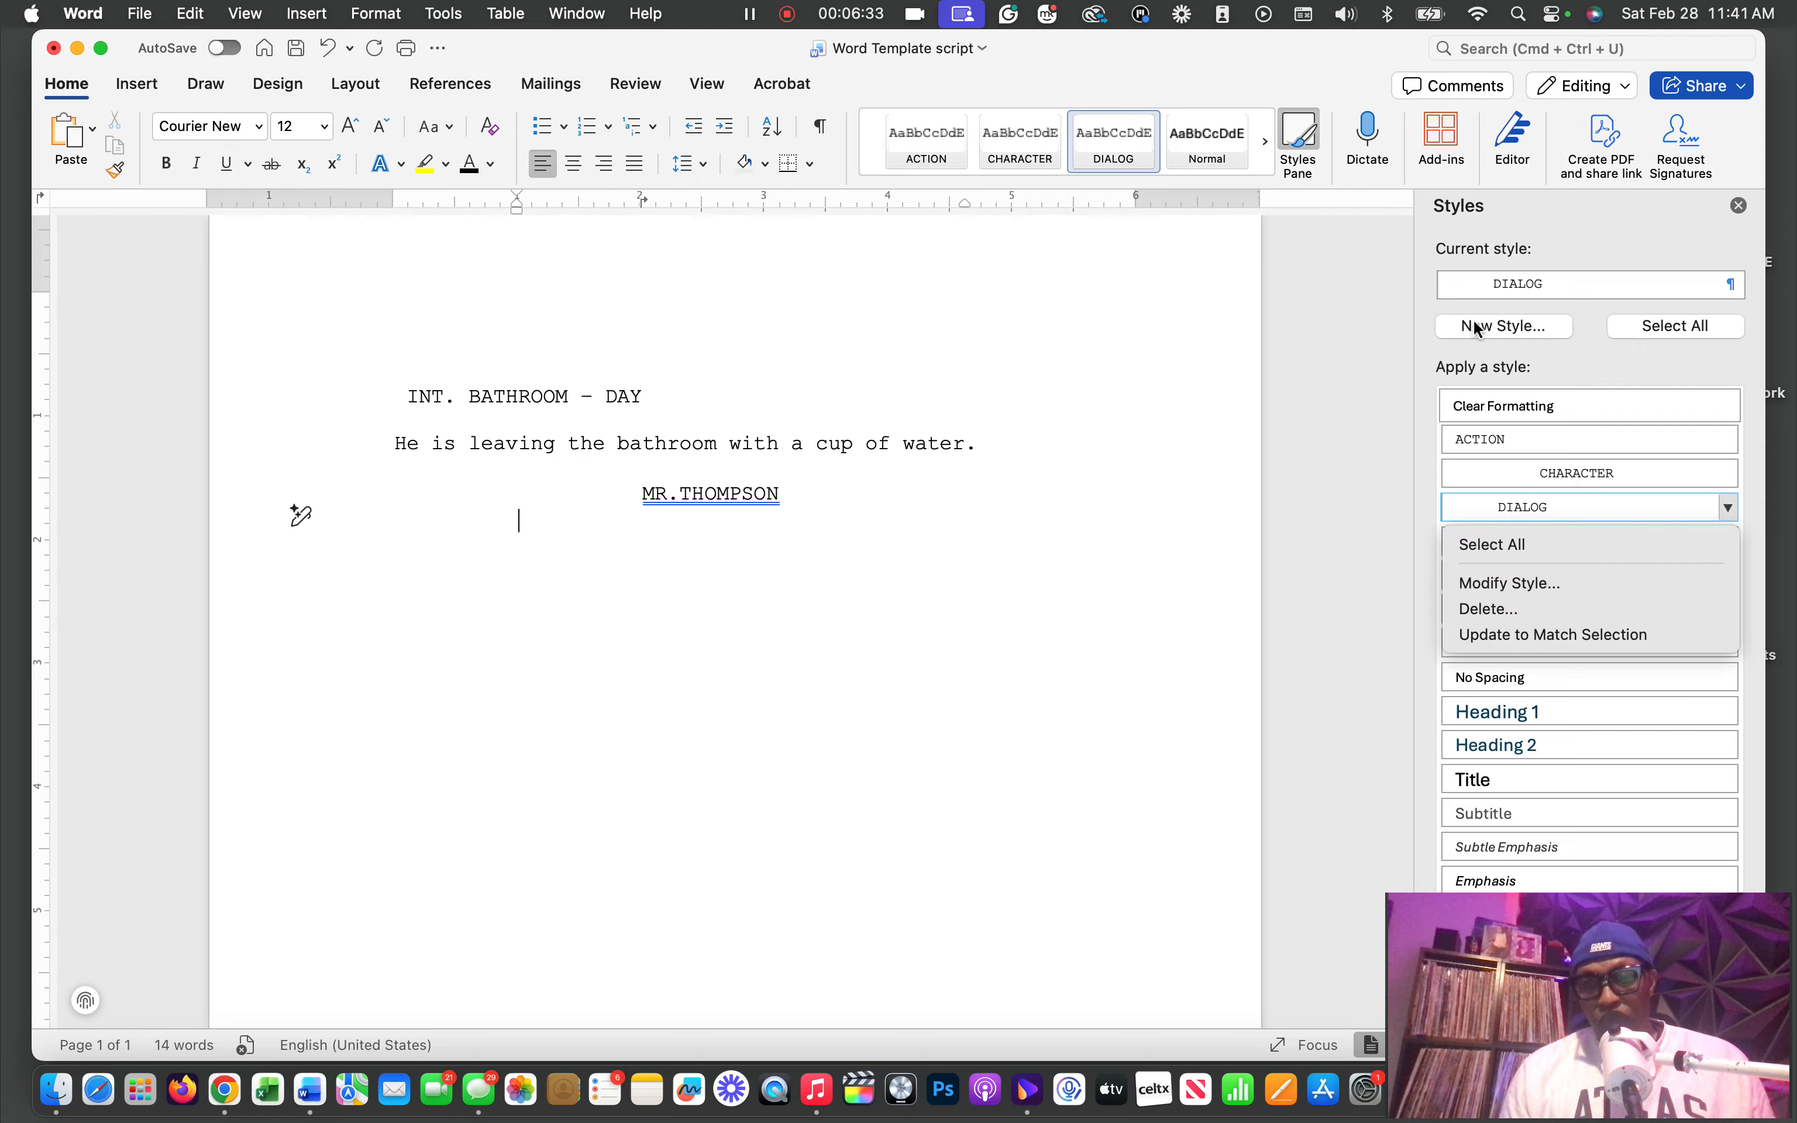
{"action": "left_click", "coordinate": [1518, 584]}
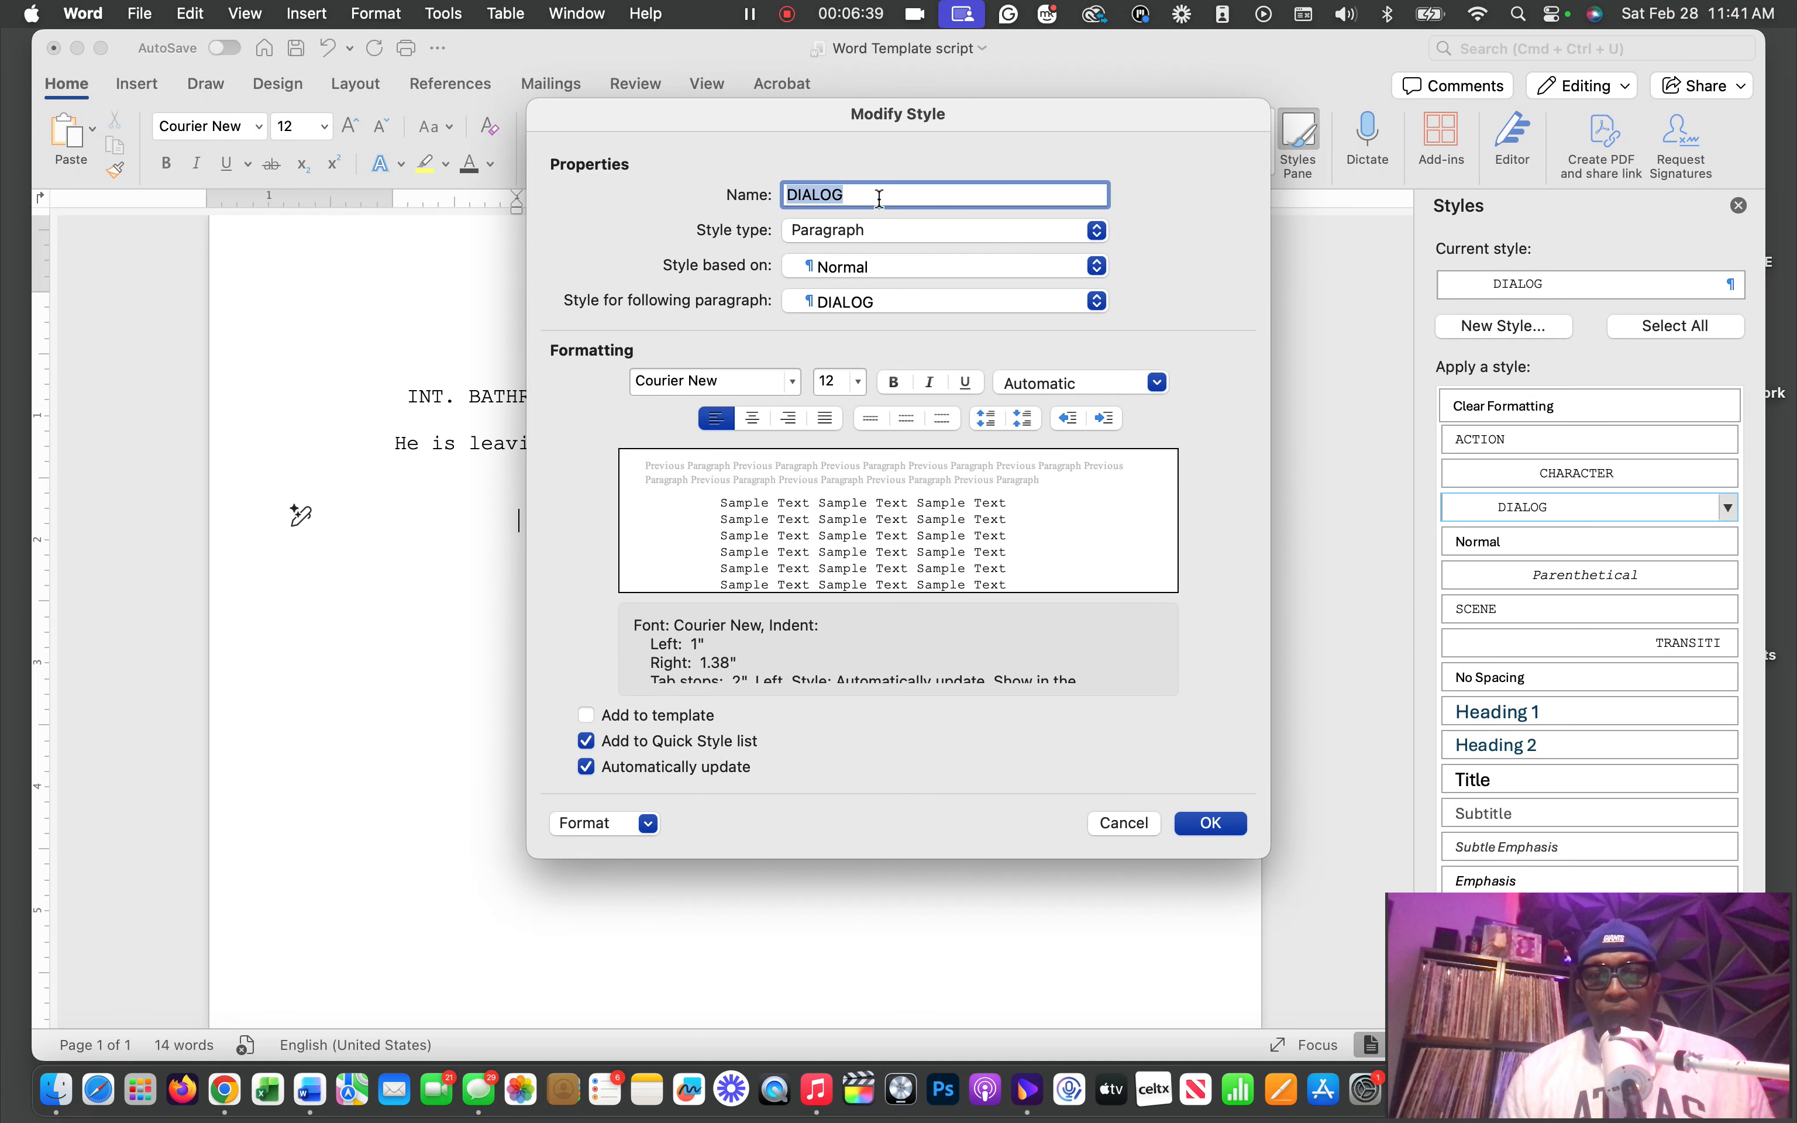
{"action": "left_click", "coordinate": [637, 823]}
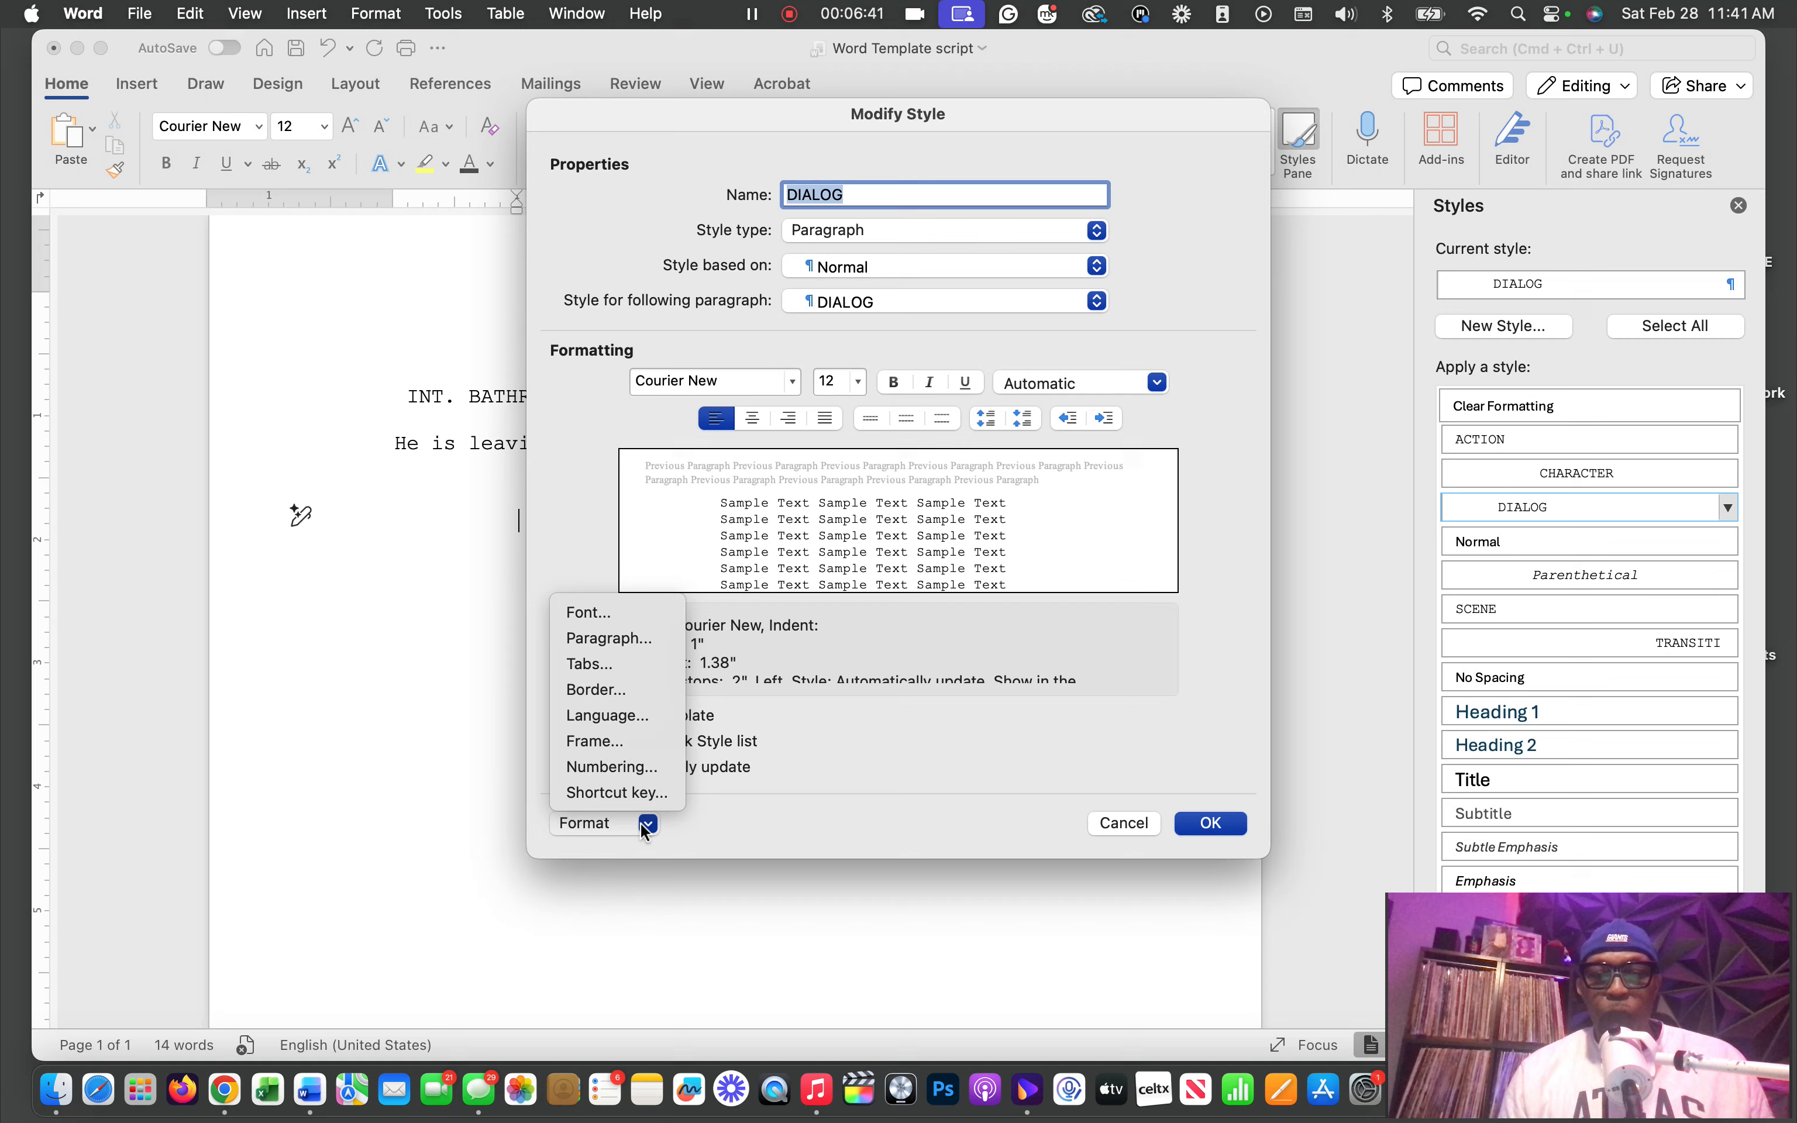
{"action": "left_click", "coordinate": [612, 641]}
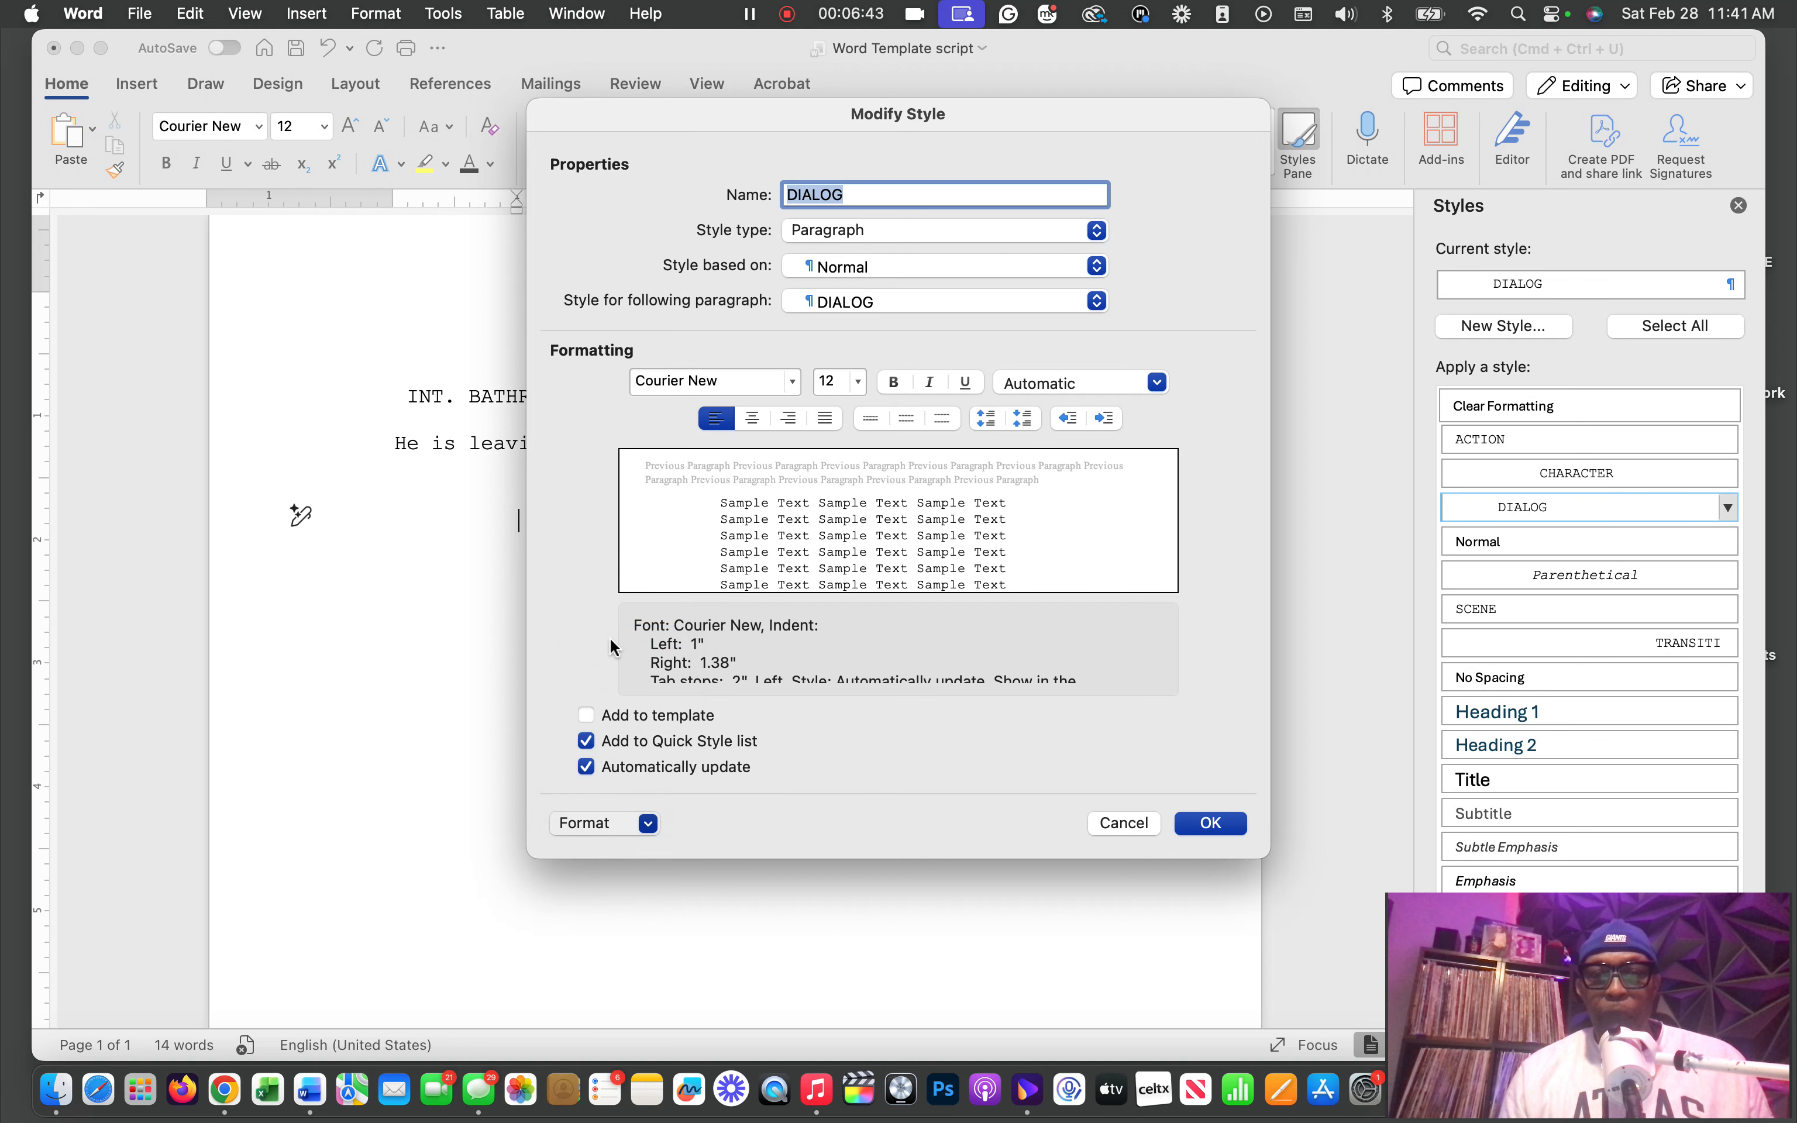
{"action": "left_click_drag", "start_coordinate": [1038, 115], "coordinate": [1419, 118]}
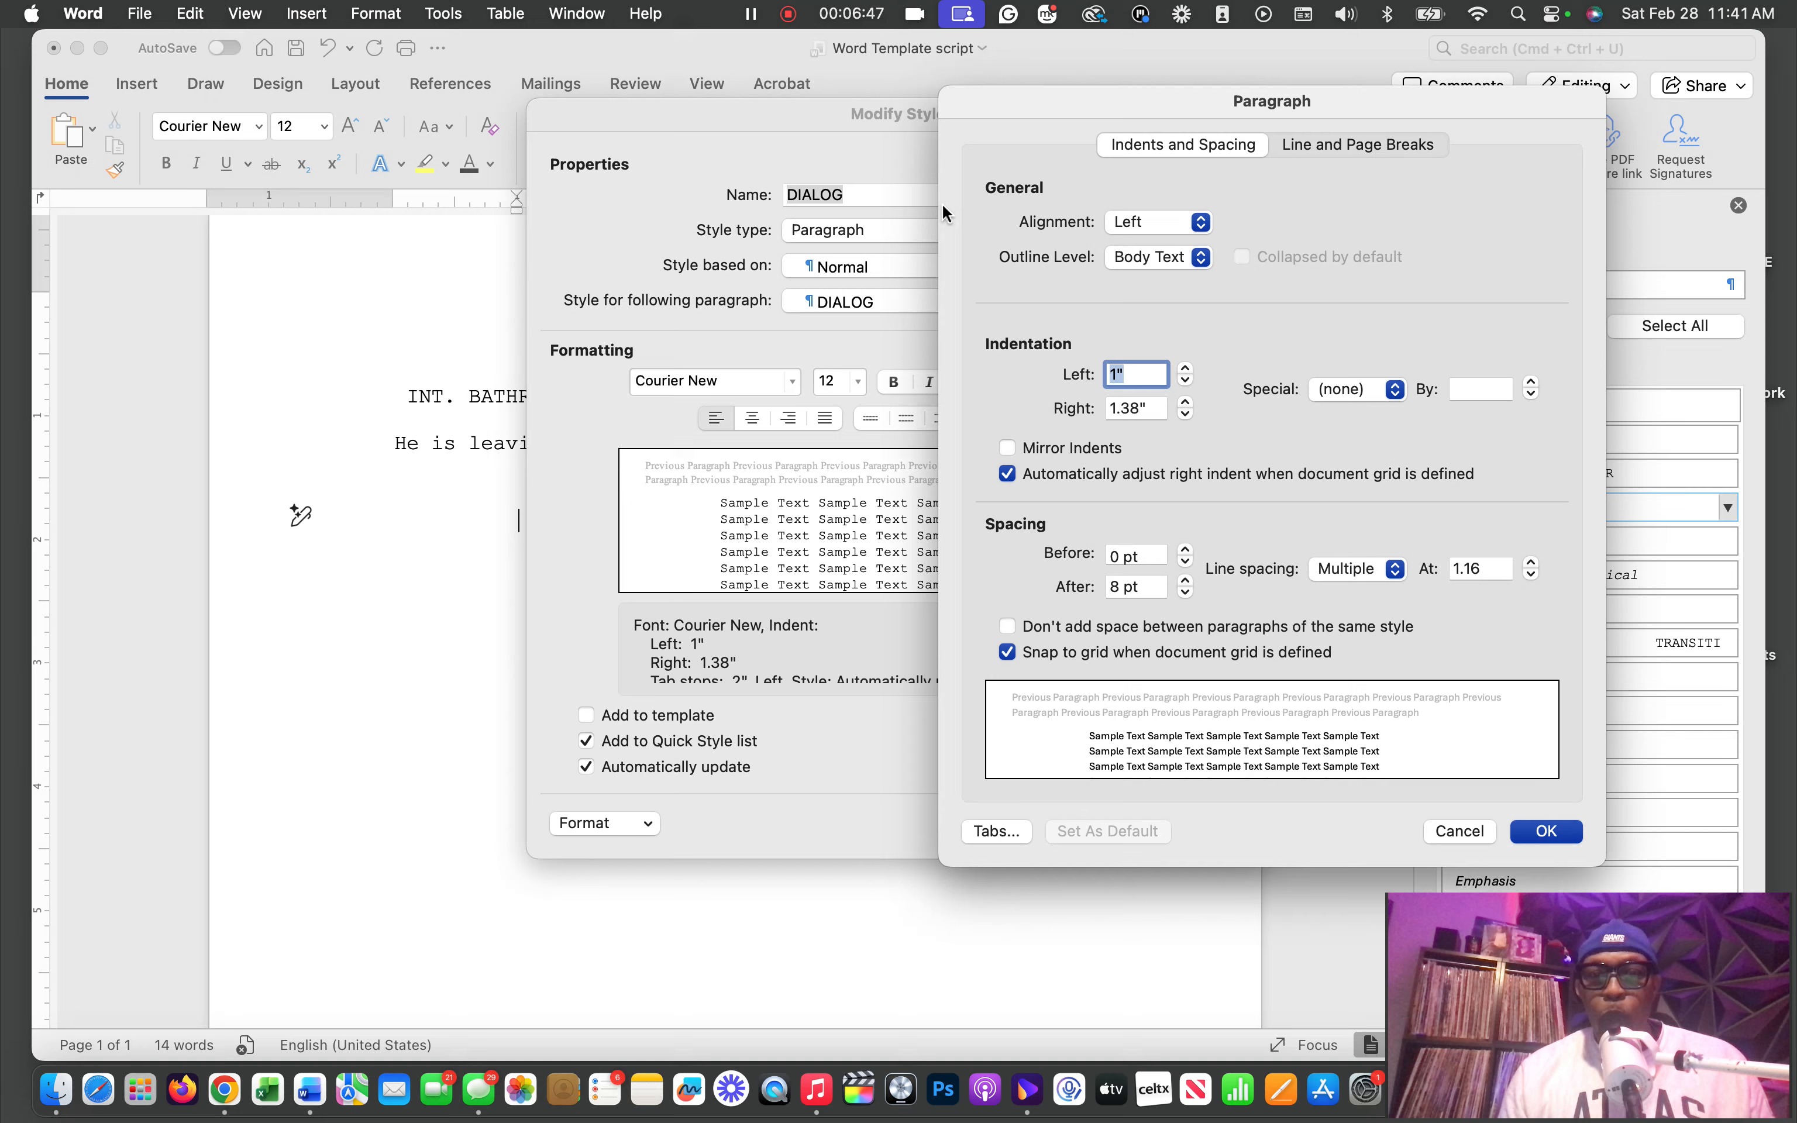
{"action": "left_click_drag", "start_coordinate": [741, 108], "coordinate": [1155, 116]}
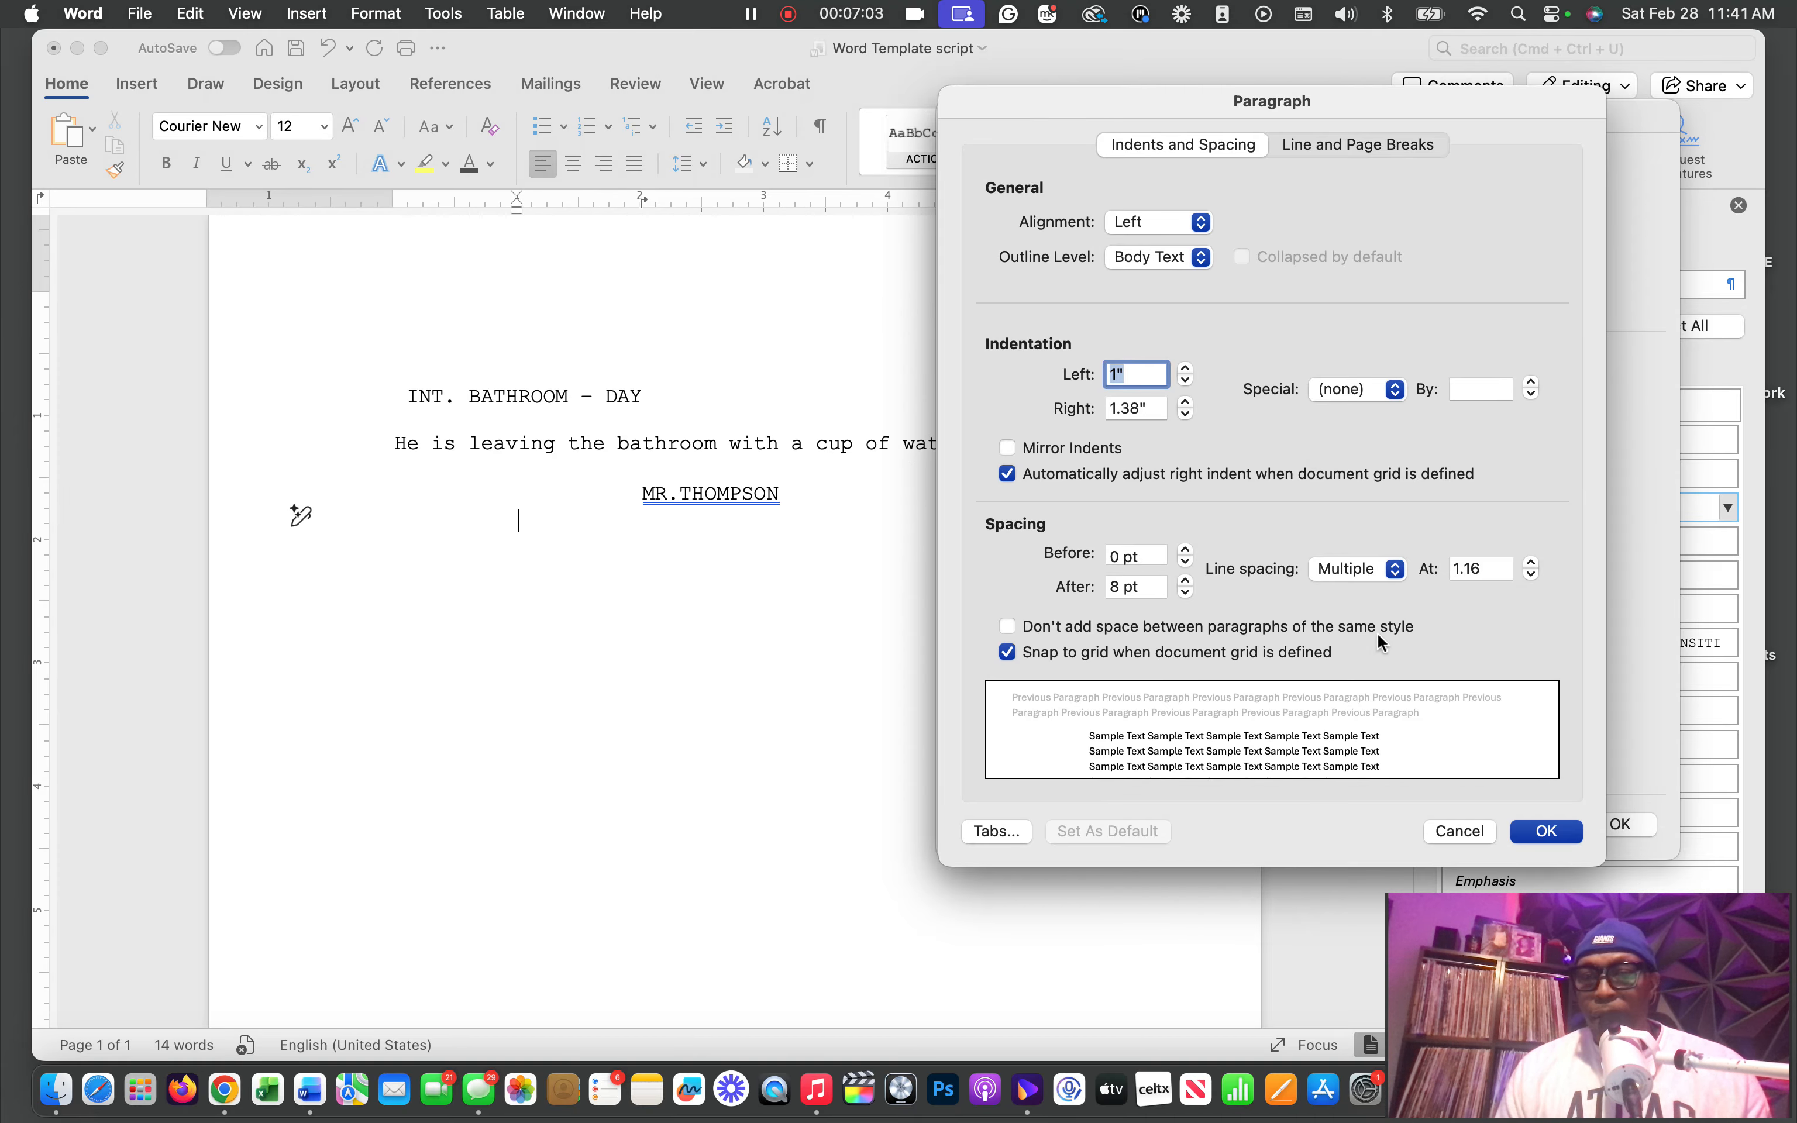
{"action": "left_click", "coordinate": [1546, 832]}
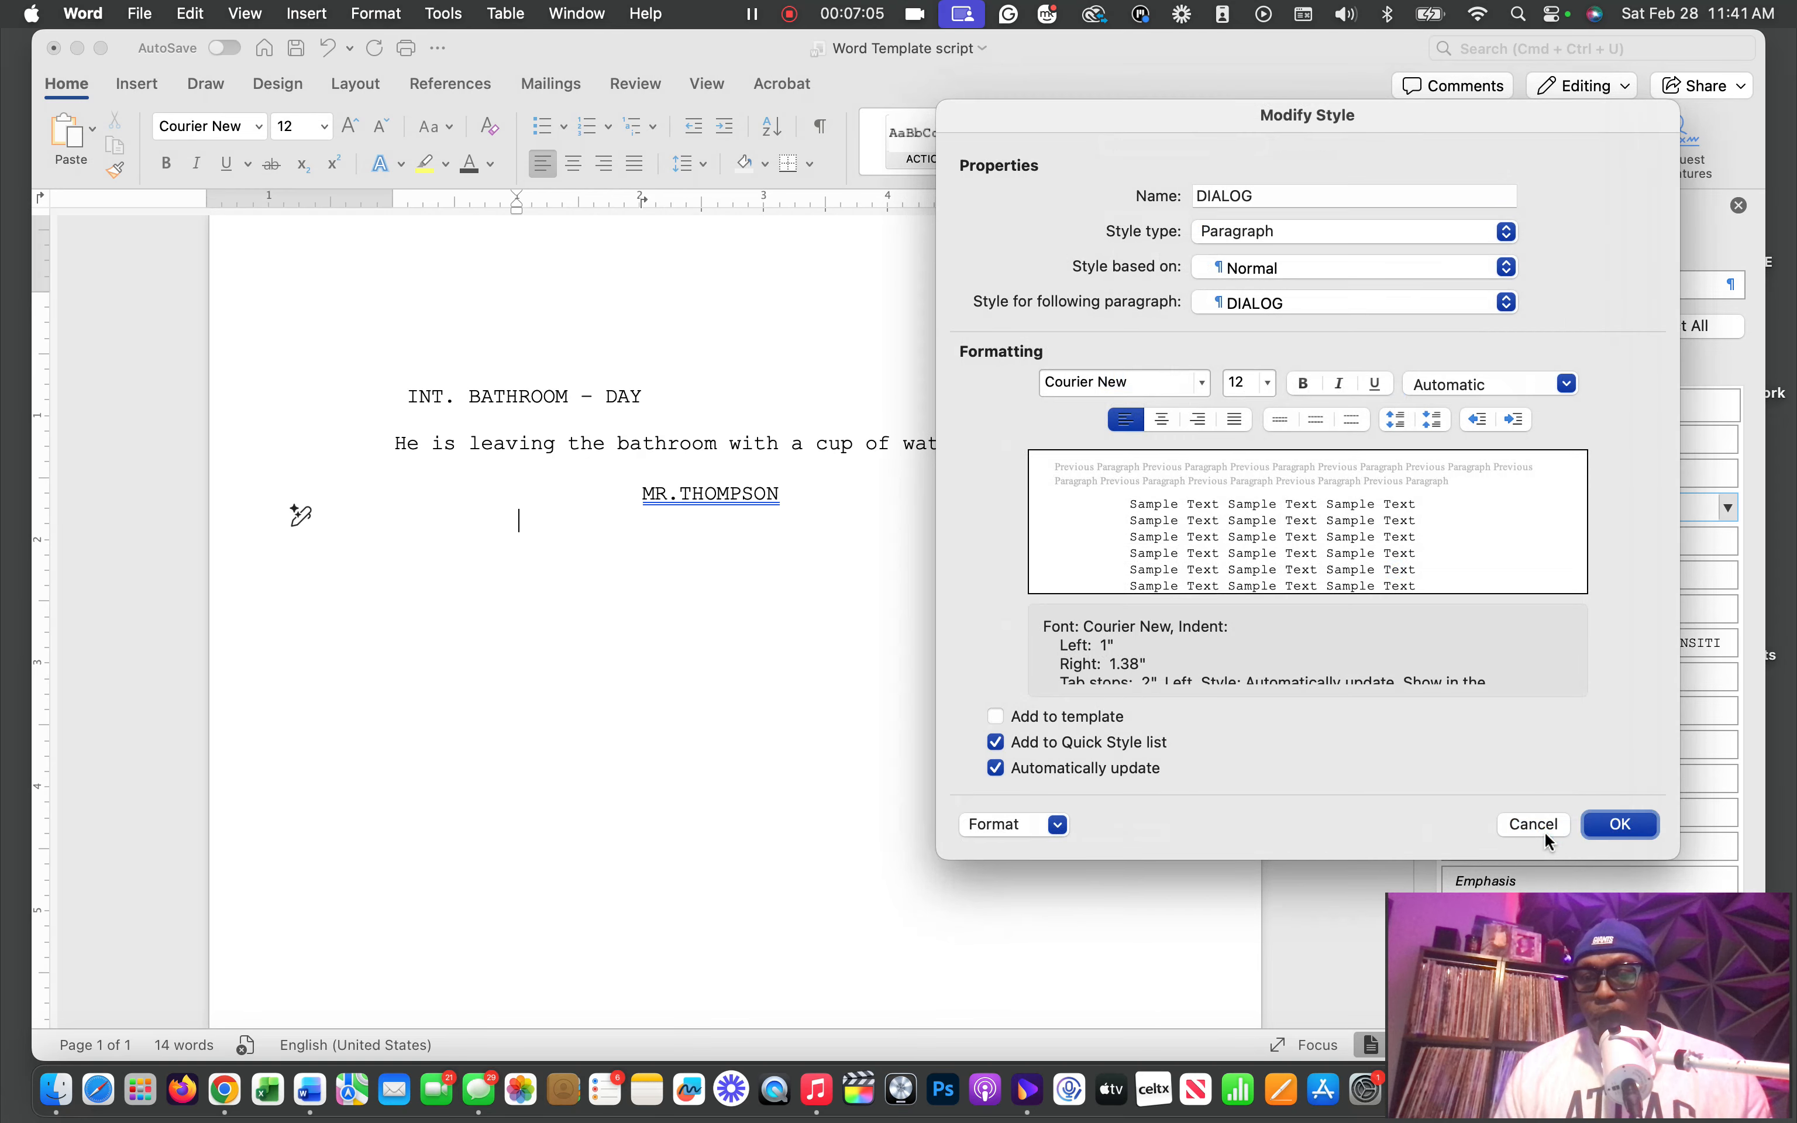
{"action": "left_click", "coordinate": [1618, 826]}
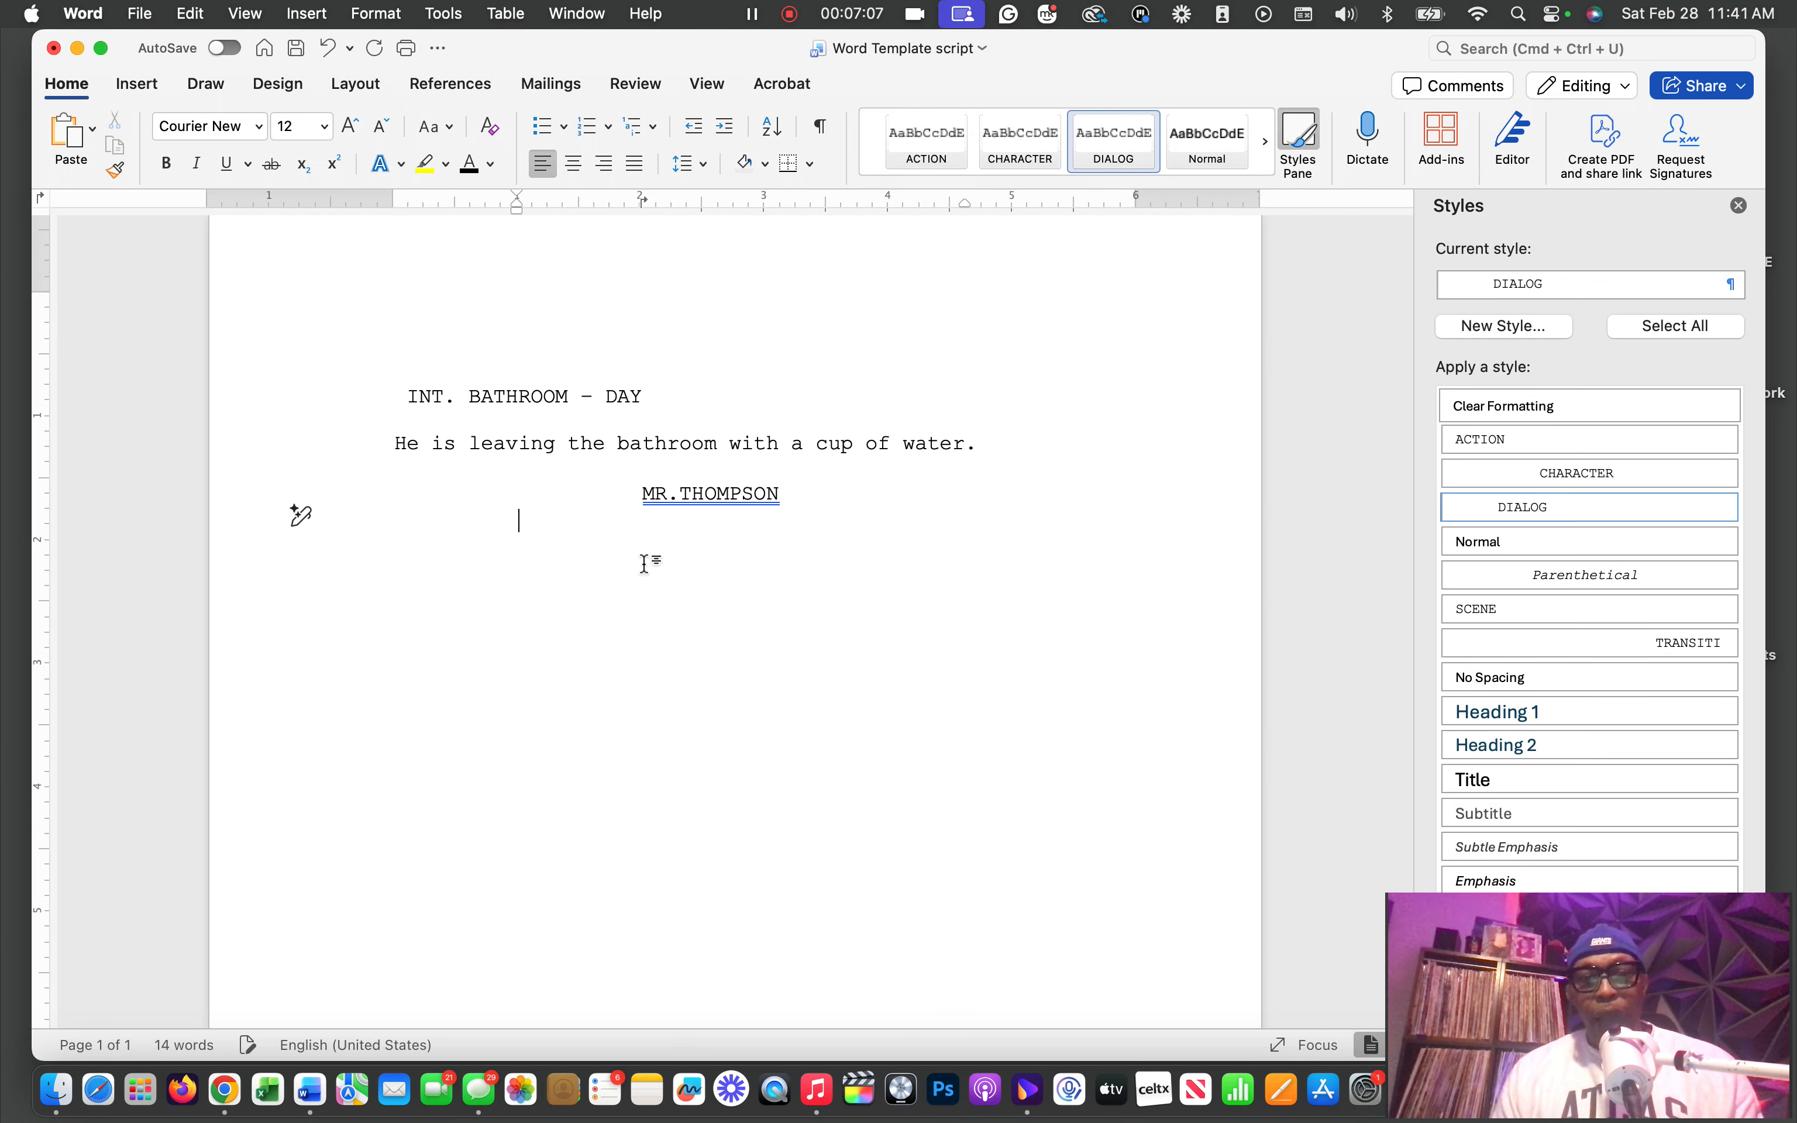
Write the dialogue line "Hello. How are you?" in sentence case below the character name
{"action": "type", "text": "H"}
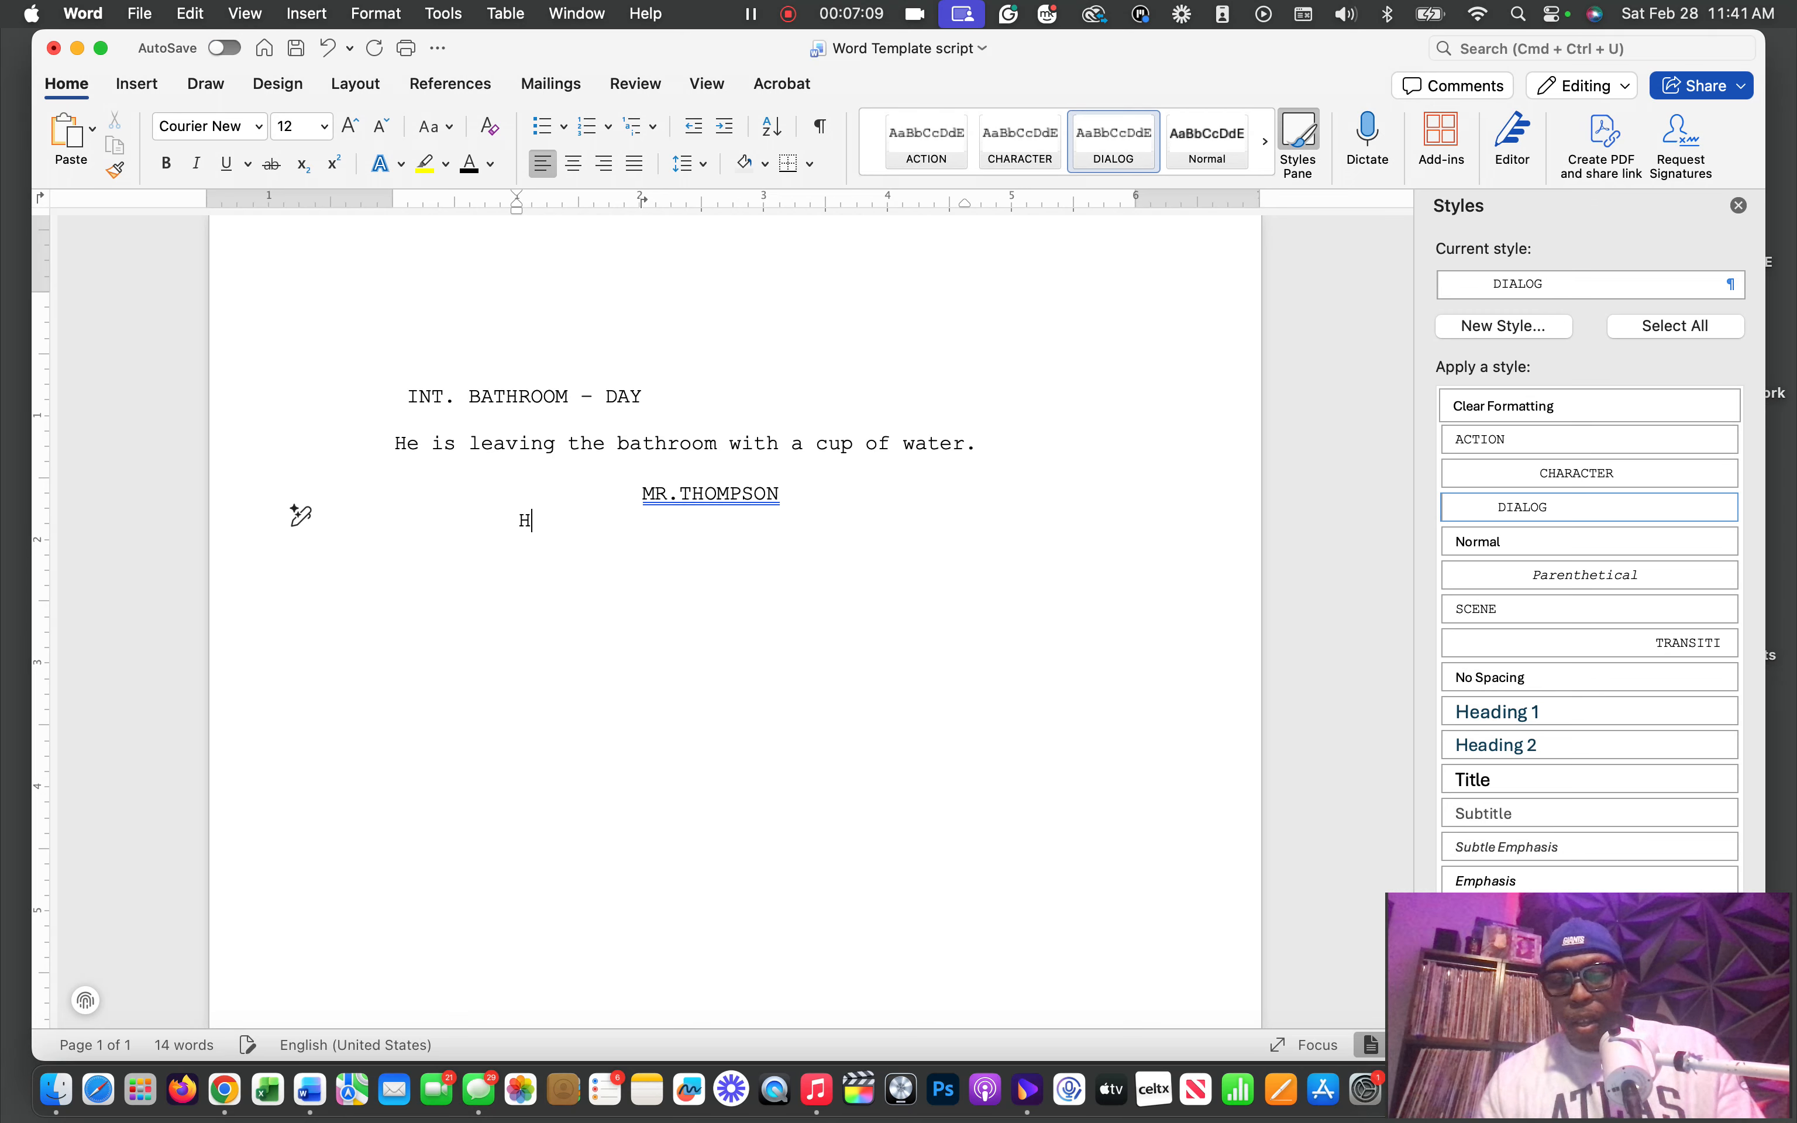
{"action": "type", "text": "ELLO"}
{"action": "key", "text": "BackSpace"}
{"action": "key", "text": "BackSpace"}
{"action": "key", "text": "BackSpace"}
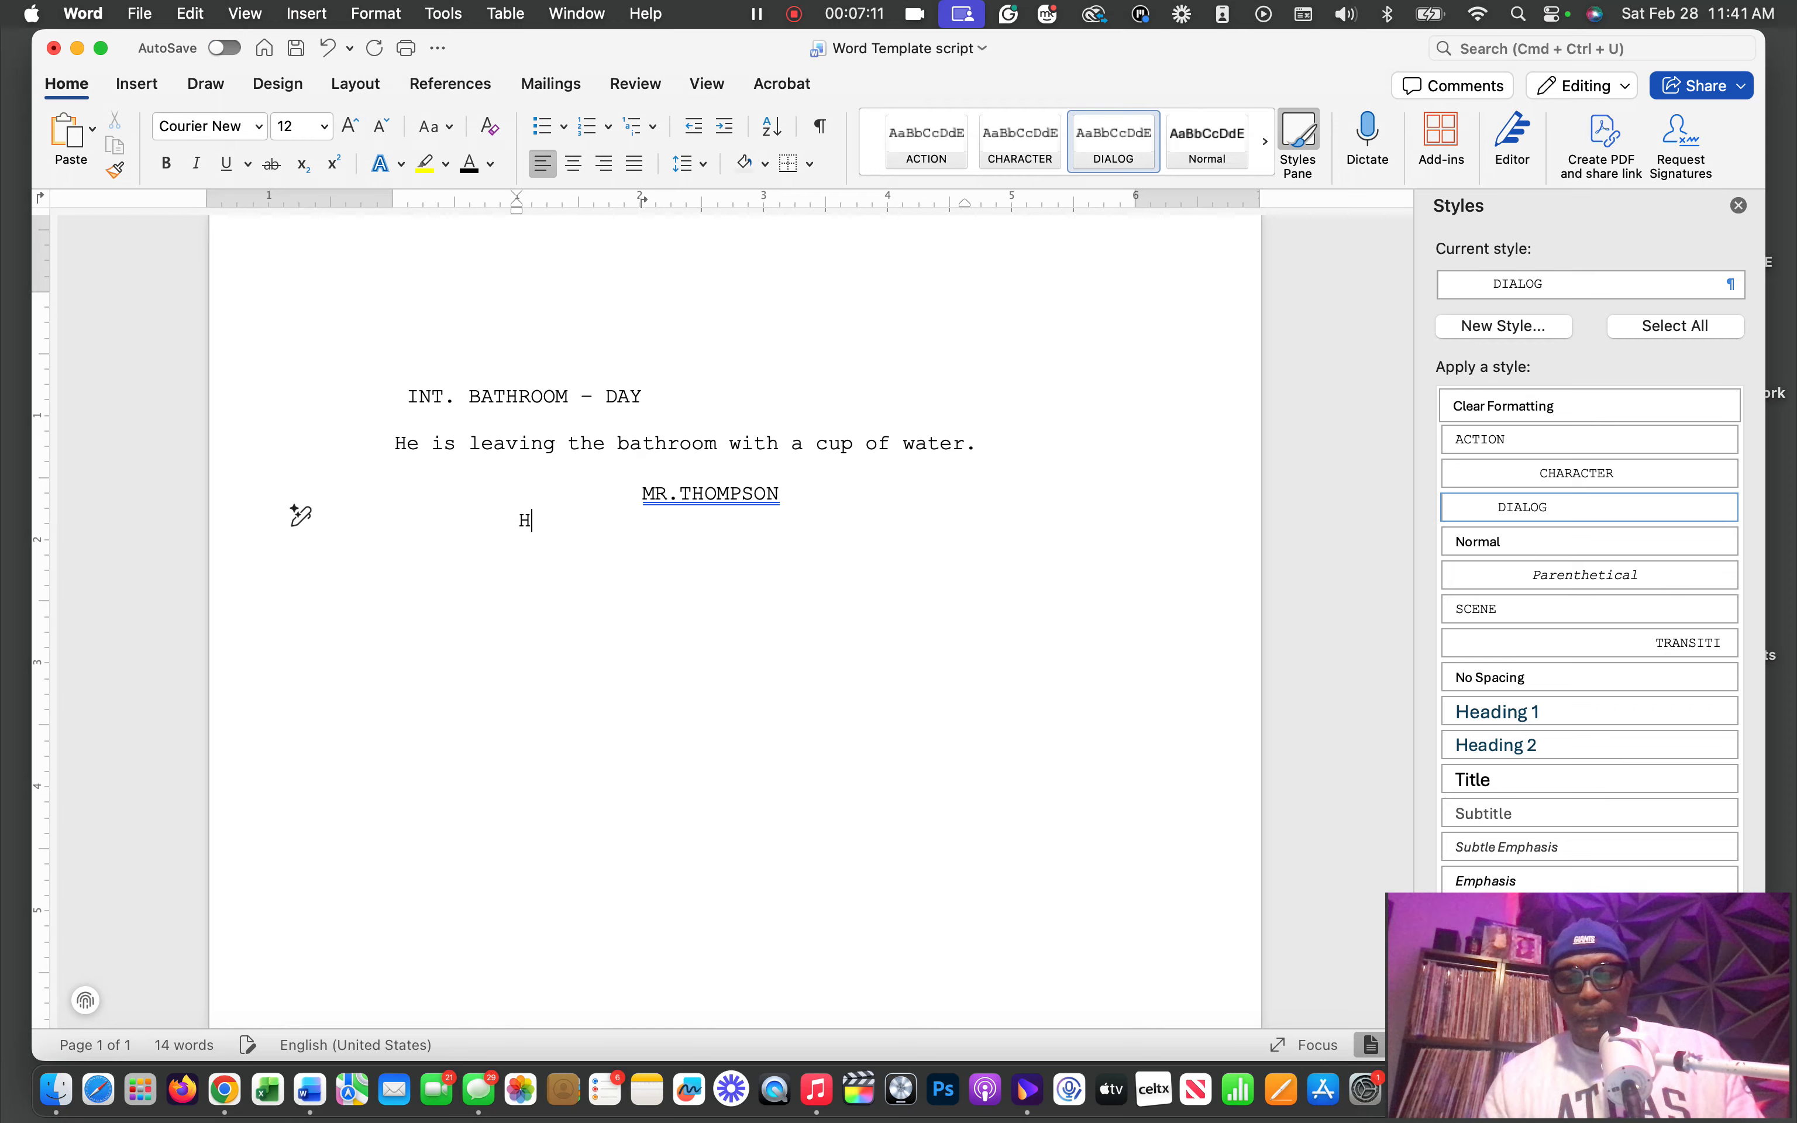
{"action": "type", "text": "ELLO"}
{"action": "key", "text": "BackSpace"}
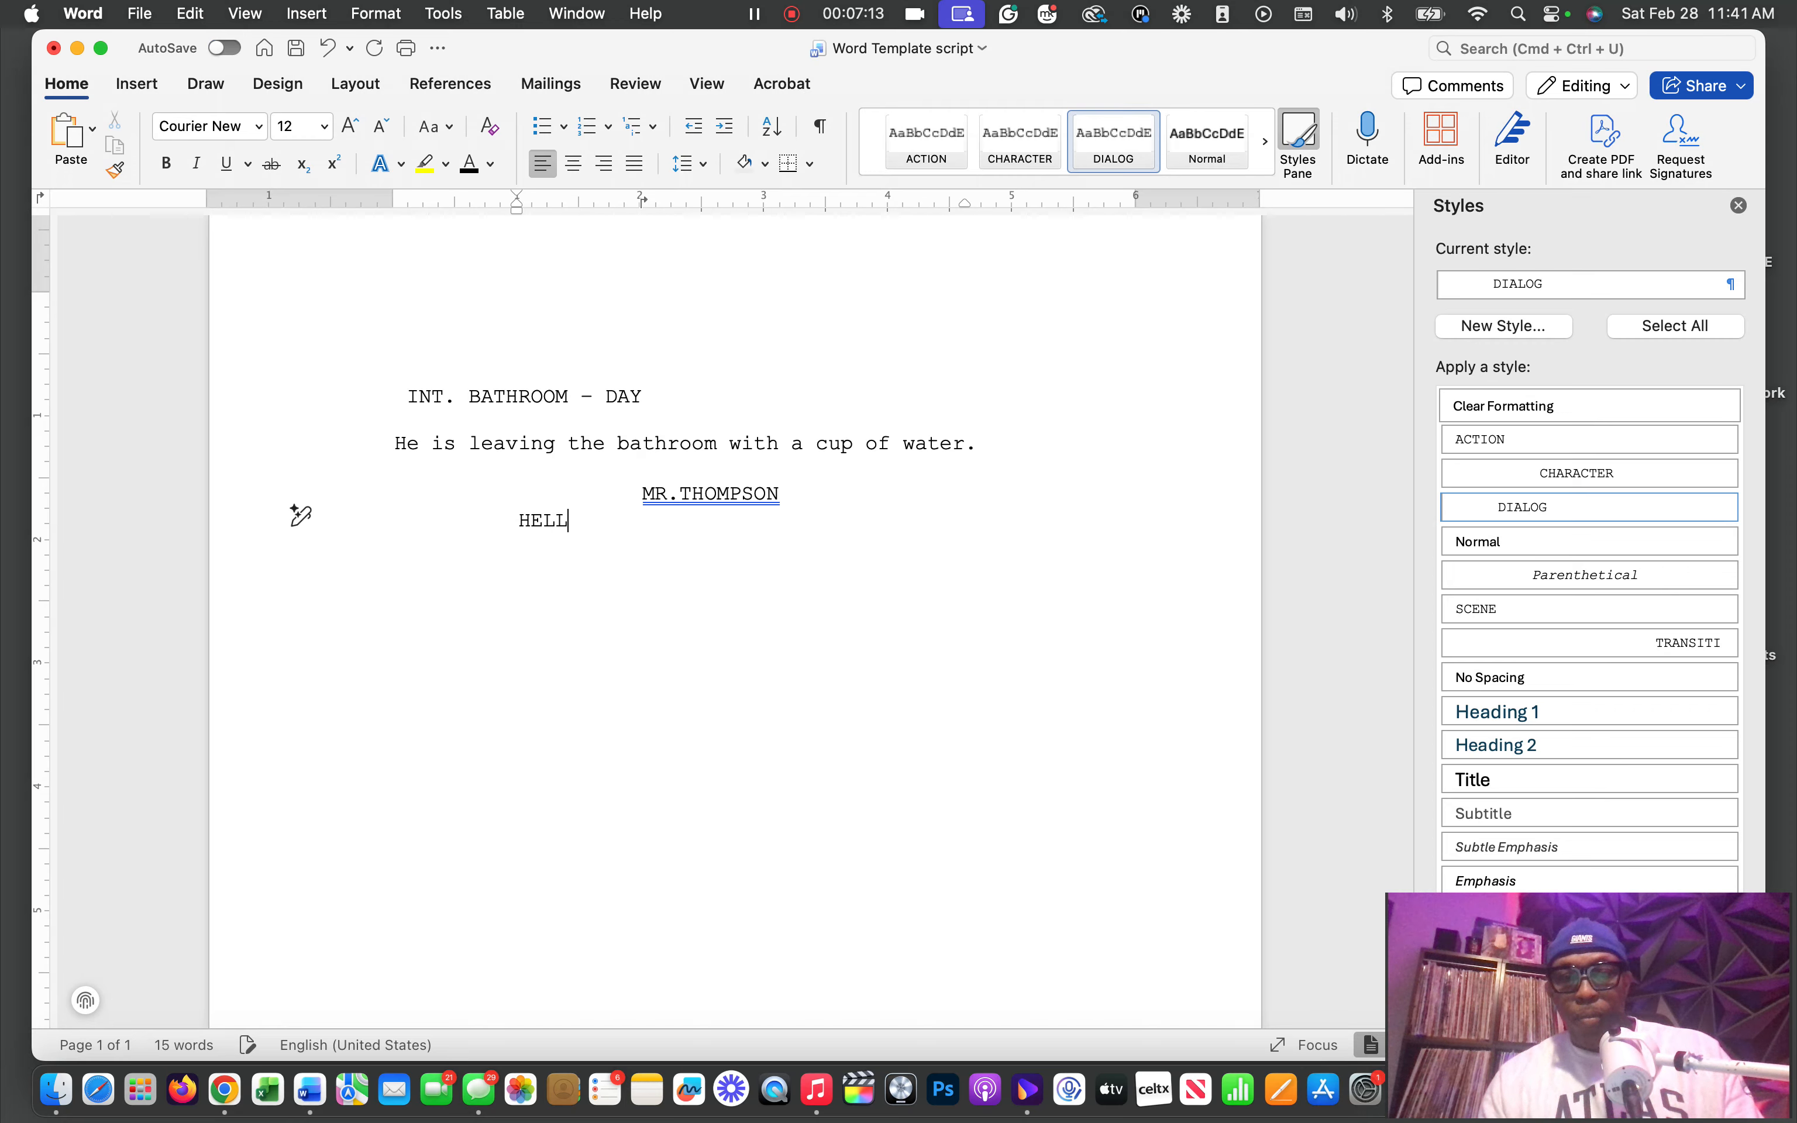
{"action": "key", "text": "BackSpace"}
{"action": "key", "text": "BackSpace"}
{"action": "key", "text": "BackSpace"}
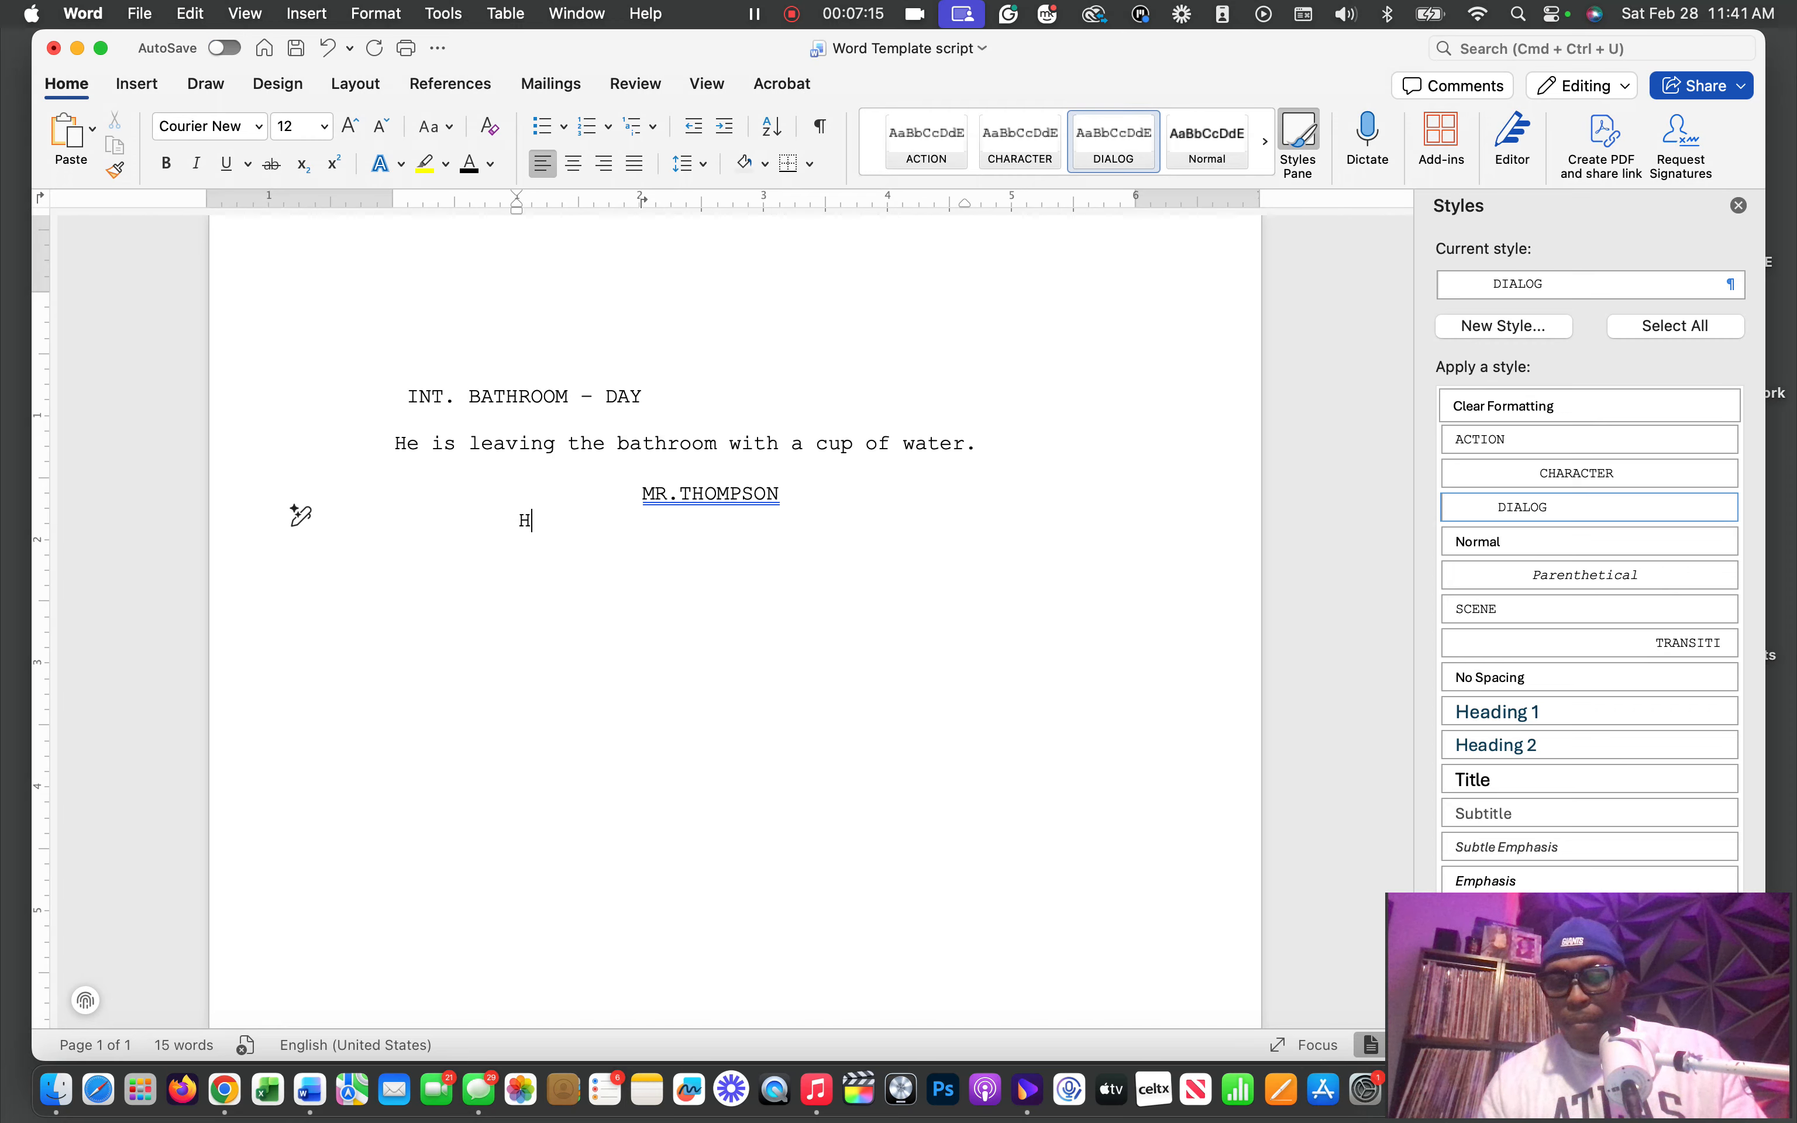
{"action": "type", "text": "ello"}
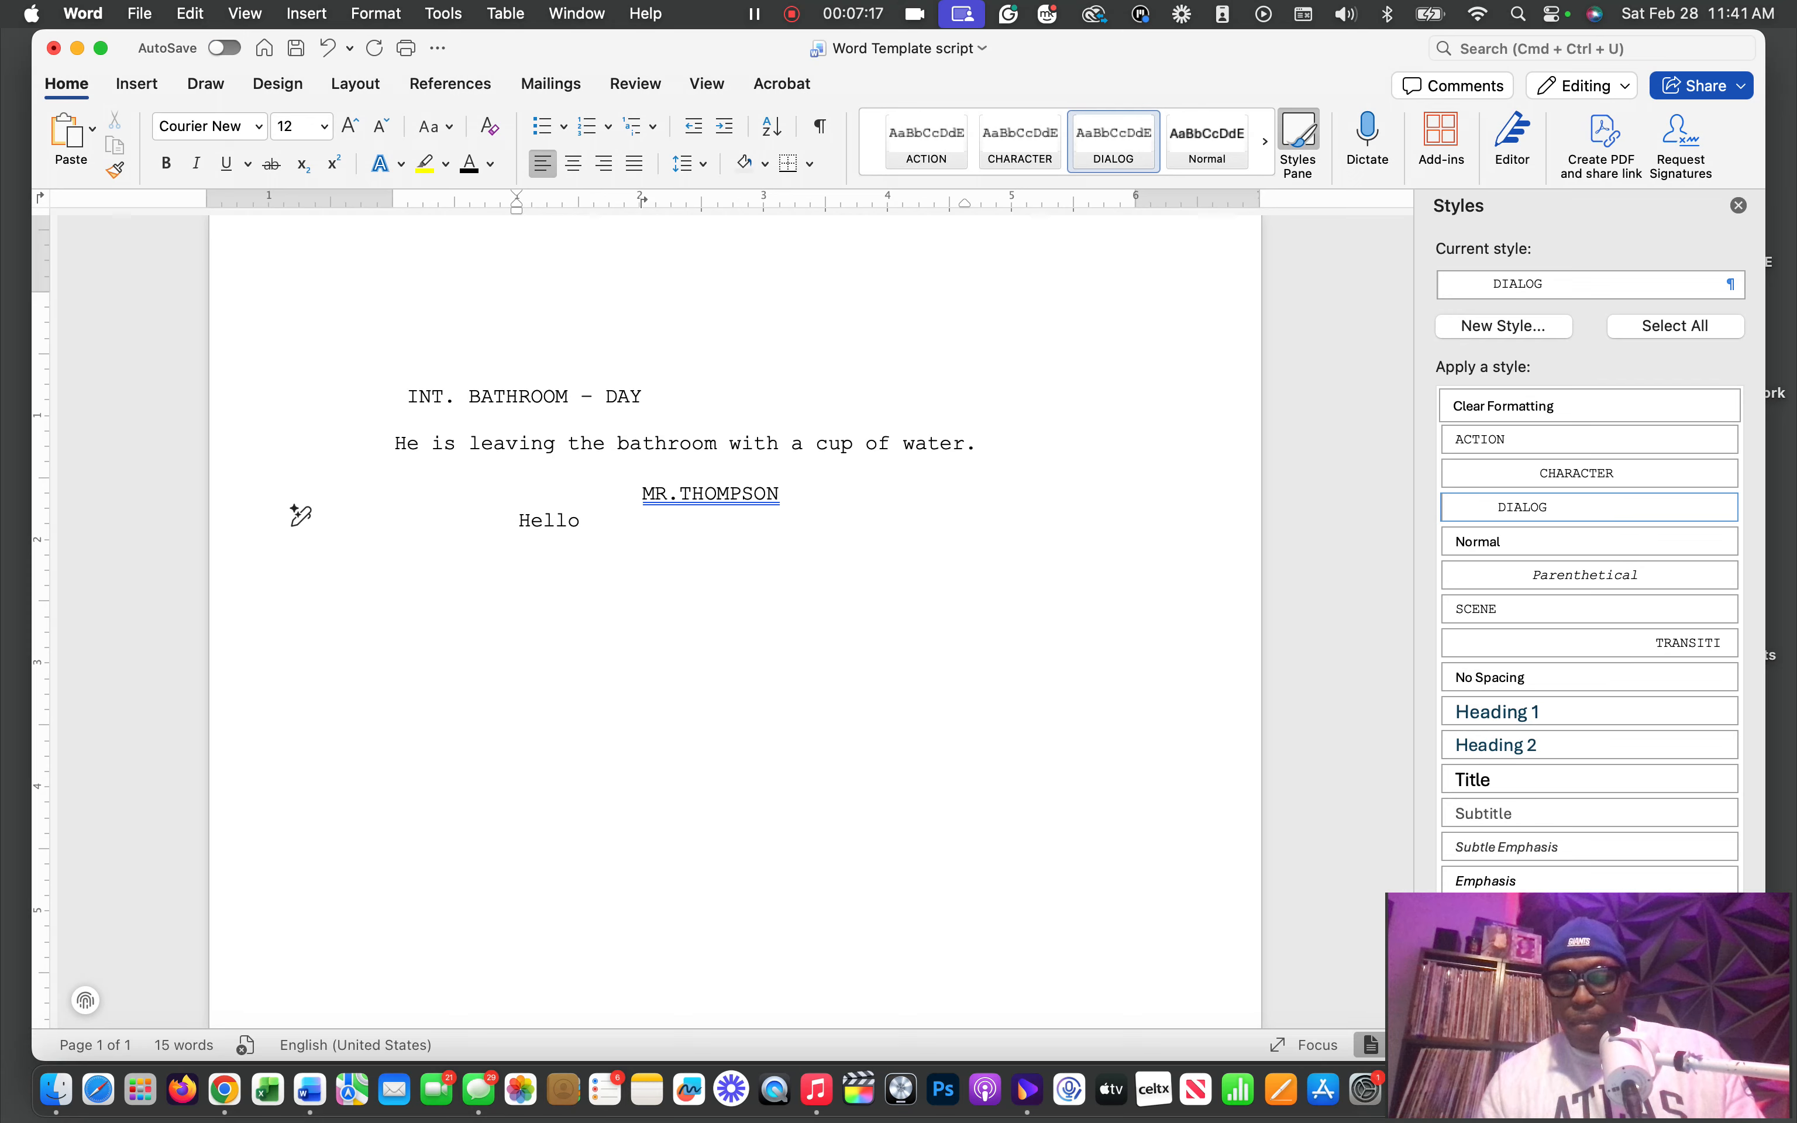
{"action": "type", "text": ". How are"}
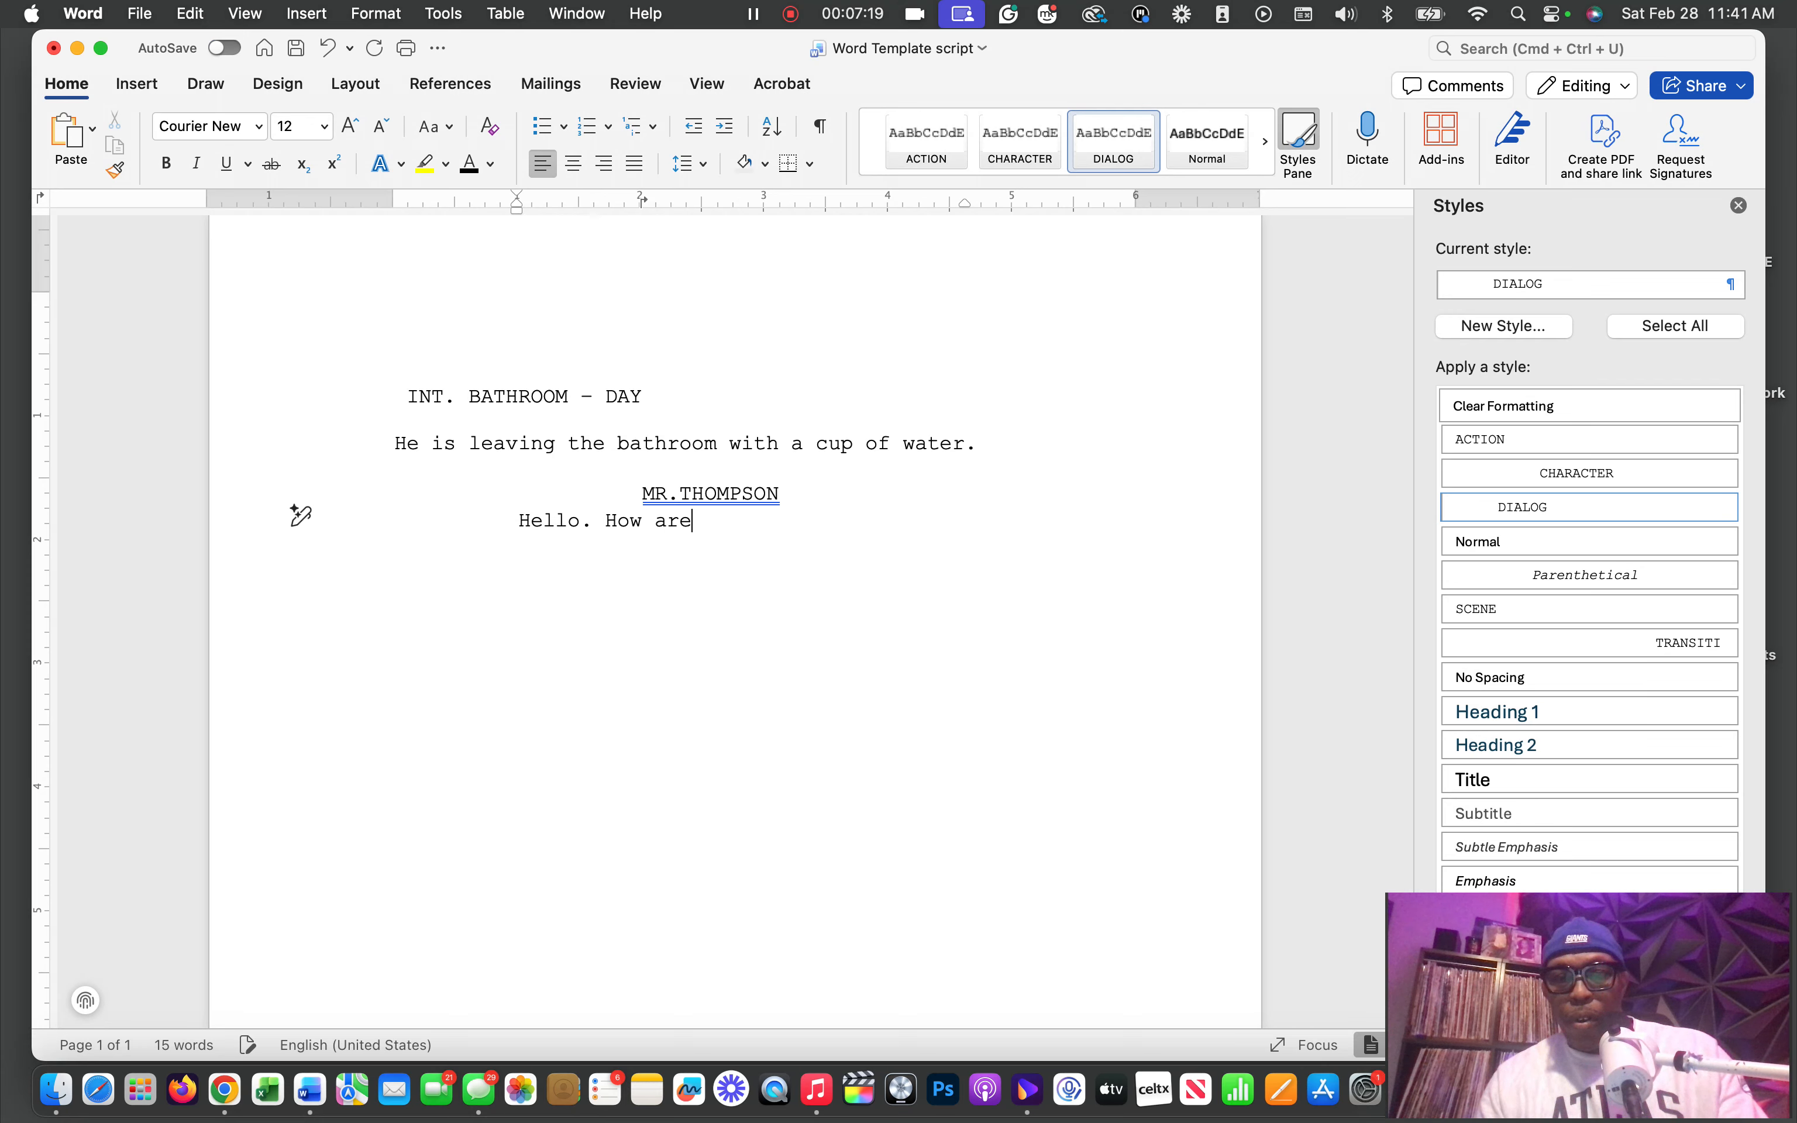
{"action": "type", "text": " you?"}
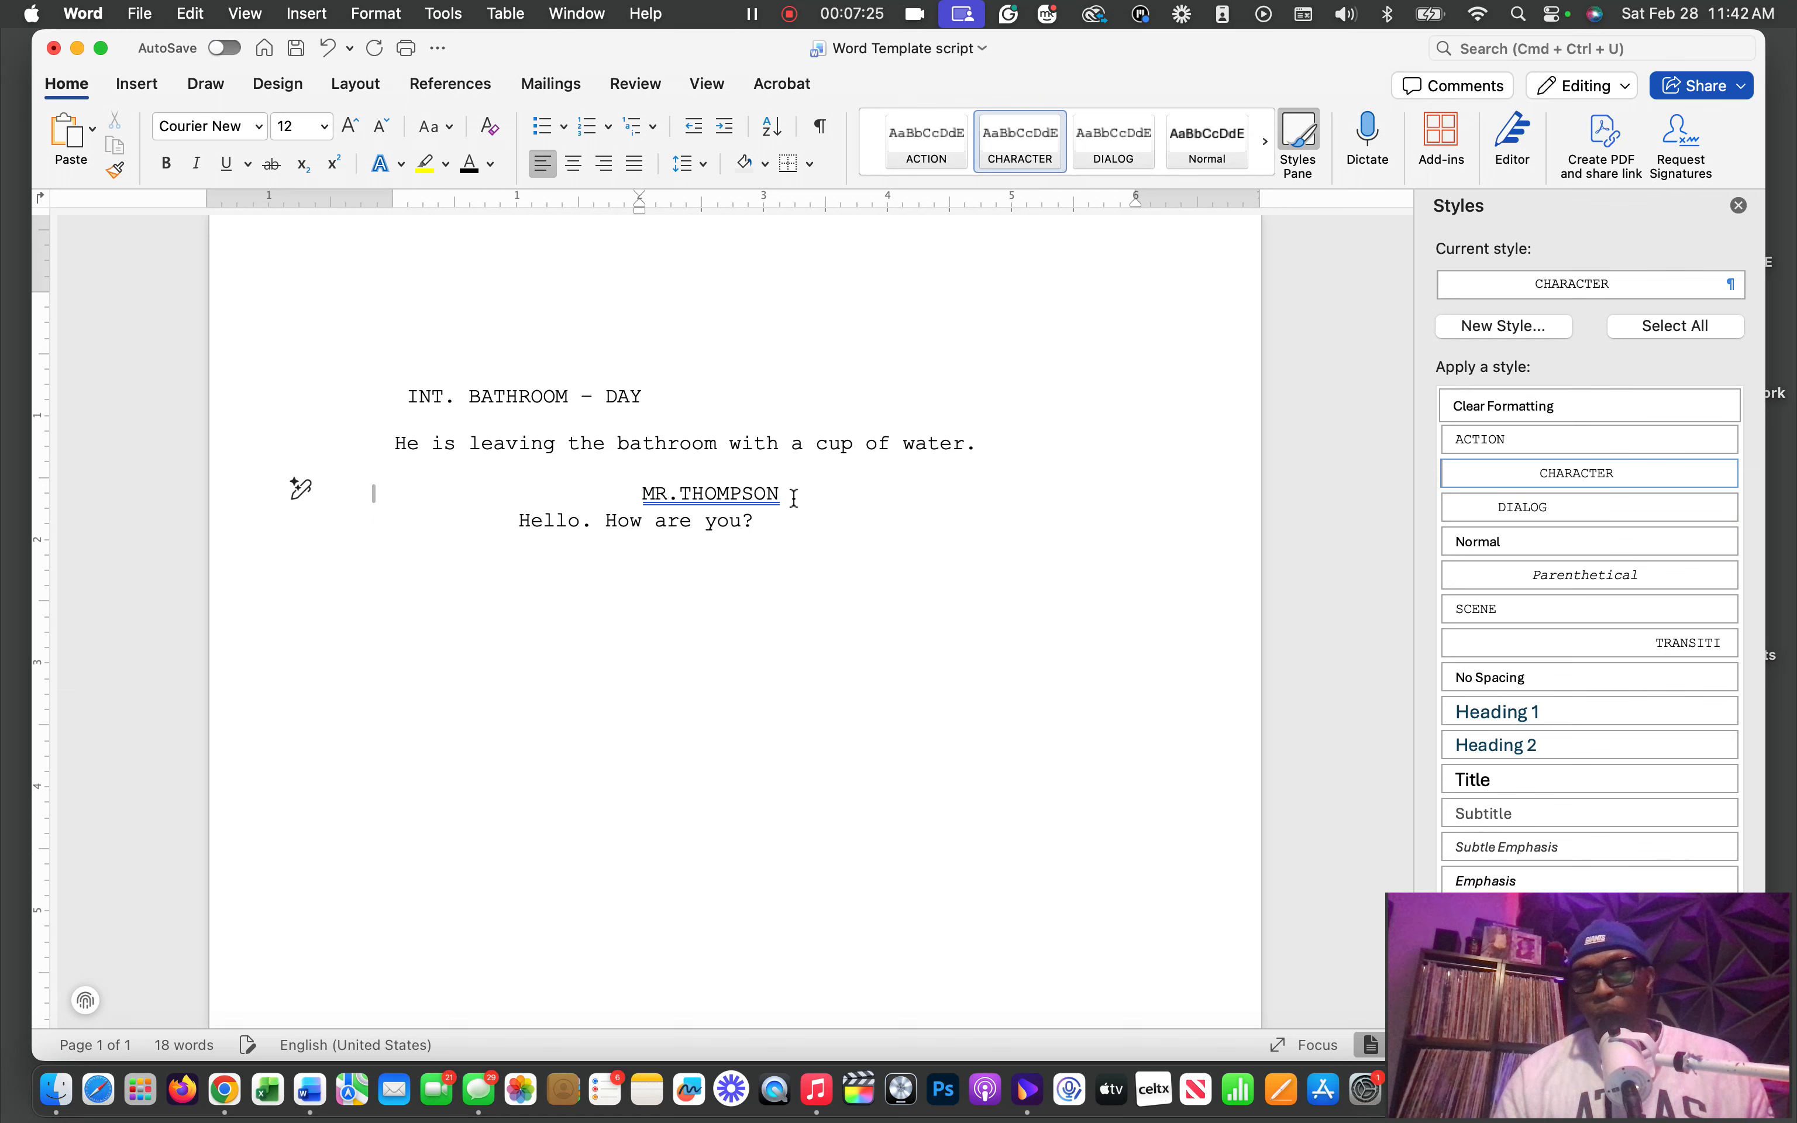
Insert a Parenthetical-style line between the character name and the dialogue, then review and accept that style's definition and paragraph settings
{"action": "key", "text": "Return"}
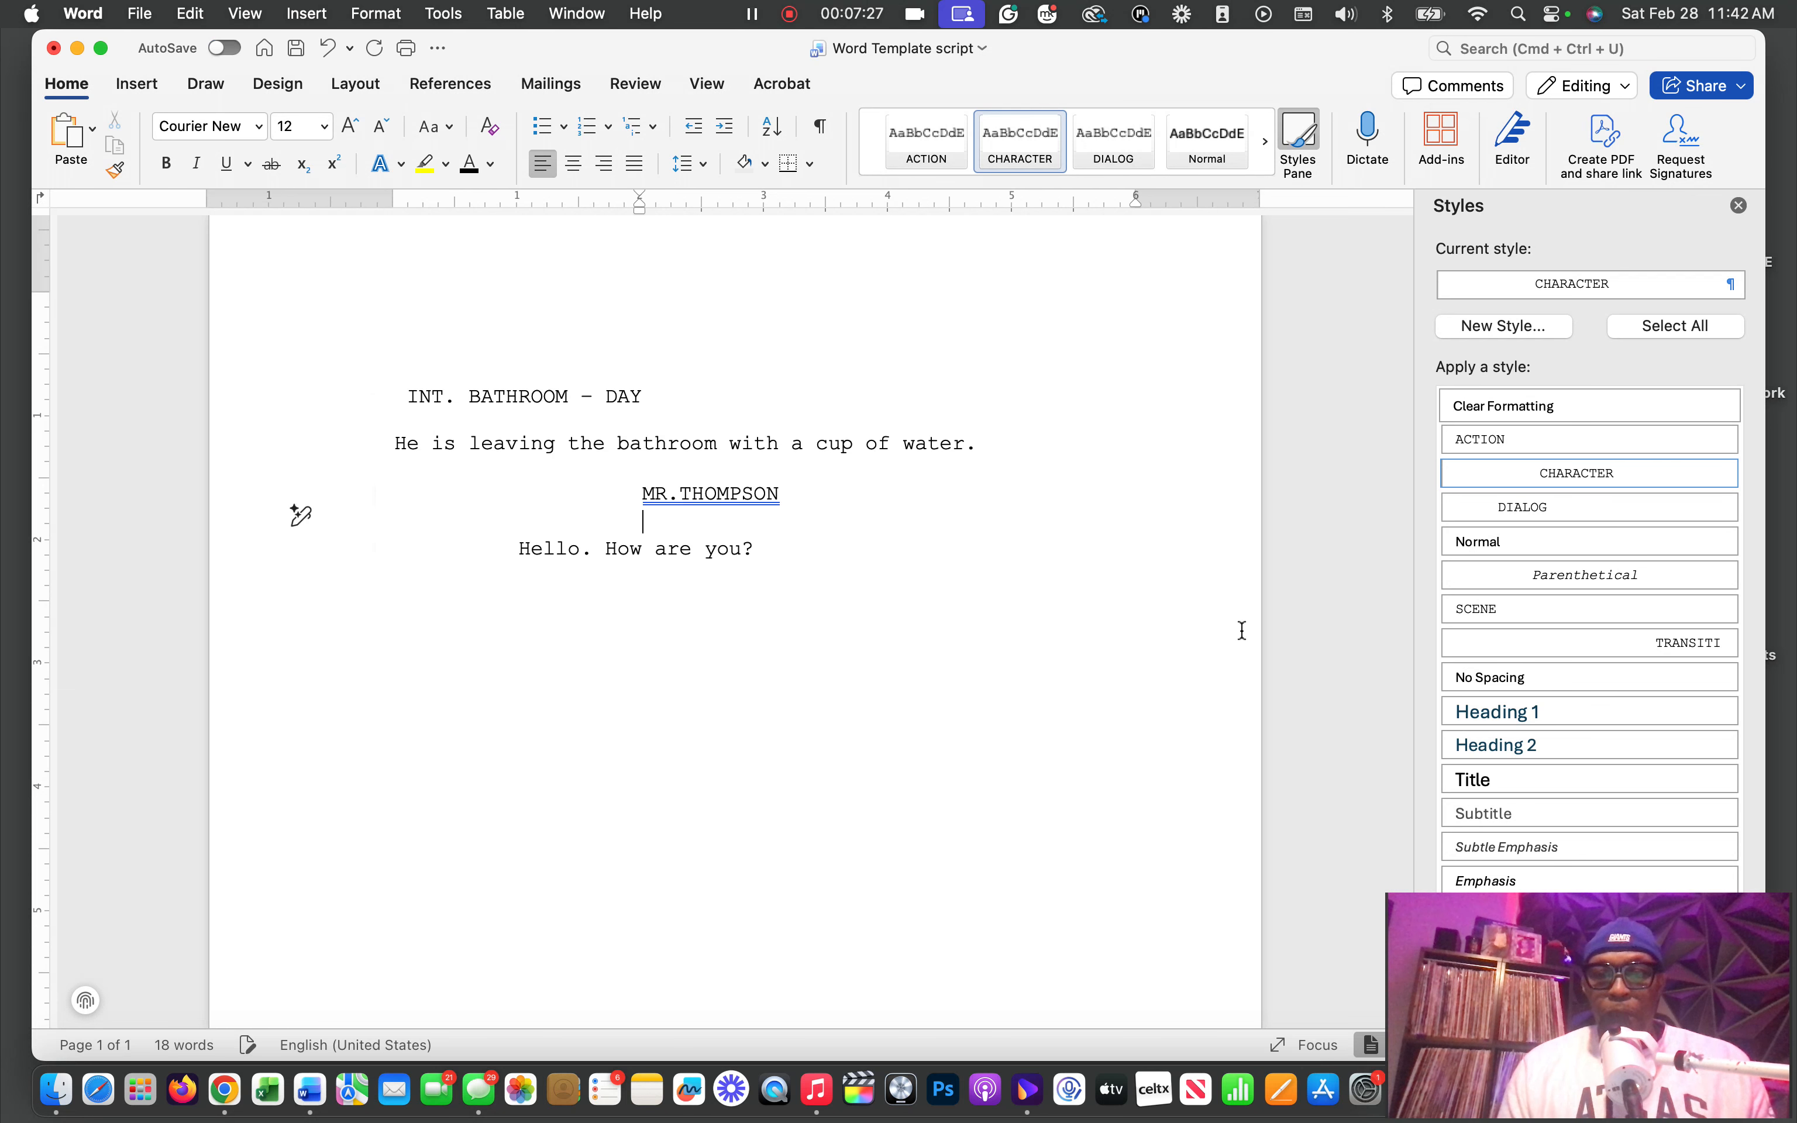
{"action": "left_click", "coordinate": [1623, 574]}
{"action": "left_click", "coordinate": [1728, 576]}
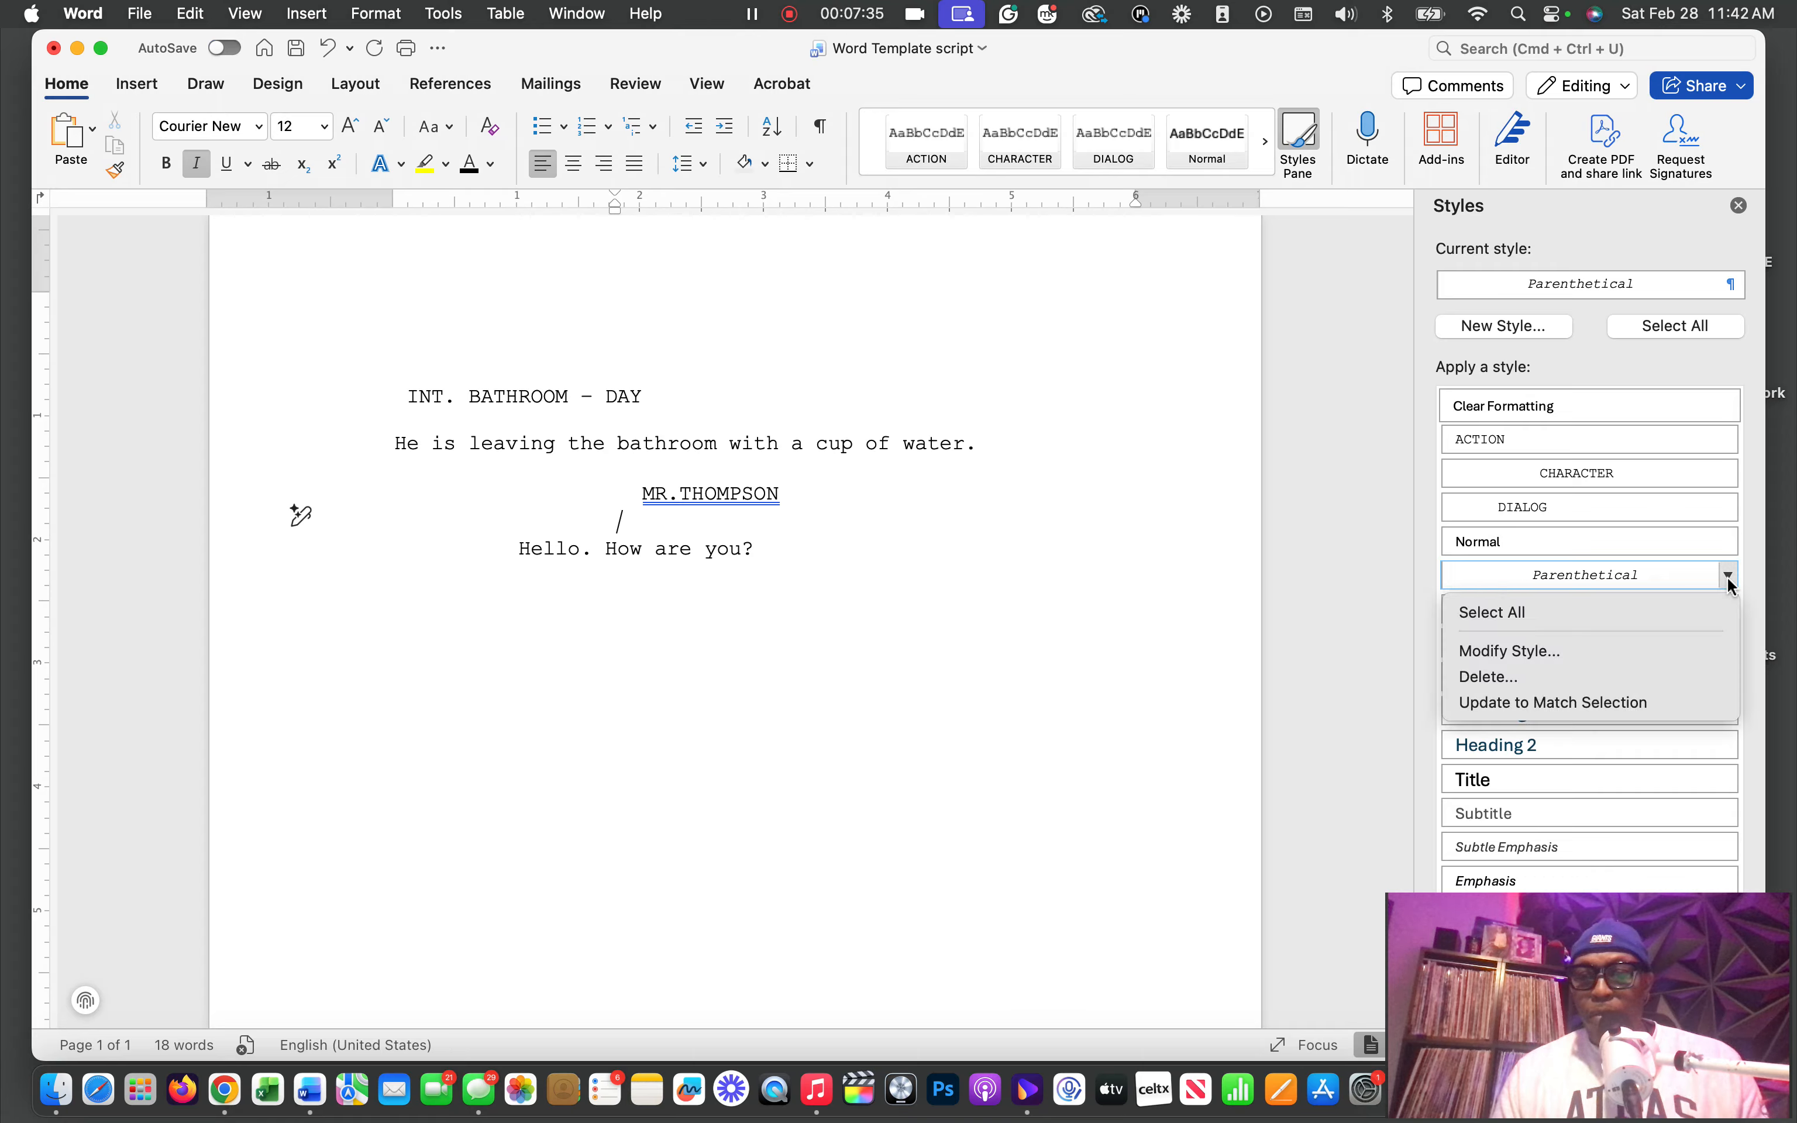
{"action": "left_click", "coordinate": [1588, 652]}
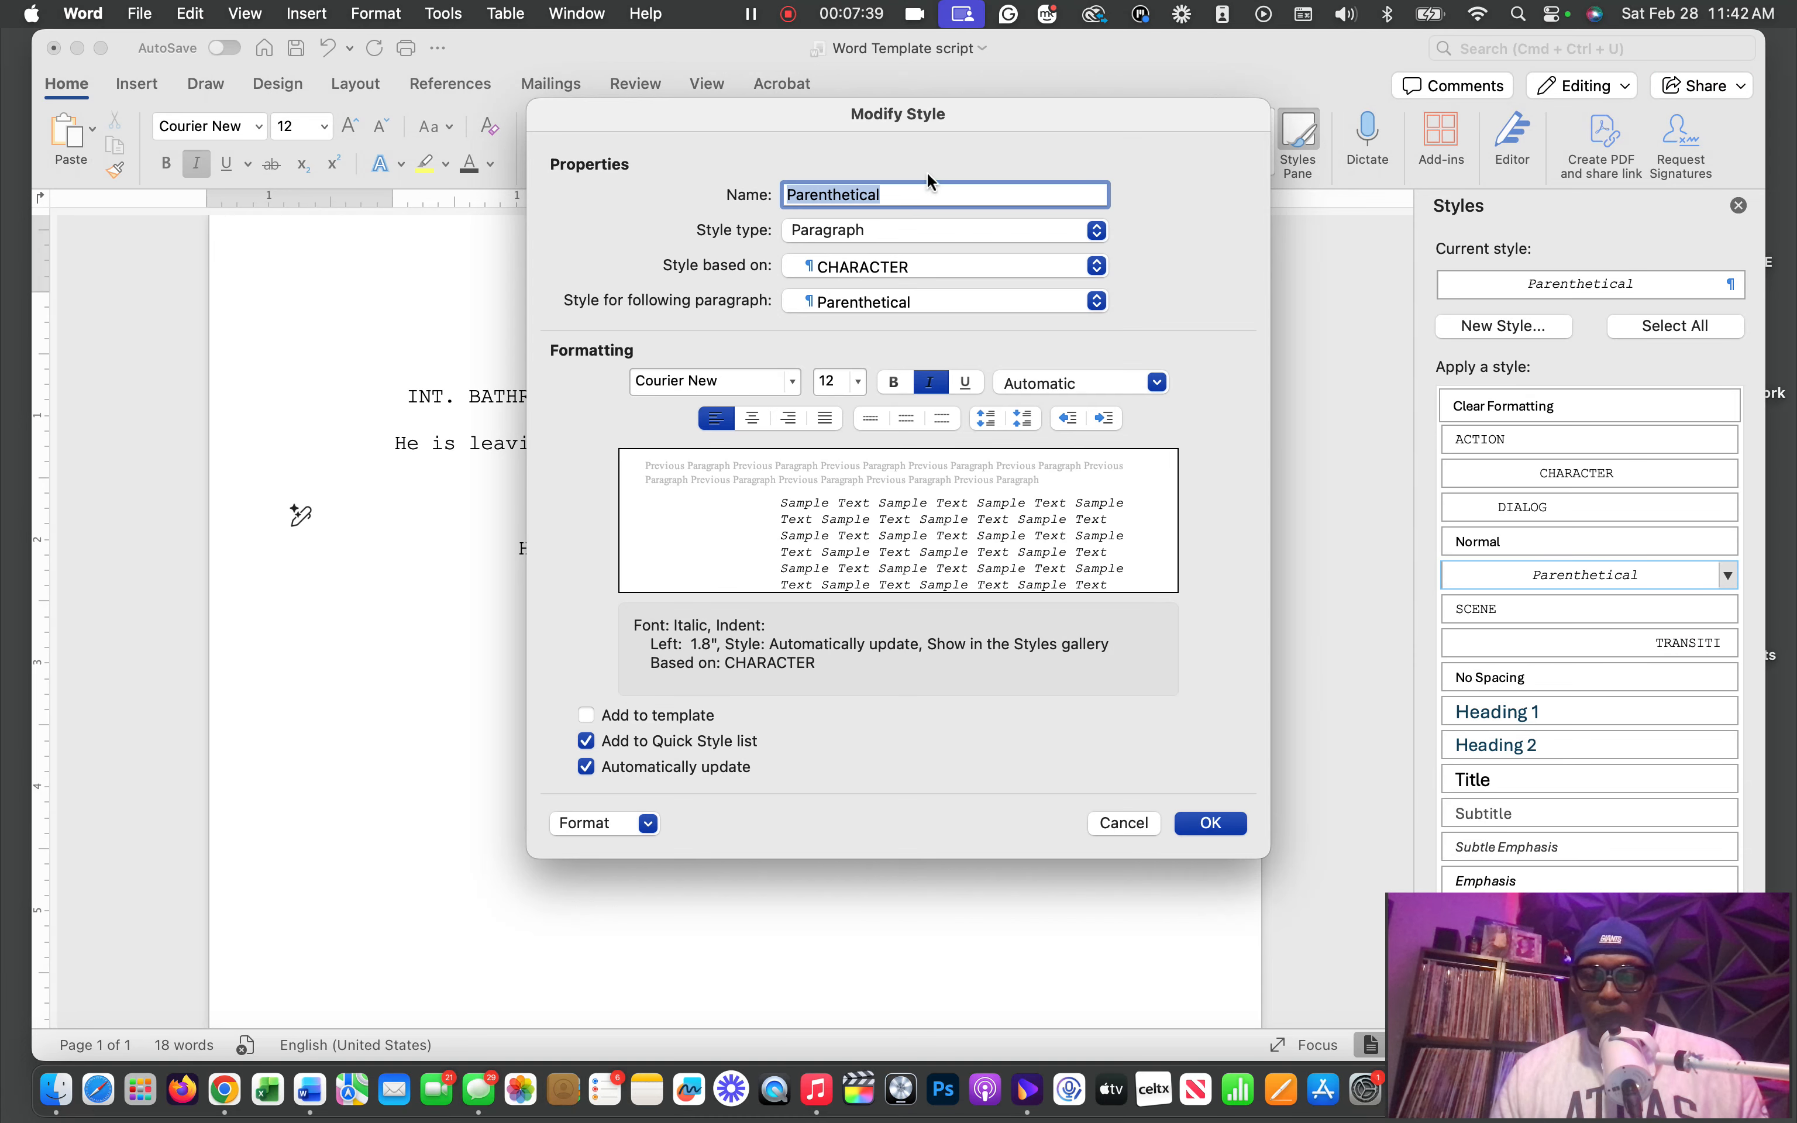
{"action": "left_click", "coordinate": [644, 832]}
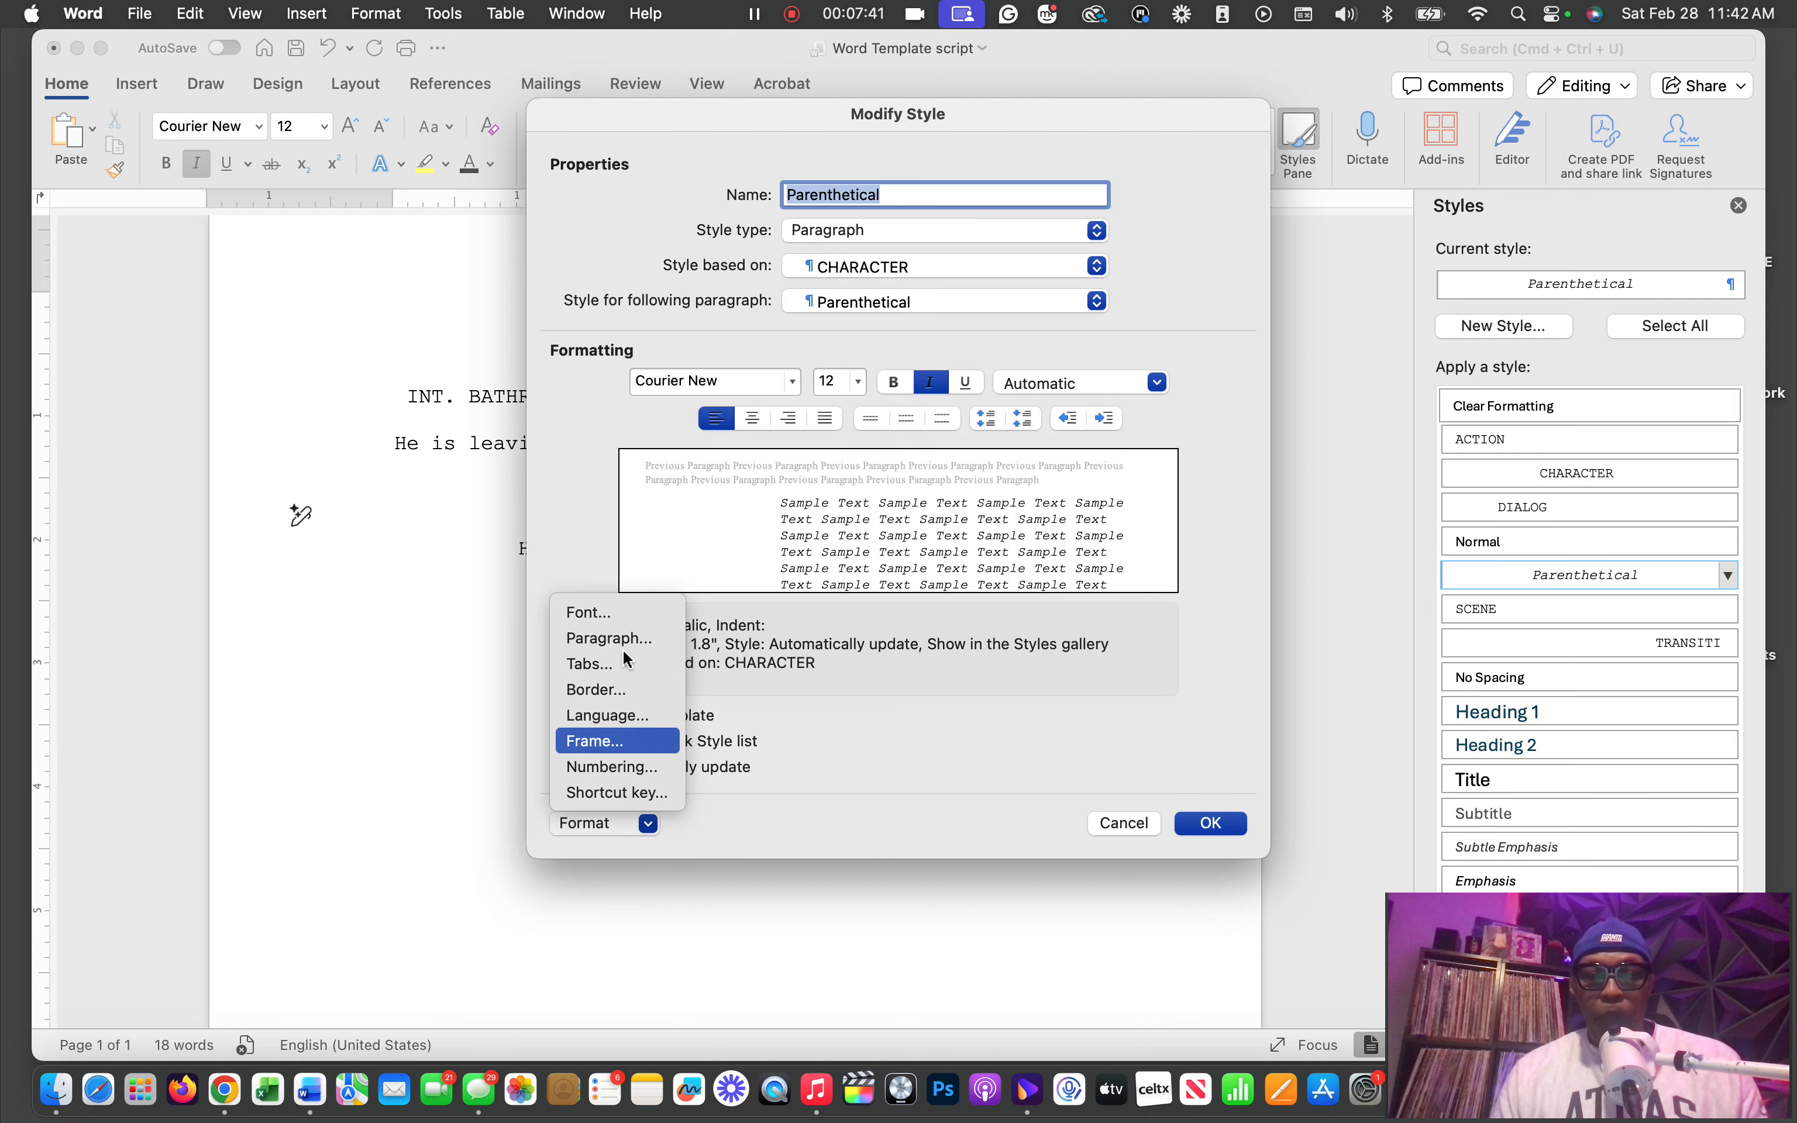
{"action": "left_click", "coordinate": [623, 644]}
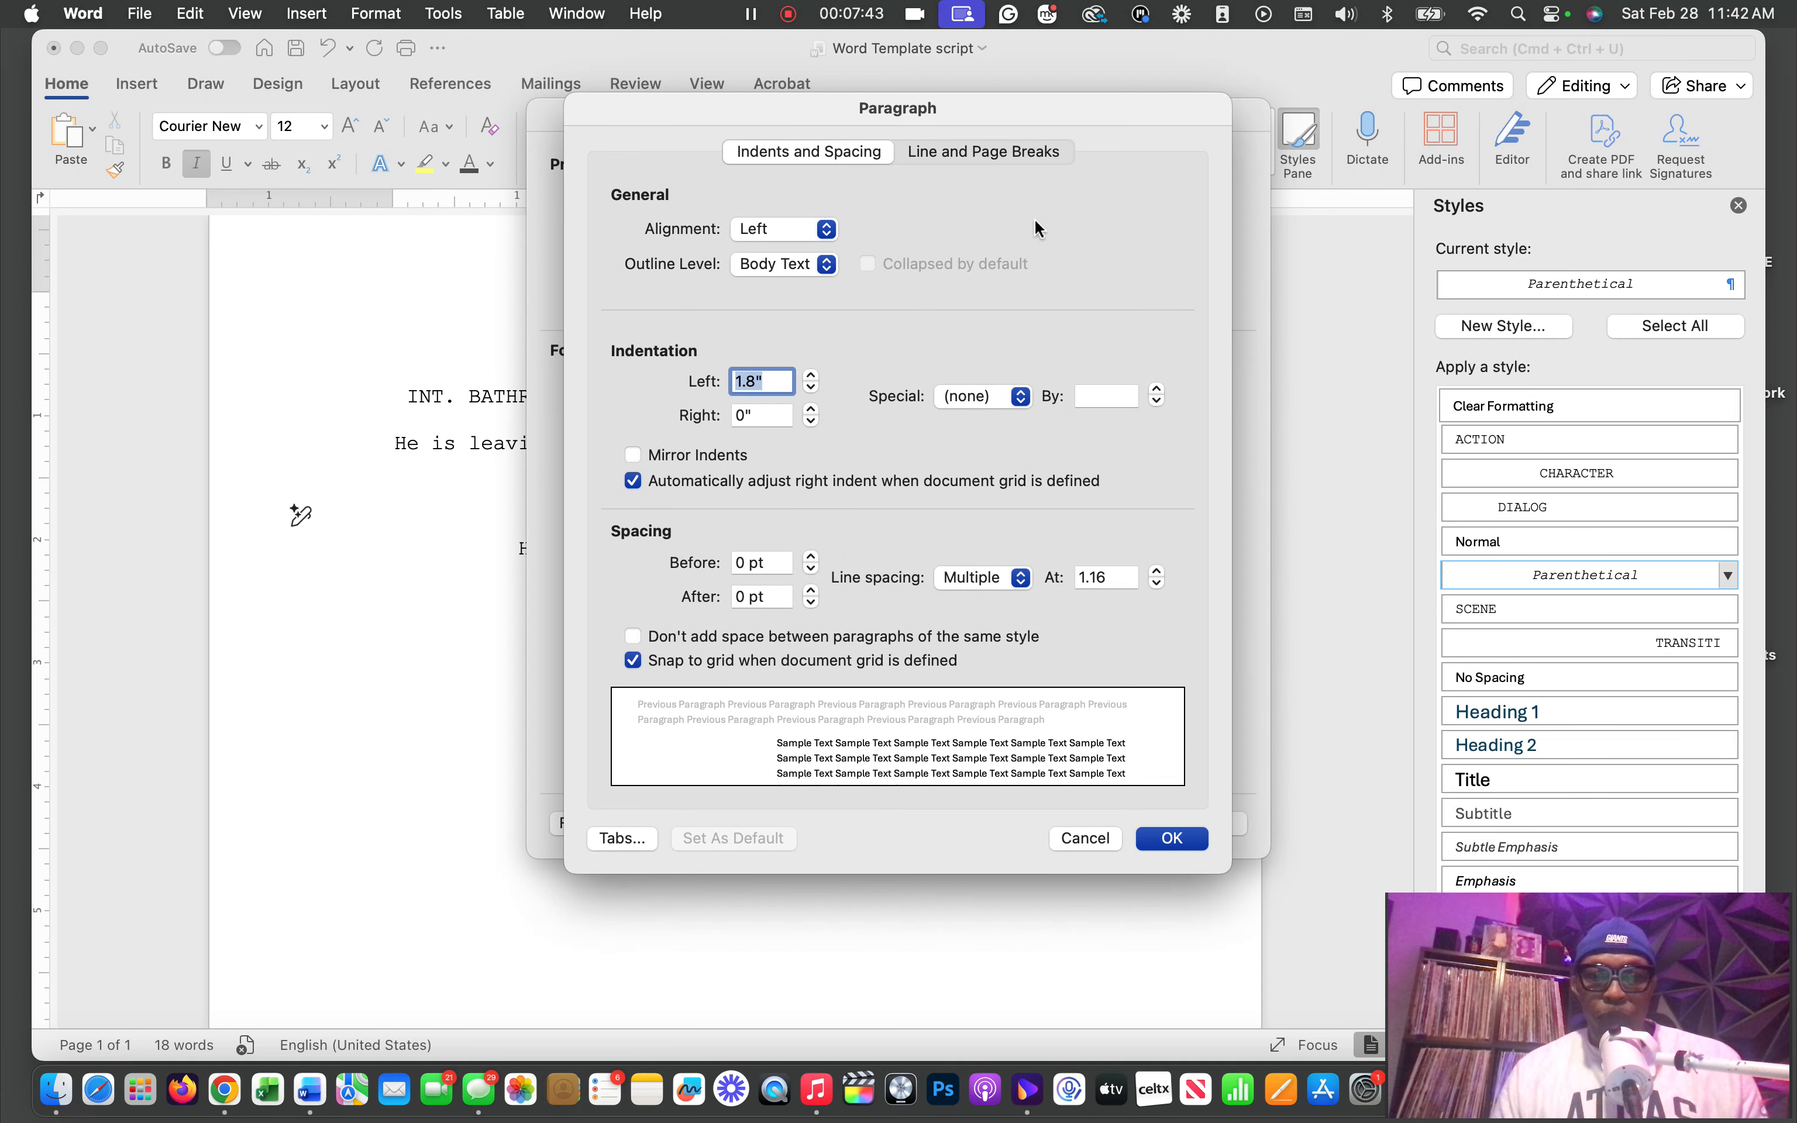
{"action": "left_click_drag", "start_coordinate": [995, 115], "coordinate": [1241, 107]}
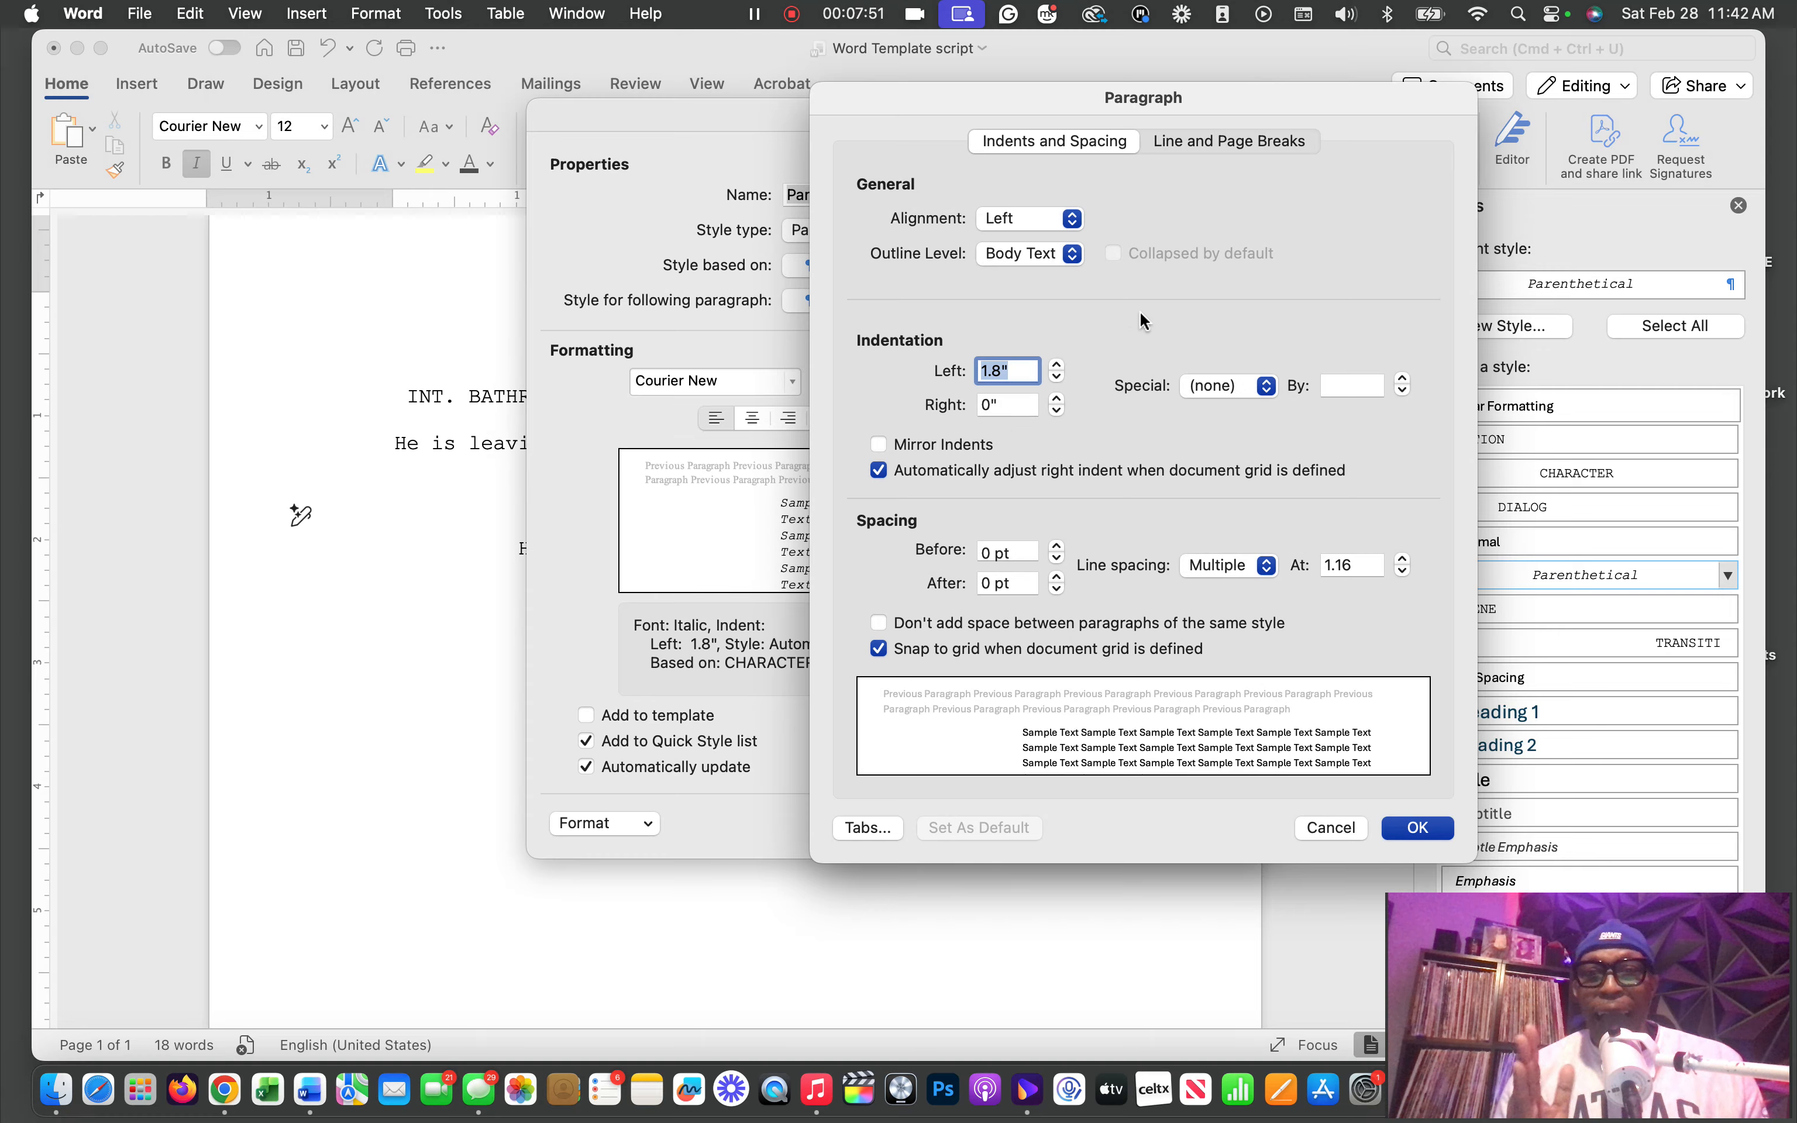
{"action": "left_click", "coordinate": [1418, 829]}
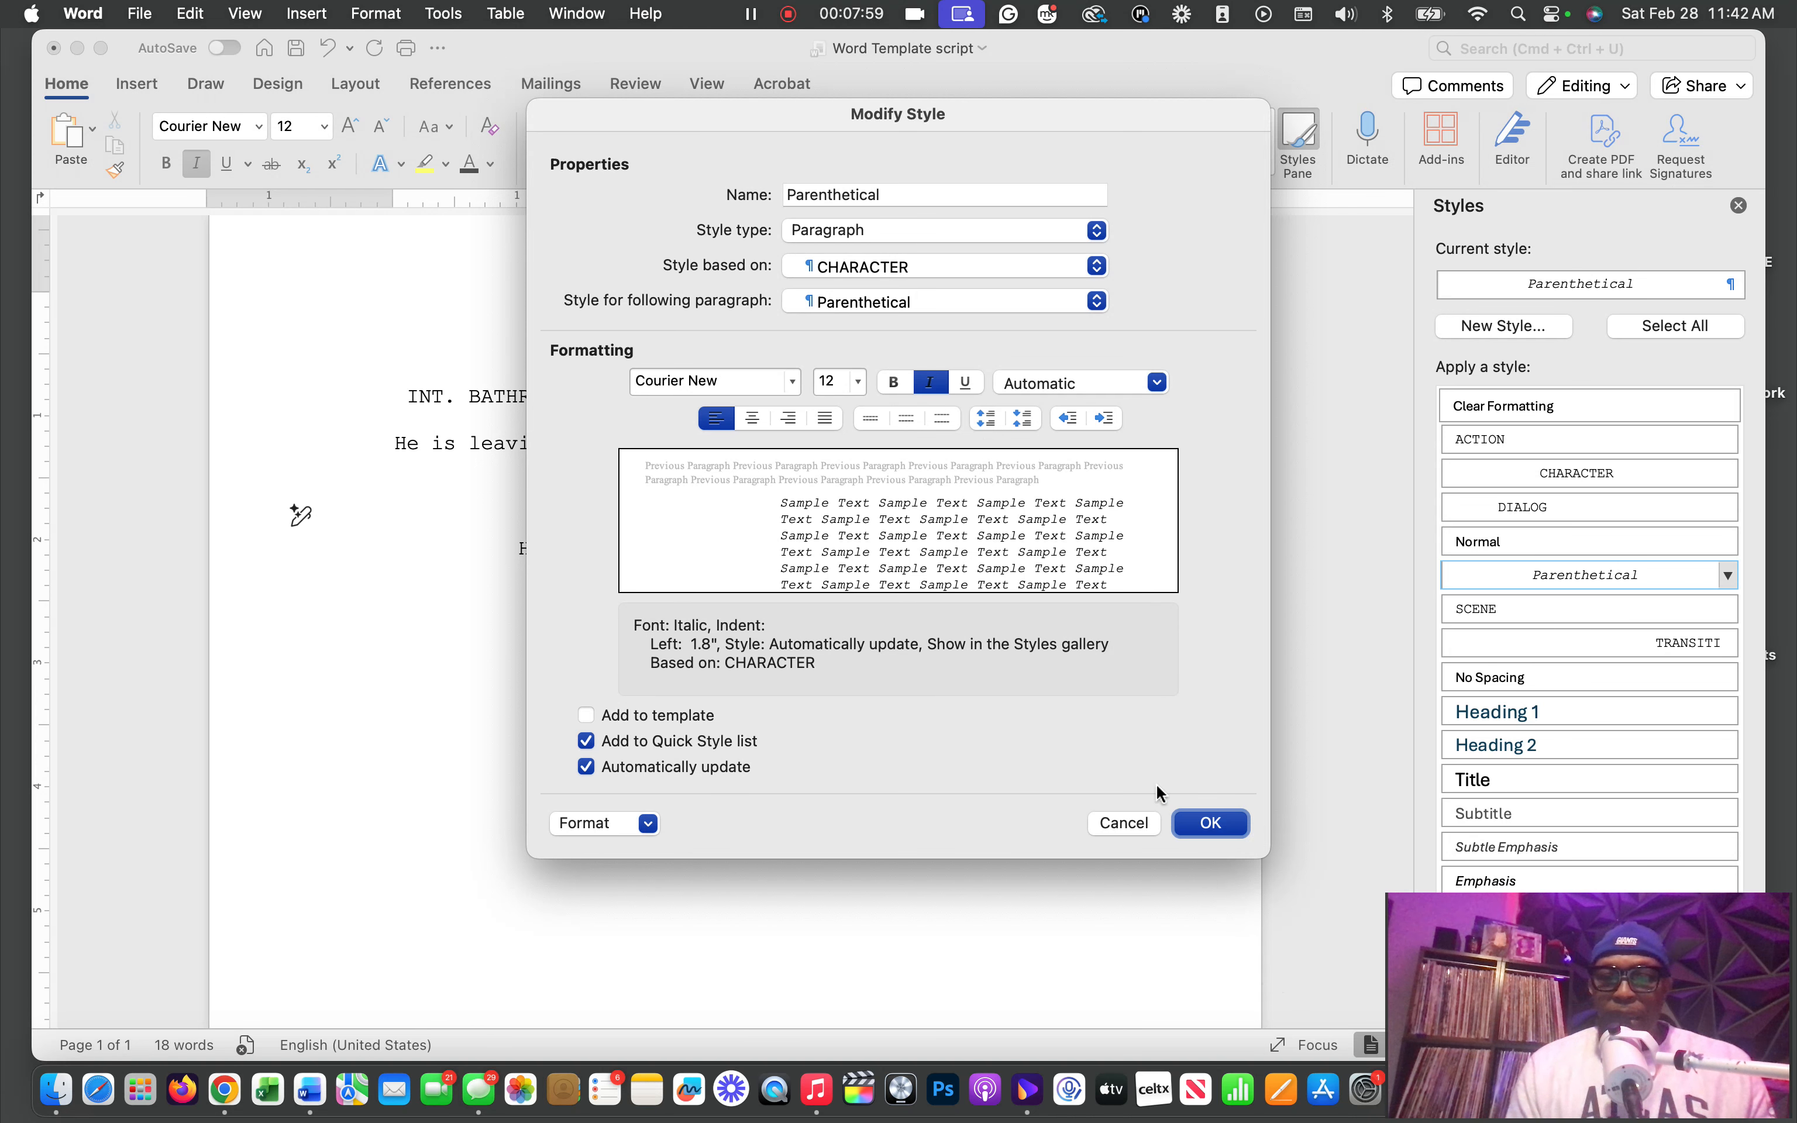
{"action": "left_click", "coordinate": [1237, 825]}
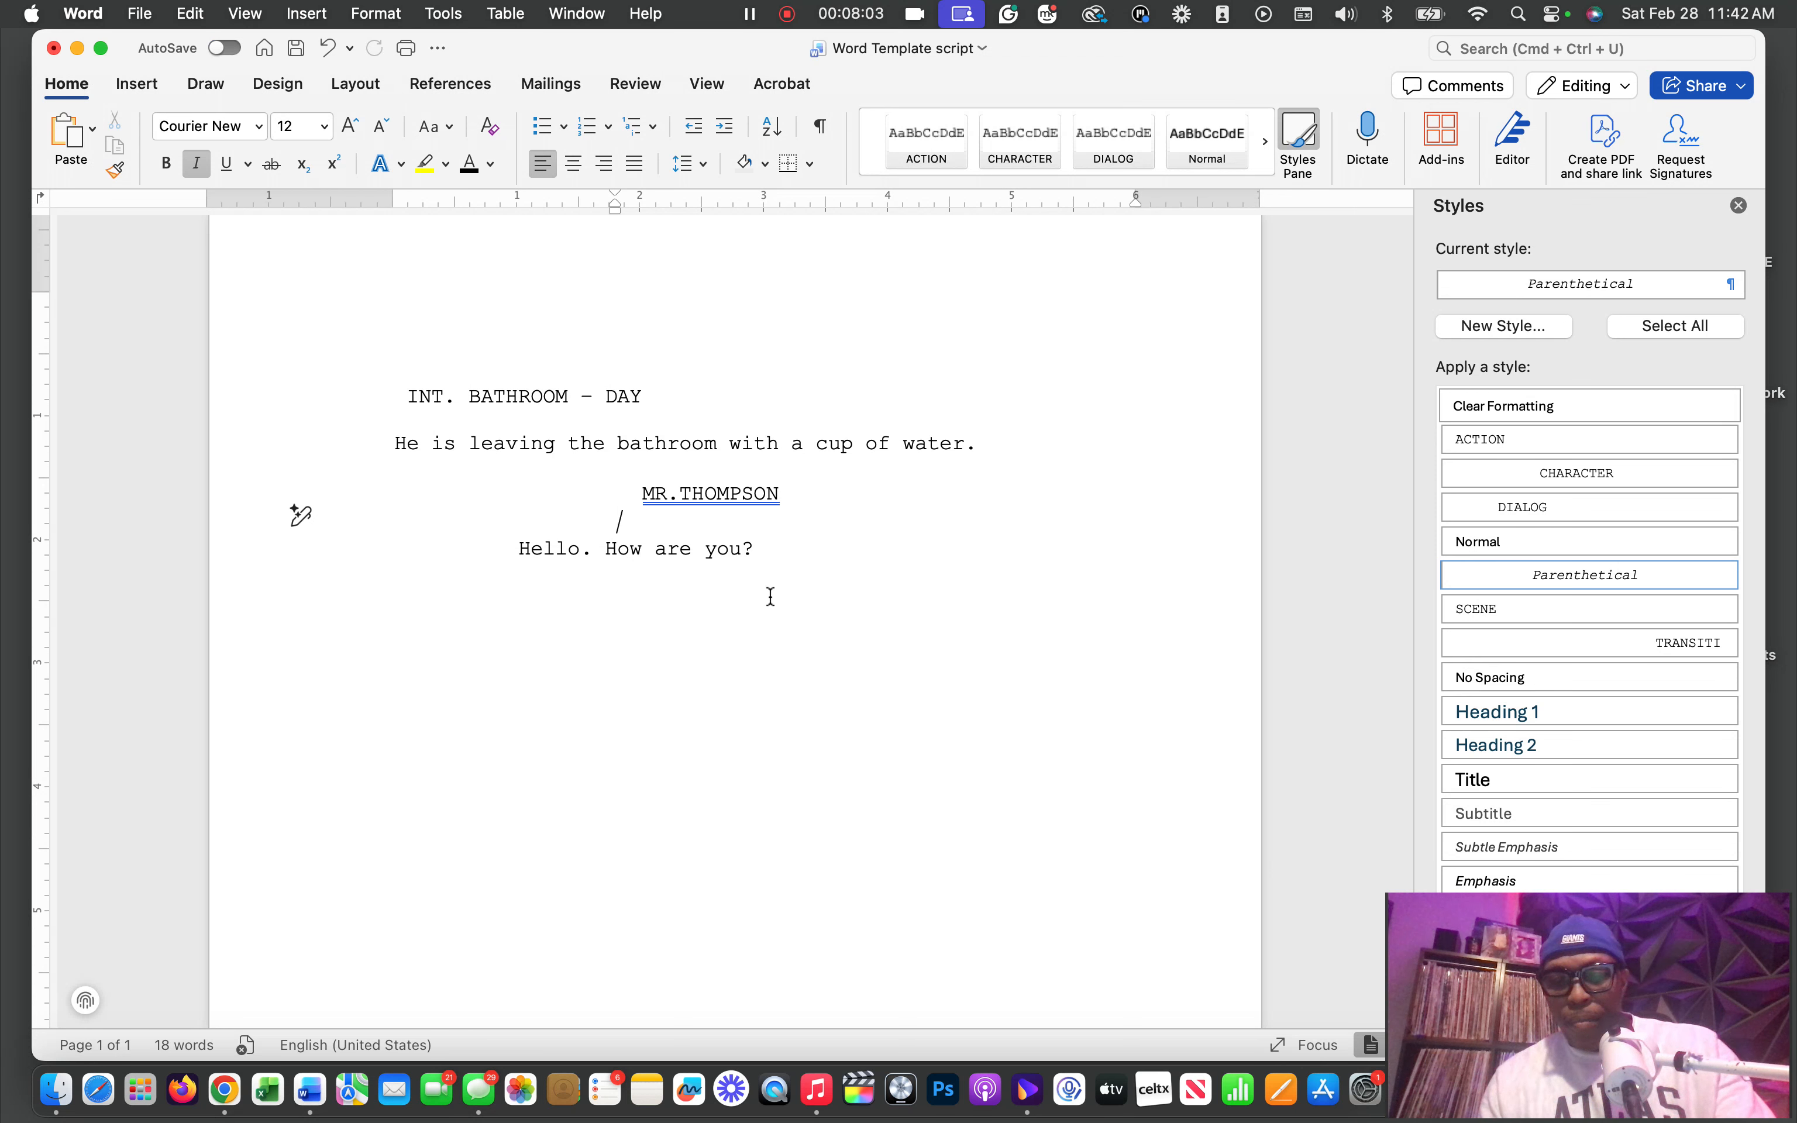
Write the parenthetical "(happy)" on the new line, with no space before the closing bracket
{"action": "type", "text": "(ha"}
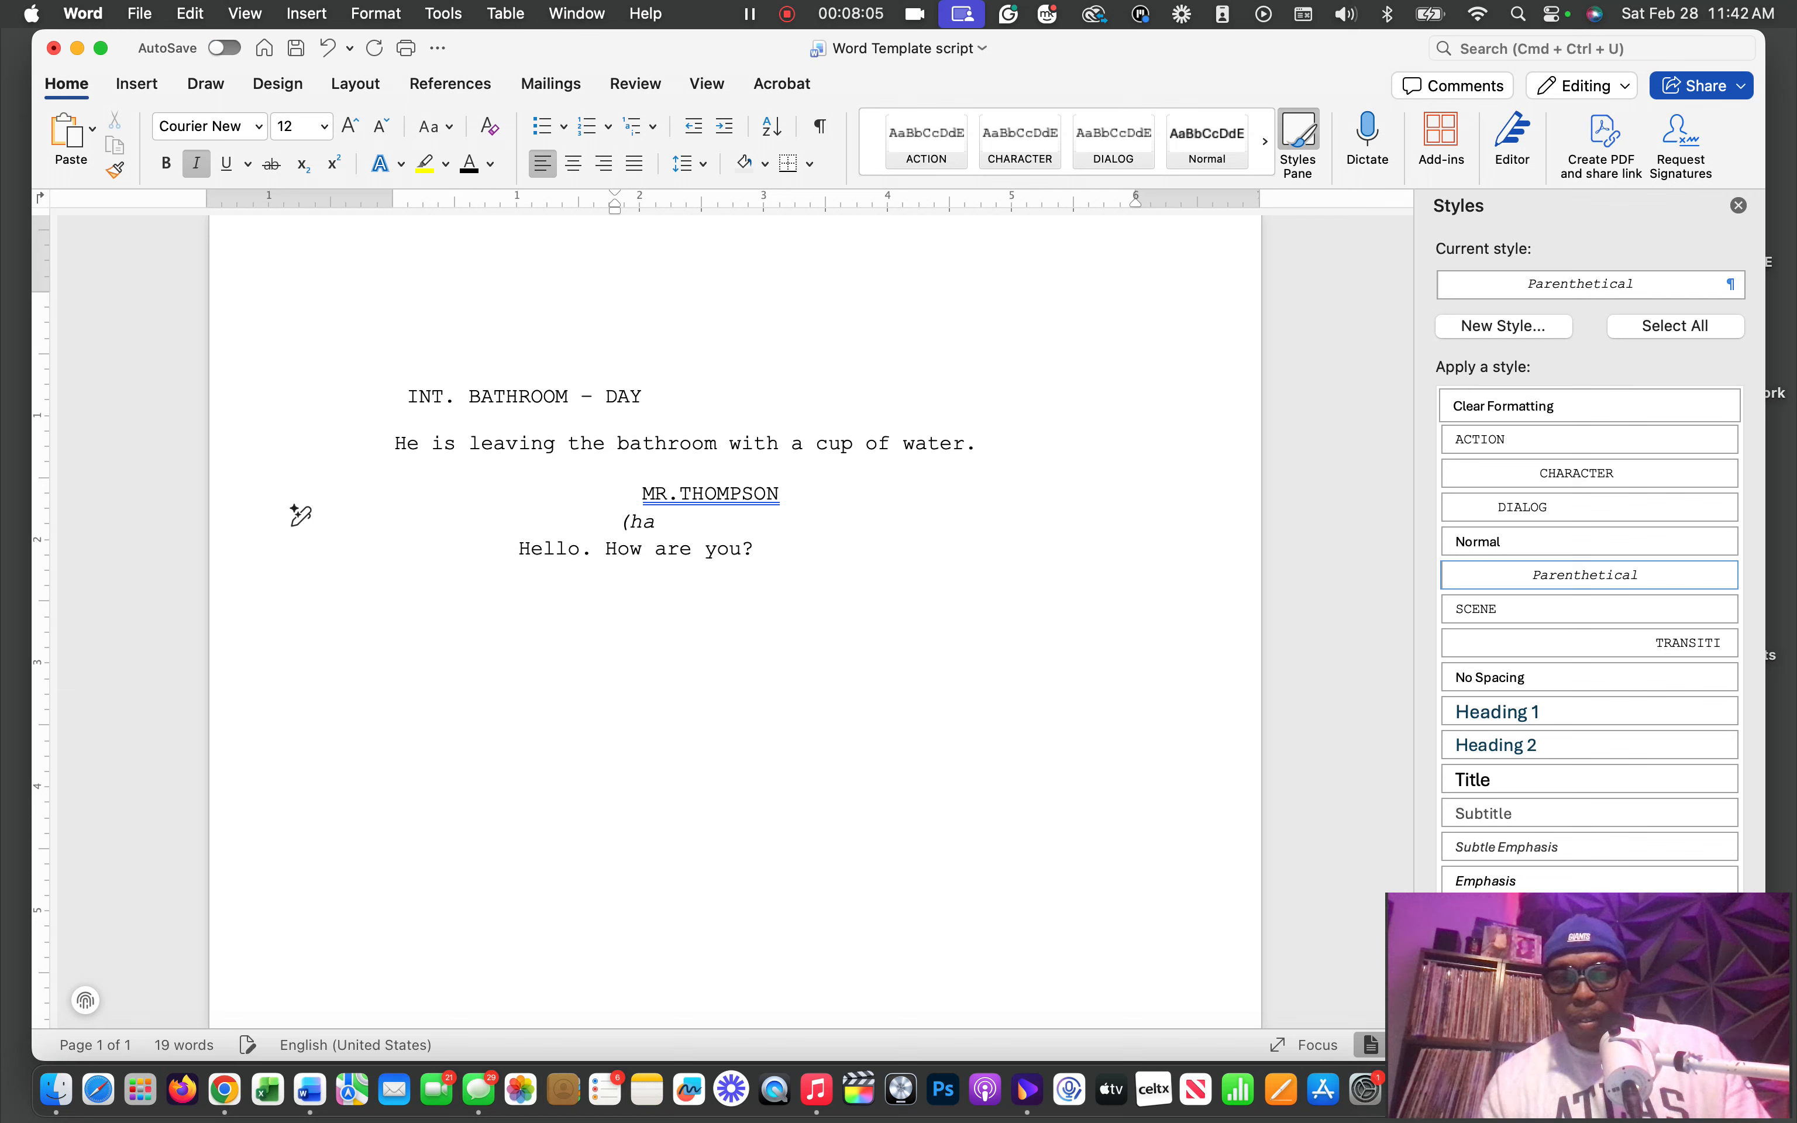
{"action": "type", "text": "ppy"}
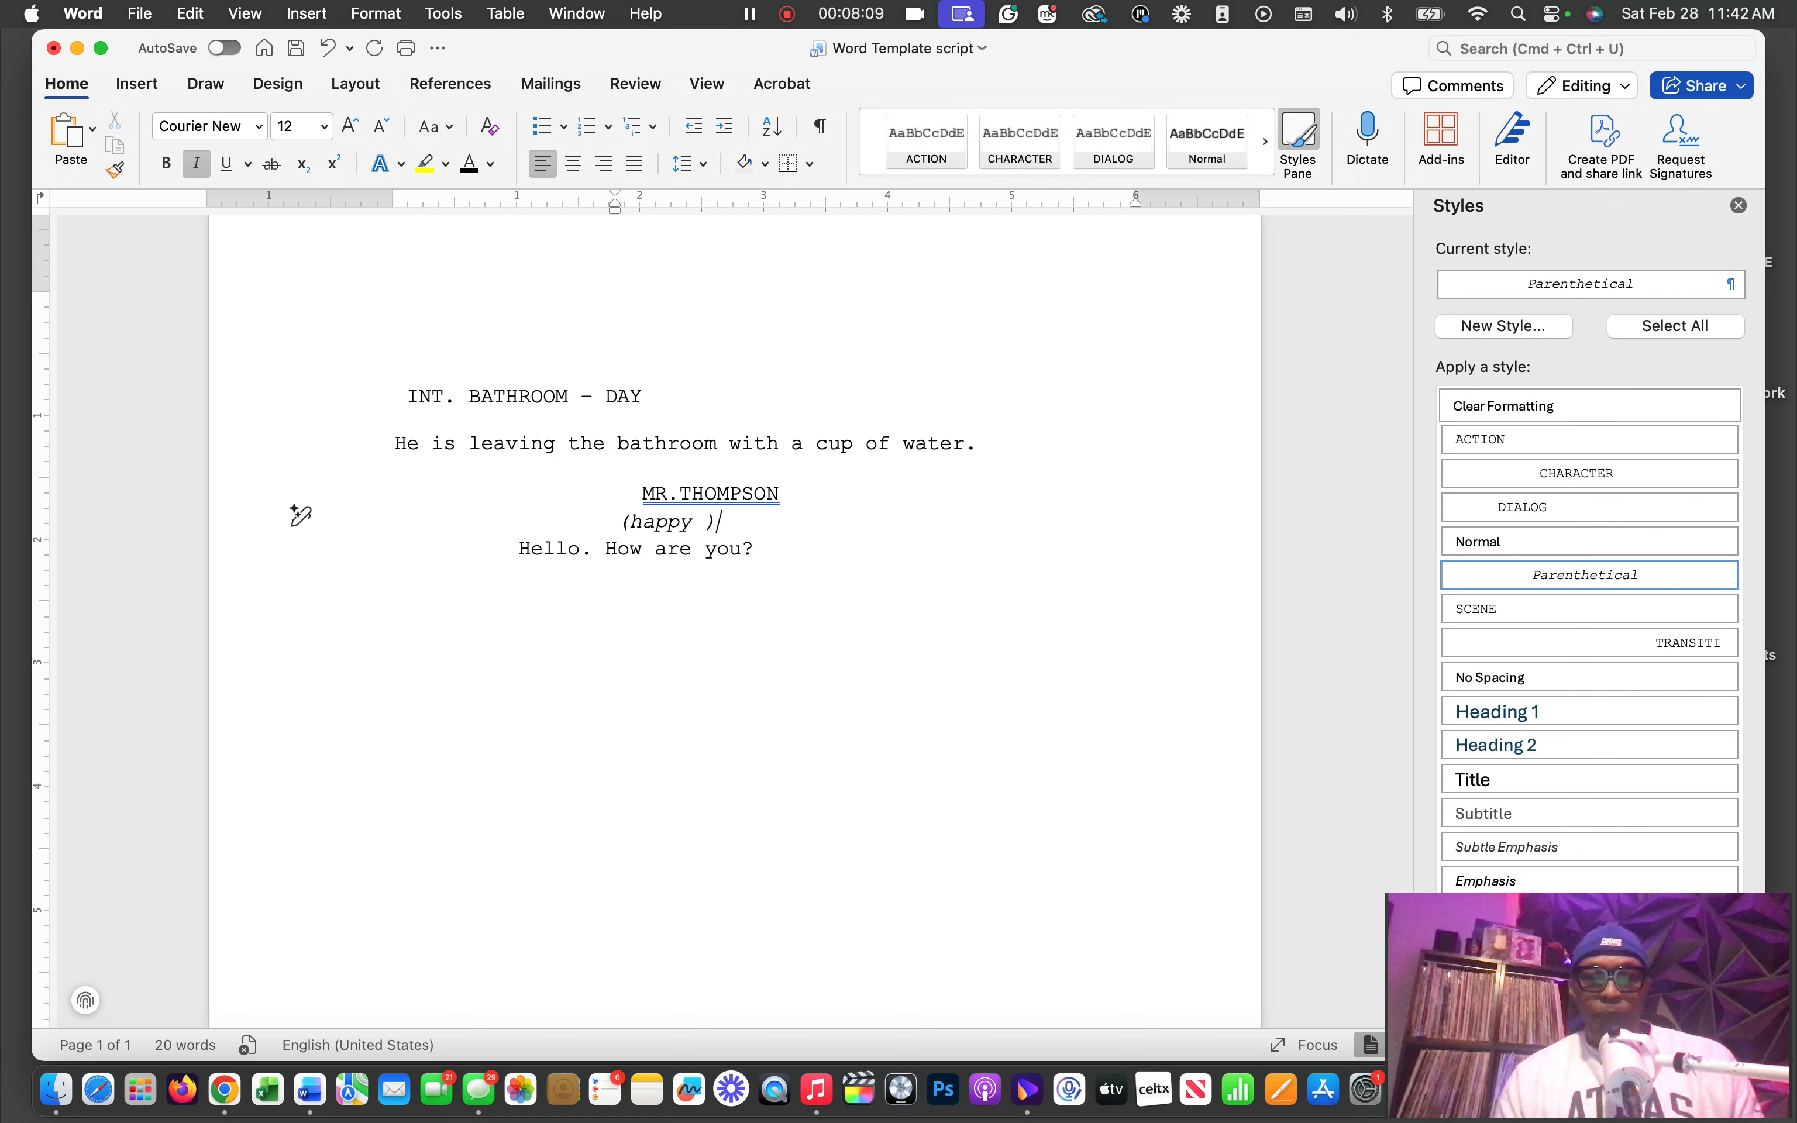
{"action": "key", "text": "Left"}
{"action": "key", "text": "Left"}
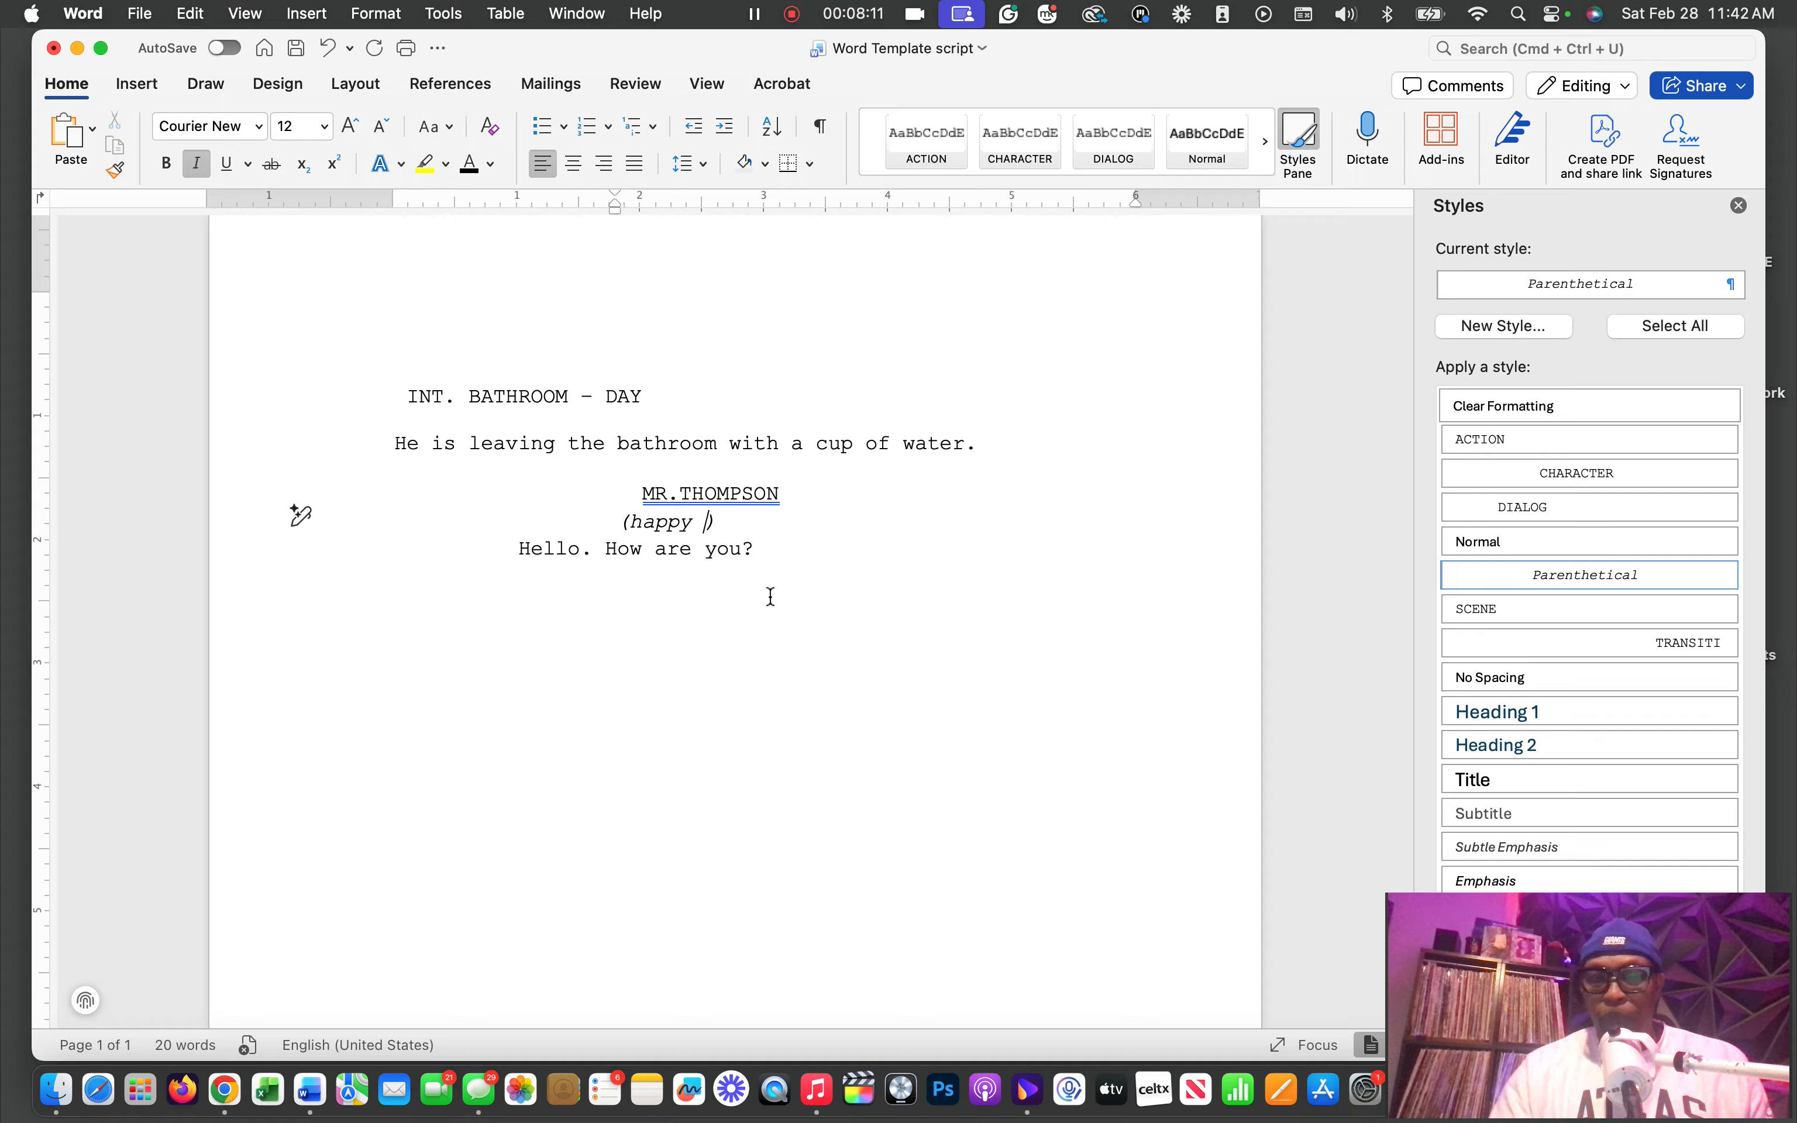
{"action": "key", "text": "BackSpace"}
Add a new line below the dialogue "Hello. How are you?" and apply the ACTION style to it
{"action": "left_click", "coordinate": [786, 550]}
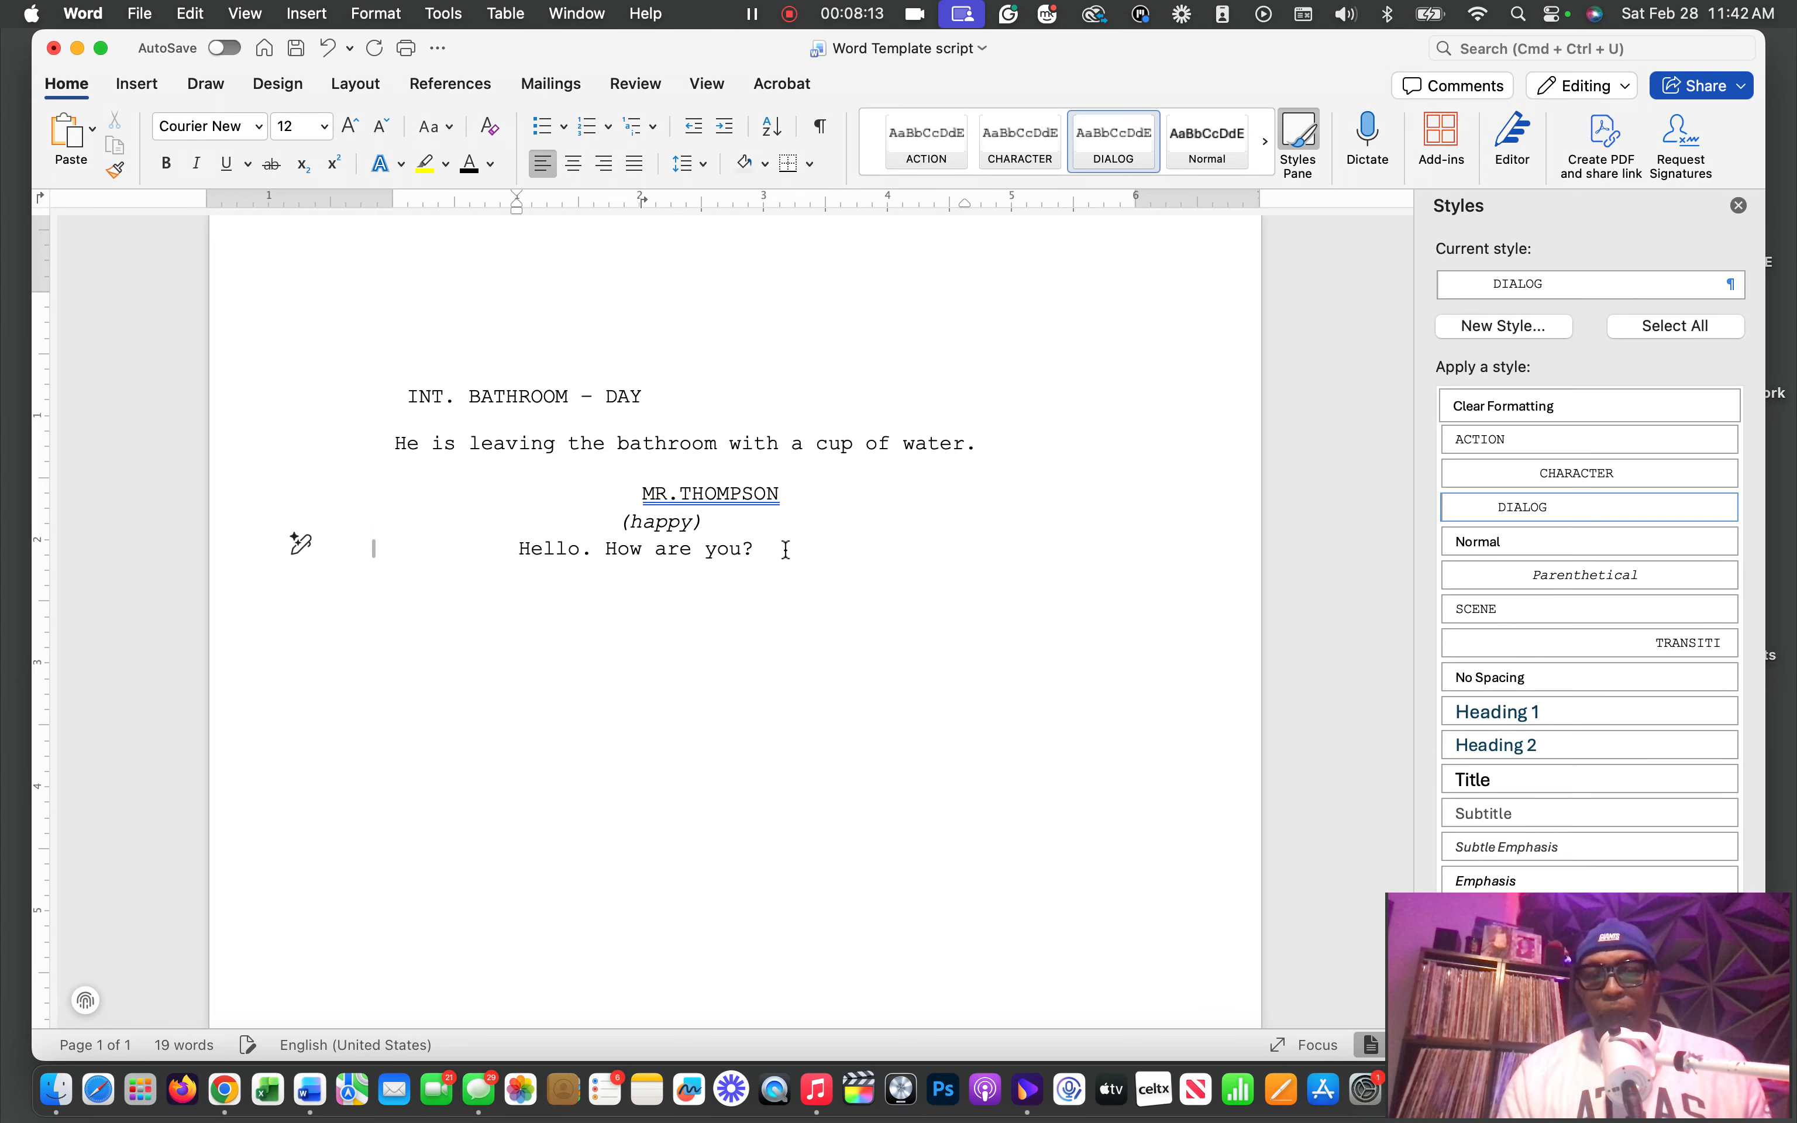
{"action": "key", "text": "Return"}
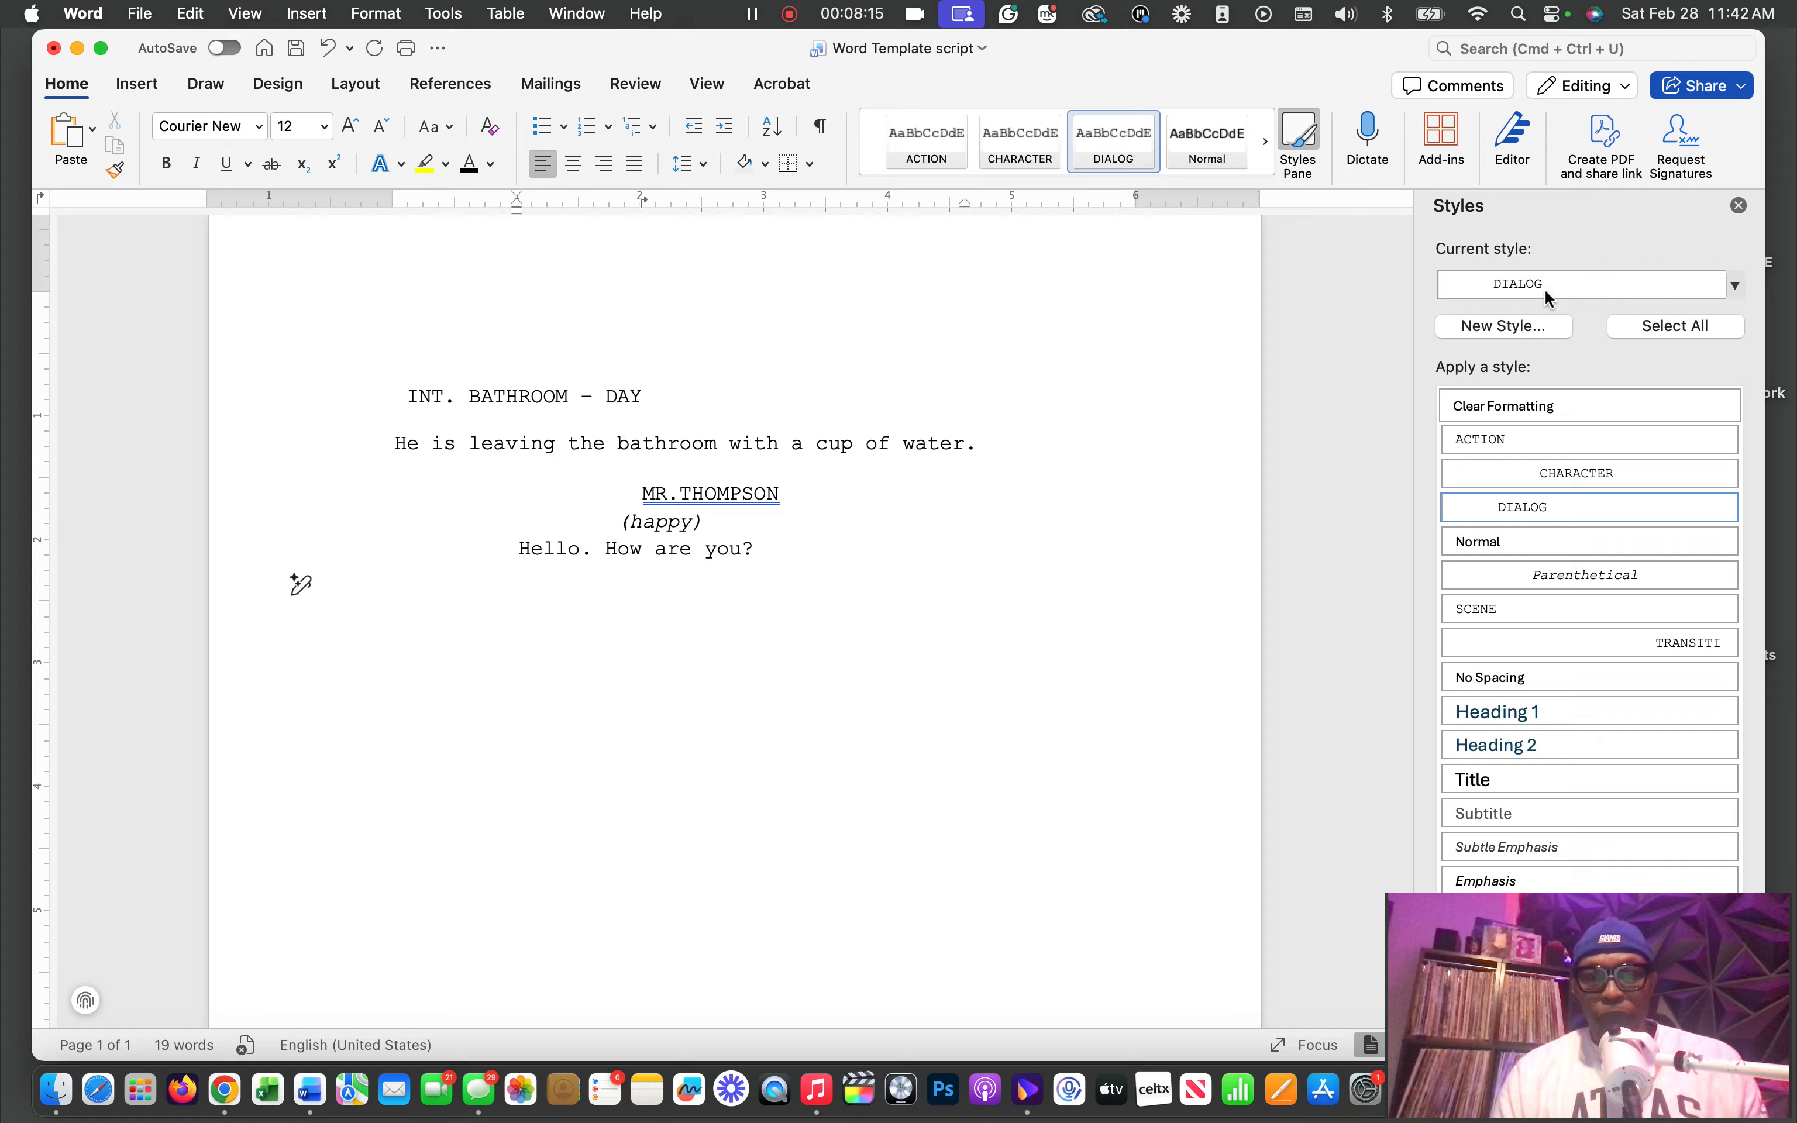
{"action": "left_click", "coordinate": [1479, 438]}
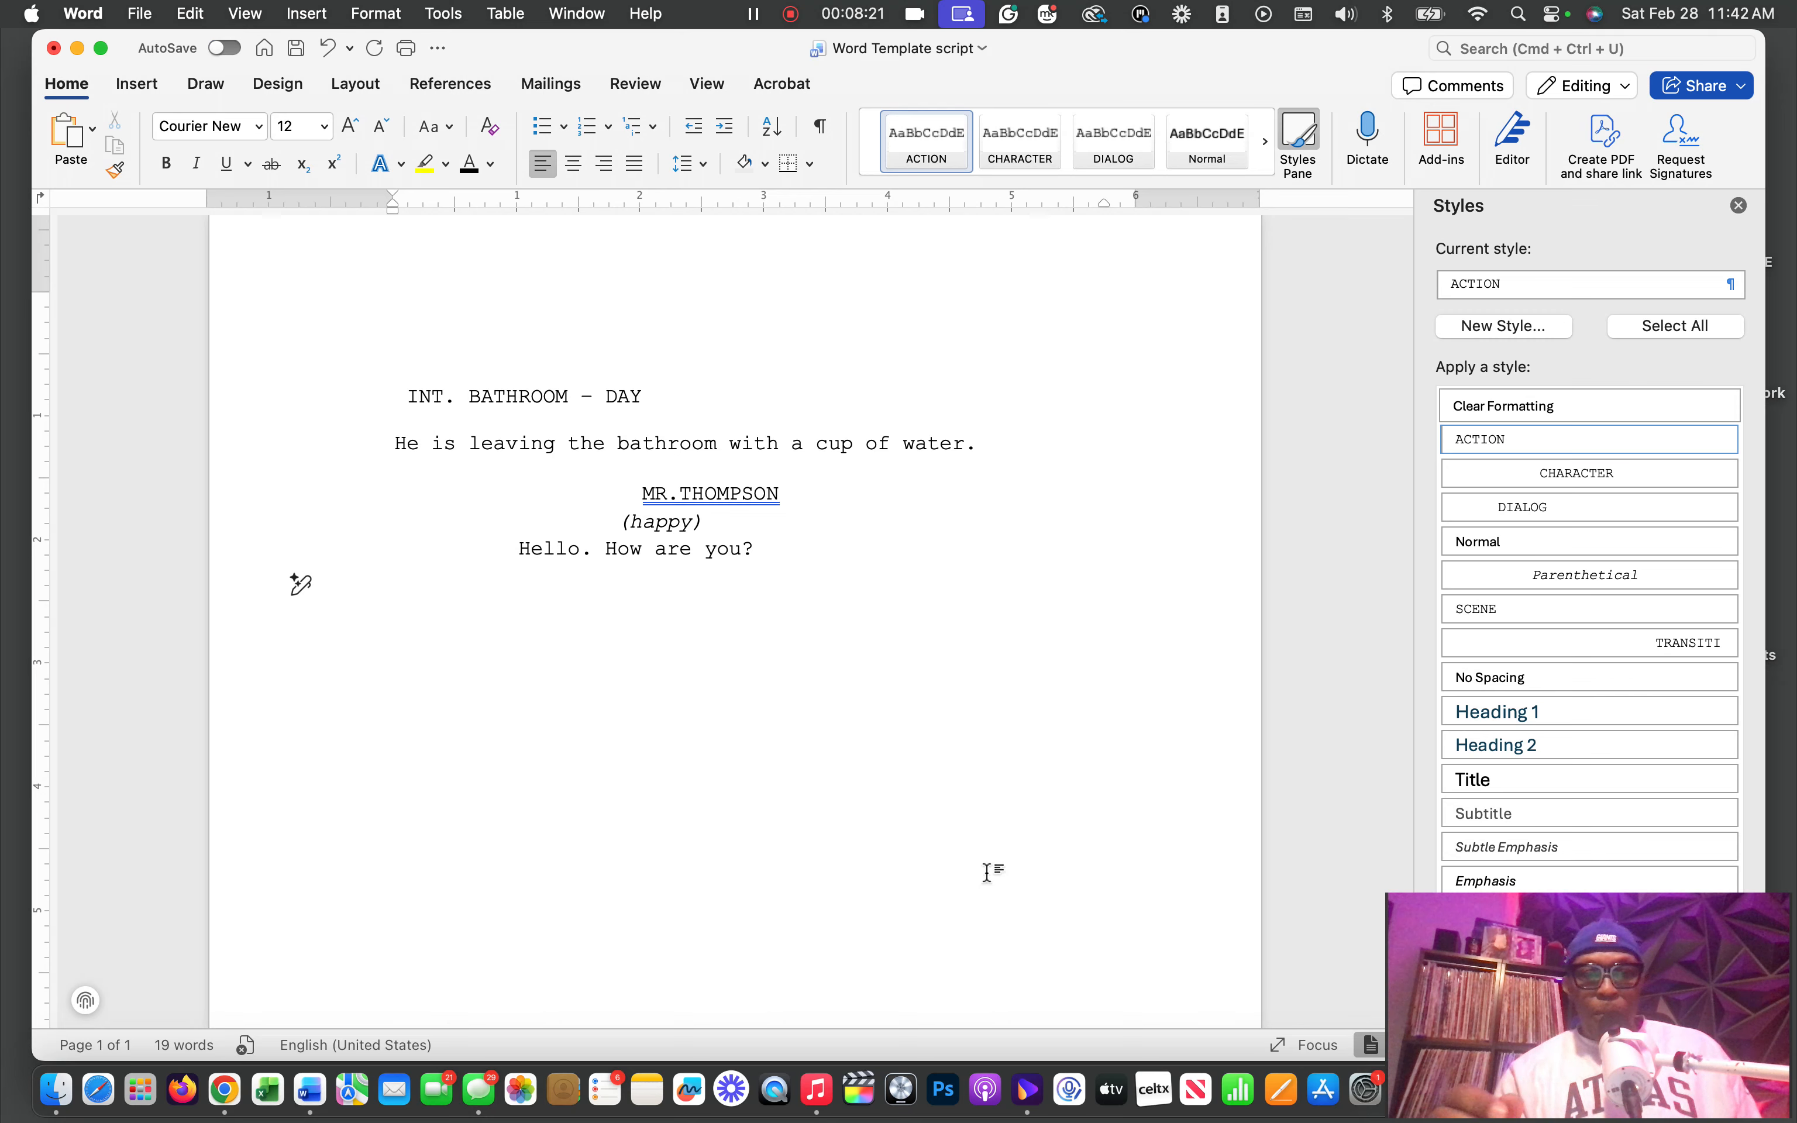
Write an action sentence stating that the first speaking character, named with the title "Mister", "is very upset."
{"action": "type", "text": "I"}
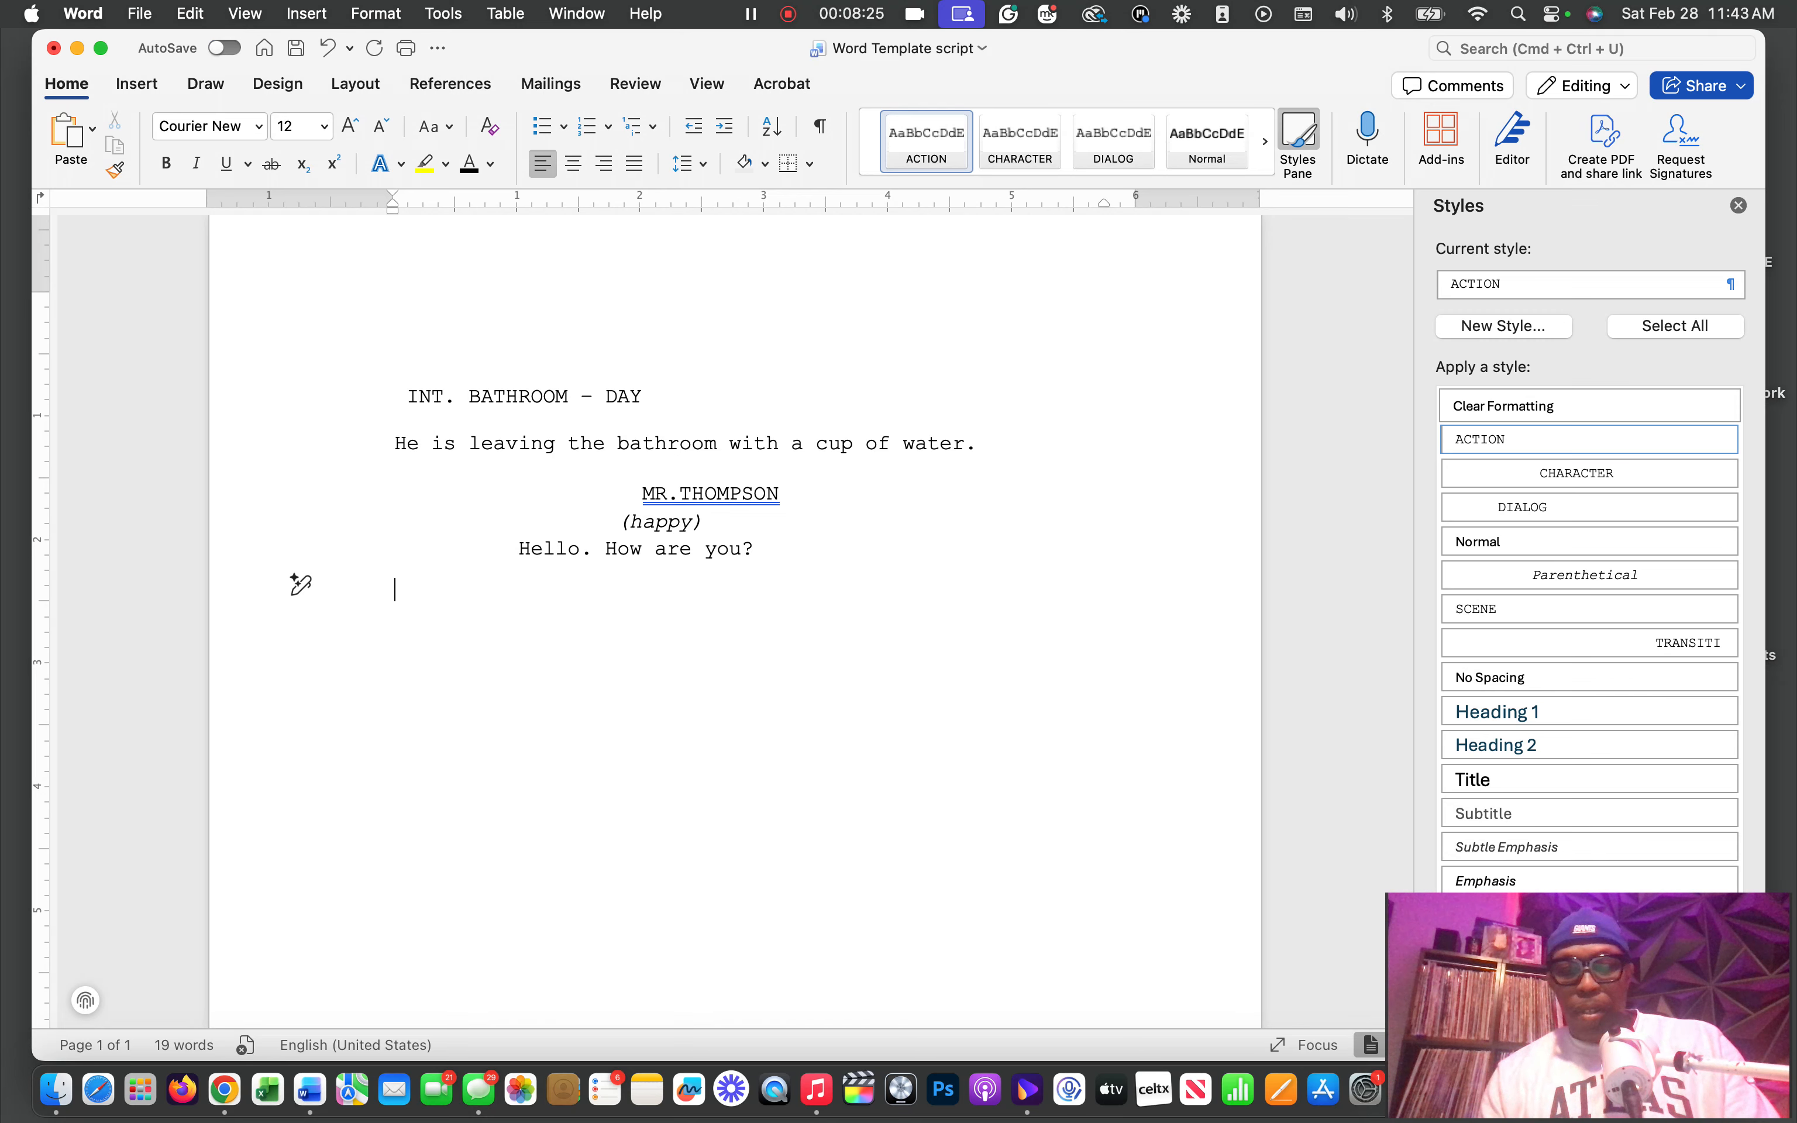
{"action": "type", "text": "M"}
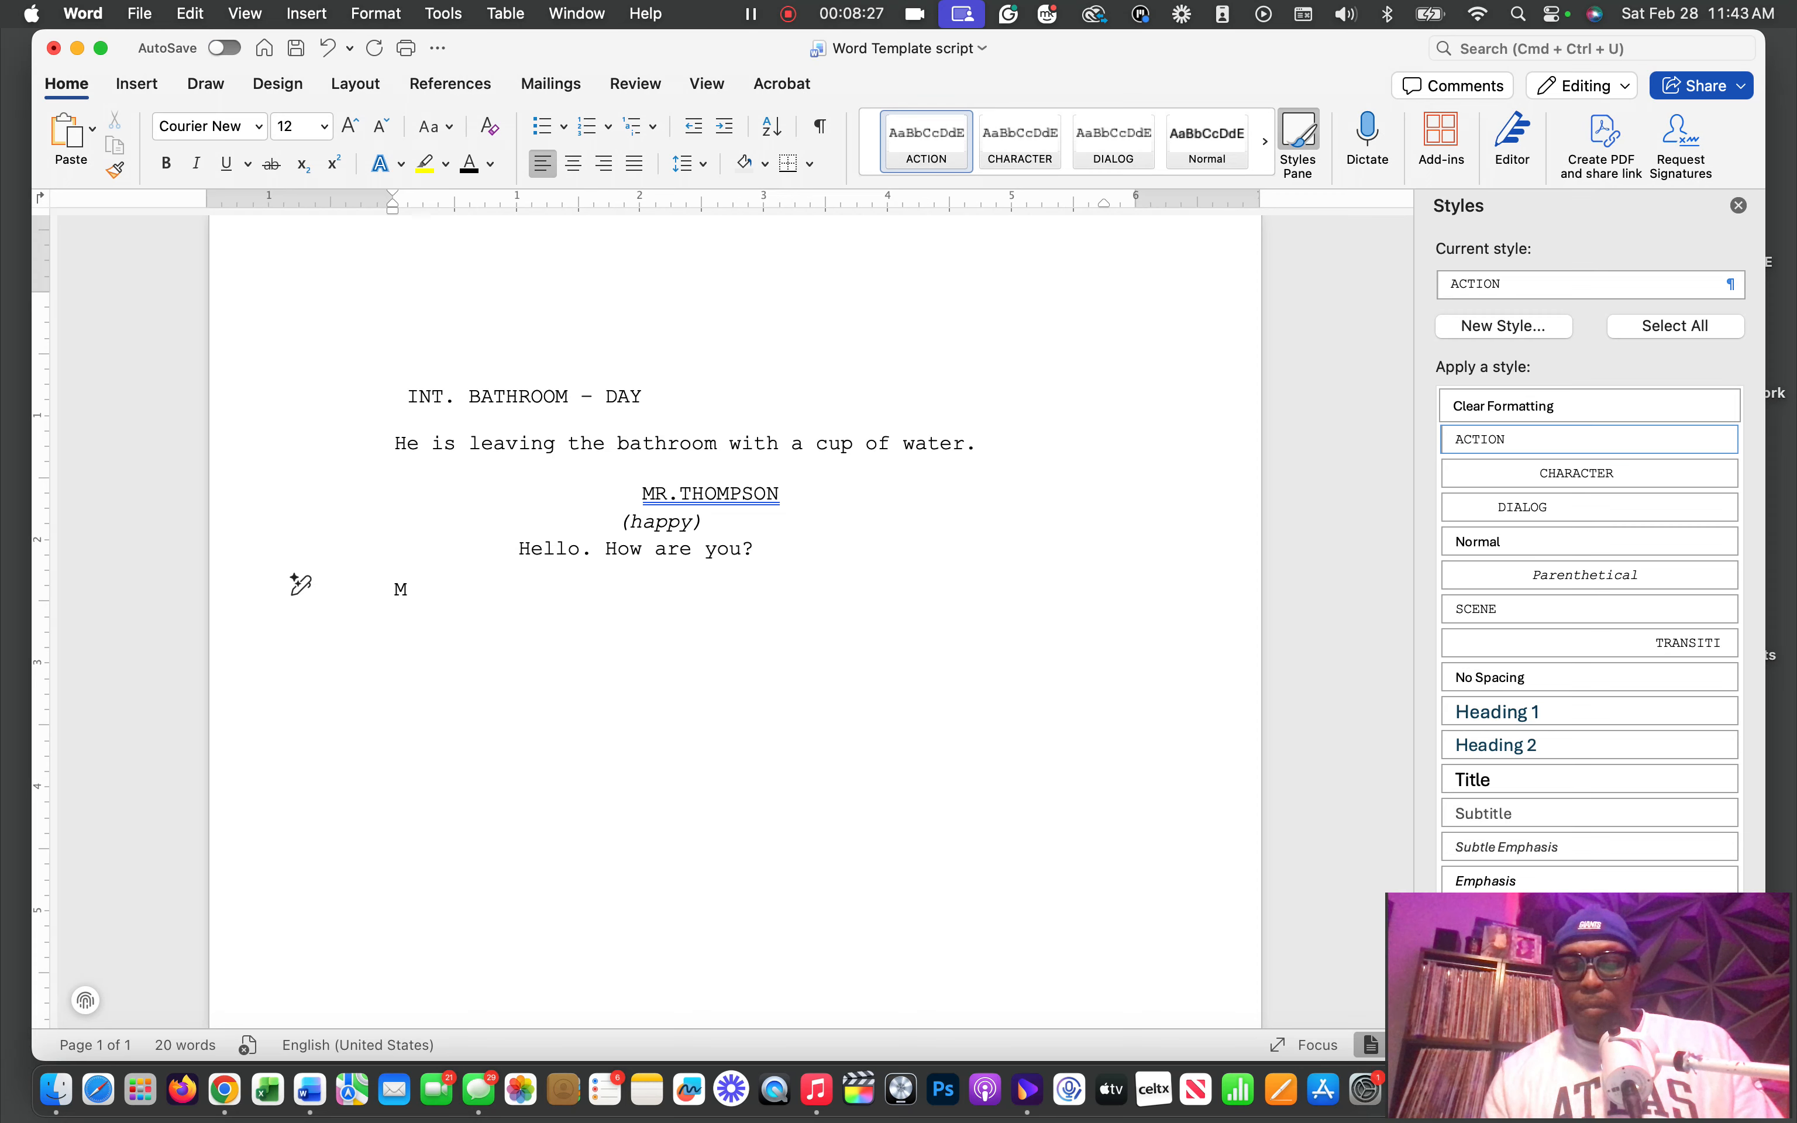
{"action": "type", "text": "iste"}
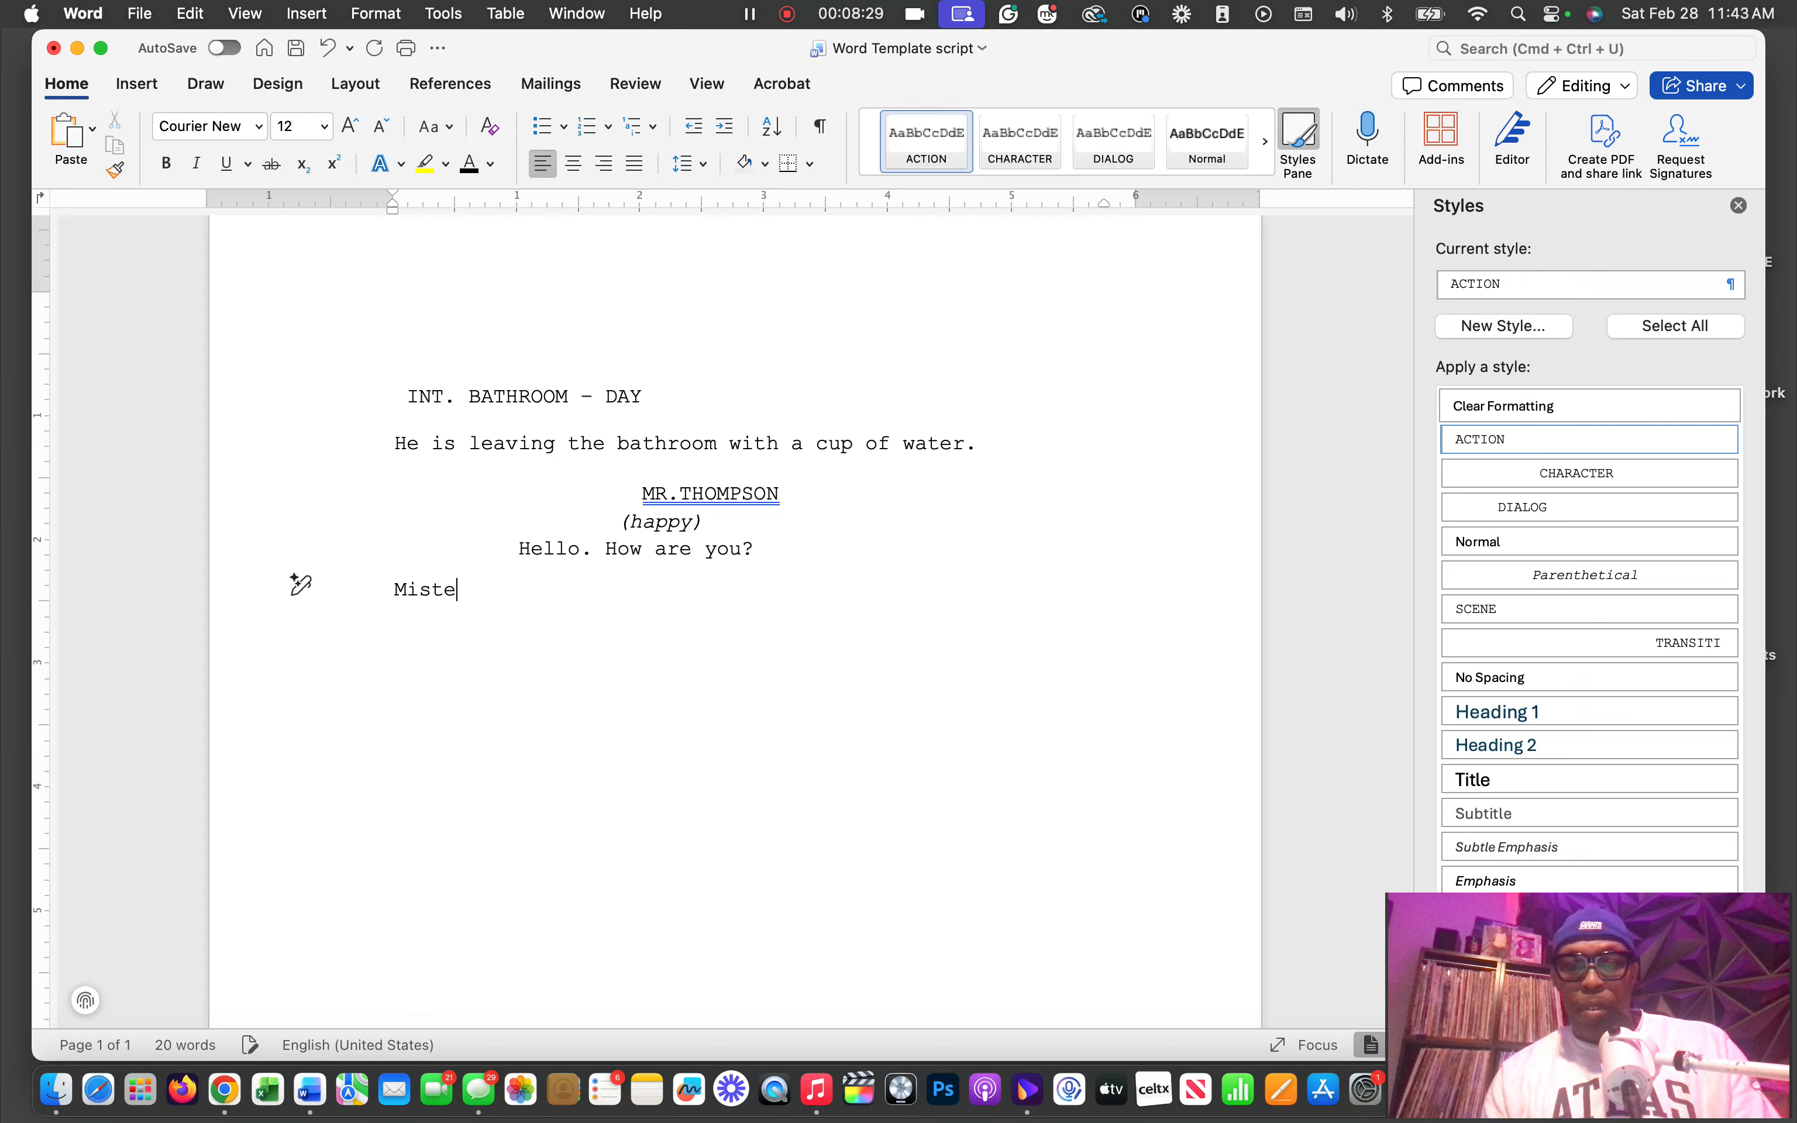
{"action": "type", "text": "r Thom"}
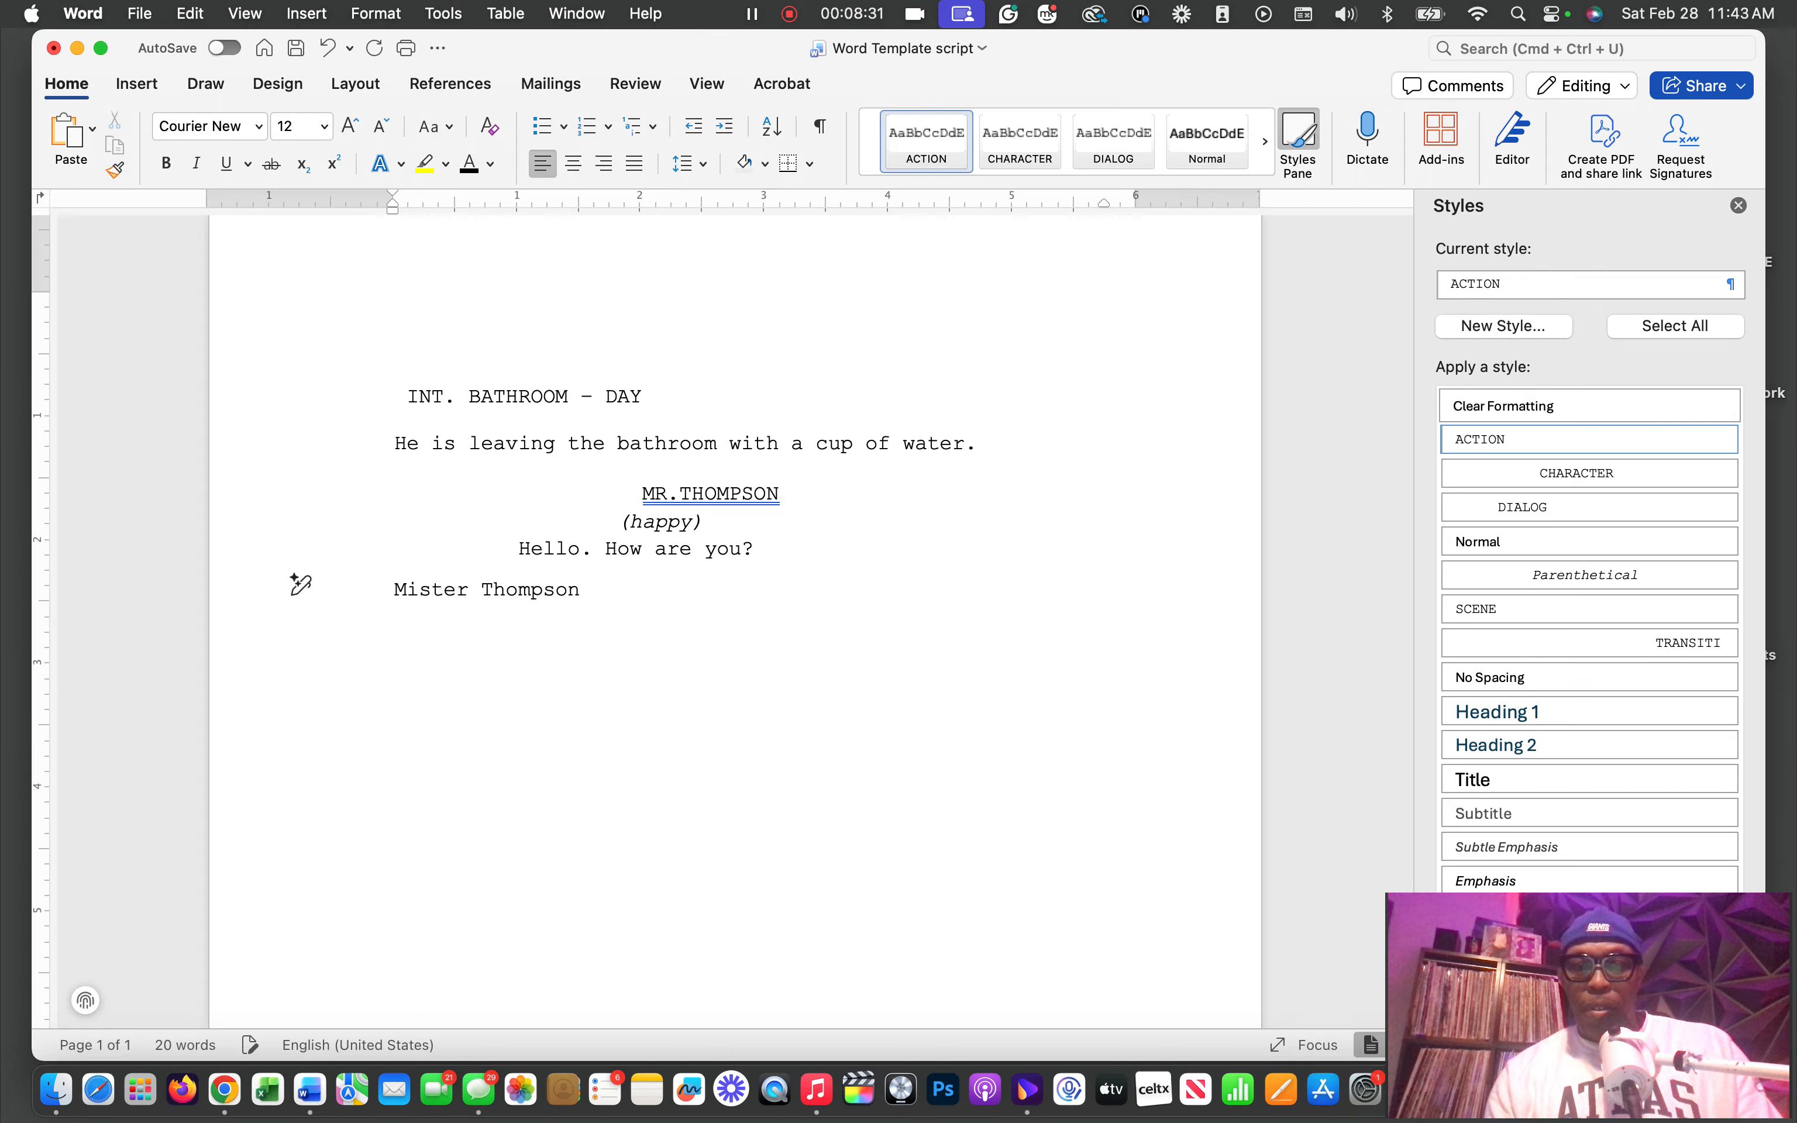
{"action": "type", "text": "pson"}
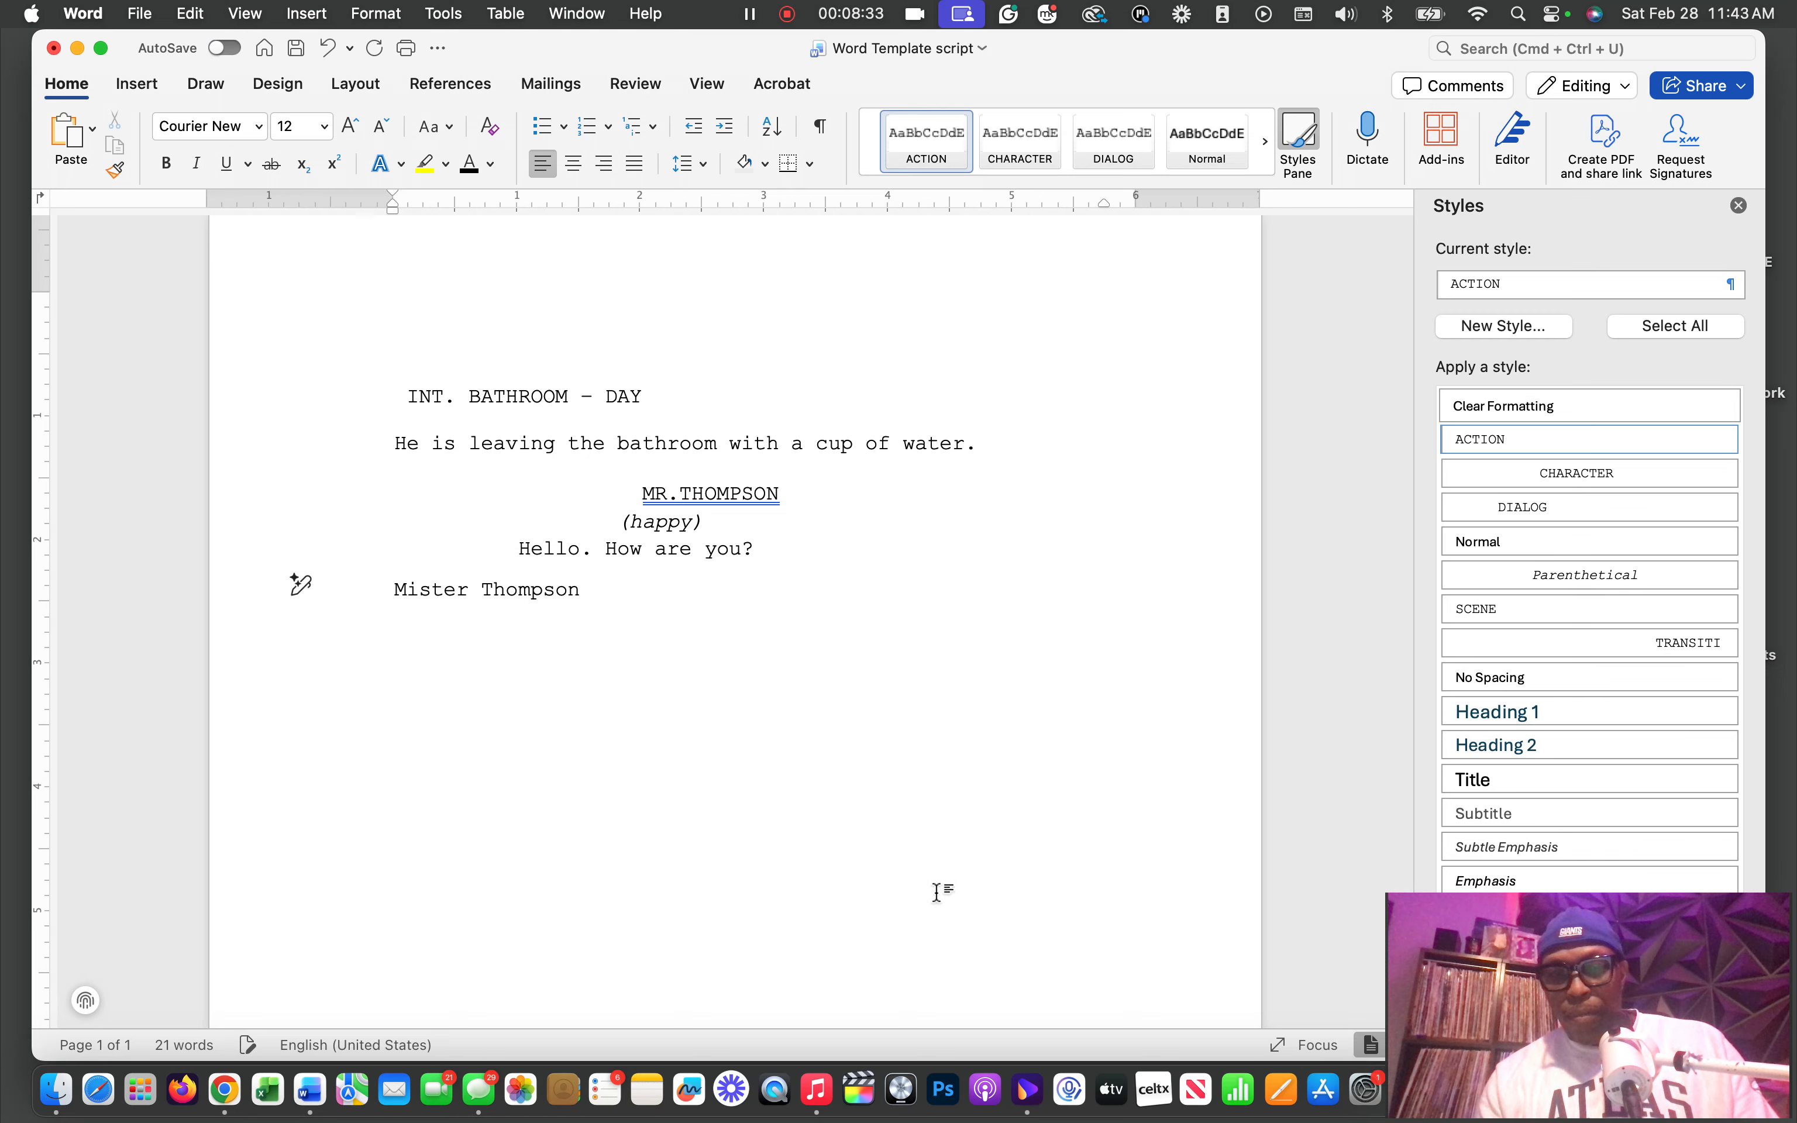
{"action": "type", "text": " is b"}
{"action": "key", "text": "BackSpace"}
{"action": "type", "text": "very"}
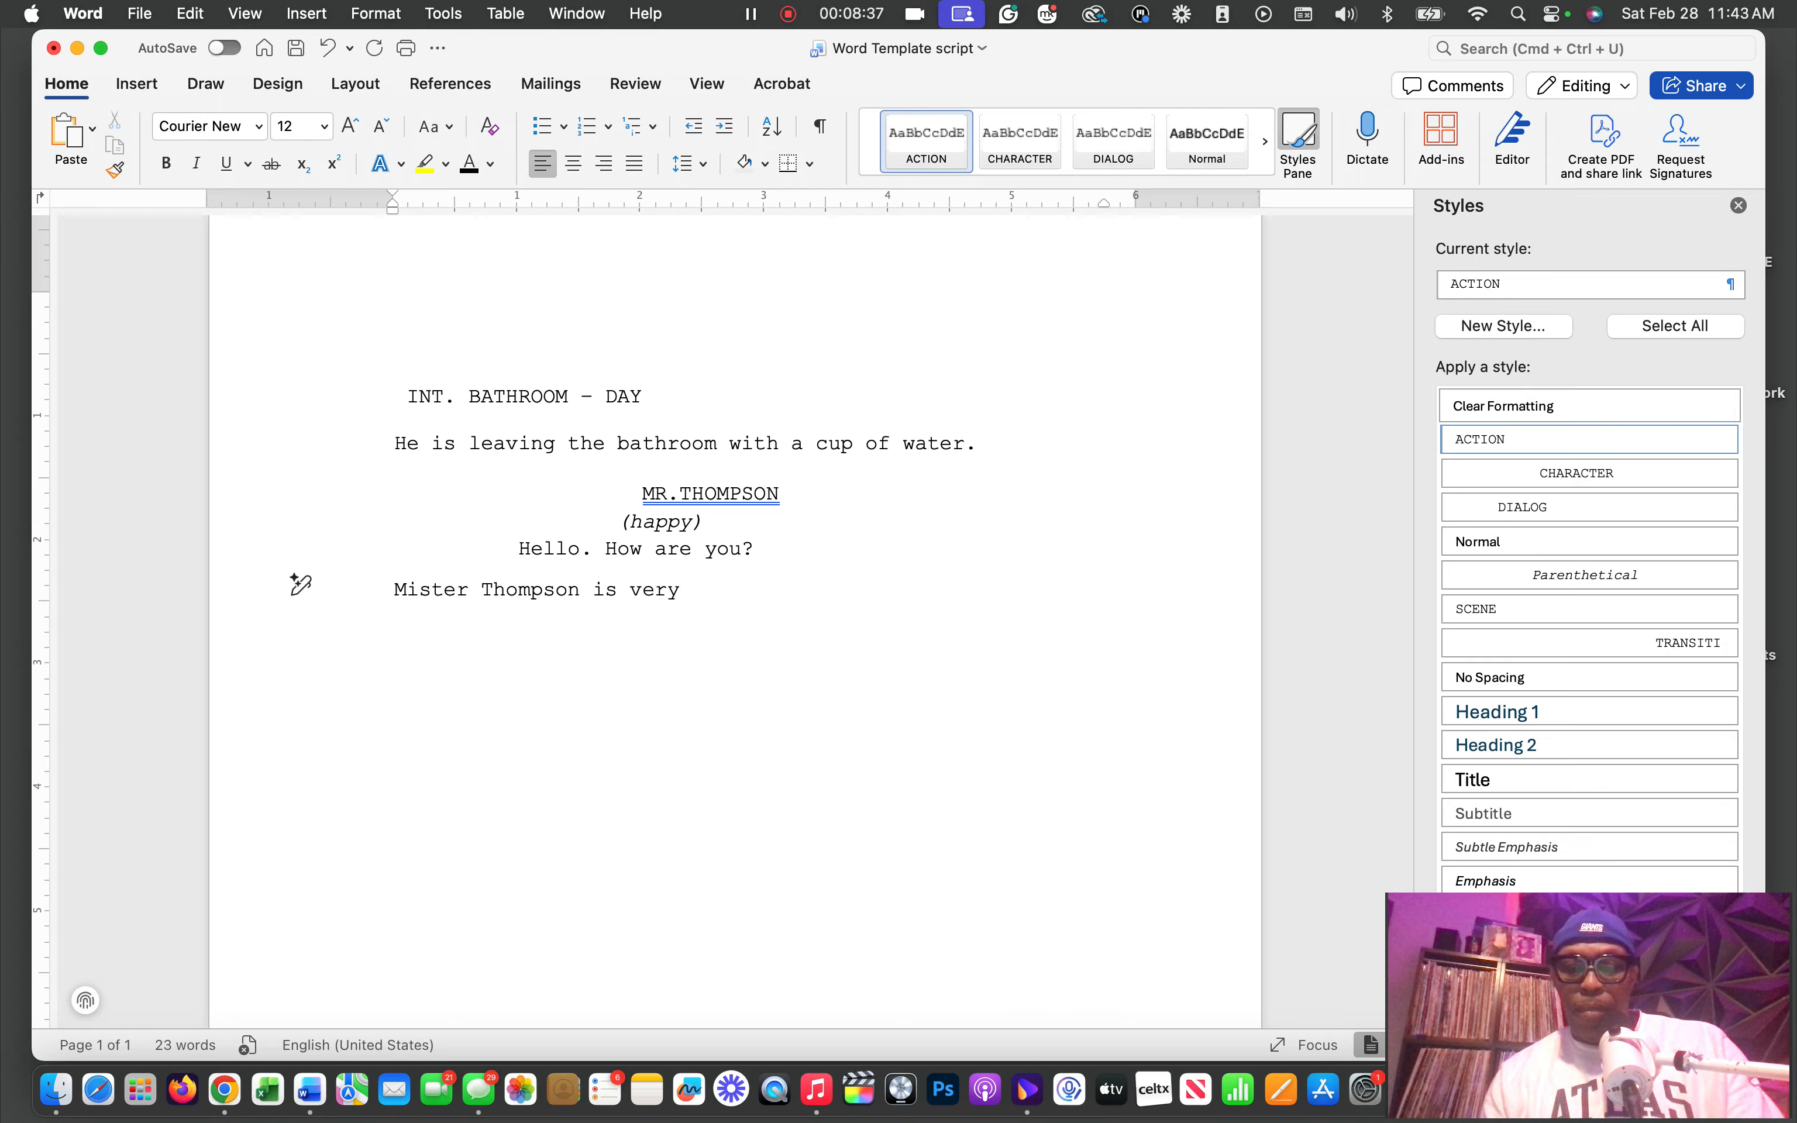
{"action": "type", "text": " upset"}
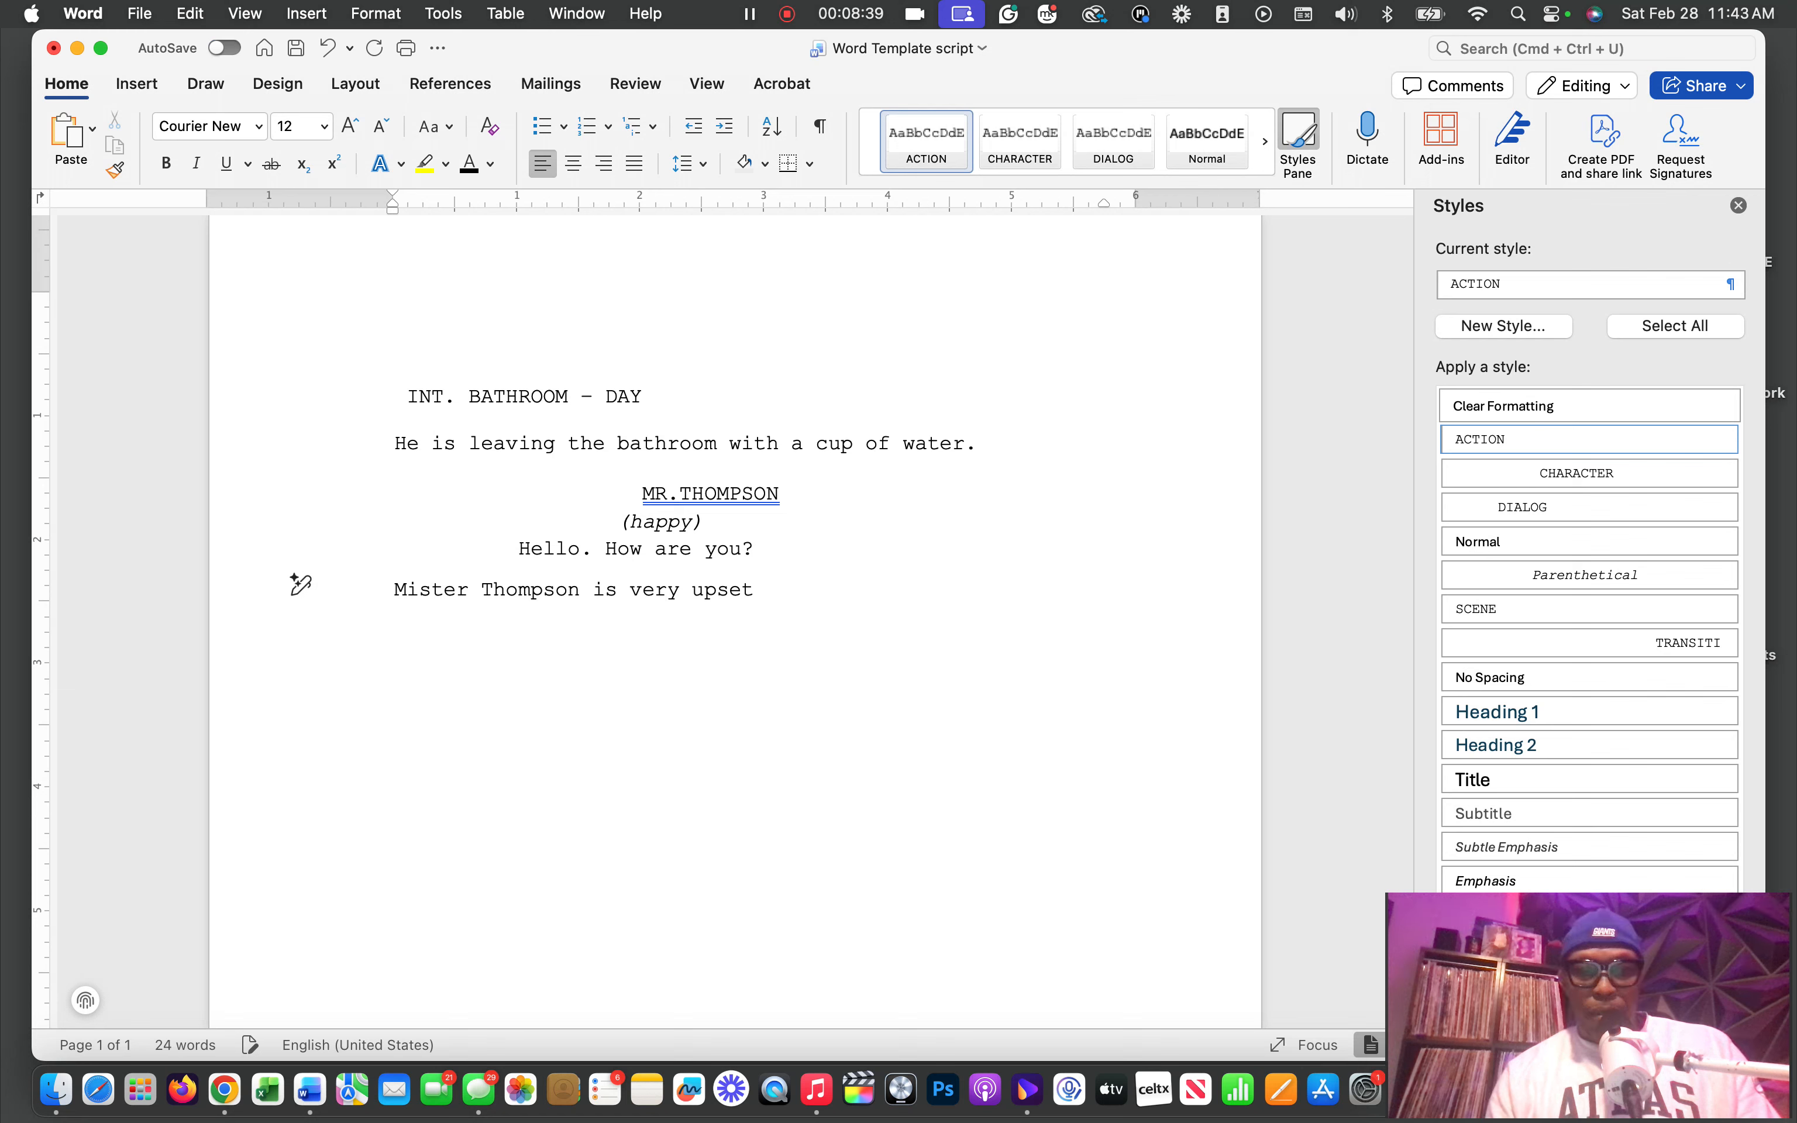
{"action": "type", "text": "."}
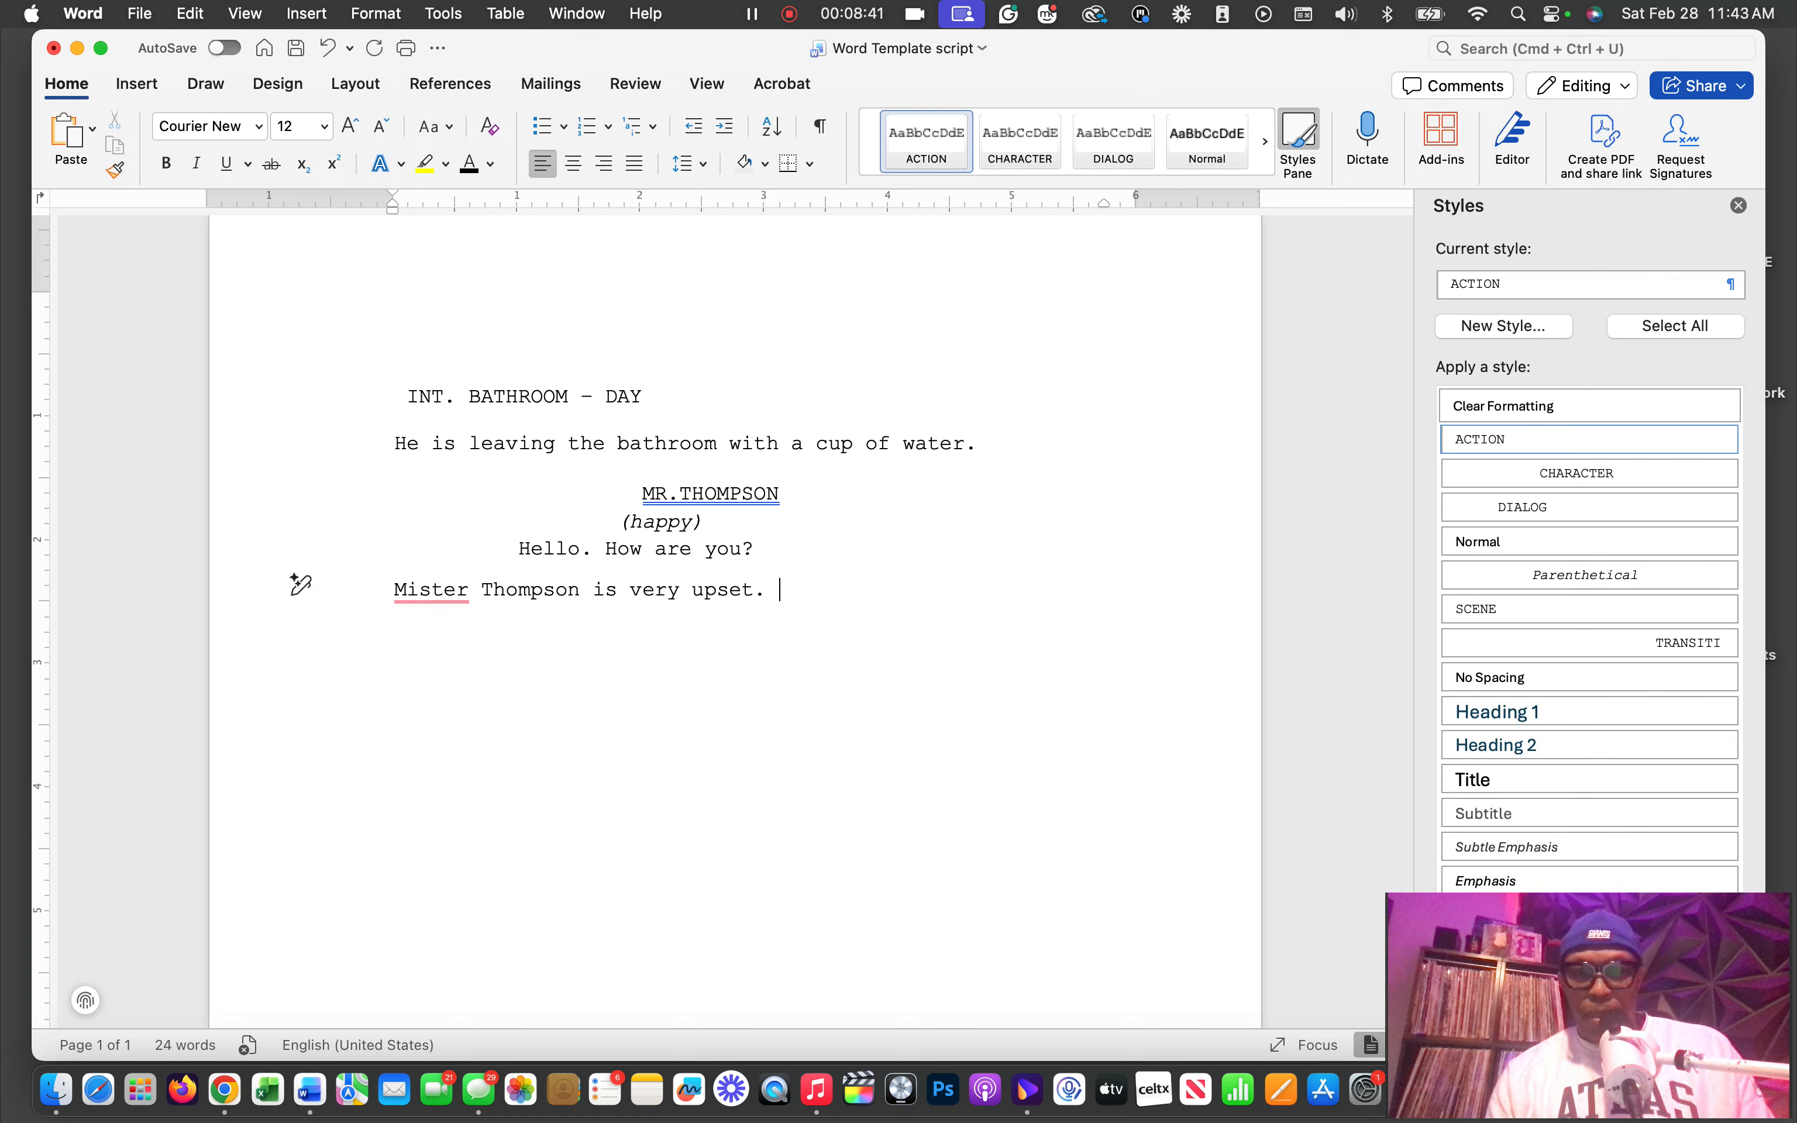
Add a CHARACTER-style line below the action sentence, set off by an empty line, and enter the second character's full name in capitals
{"action": "key", "text": "Return"}
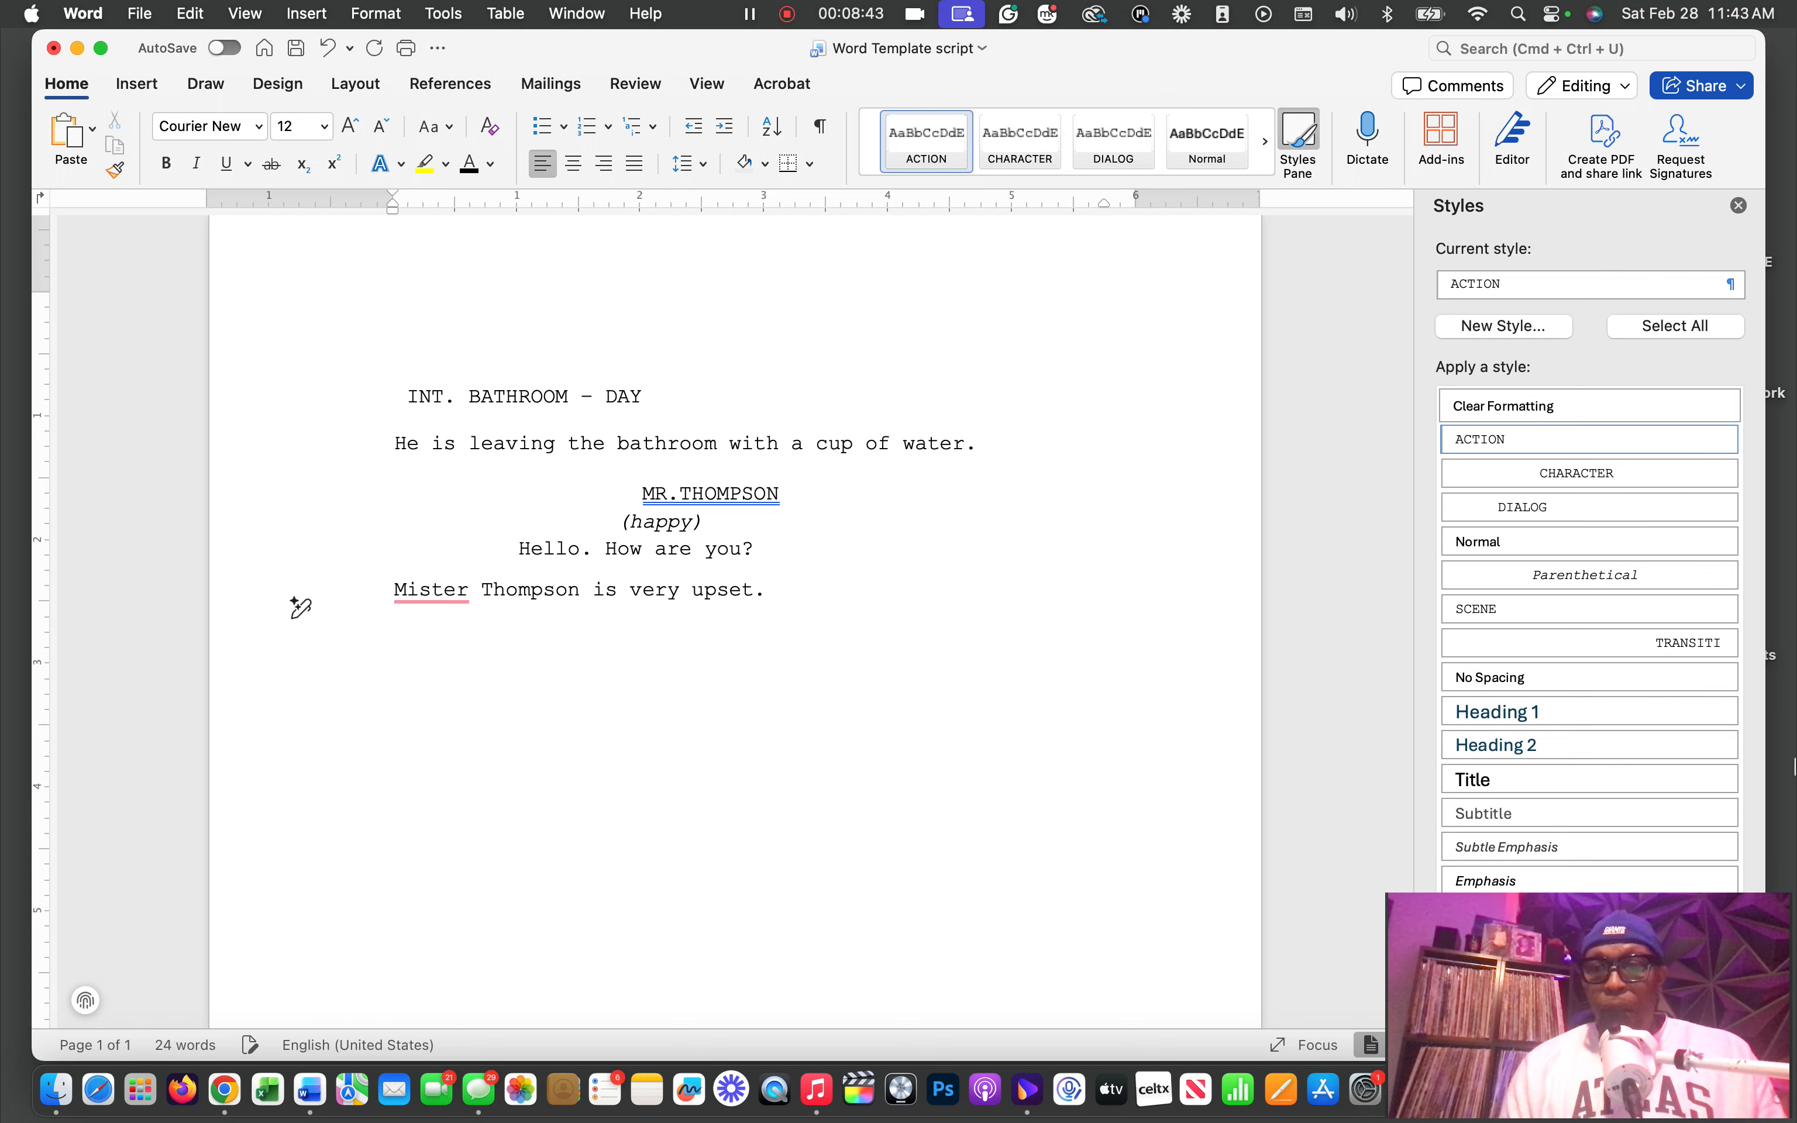
{"action": "left_click", "coordinate": [1567, 473]}
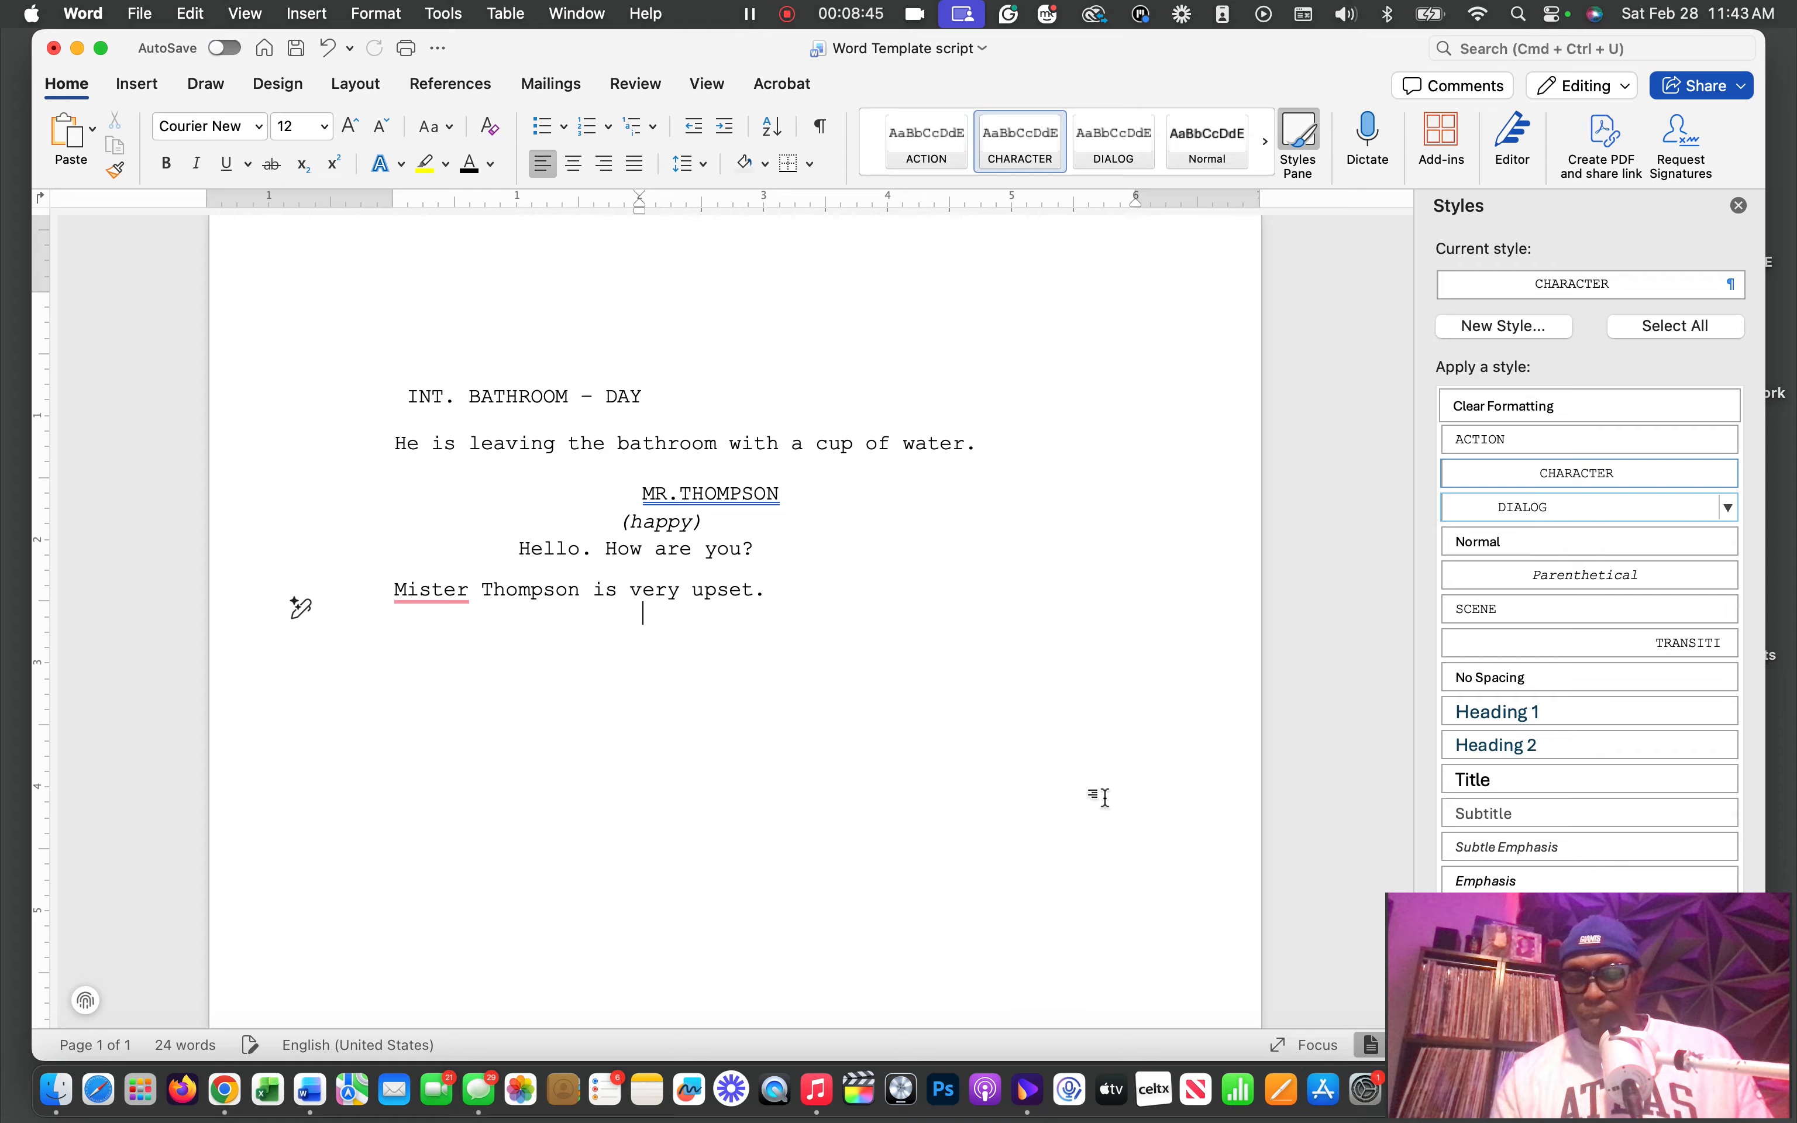
{"action": "key", "text": "Return"}
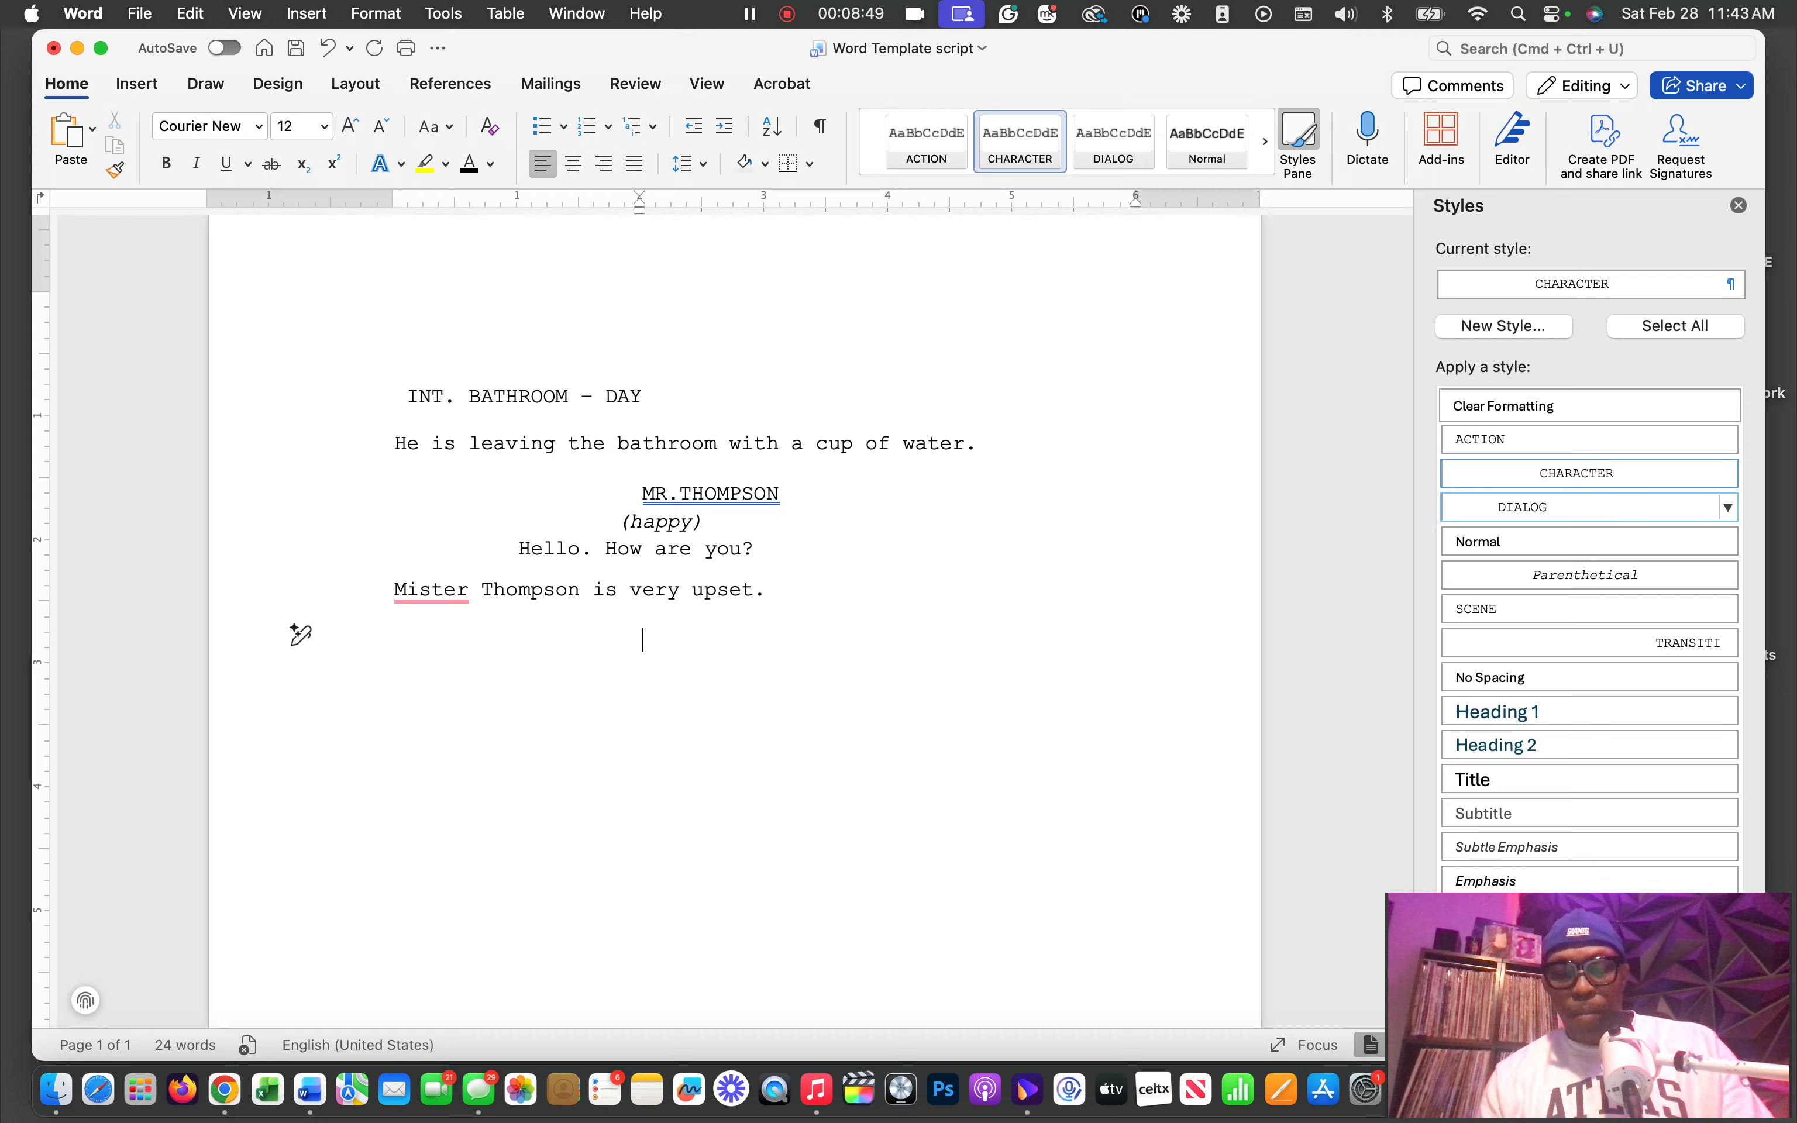
{"action": "type", "text": "NORA"}
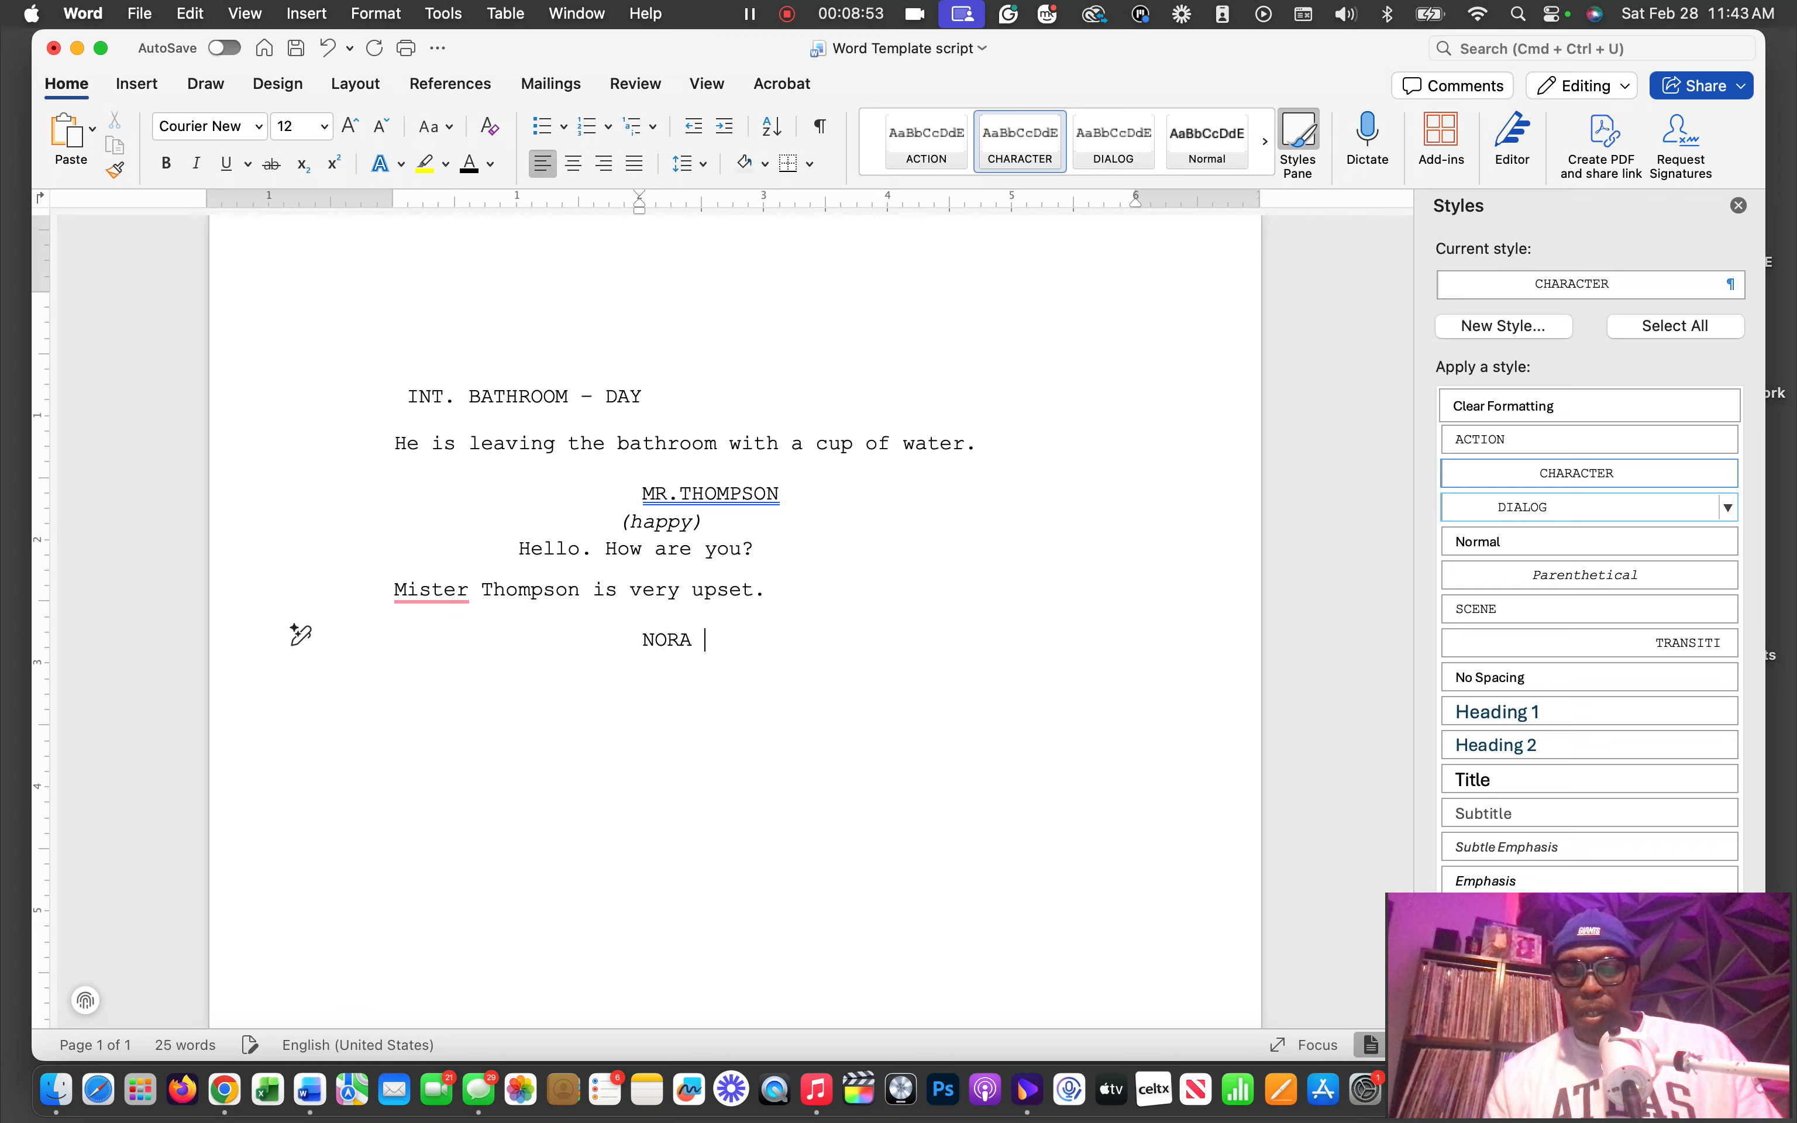
{"action": "type", "text": " JOHNS"}
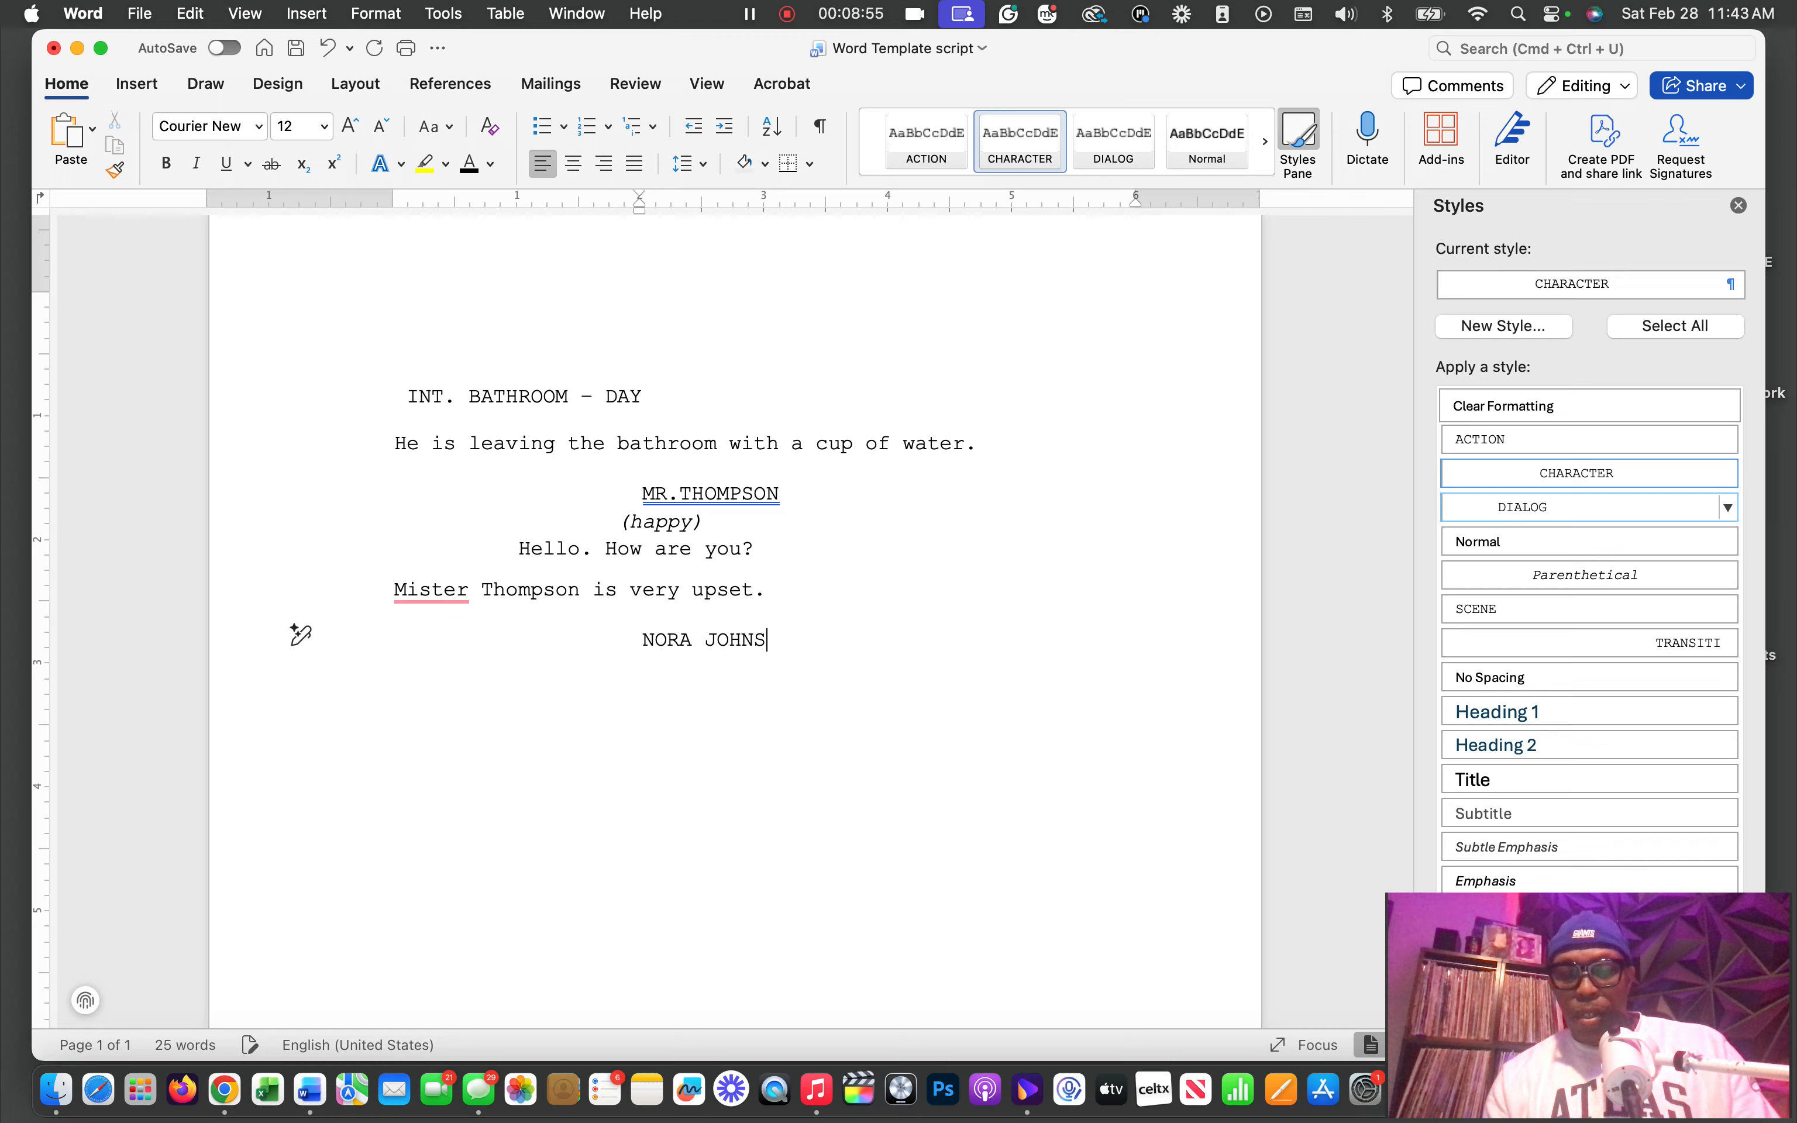
{"action": "type", "text": "ON"}
Add a DIALOG-style line below the second character's name, write "I'm fine." in sentence case, and start an empty line after it
{"action": "key", "text": "Return"}
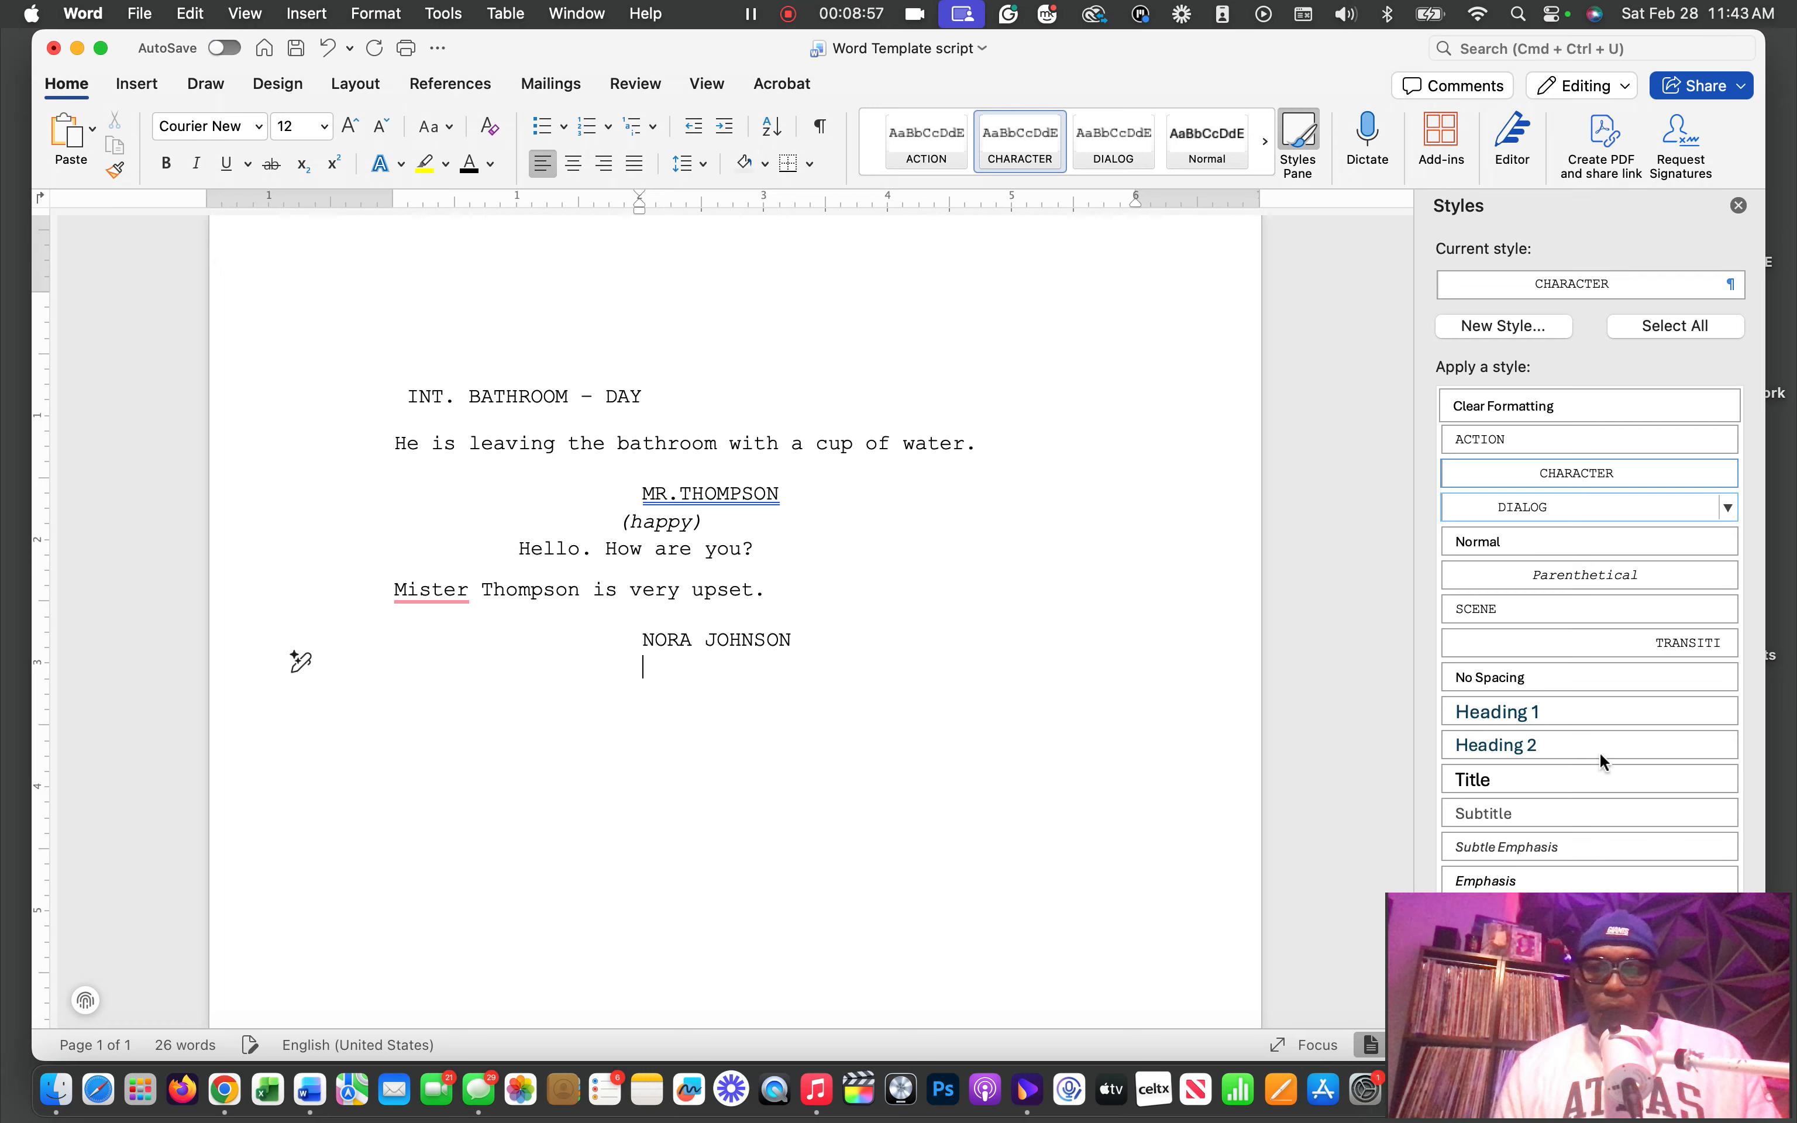
{"action": "left_click", "coordinate": [1542, 513]}
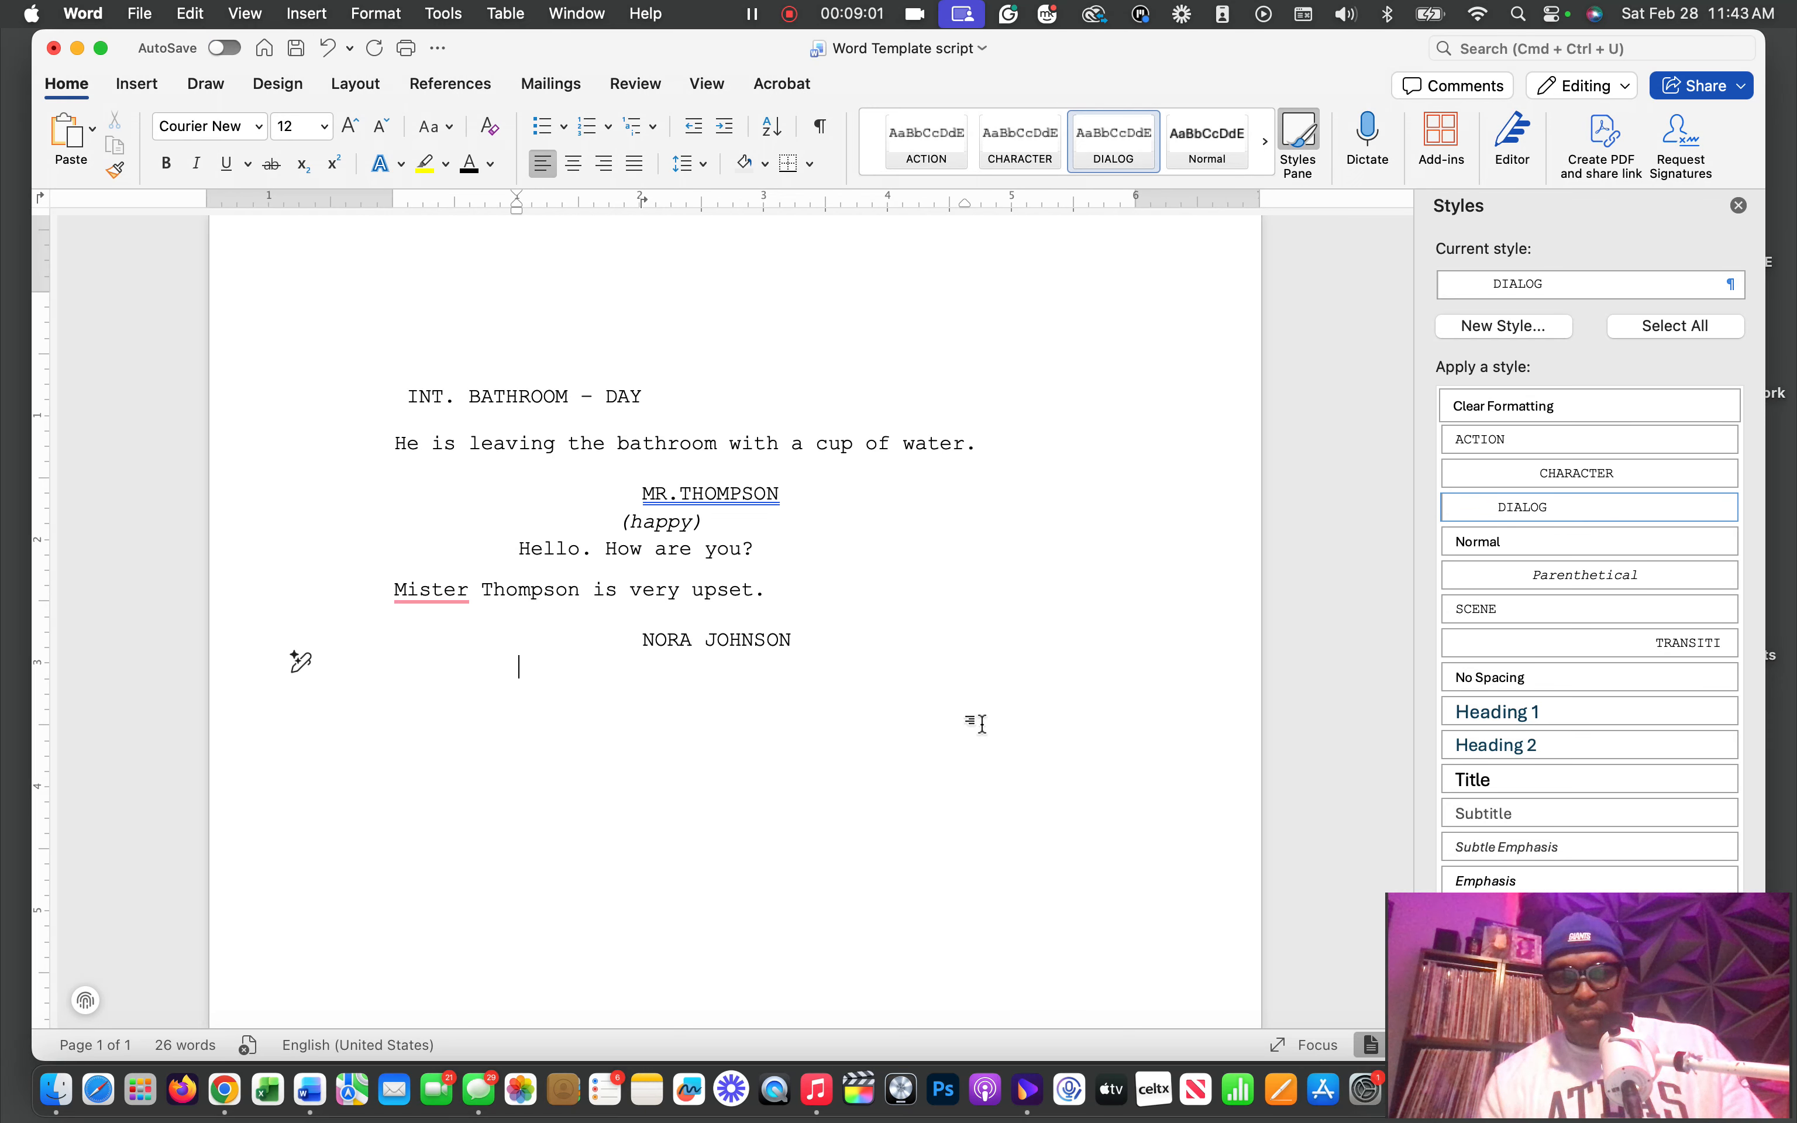
{"action": "type", "text": "I'M "}
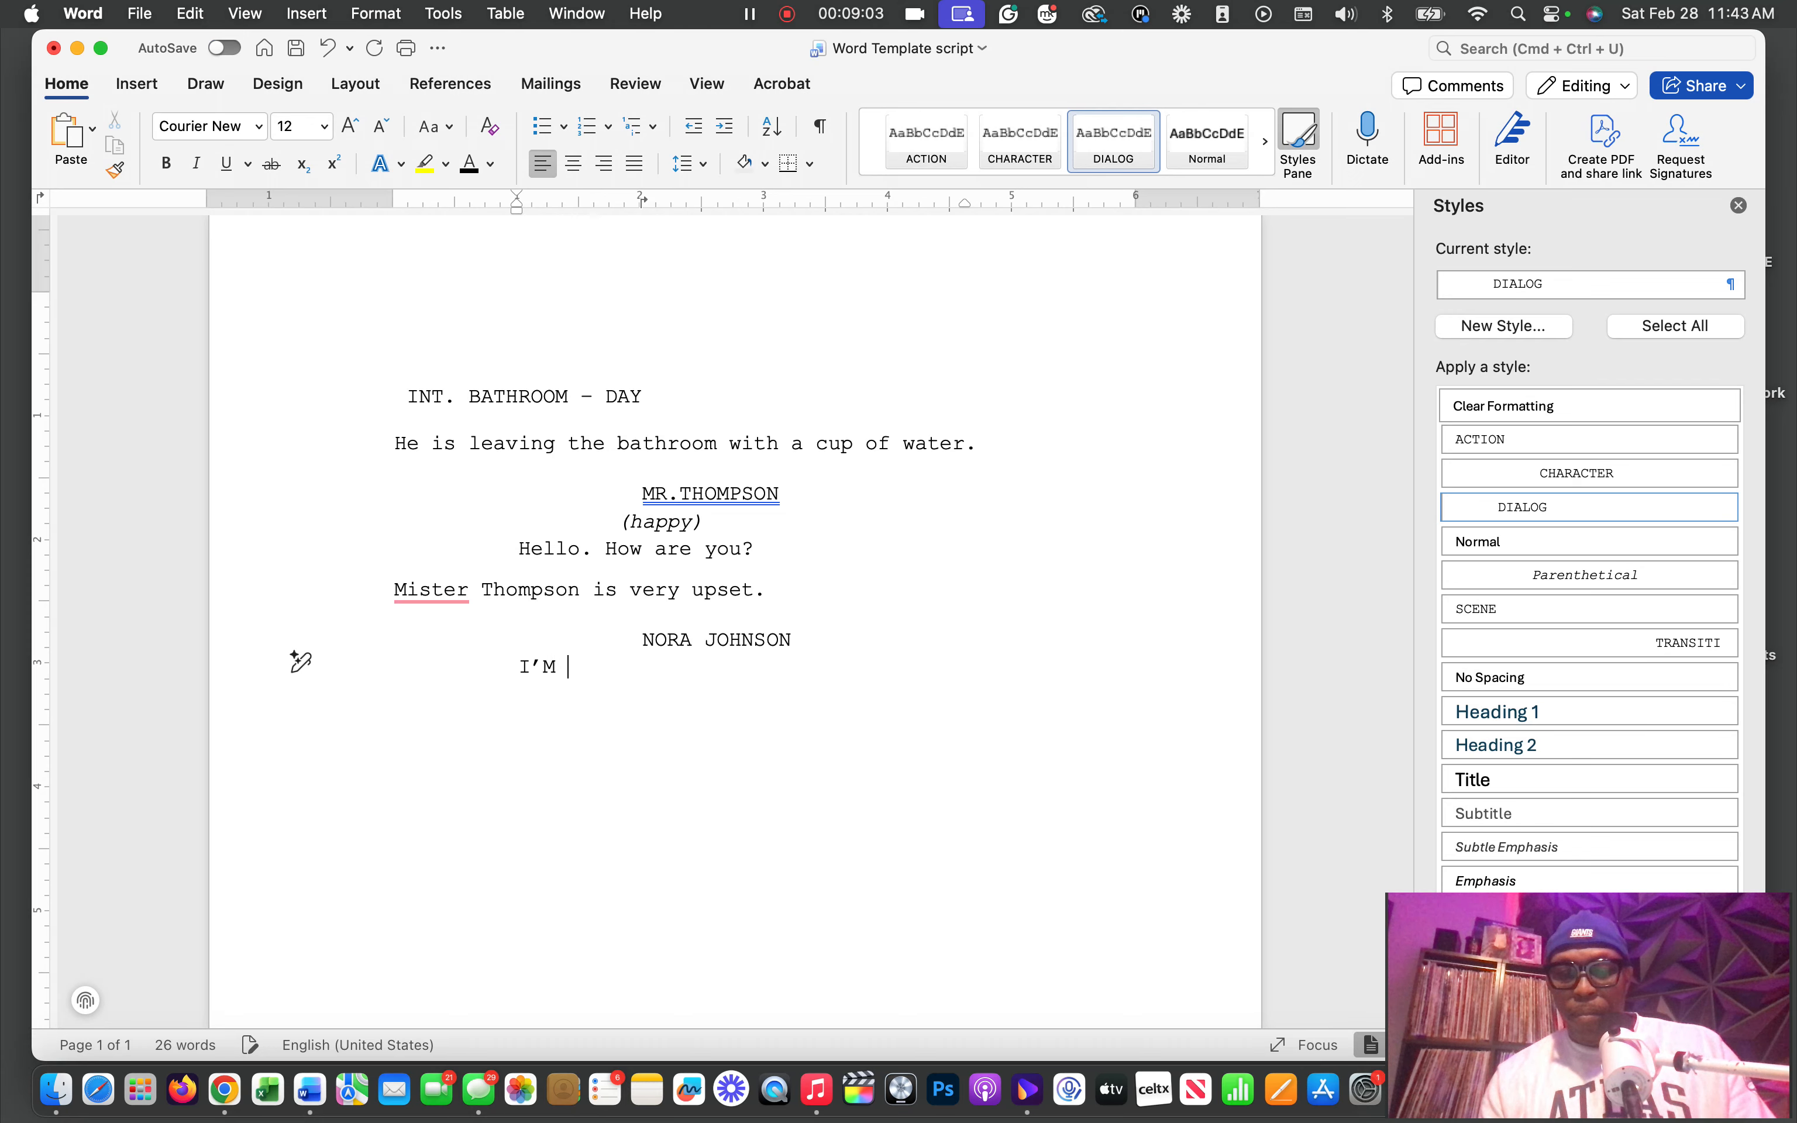
{"action": "type", "text": "FIBNNE"}
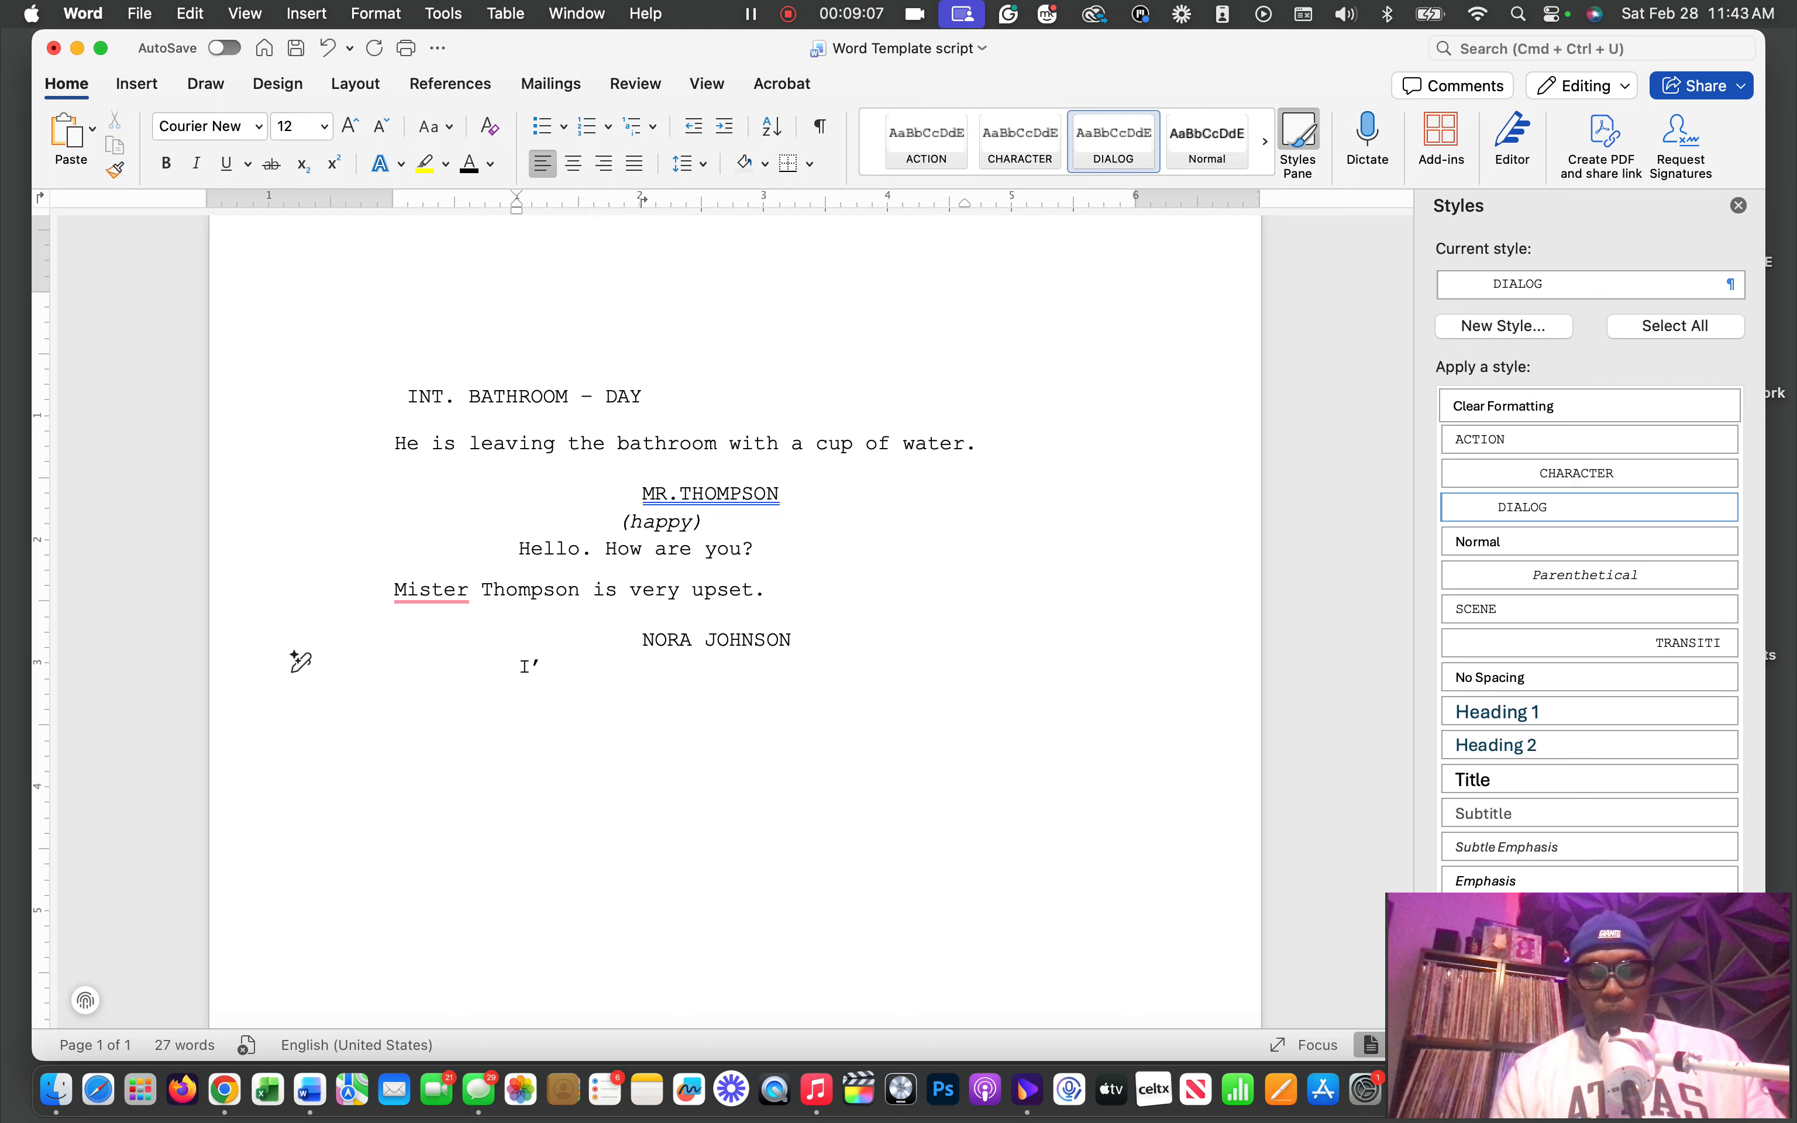
{"action": "type", "text": "m f"}
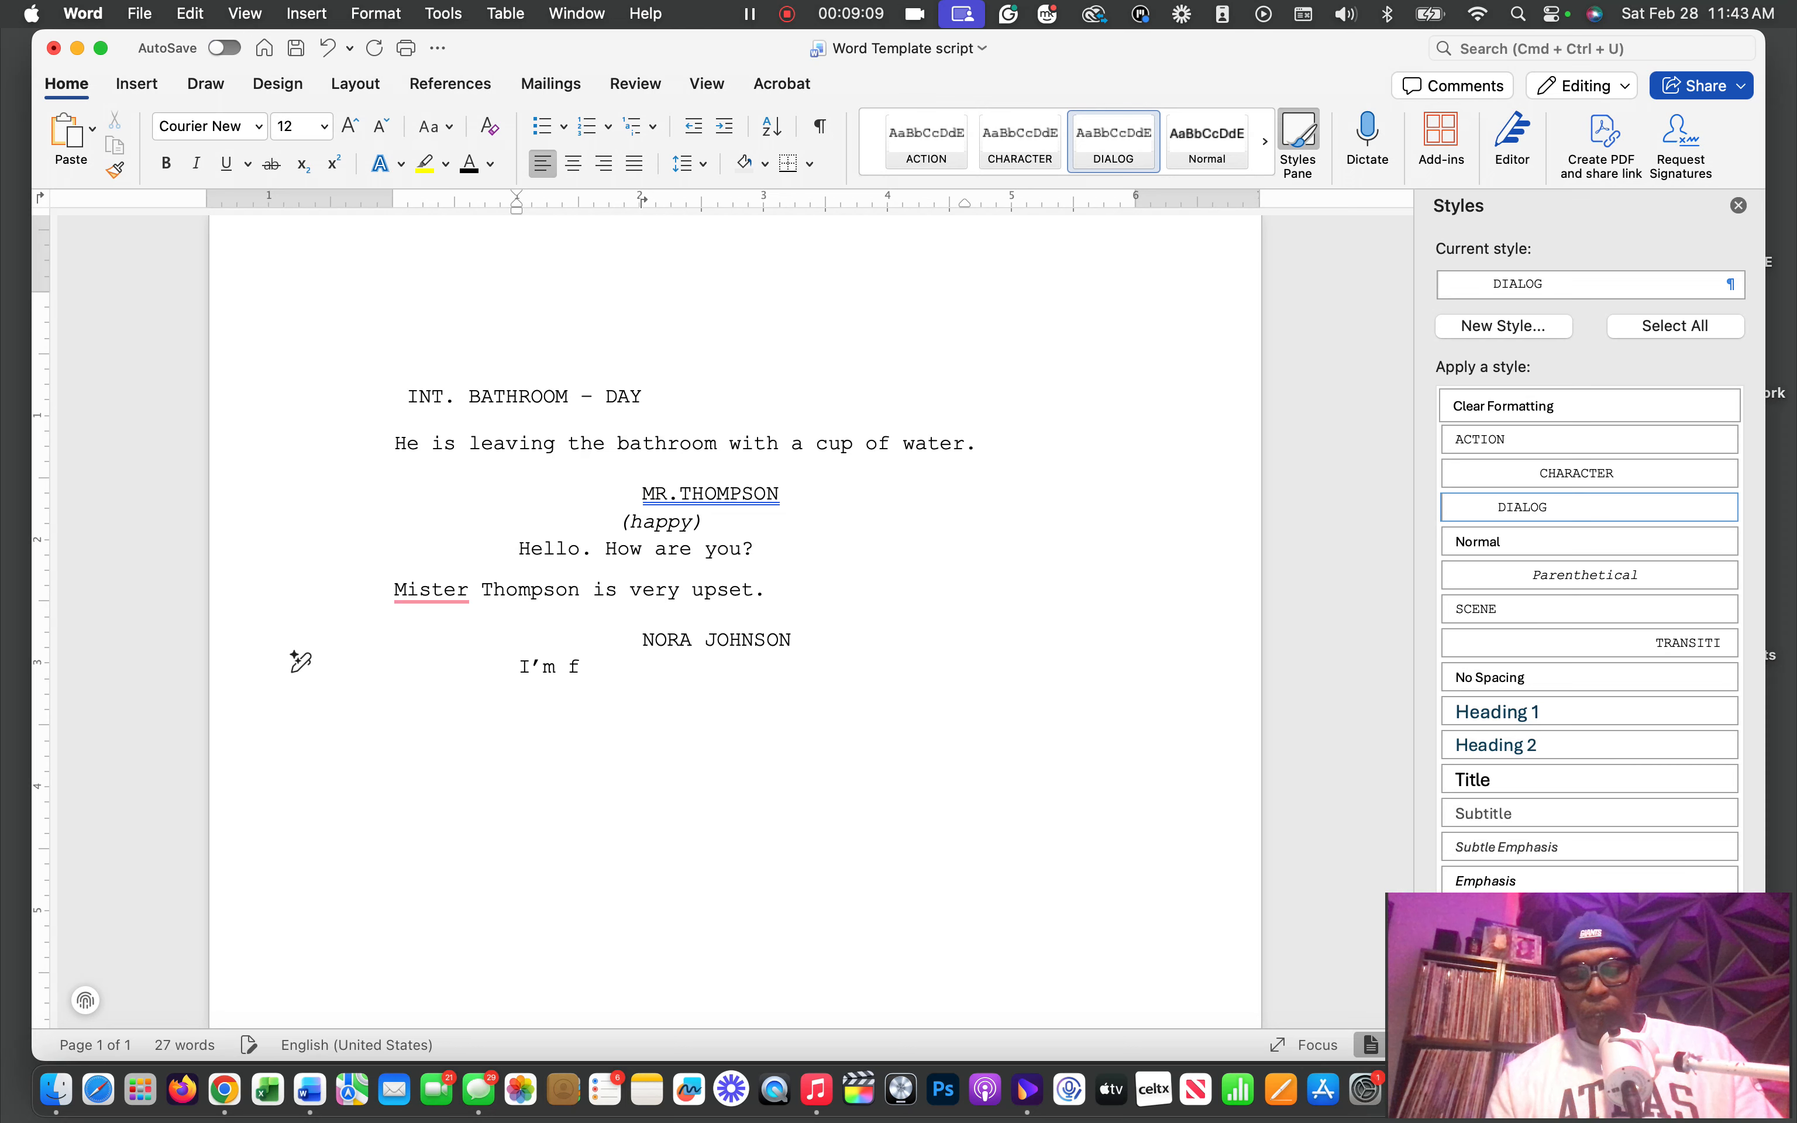
{"action": "type", "text": "ine"}
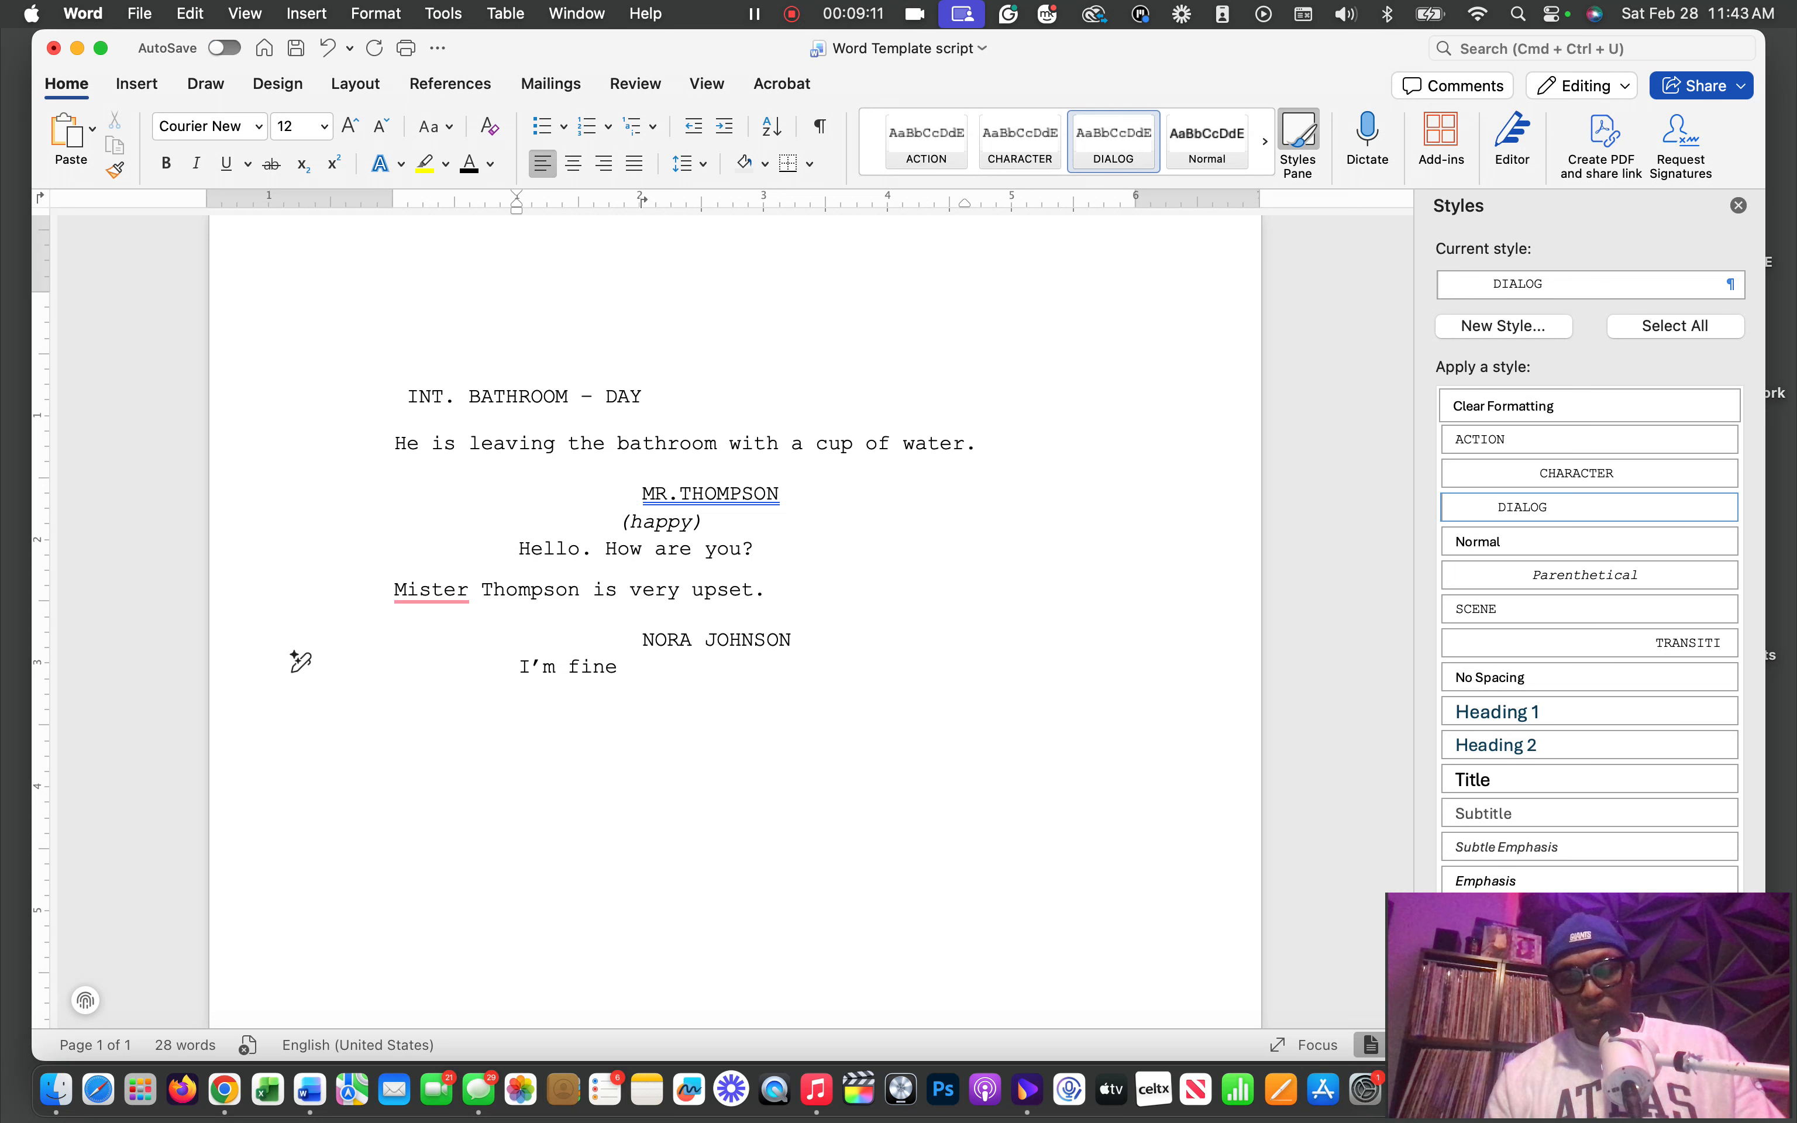
{"action": "type", "text": "."}
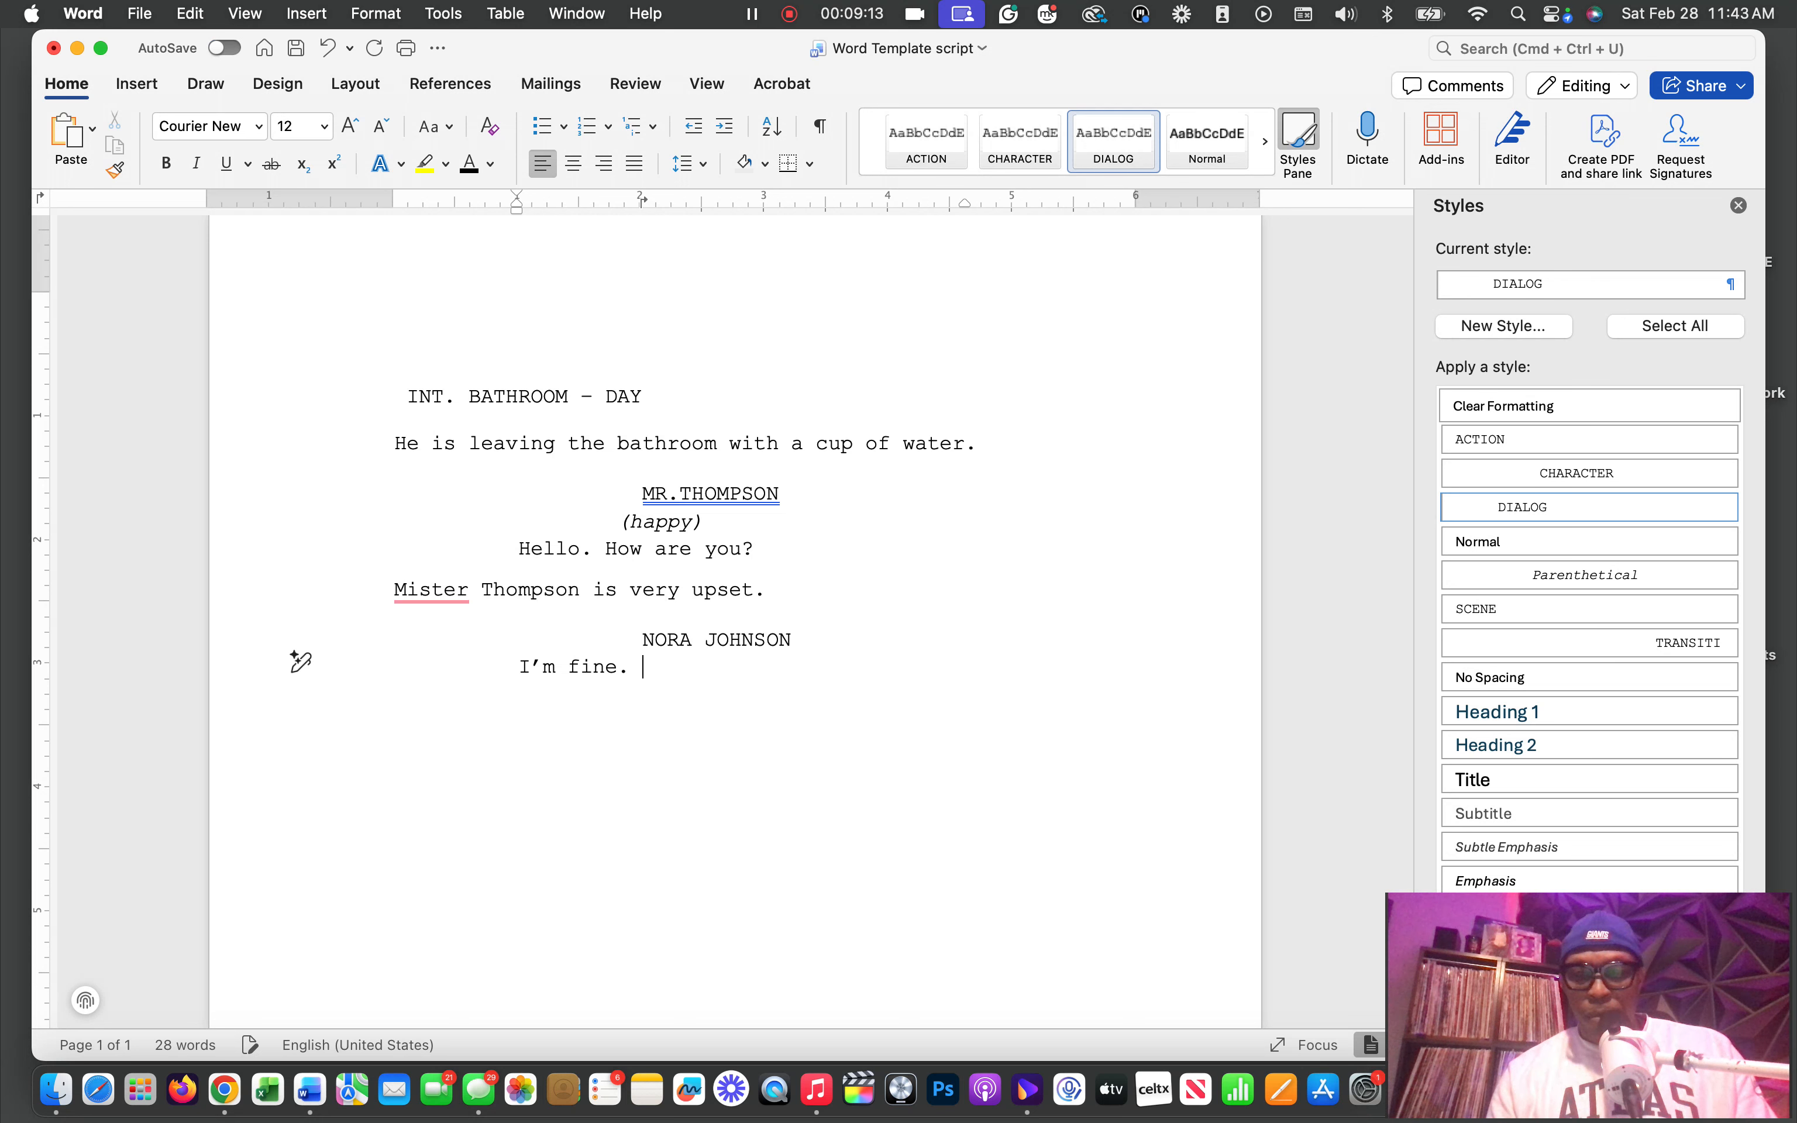
{"action": "key", "text": "Return"}
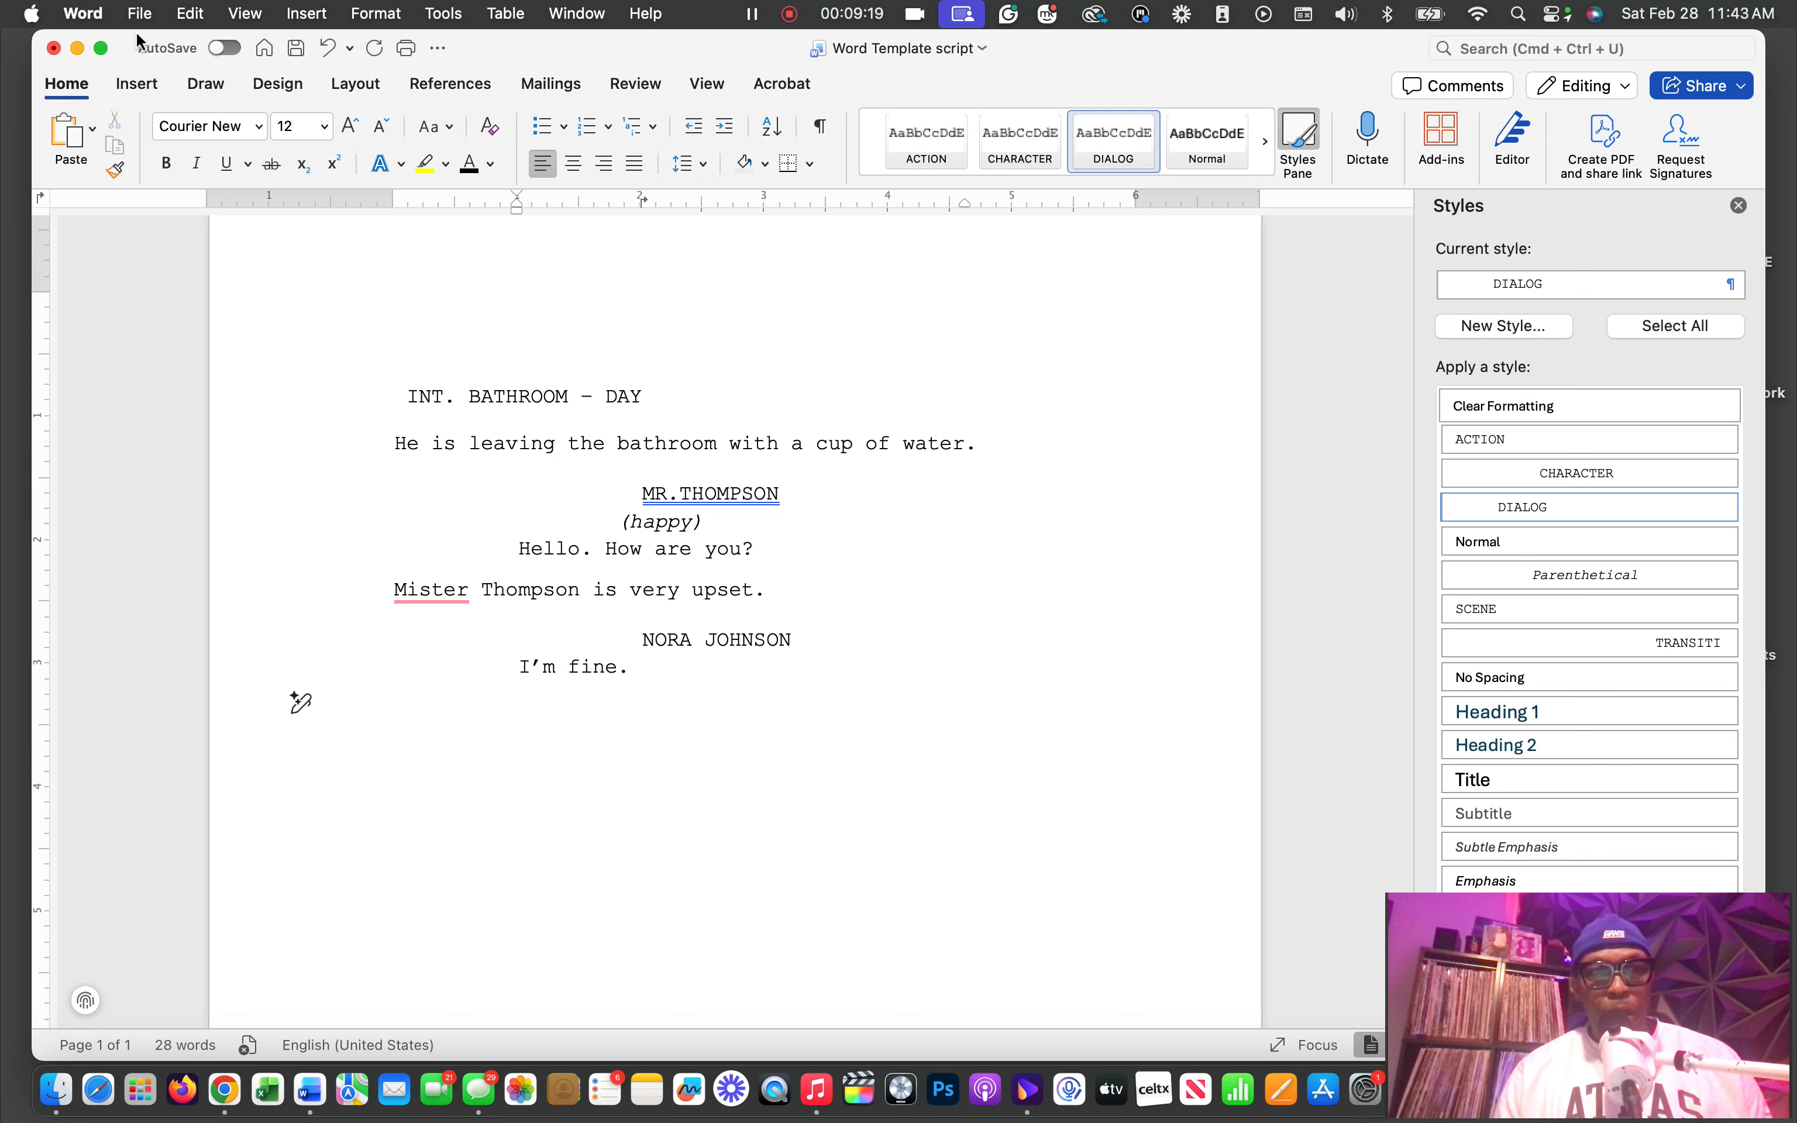
Bring up the minimized GROWN BOY script W document, examine the screenplay formatting across its pages, and return to the Word Template script document
{"action": "left_click_drag", "start_coordinate": [691, 59], "coordinate": [386, 59]}
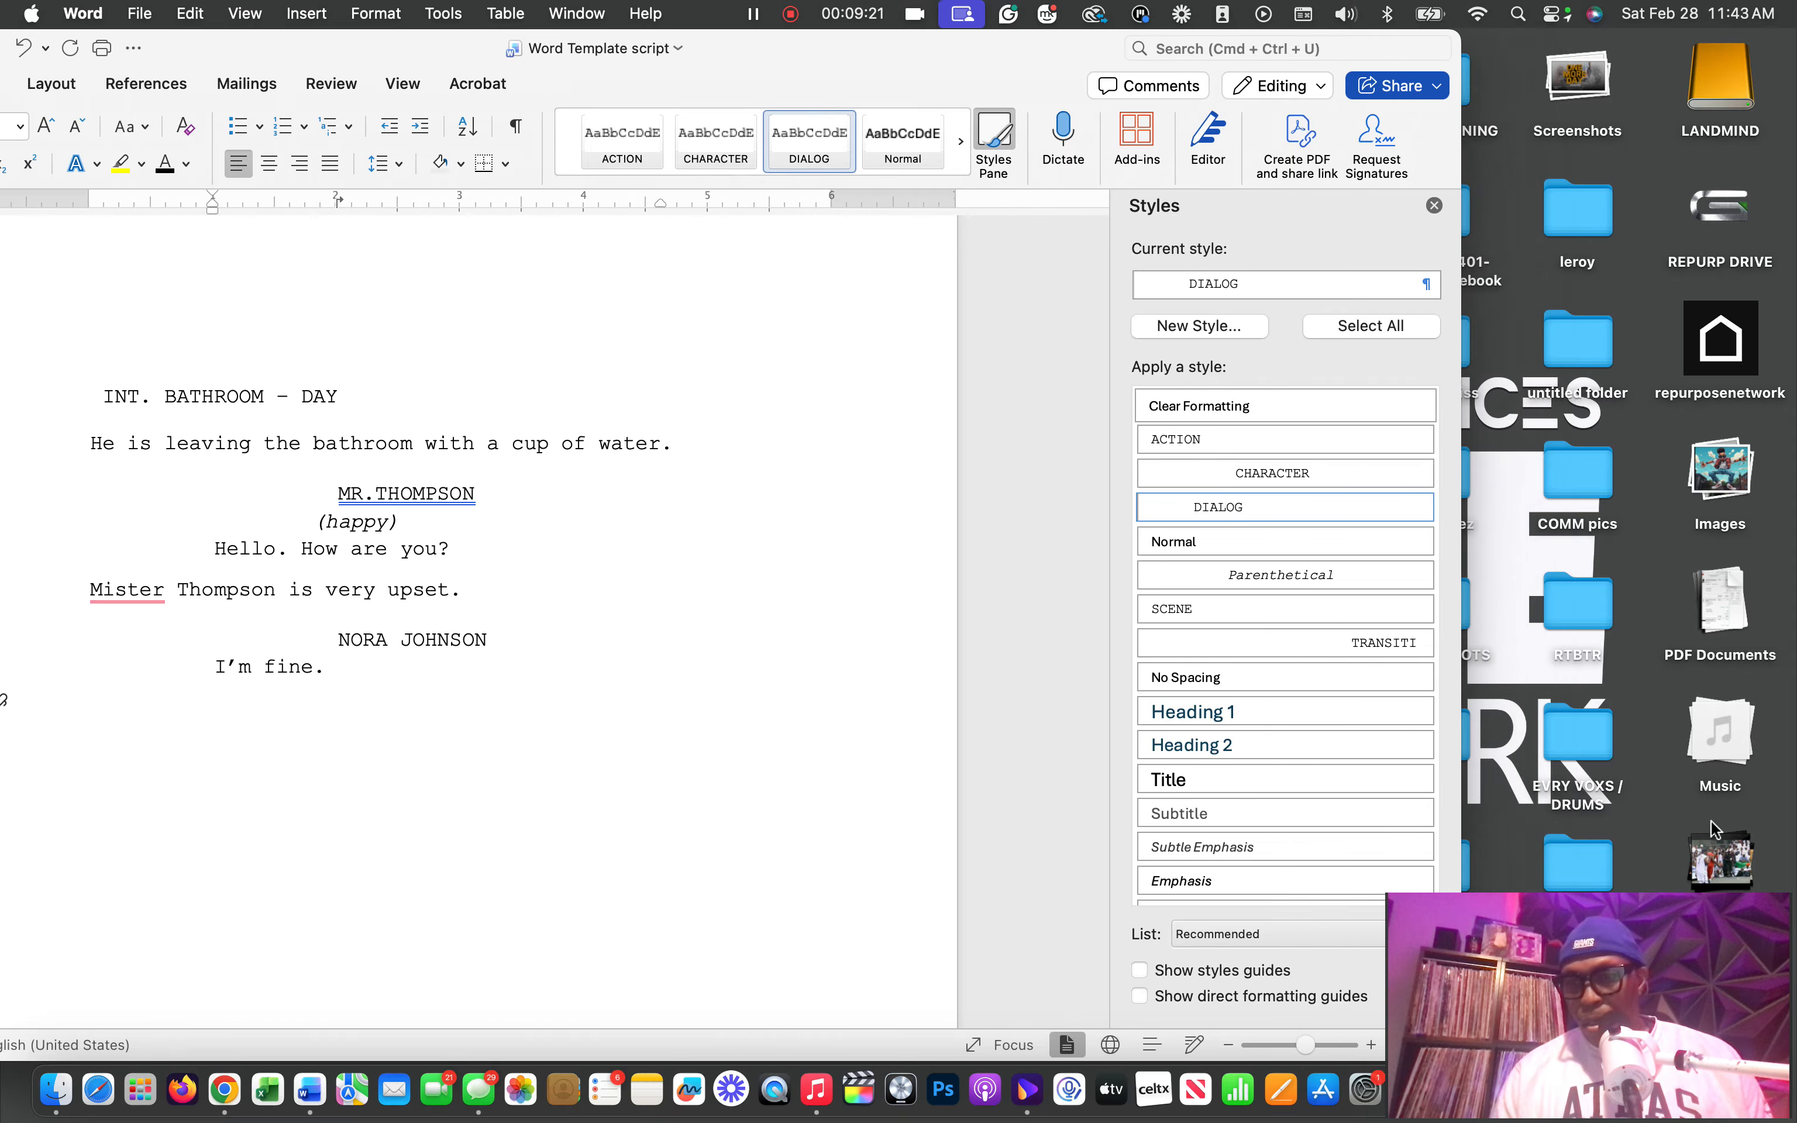
{"action": "left_click_drag", "start_coordinate": [1513, 900], "coordinate": [1201, 798]}
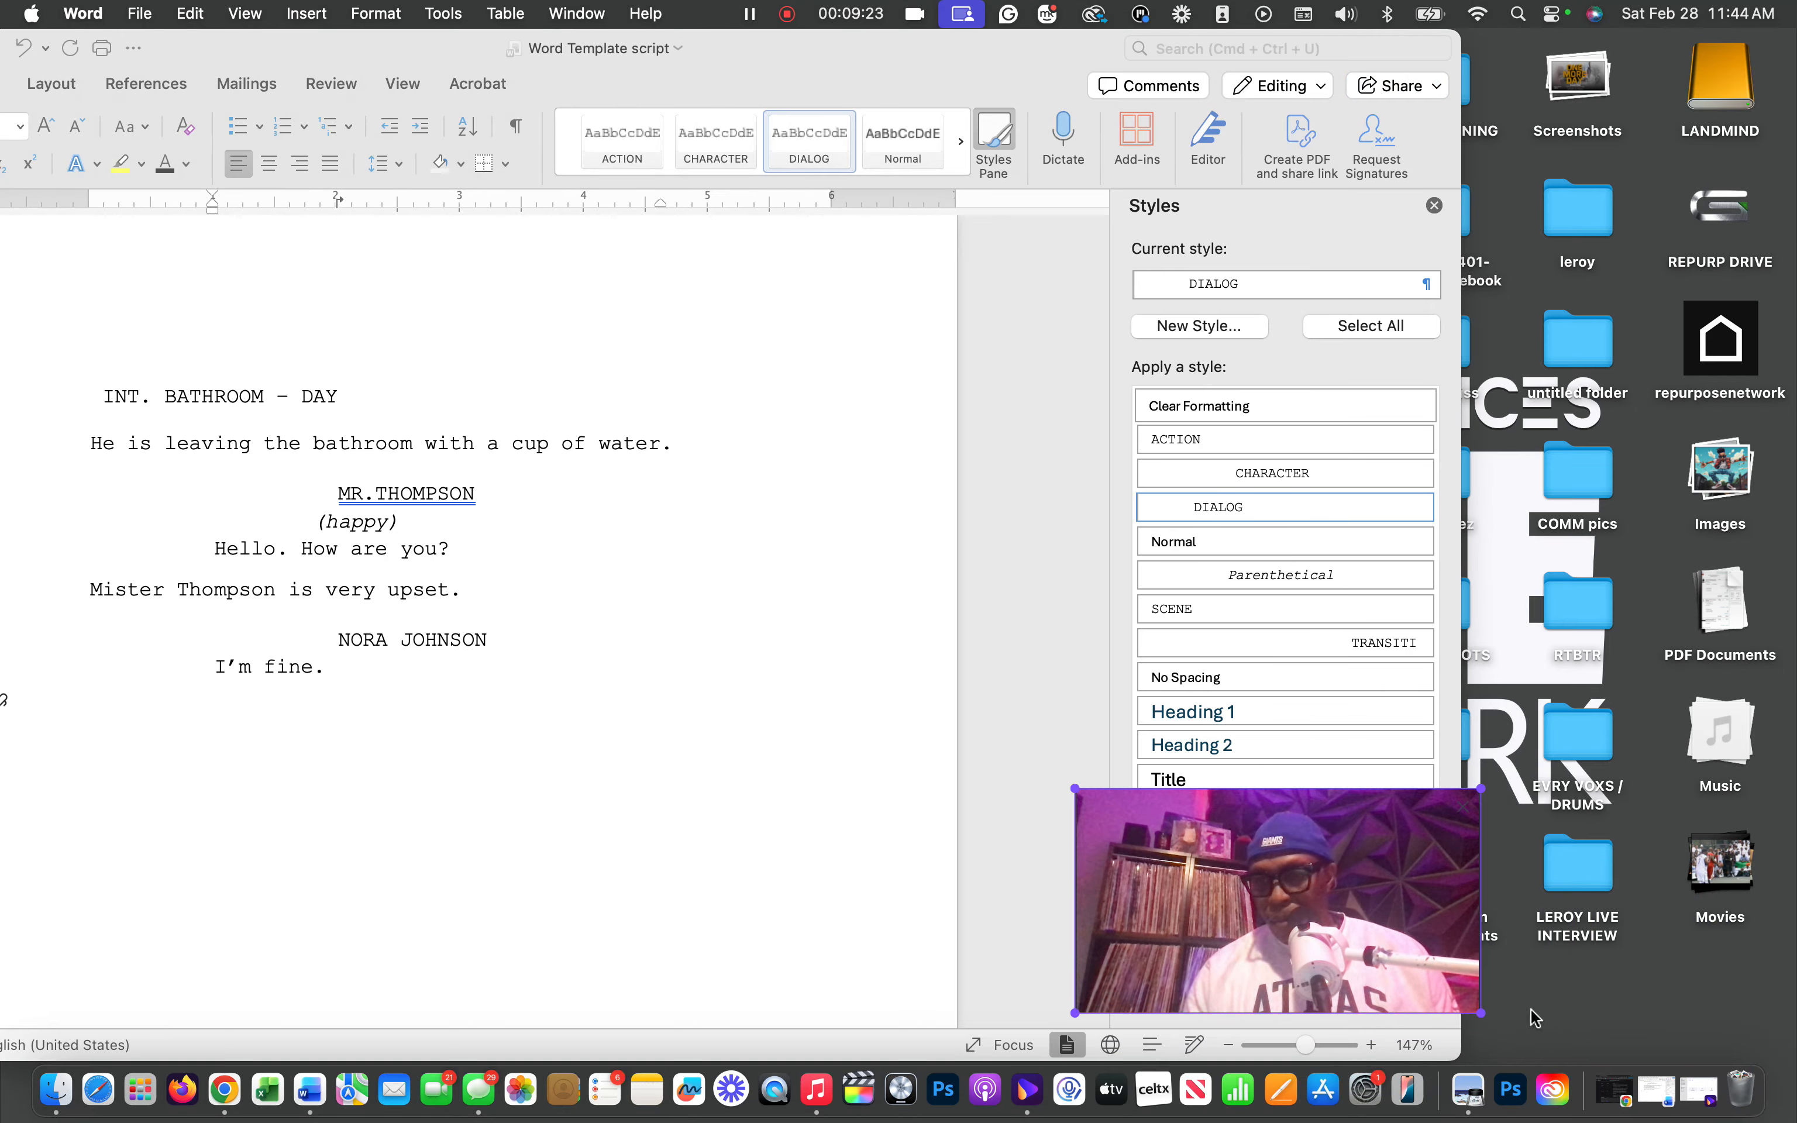
{"action": "left_click", "coordinate": [1657, 1090]}
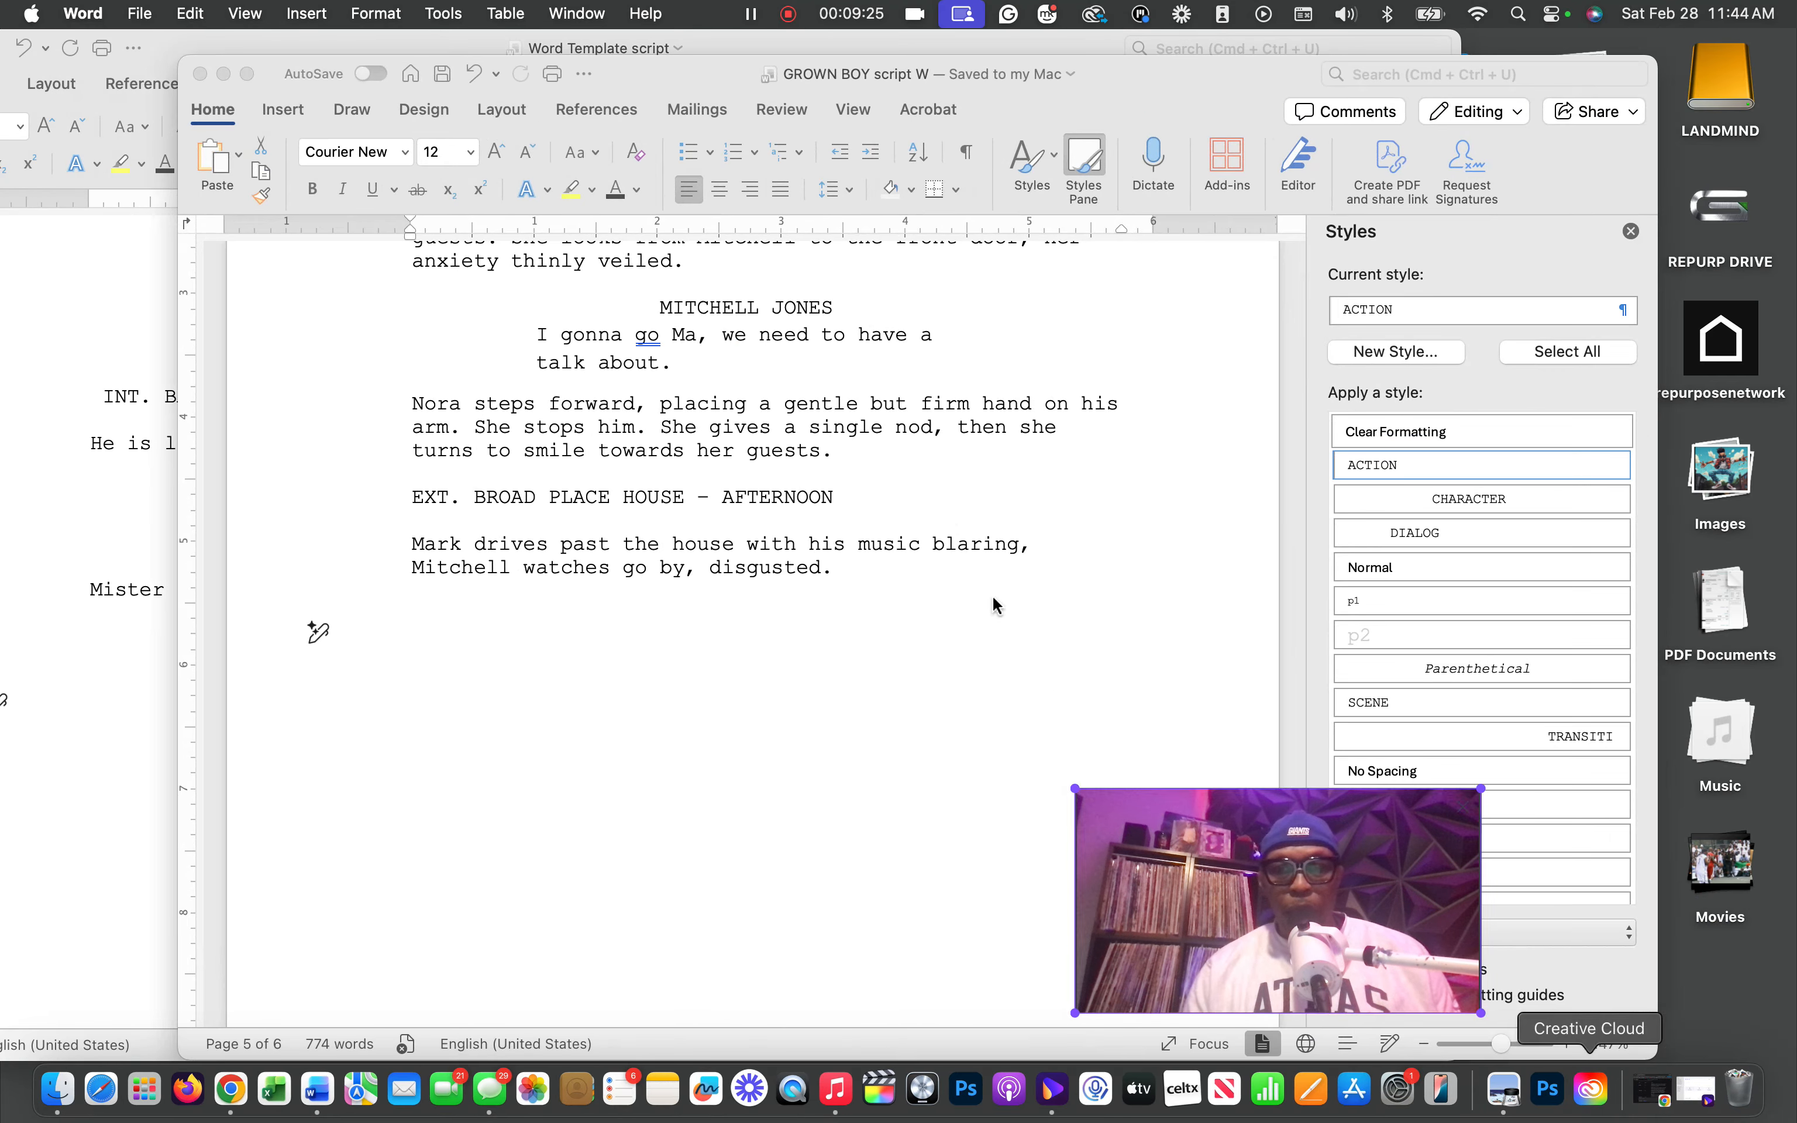
{"action": "scroll", "coordinate": [874, 591], "scroll_direction": "up", "scroll_amount": 15}
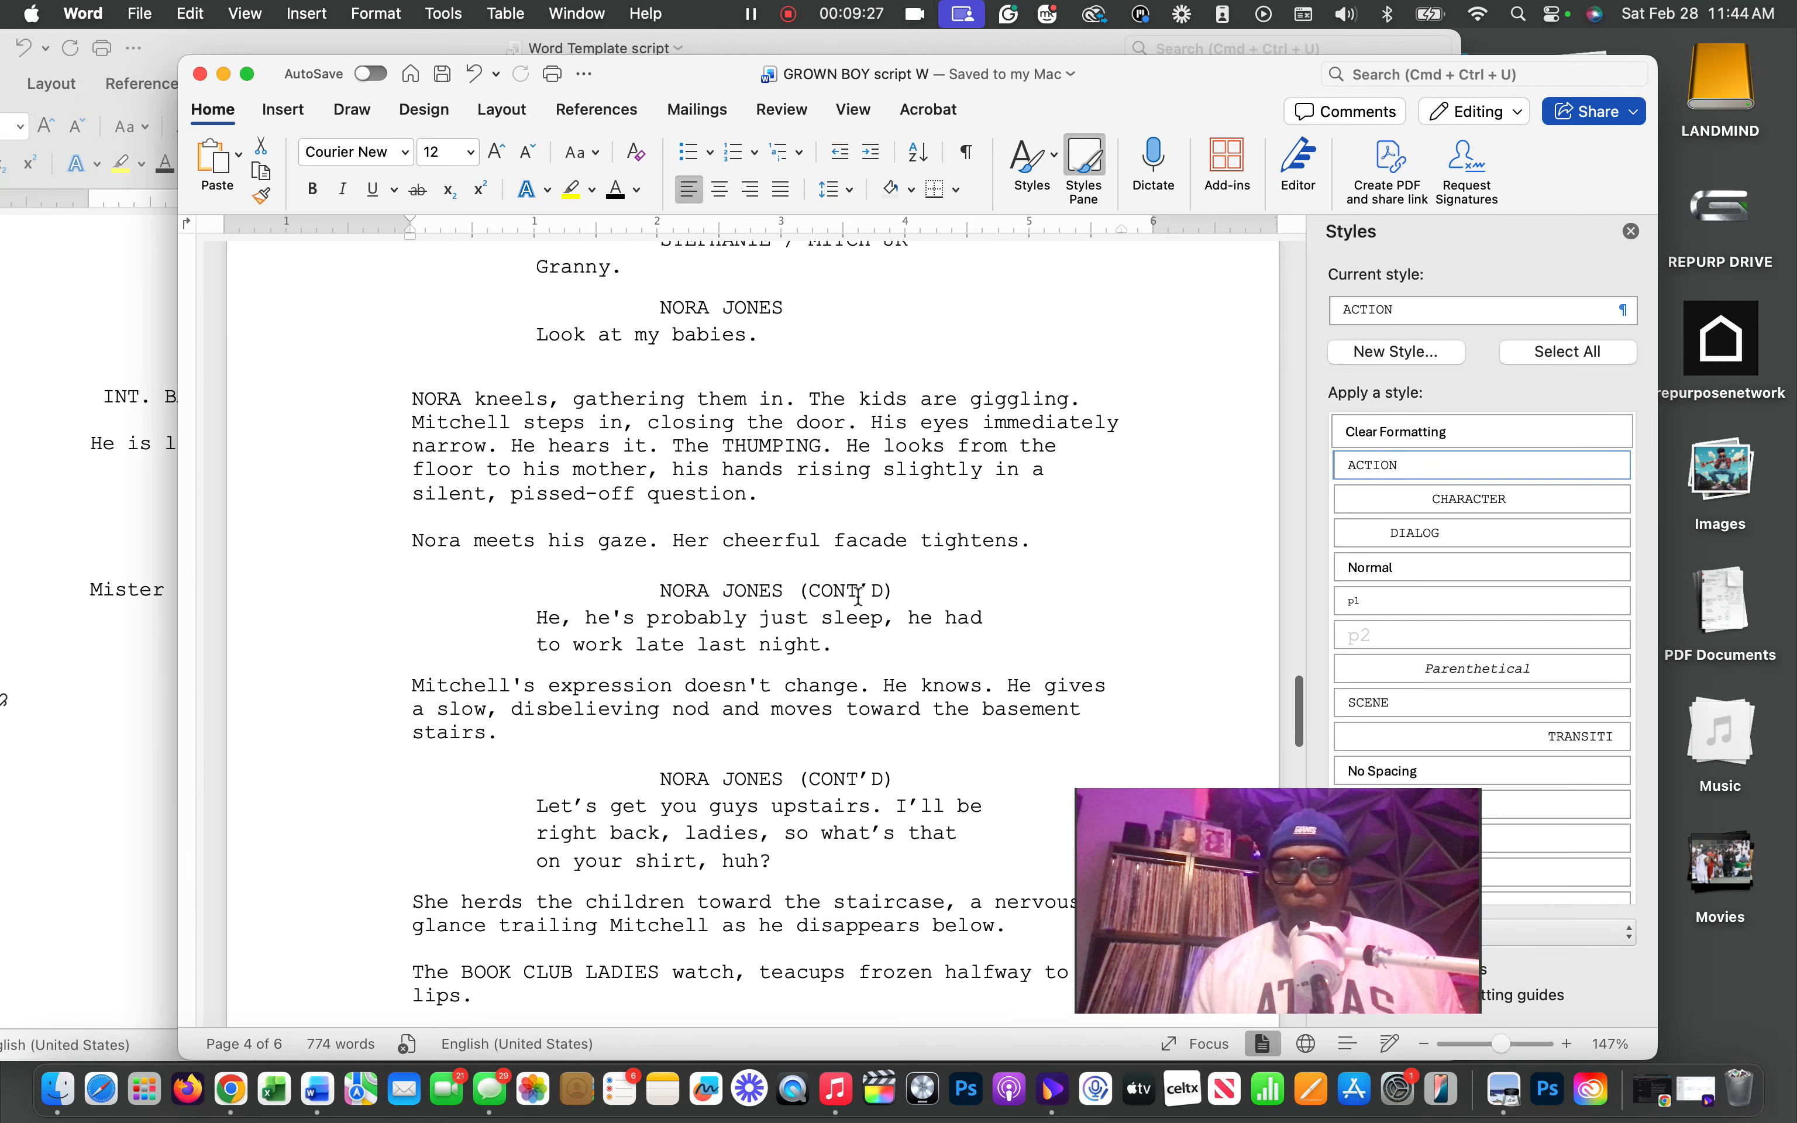
{"action": "scroll", "coordinate": [857, 597], "scroll_direction": "up", "scroll_amount": 20}
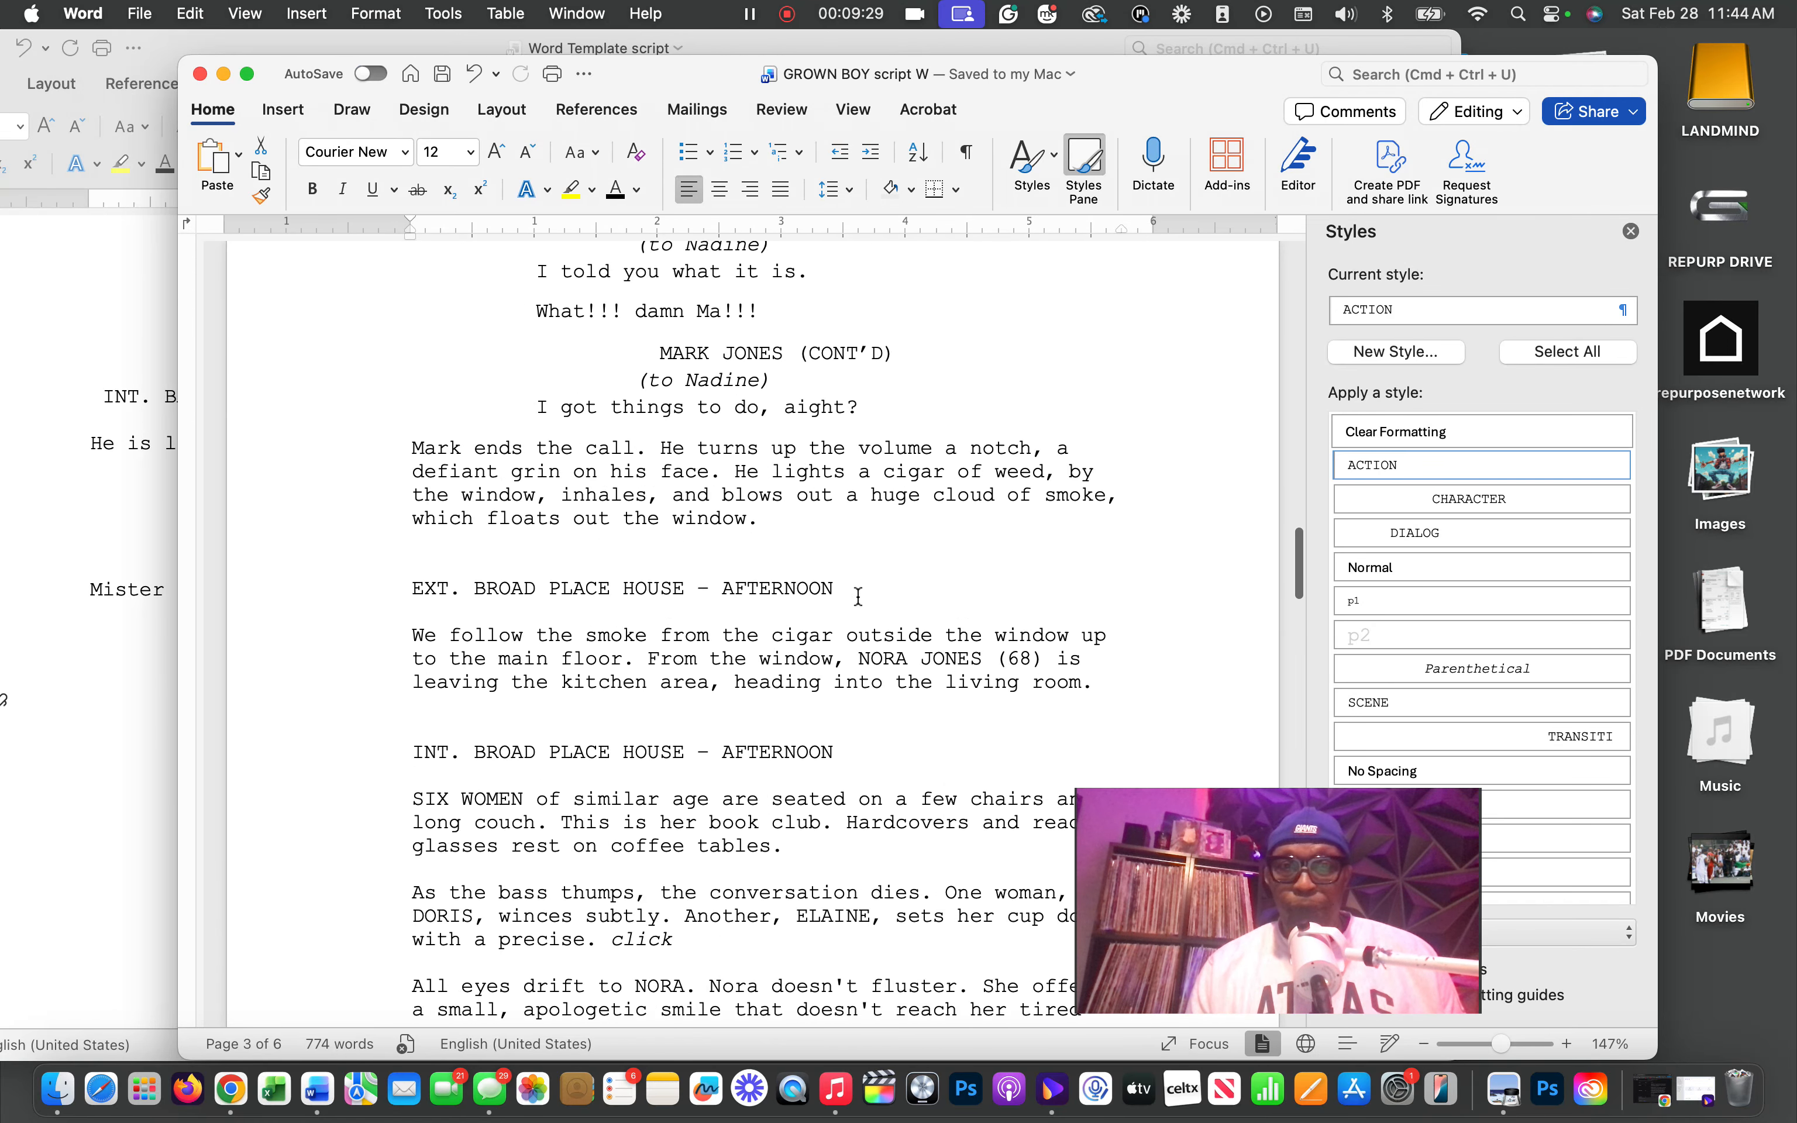
{"action": "scroll", "coordinate": [857, 597], "scroll_direction": "up", "scroll_amount": 20}
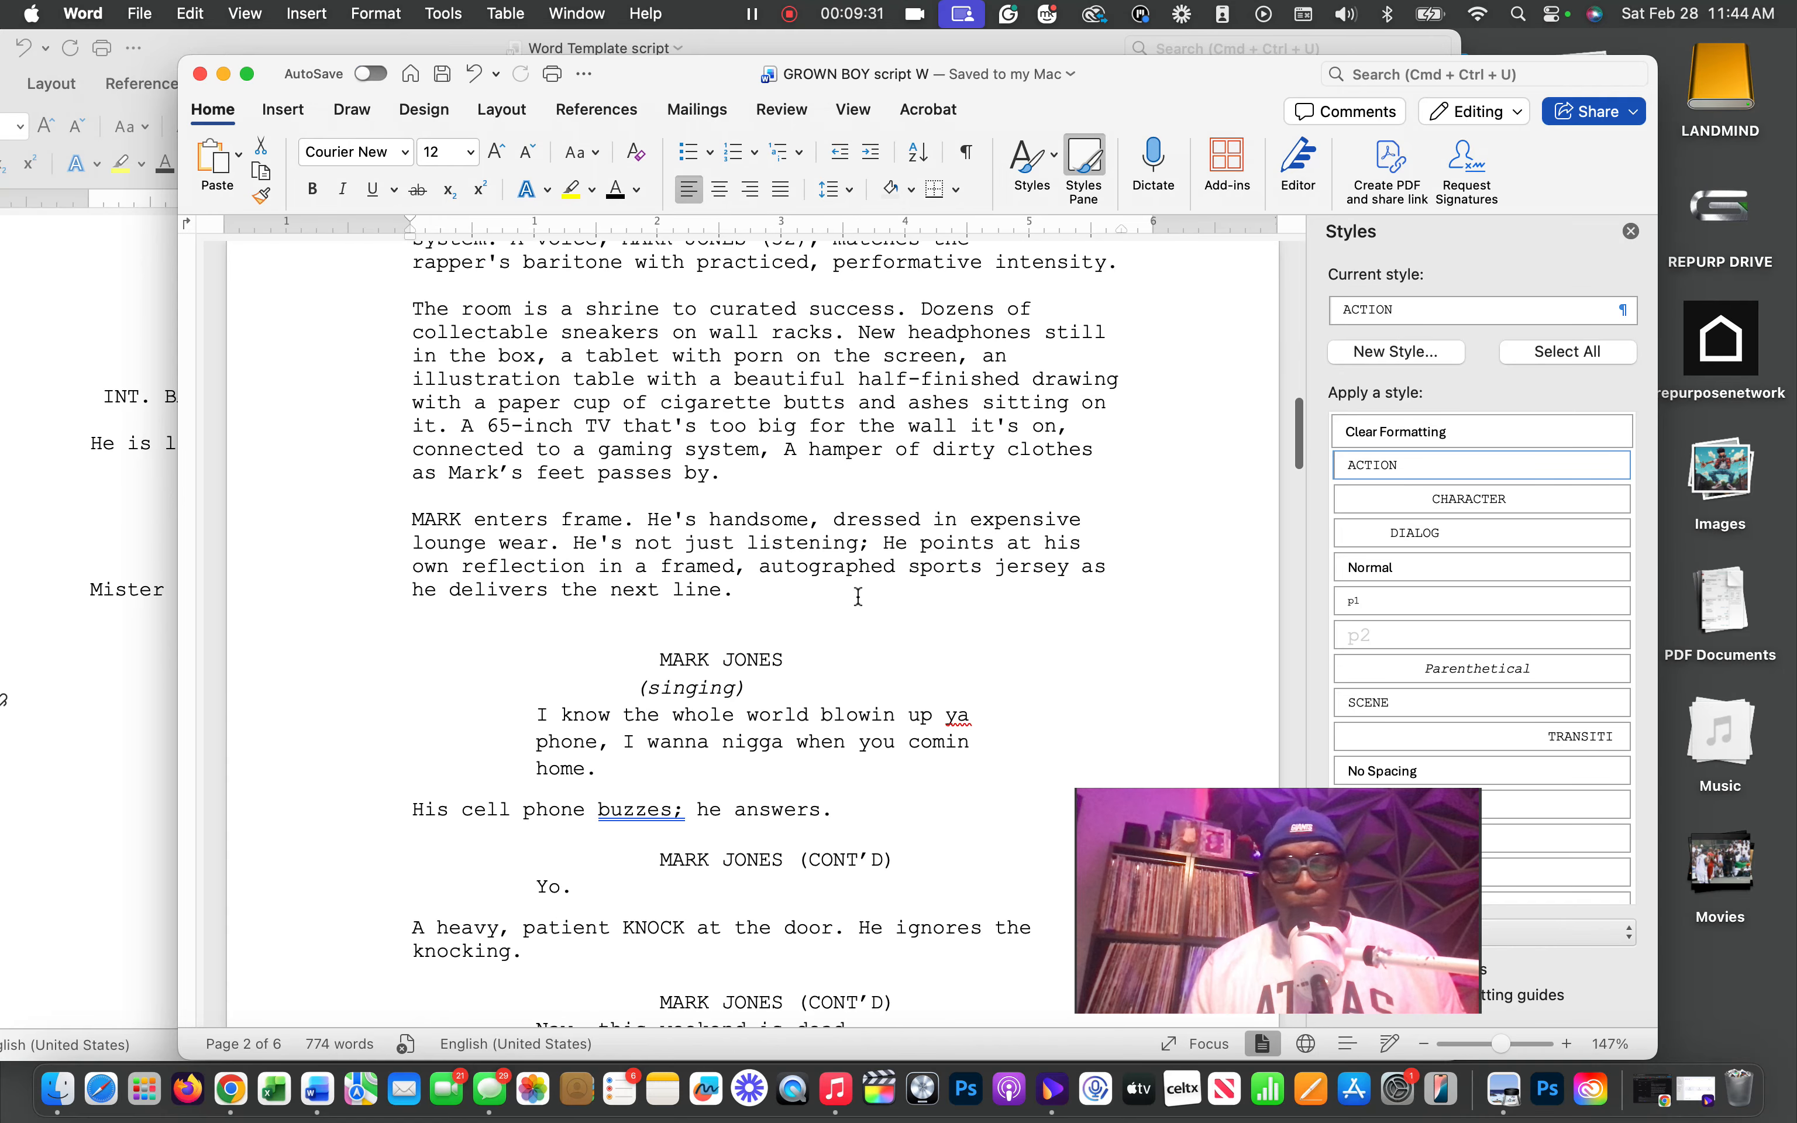
{"action": "scroll", "coordinate": [858, 596], "scroll_direction": "up", "scroll_amount": 10}
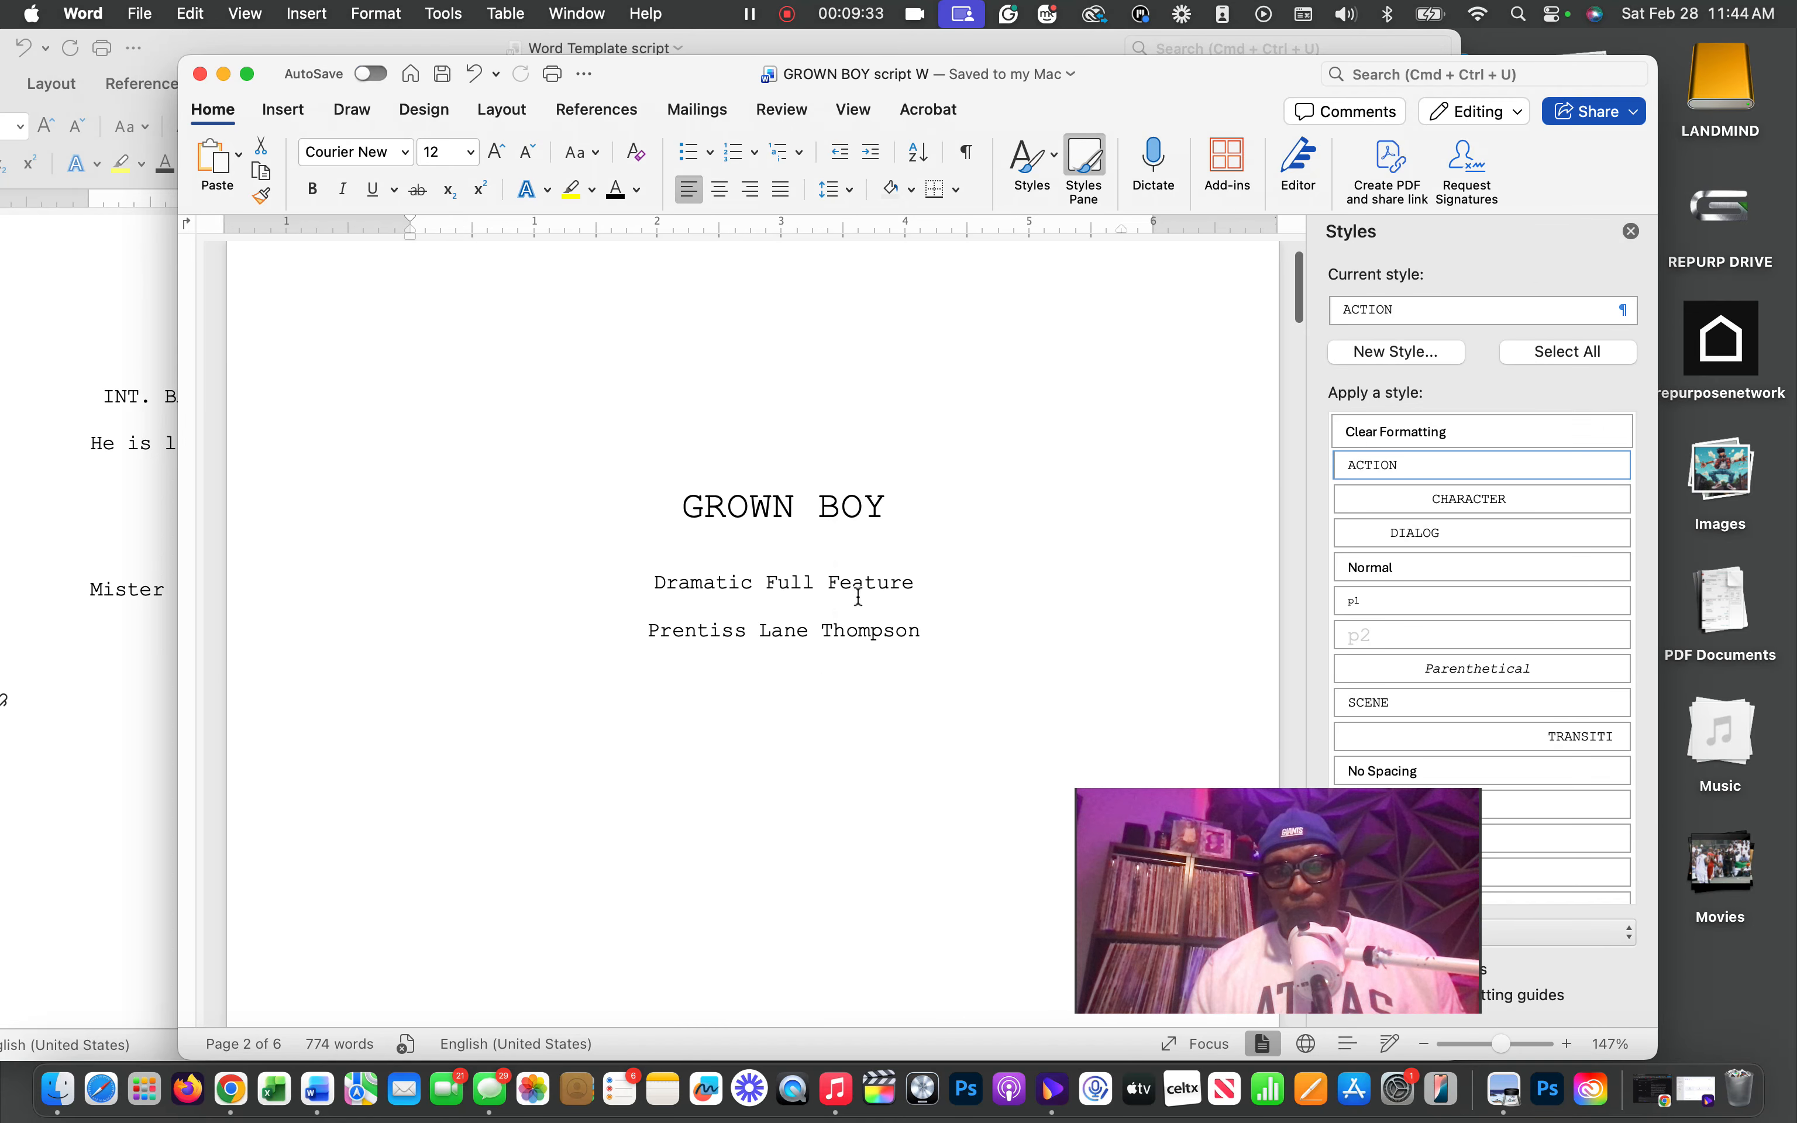
{"action": "scroll", "coordinate": [855, 594], "scroll_direction": "down", "scroll_amount": 10}
{"action": "scroll", "coordinate": [855, 594], "scroll_direction": "down", "scroll_amount": 20}
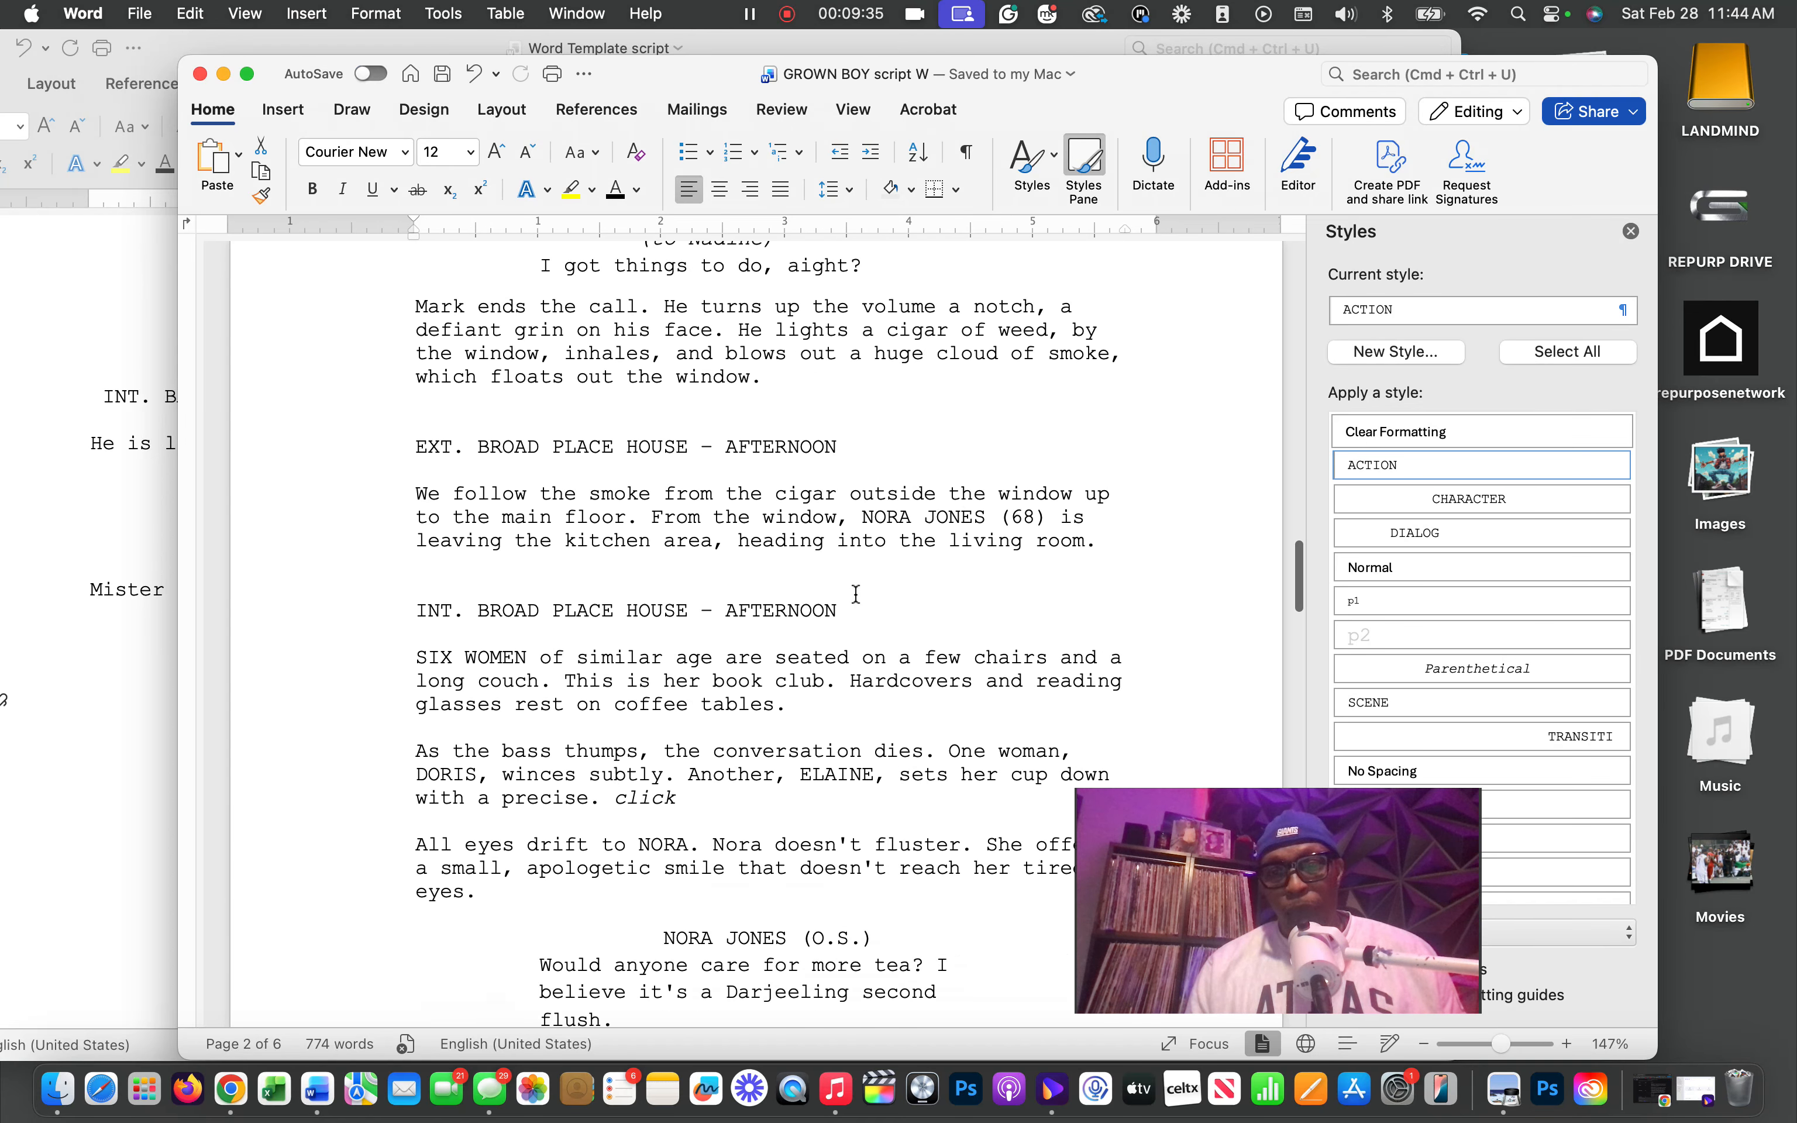
{"action": "scroll", "coordinate": [856, 594], "scroll_direction": "down", "scroll_amount": 2}
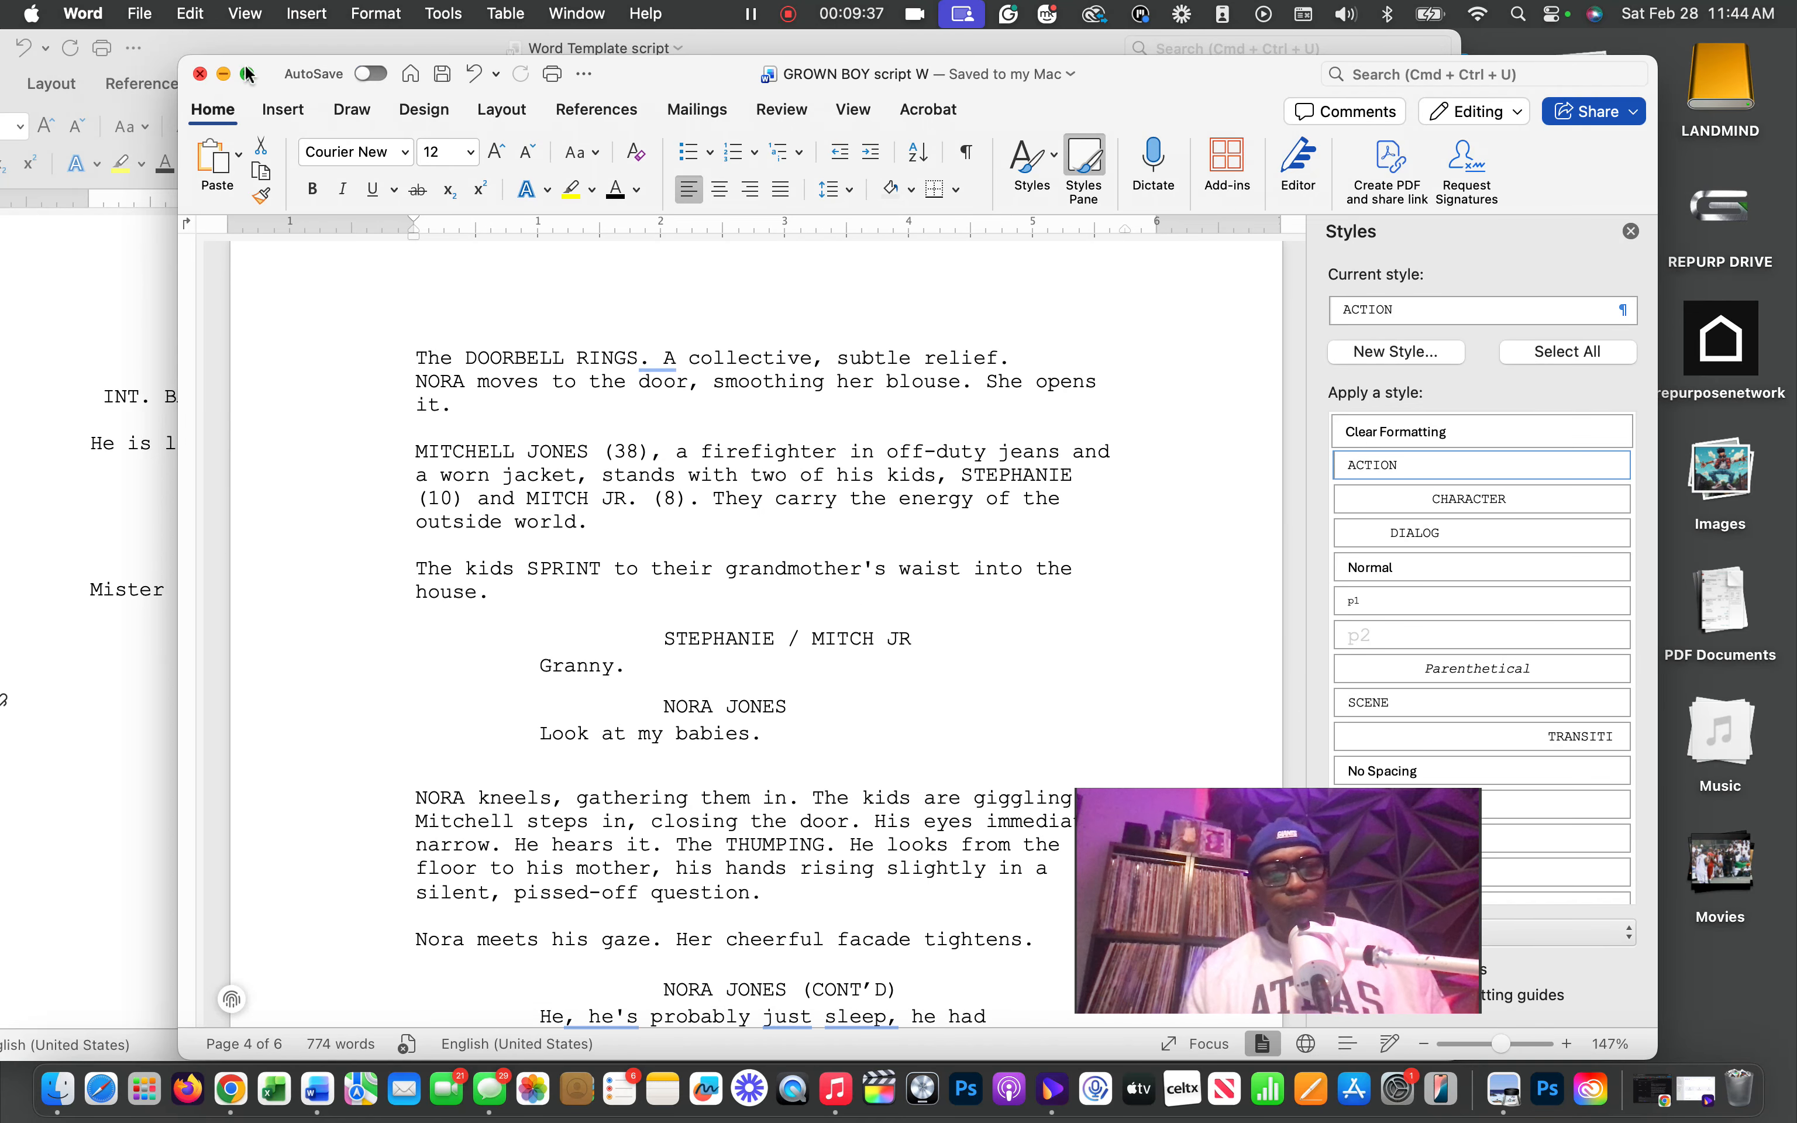
{"action": "left_click", "coordinate": [224, 75]}
{"action": "double_click", "coordinate": [579, 52]}
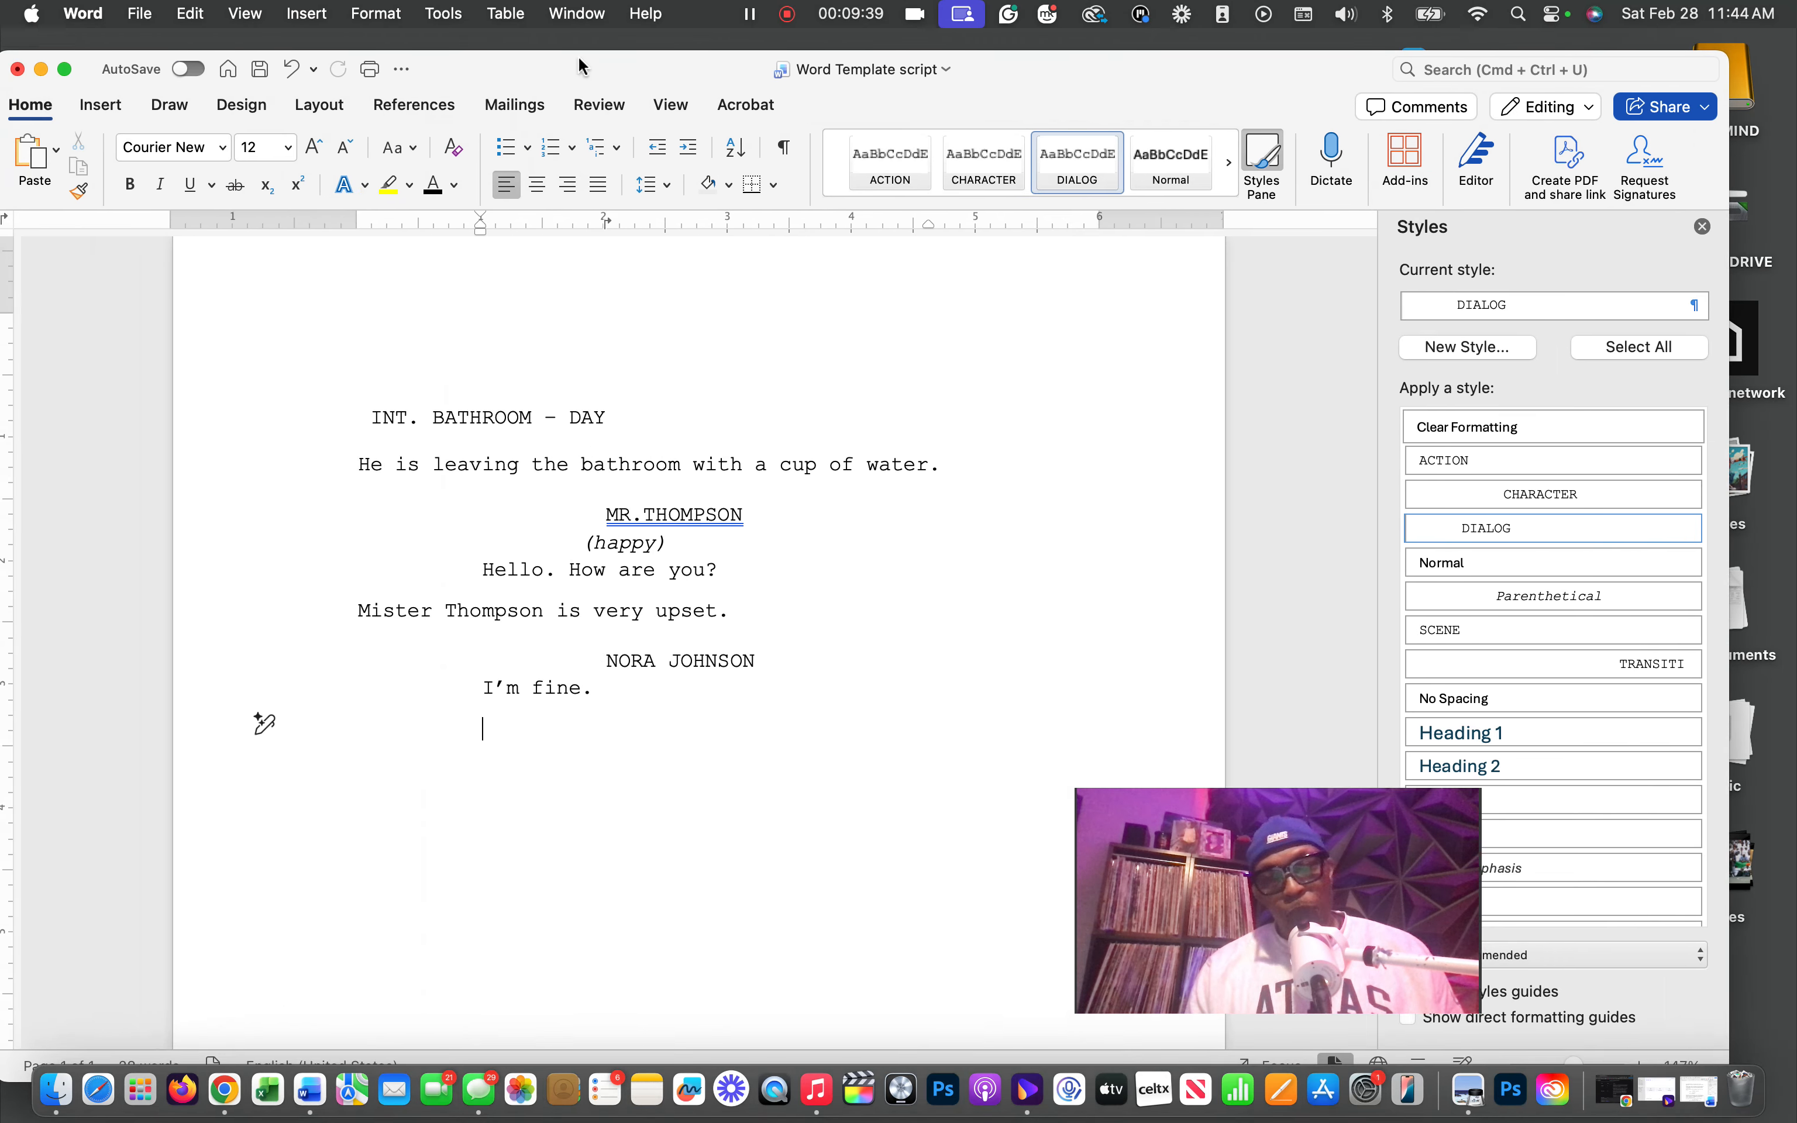